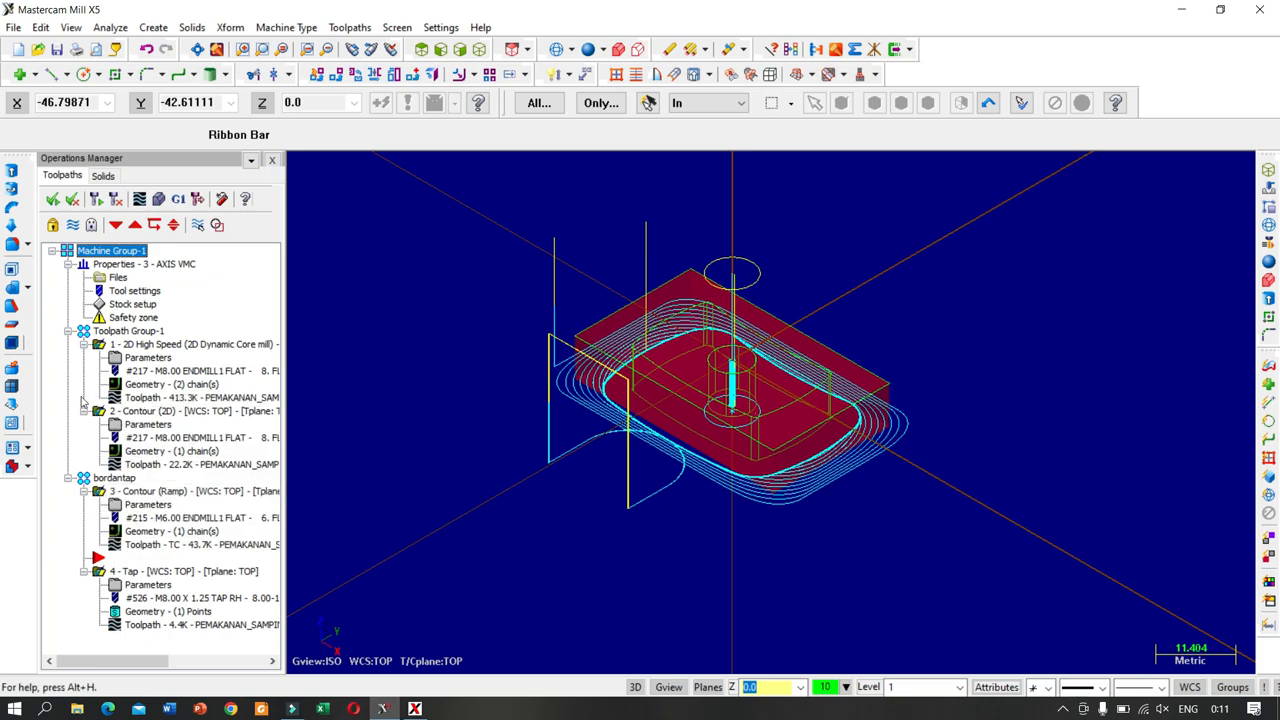
- Review the finished part's machining operations: the 2D Dynamic Core mill, the ramp contour and the tap
{"action": "left_click", "coordinate": [101, 347]}
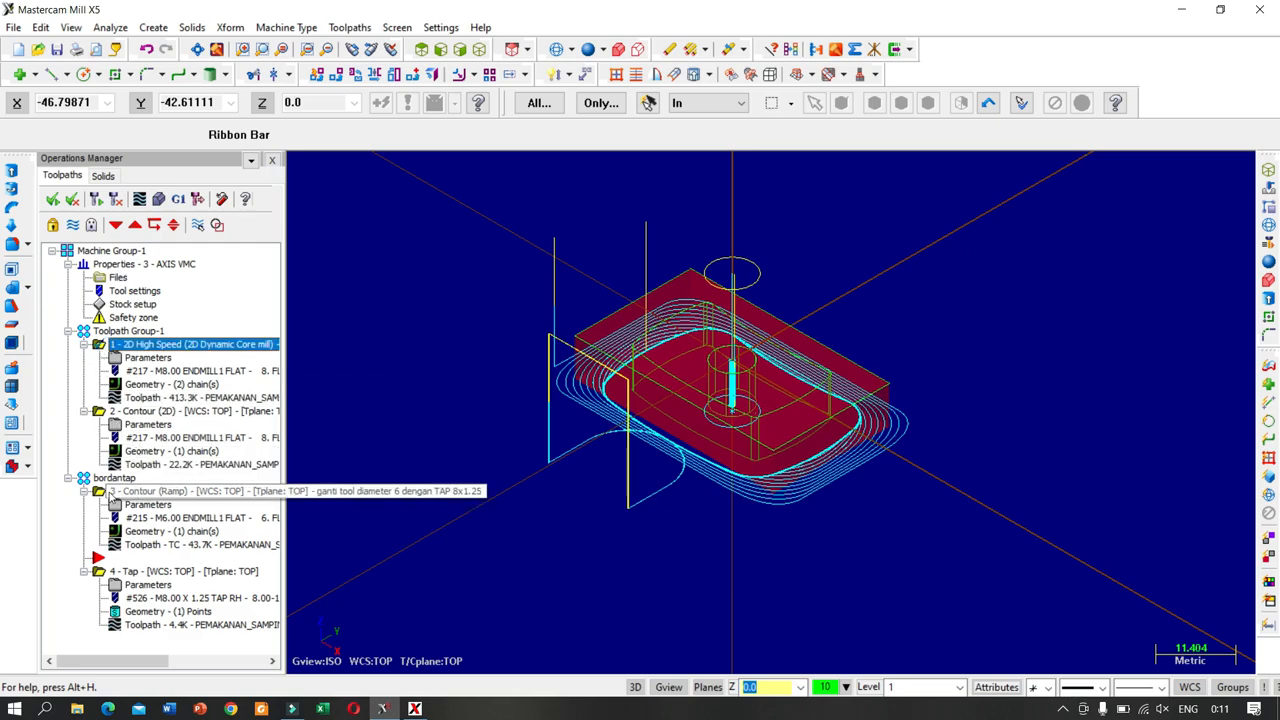
{"action": "left_click", "coordinate": [157, 490]}
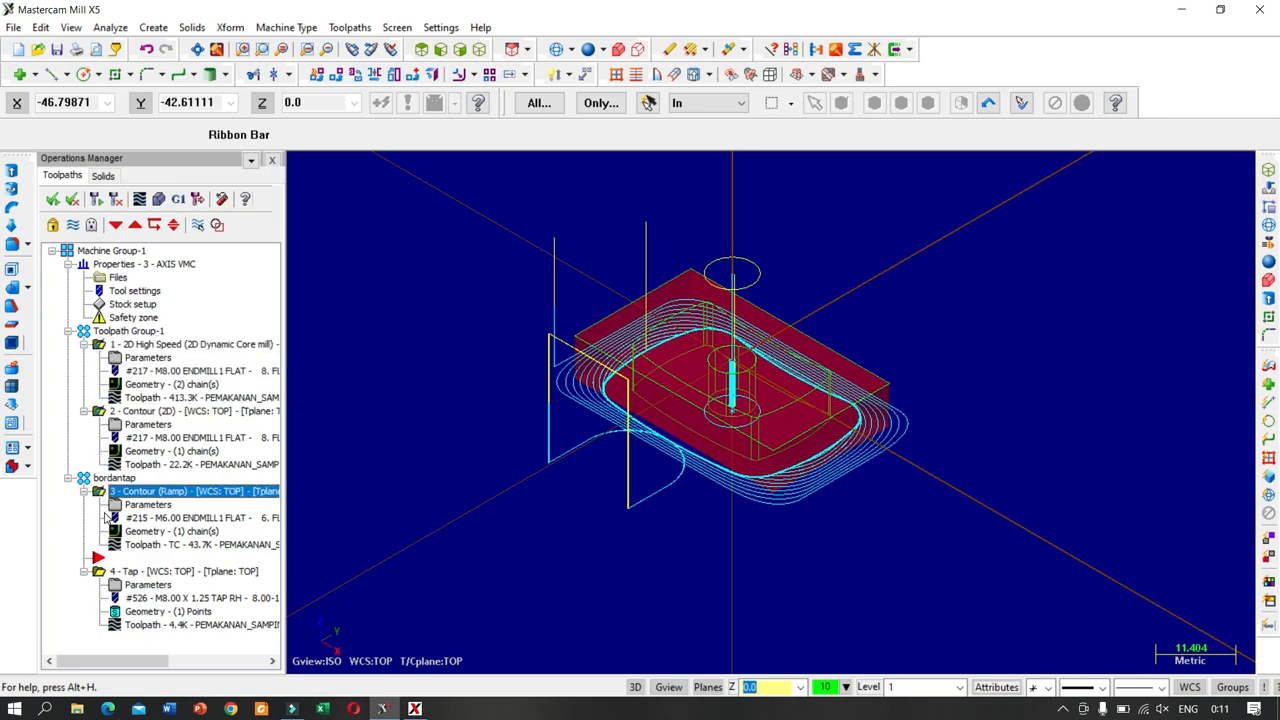
{"action": "left_click", "coordinate": [108, 346]}
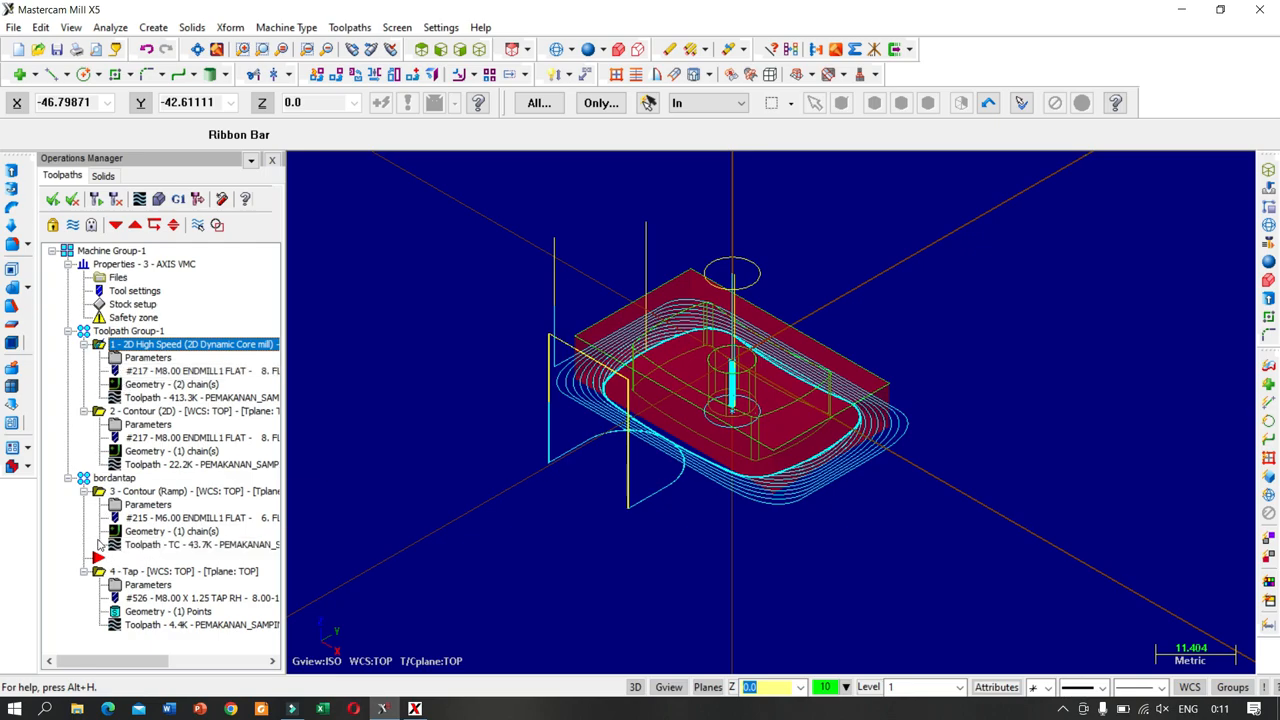
{"action": "left_click", "coordinate": [100, 574]}
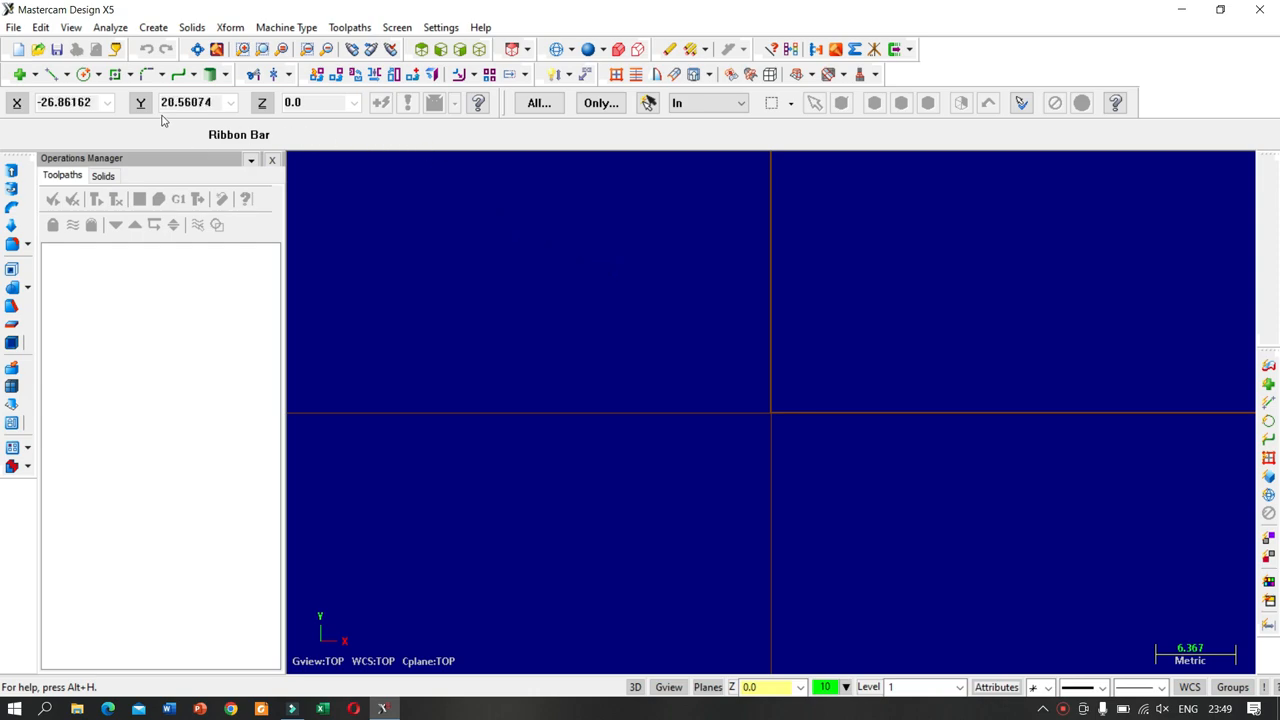
- Create a rectangle anchored at its center on the origin, 25 mm wide and 15.8 mm high
{"action": "left_click", "coordinate": [116, 75]}
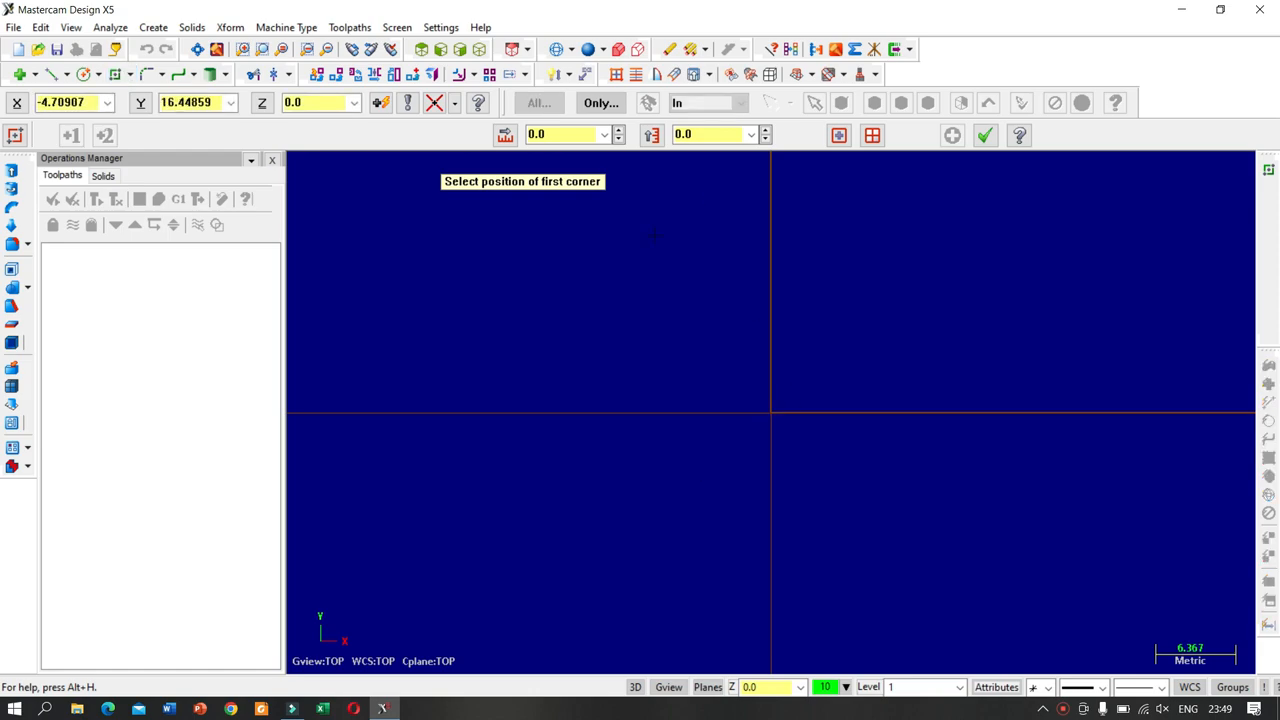
{"action": "left_click", "coordinate": [838, 135]}
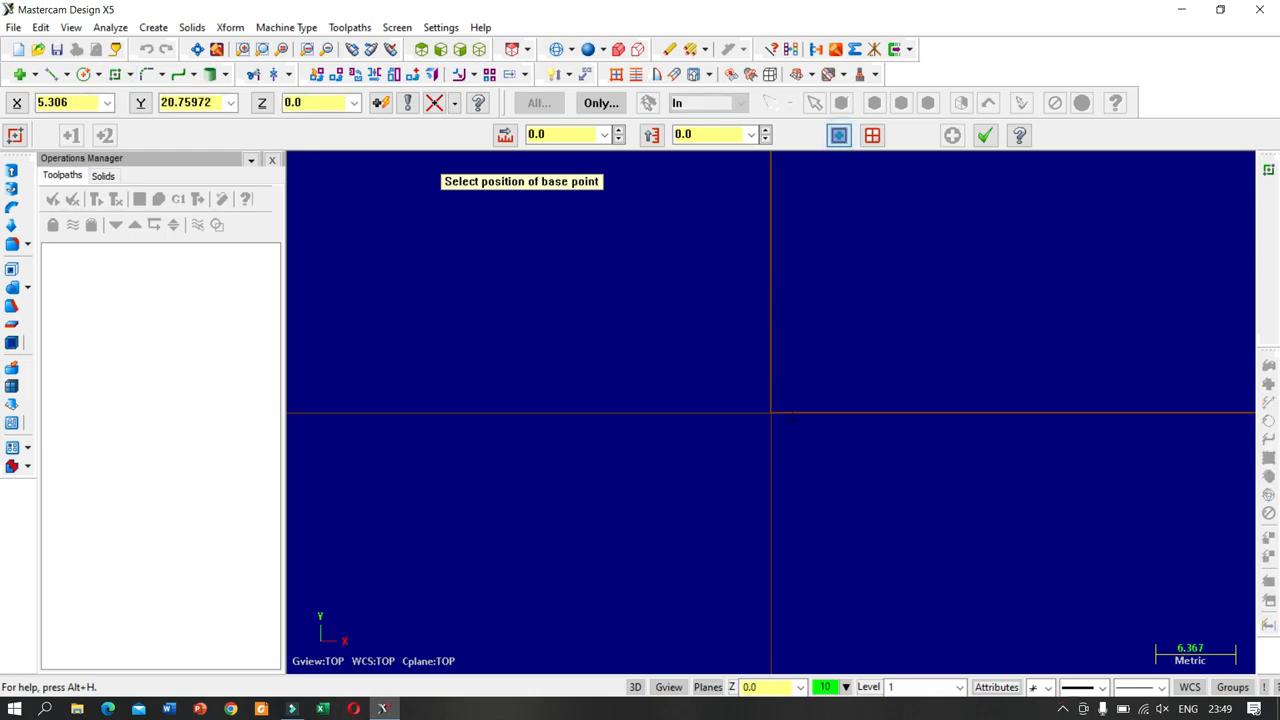
{"action": "left_click", "coordinate": [771, 413]}
{"action": "left_click", "coordinate": [930, 302]}
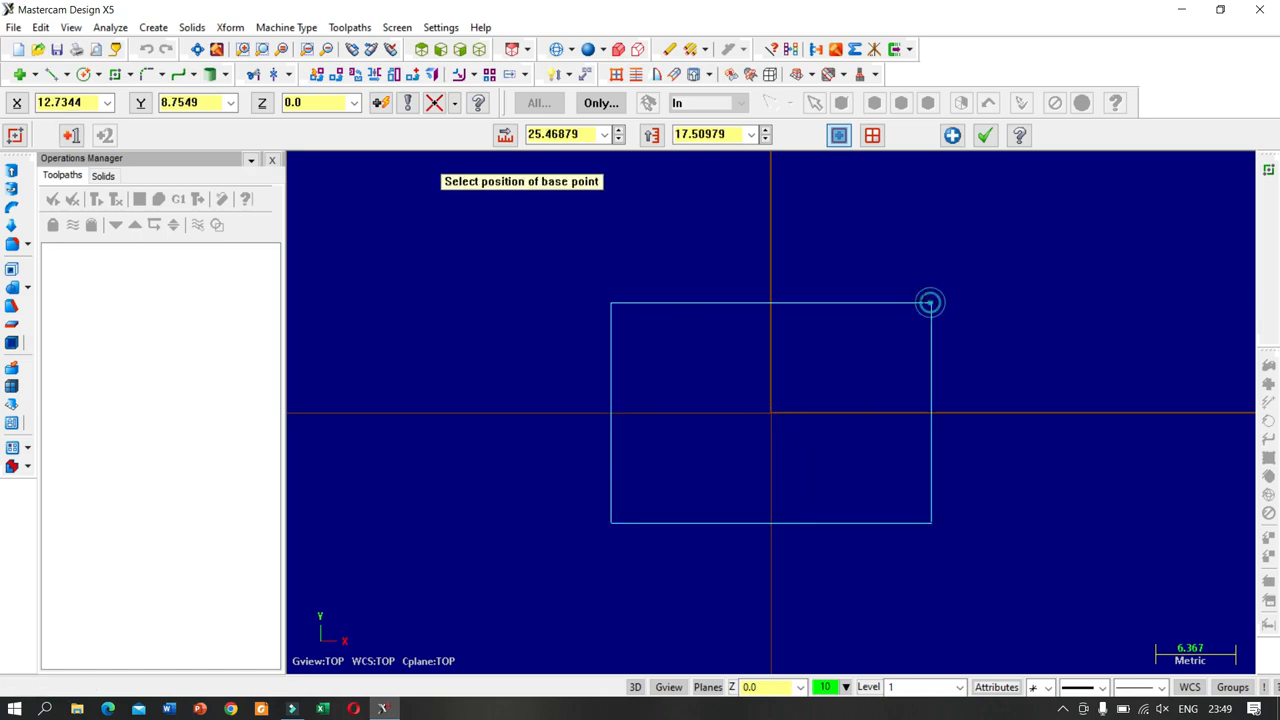
{"action": "left_click", "coordinate": [568, 134]}
{"action": "type", "text": "25"}
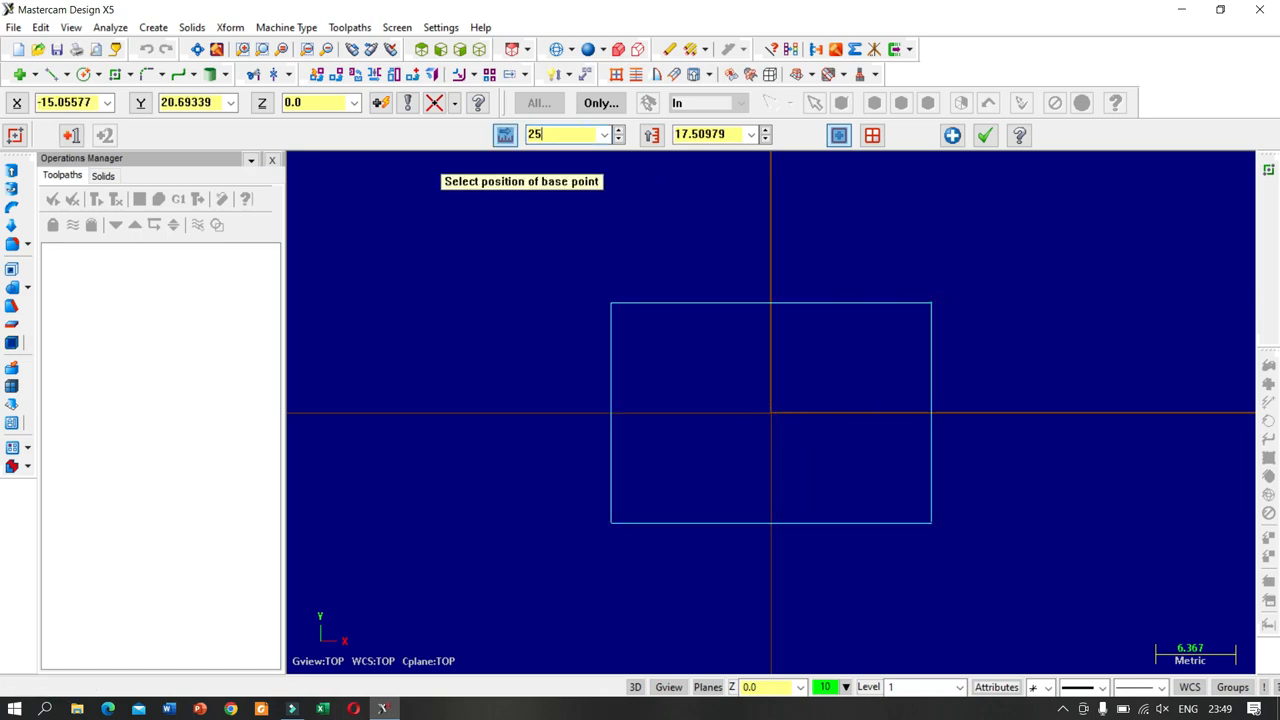
{"action": "key", "text": "Tab"}
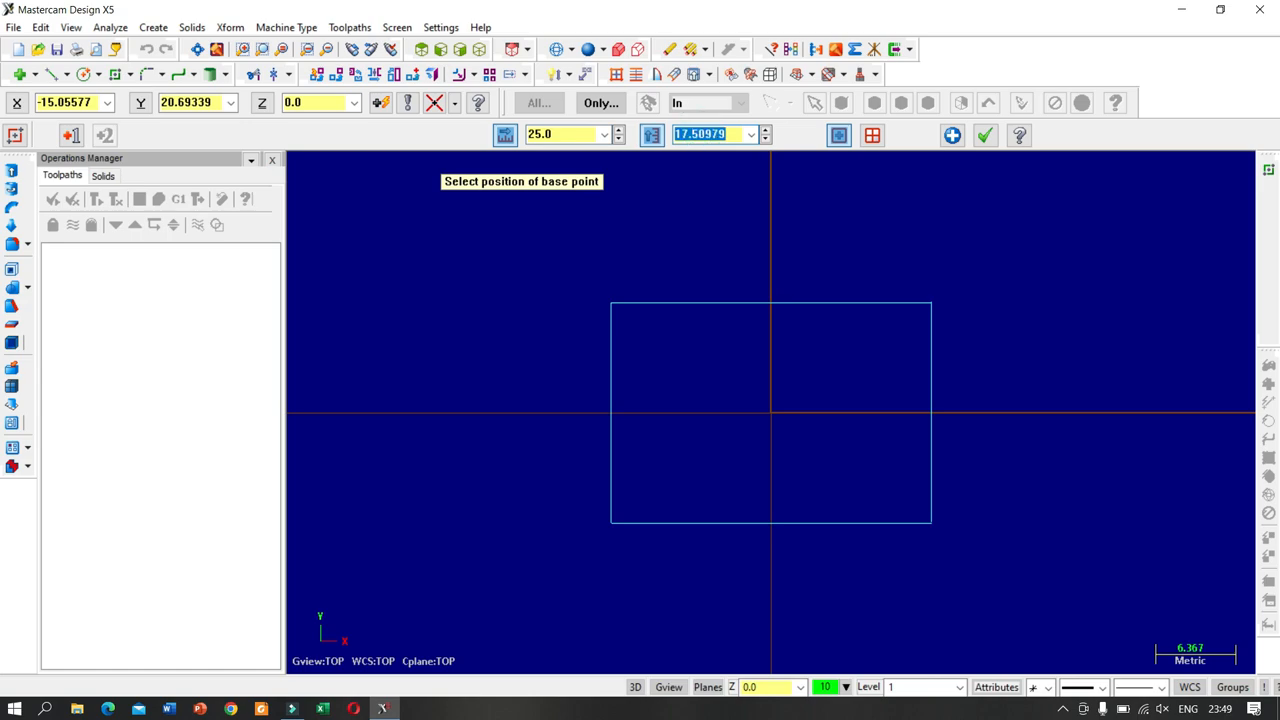
{"action": "type", "text": "15.8"}
{"action": "key", "text": "Tab"}
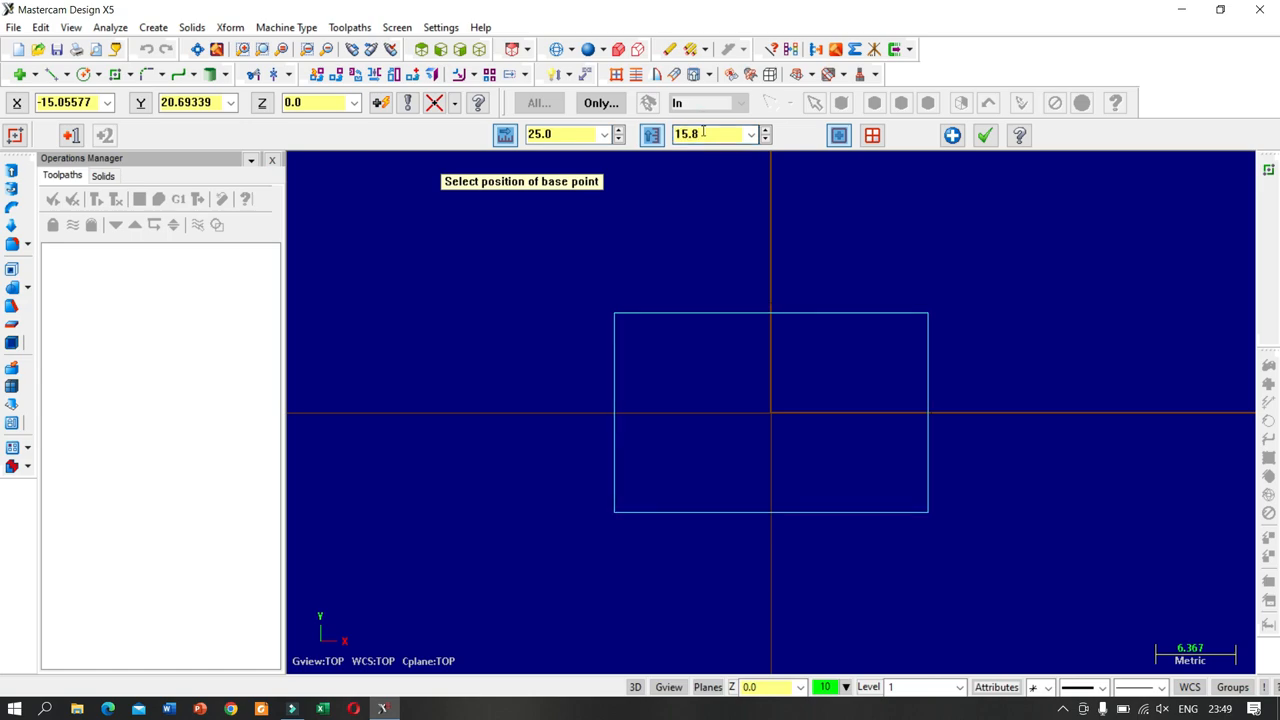
- Draw an endpoint arc between the rectangle's lower corners, bulging outward, with a diameter of 160 mm
{"action": "left_click", "coordinate": [98, 74]}
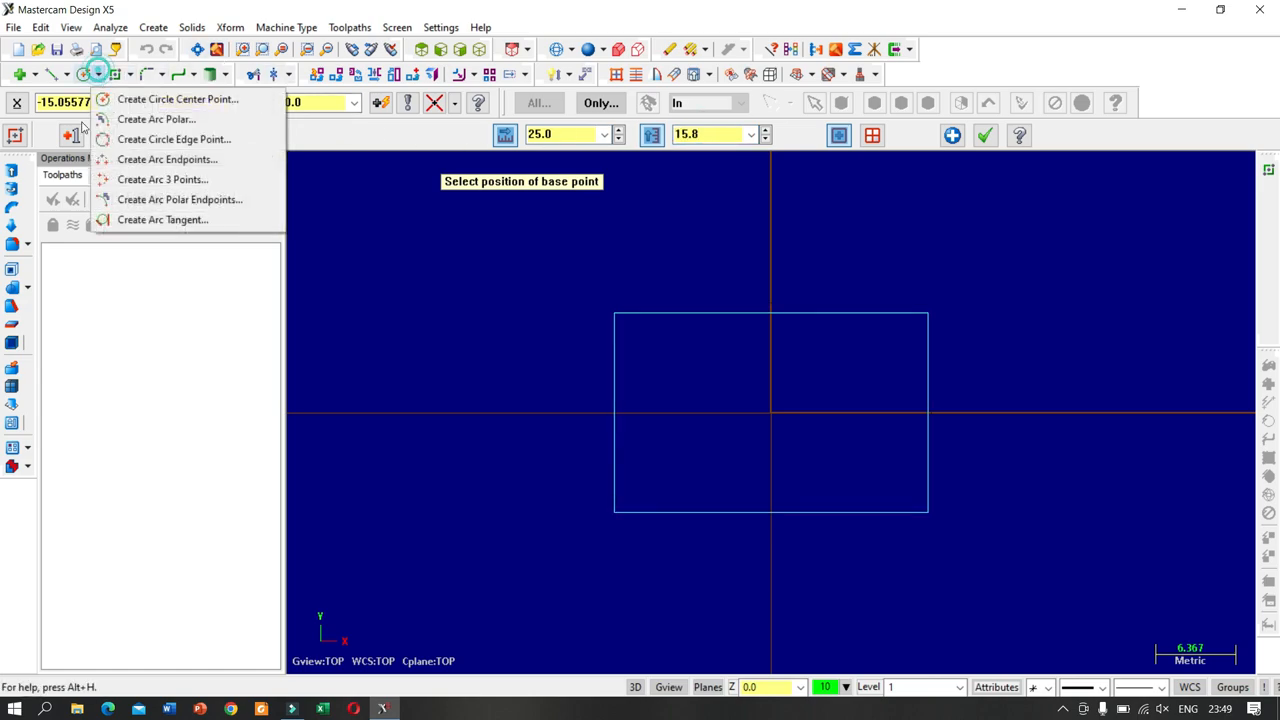
{"action": "left_click", "coordinate": [226, 163]}
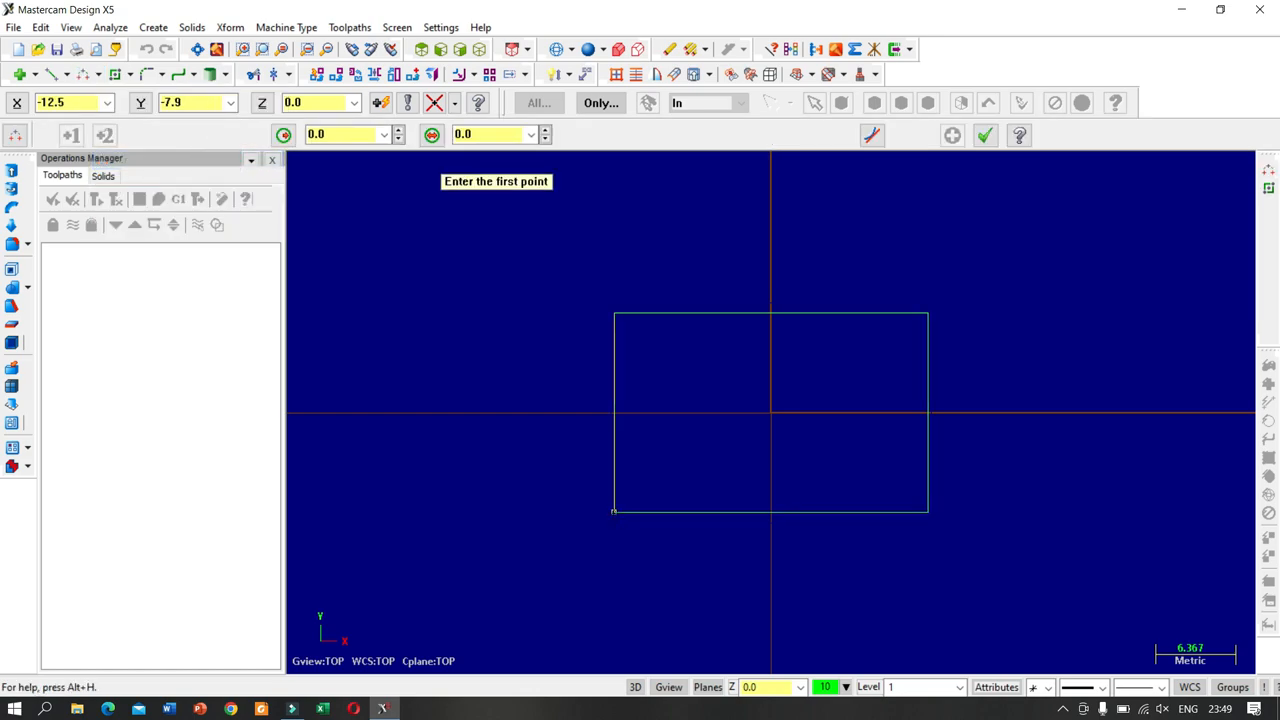
{"action": "left_click", "coordinate": [614, 512]}
{"action": "left_click", "coordinate": [928, 512]}
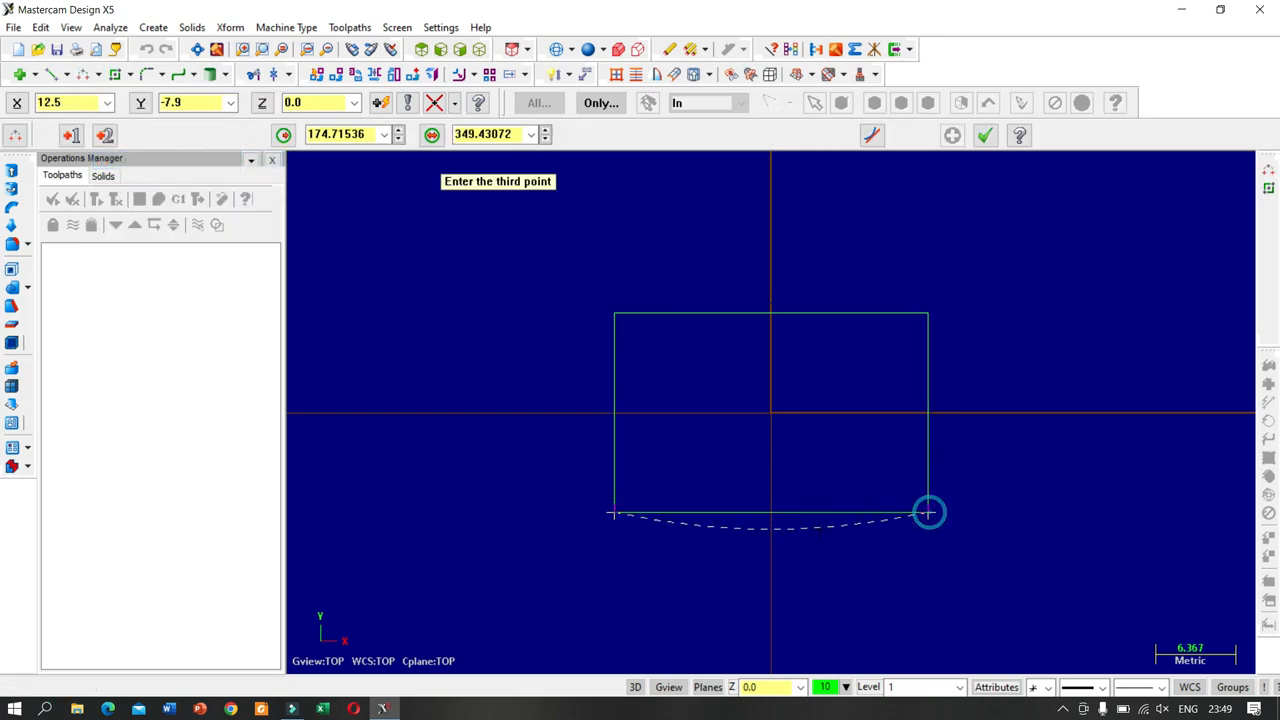
{"action": "left_click", "coordinate": [778, 540]}
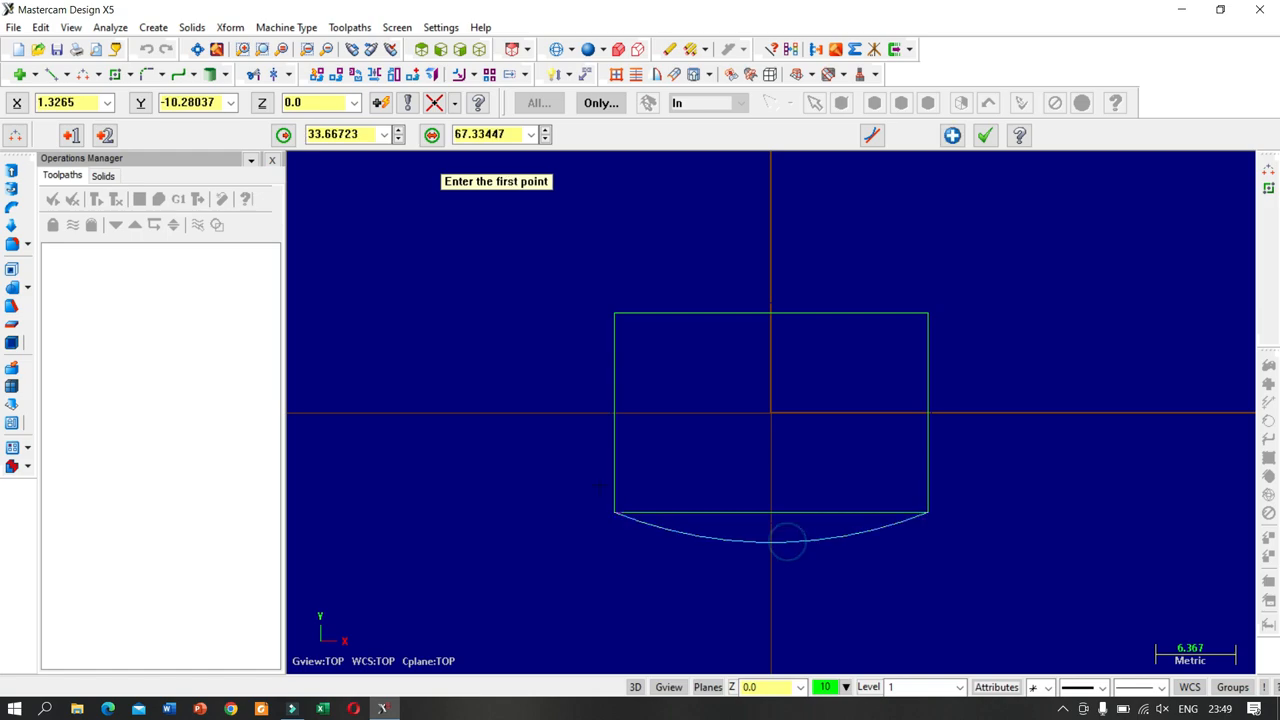
{"action": "left_click", "coordinate": [490, 133]}
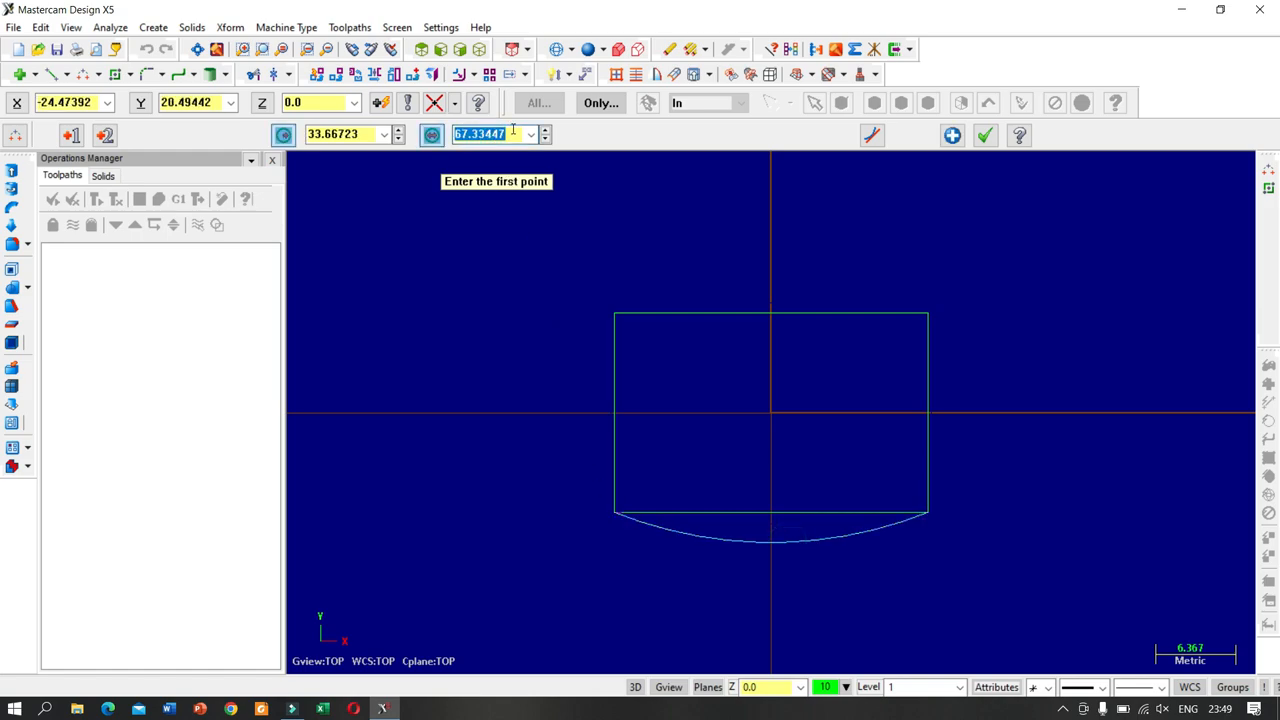
{"action": "type", "text": "160"}
{"action": "key", "text": "Return"}
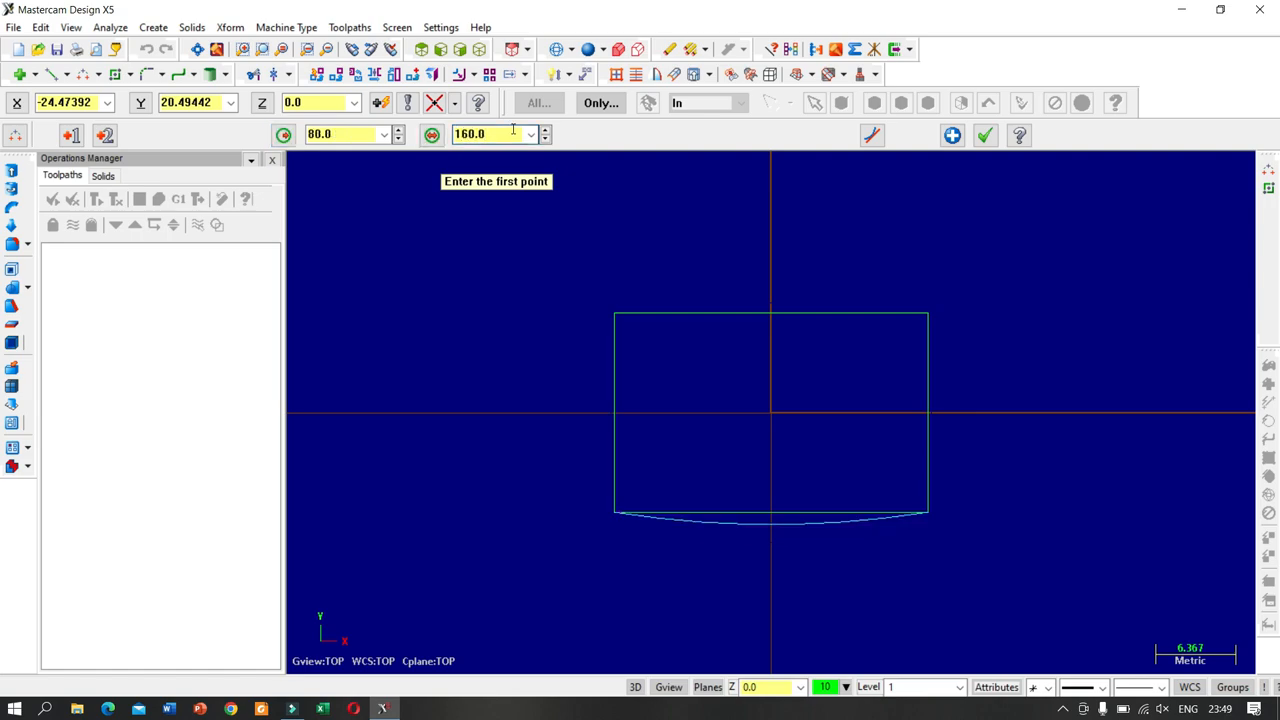
- Draw an endpoint arc between the rectangle's upper corners, curving inward, with a diameter of 150 mm
{"action": "left_click", "coordinate": [614, 313]}
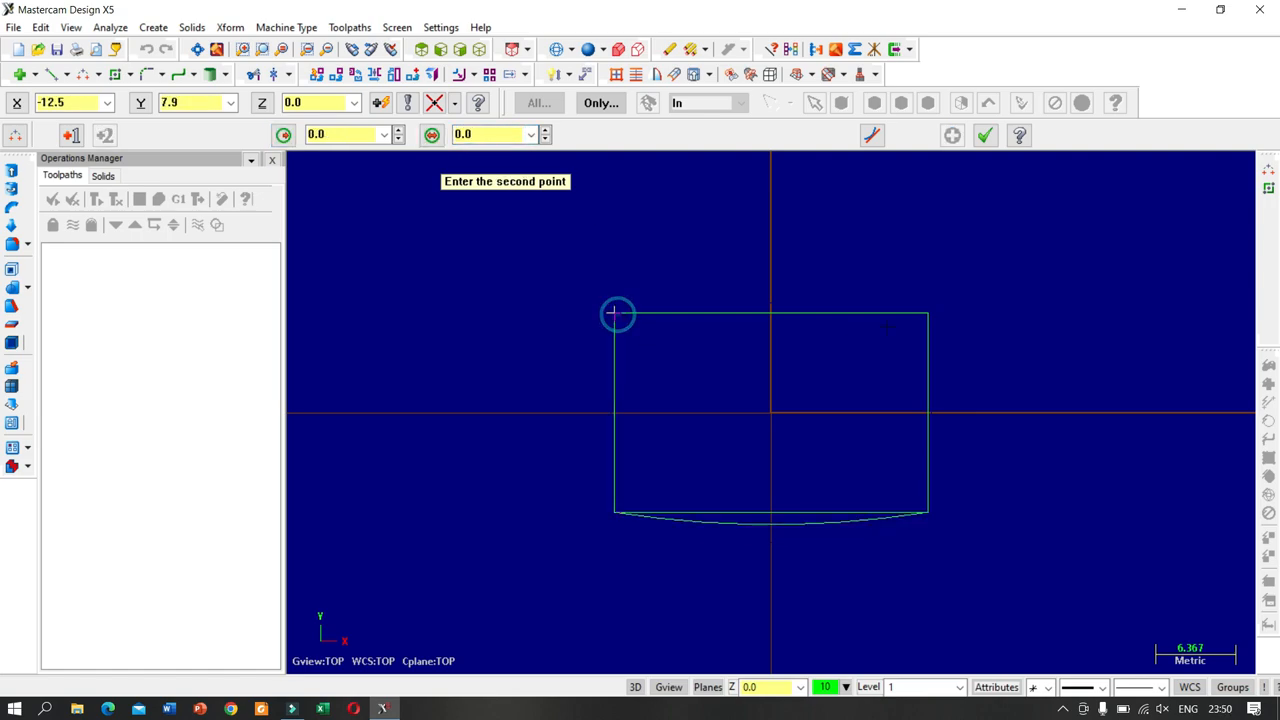
{"action": "left_click", "coordinate": [928, 313]}
{"action": "left_click", "coordinate": [817, 337]}
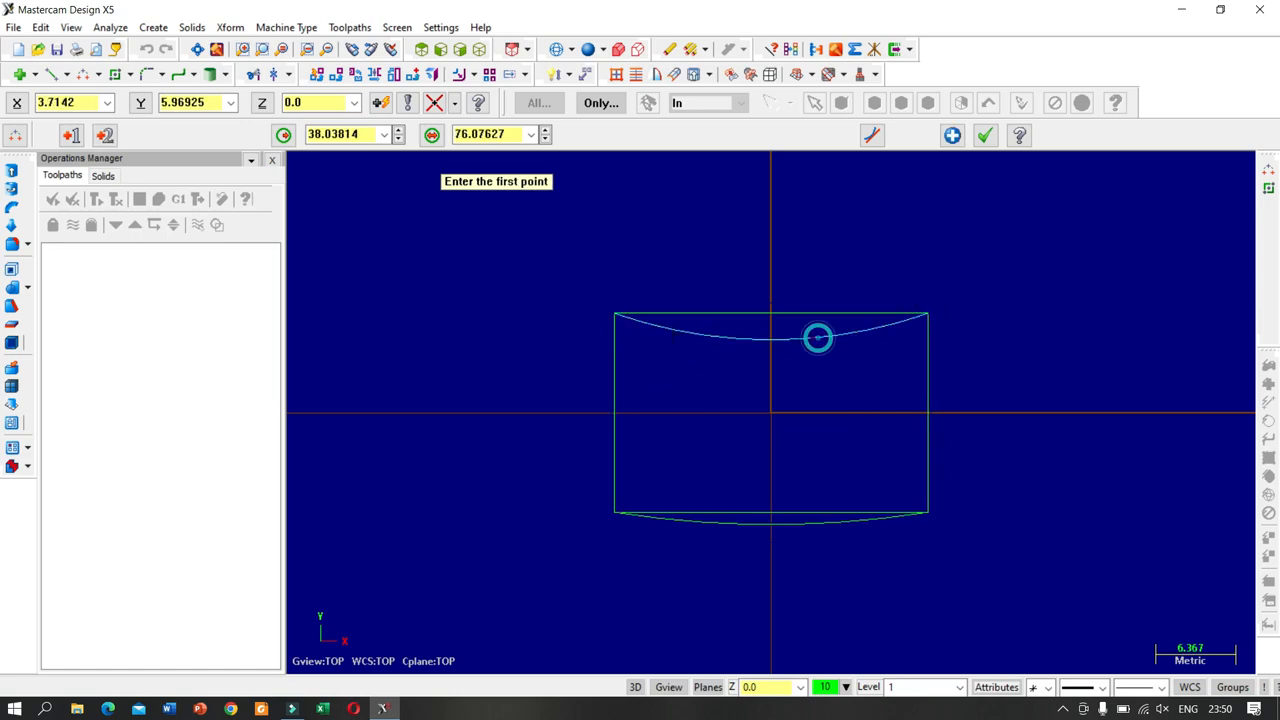
{"action": "double_click", "coordinate": [500, 136]}
{"action": "type", "text": "1"}
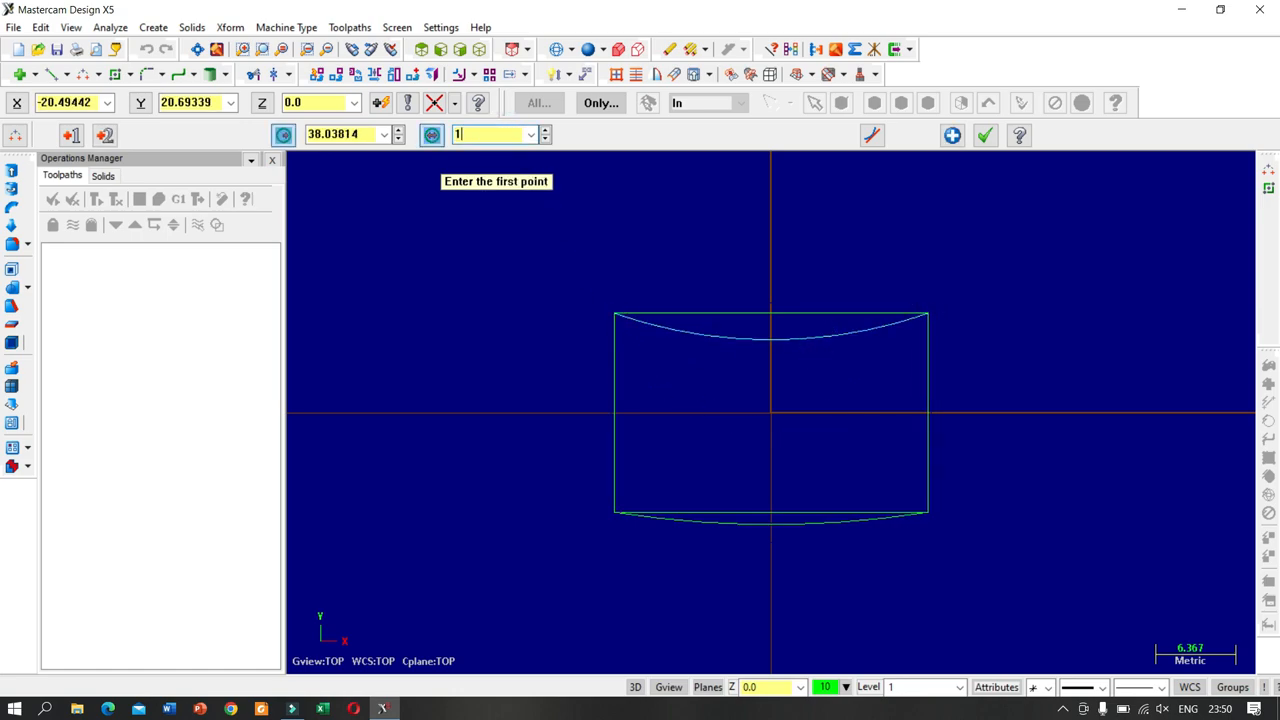
{"action": "type", "text": "50"}
{"action": "key", "text": "Return"}
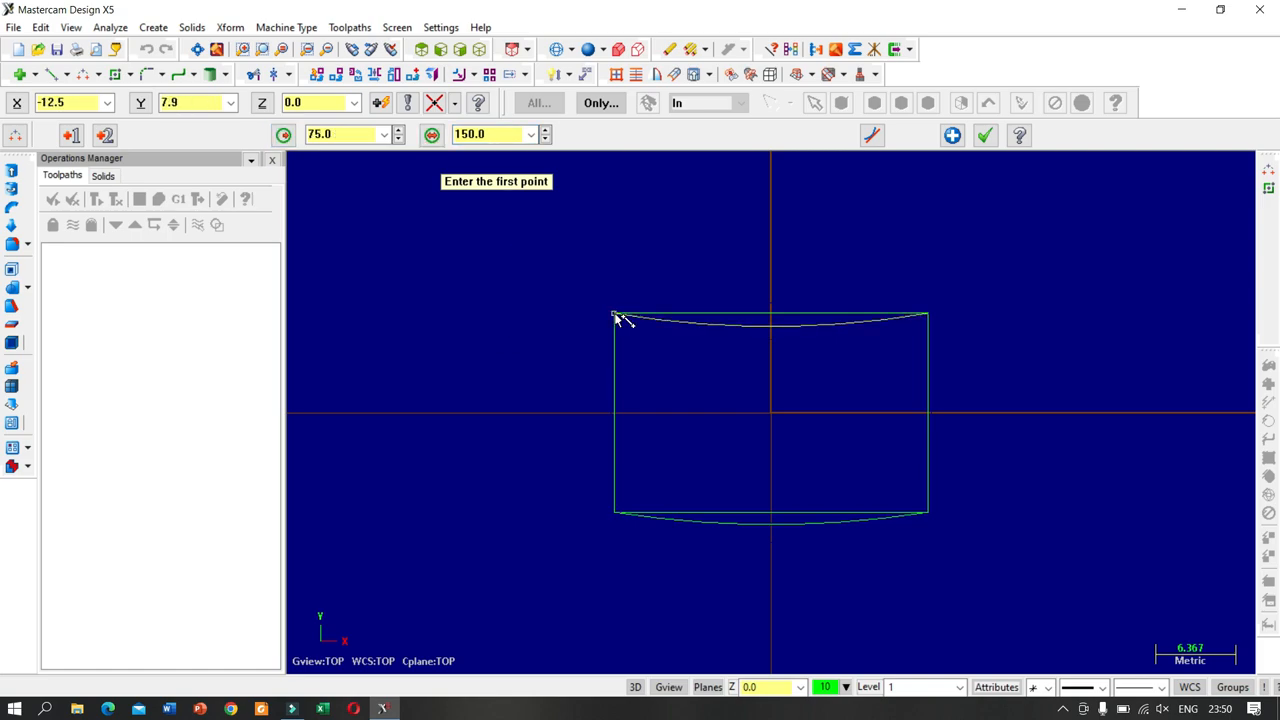
- Draw an endpoint arc between the rectangle's two left corners, bulging outward, with a diameter of 57 mm
{"action": "left_click", "coordinate": [614, 313]}
{"action": "left_click", "coordinate": [614, 512]}
{"action": "left_click", "coordinate": [590, 406]}
{"action": "left_click", "coordinate": [510, 133]}
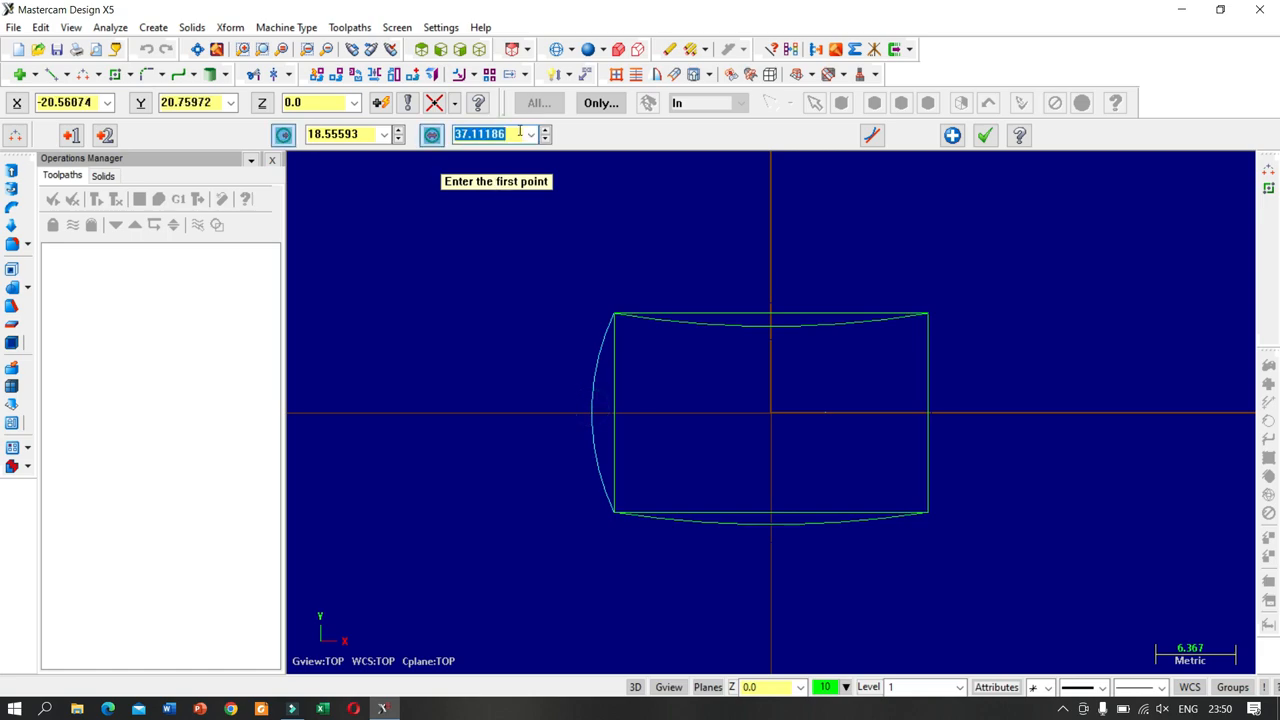
{"action": "type", "text": "57"}
{"action": "key", "text": "Return"}
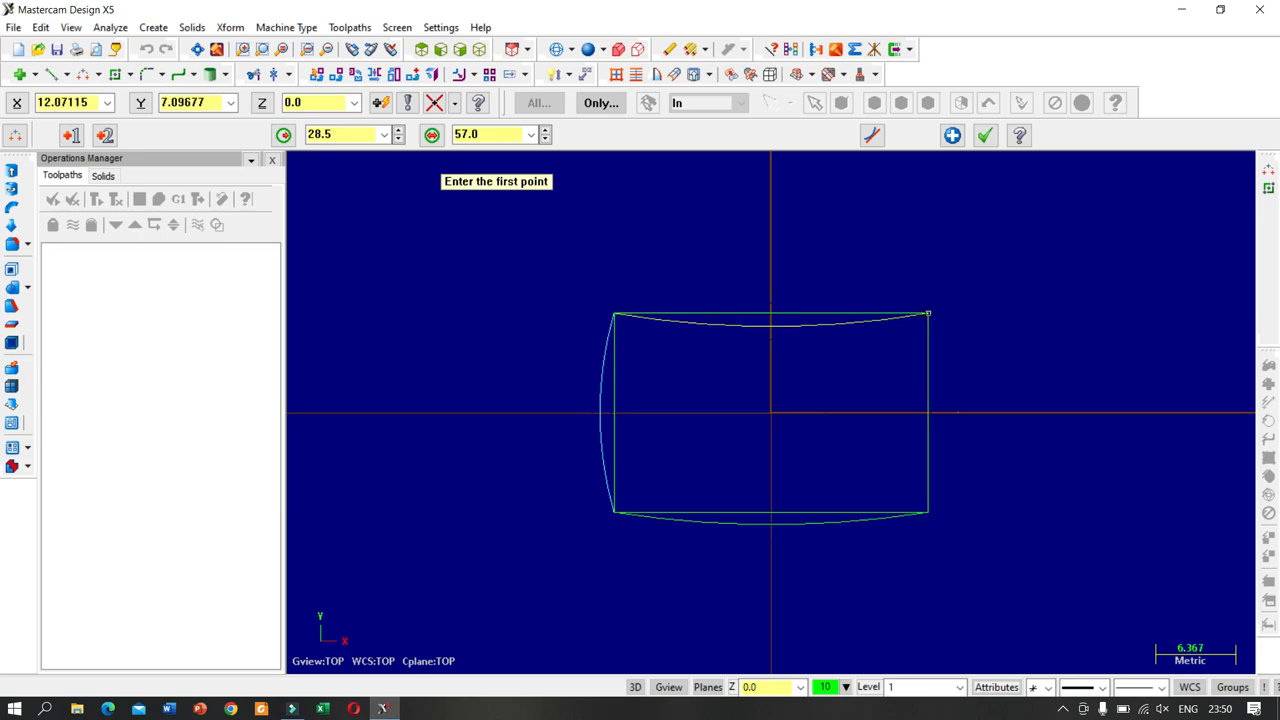
- Draw an endpoint arc between the rectangle's two right corners, bulging outward, with a diameter of 57 mm
{"action": "left_click", "coordinate": [929, 314]}
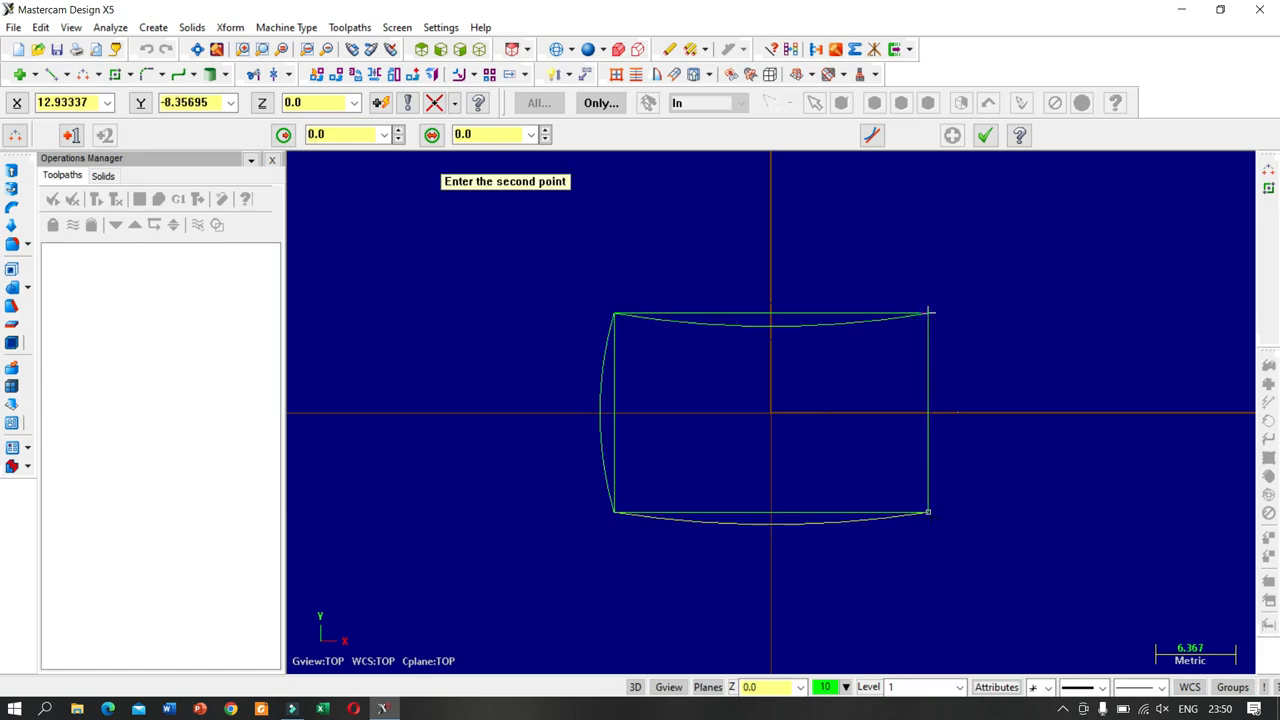
{"action": "left_click", "coordinate": [929, 516]}
{"action": "left_click", "coordinate": [951, 393]}
{"action": "left_click", "coordinate": [510, 134]}
{"action": "type", "text": "57"}
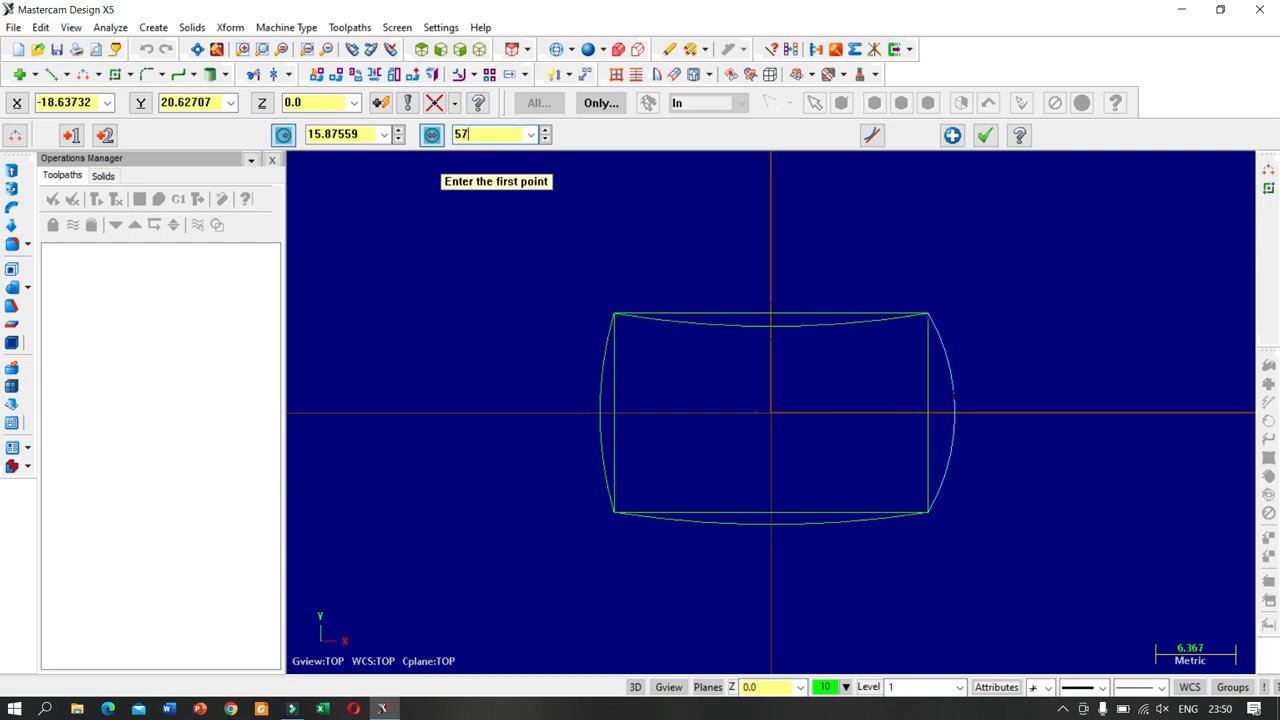
{"action": "key", "text": "Return"}
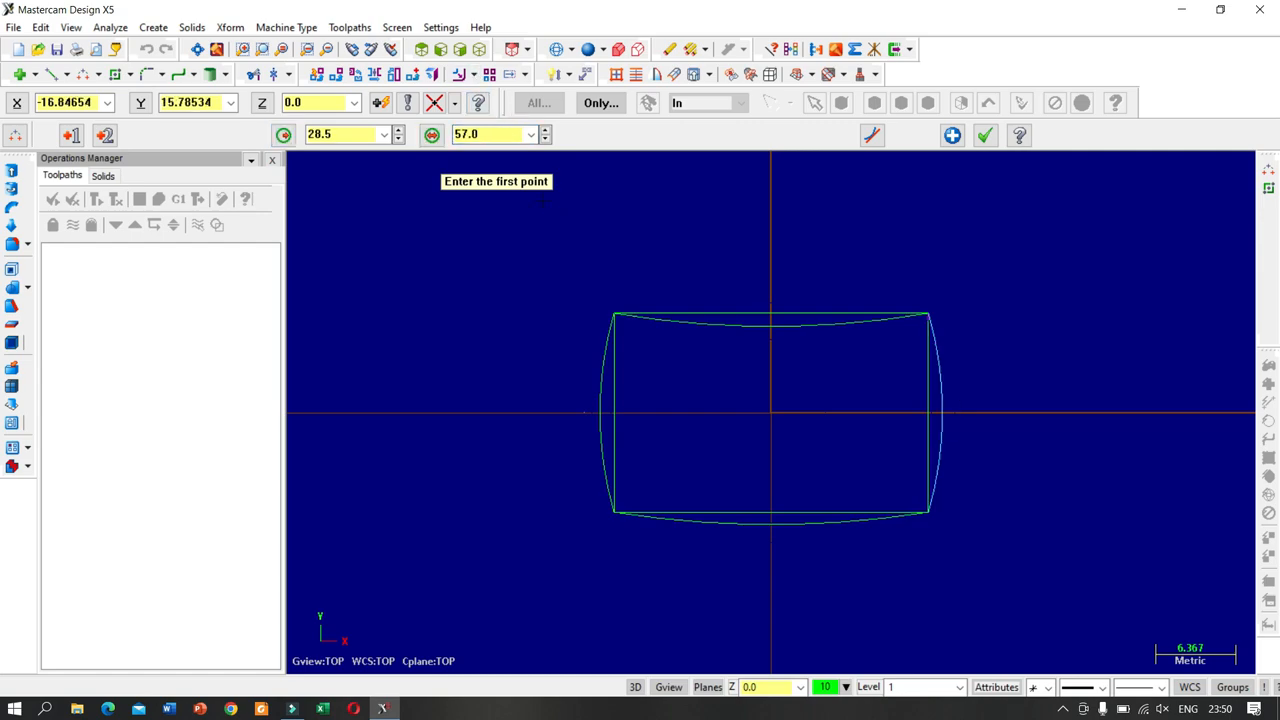
- Create a center-point circle at the origin with a diameter of 6.9 mm
{"action": "left_click", "coordinate": [98, 75]}
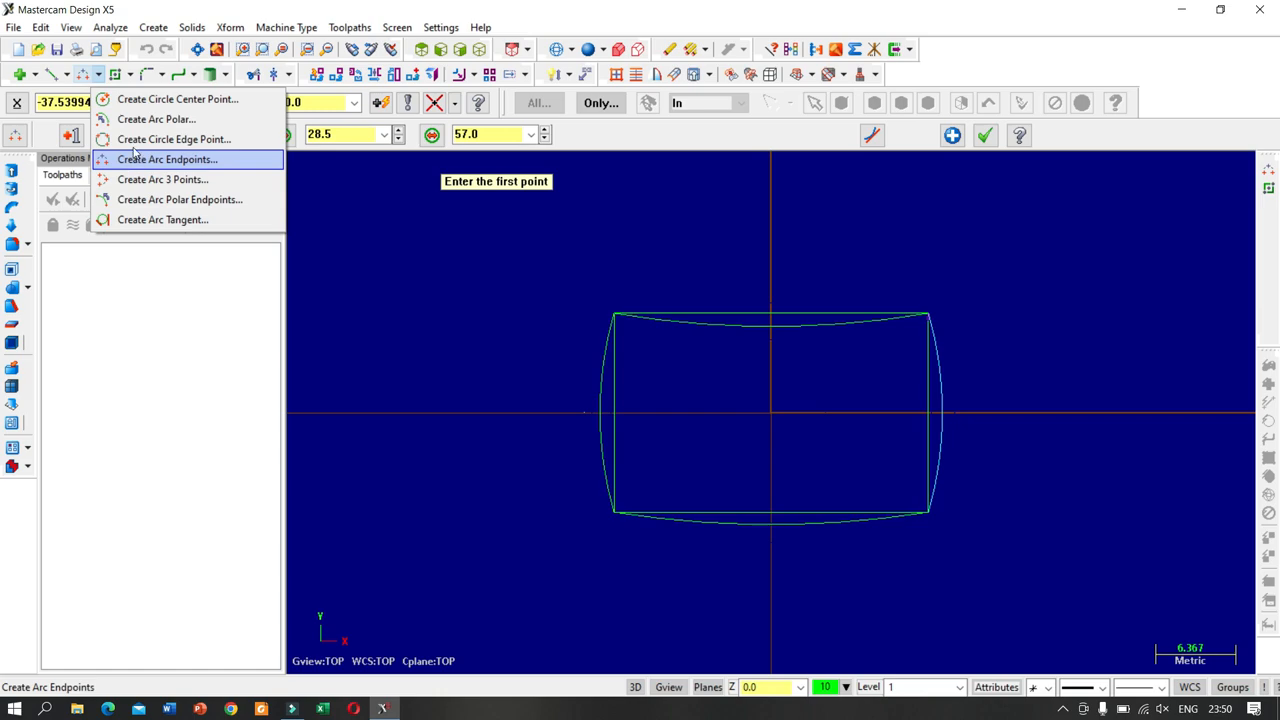
{"action": "left_click", "coordinate": [131, 100]}
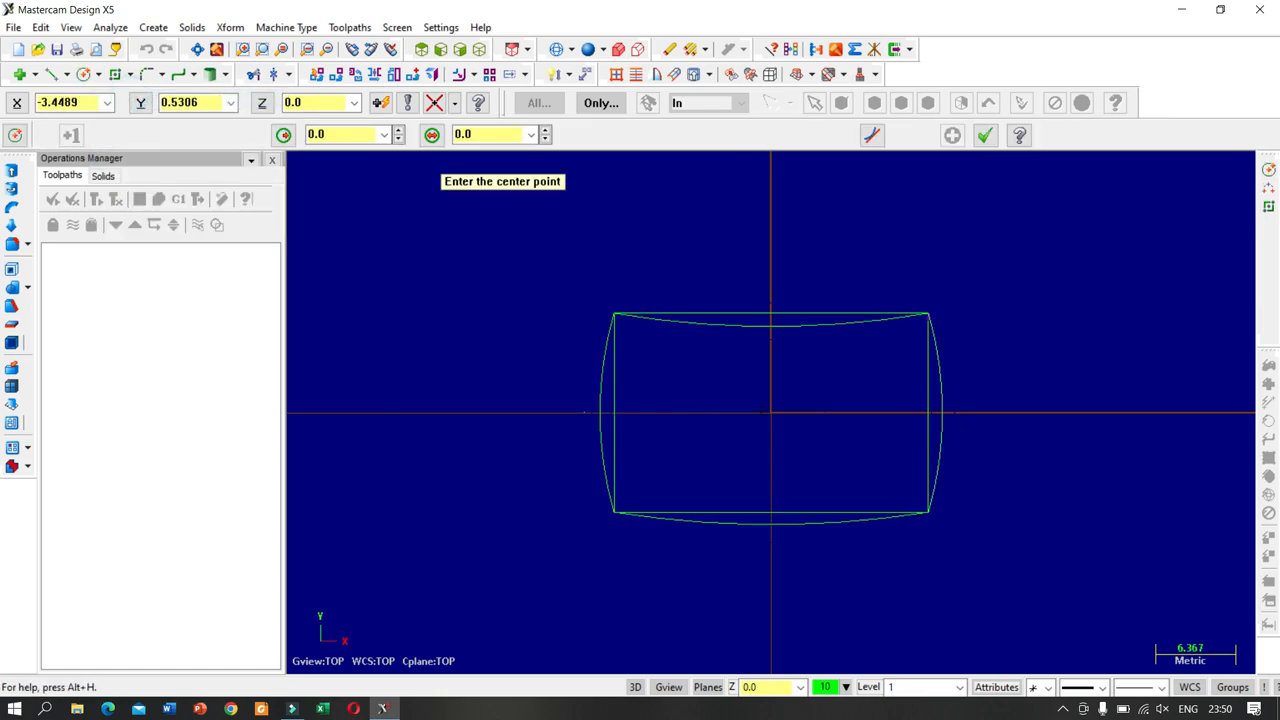
{"action": "left_click", "coordinate": [771, 415]}
{"action": "left_click", "coordinate": [814, 374]}
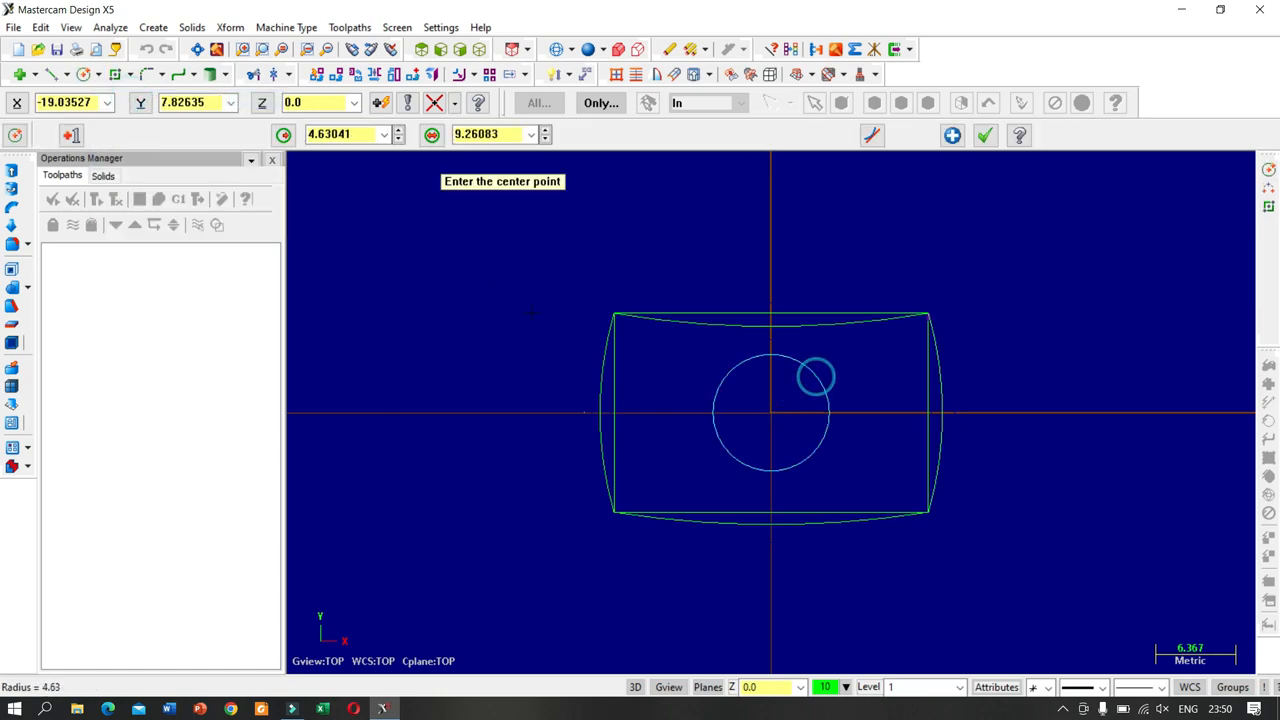
{"action": "left_click", "coordinate": [500, 134]}
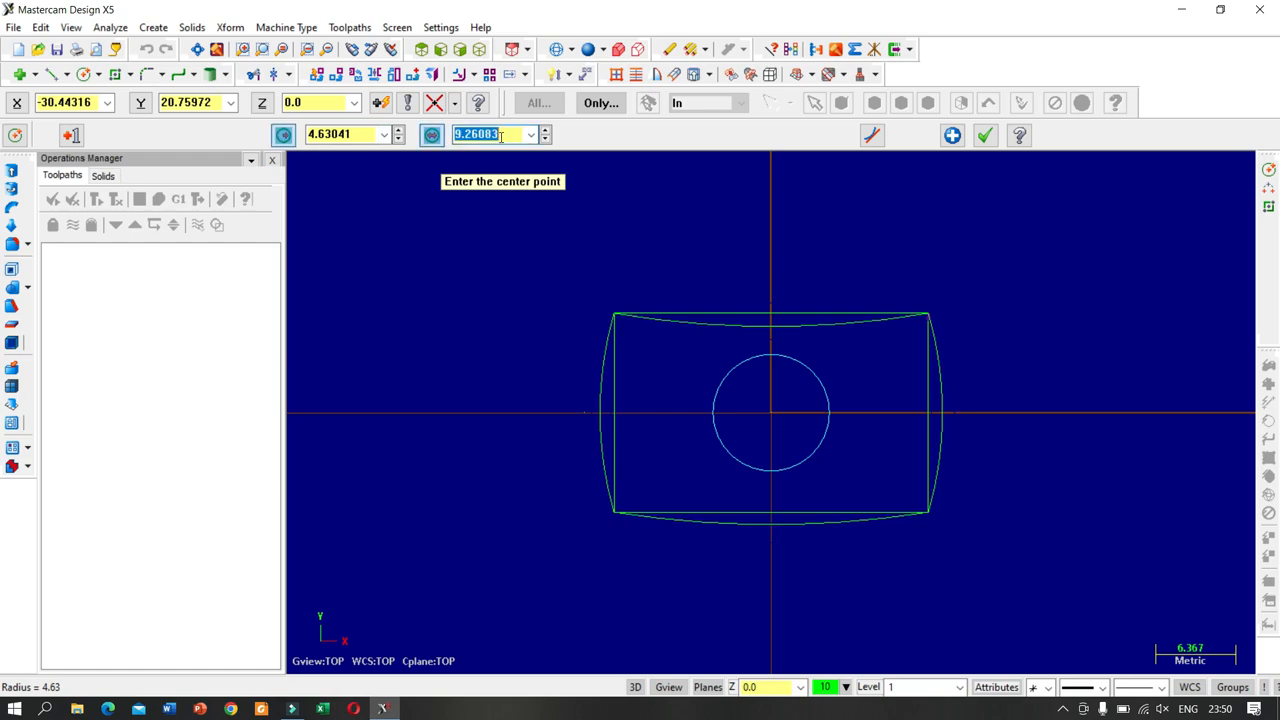
{"action": "type", "text": "6.9"}
{"action": "key", "text": "Return"}
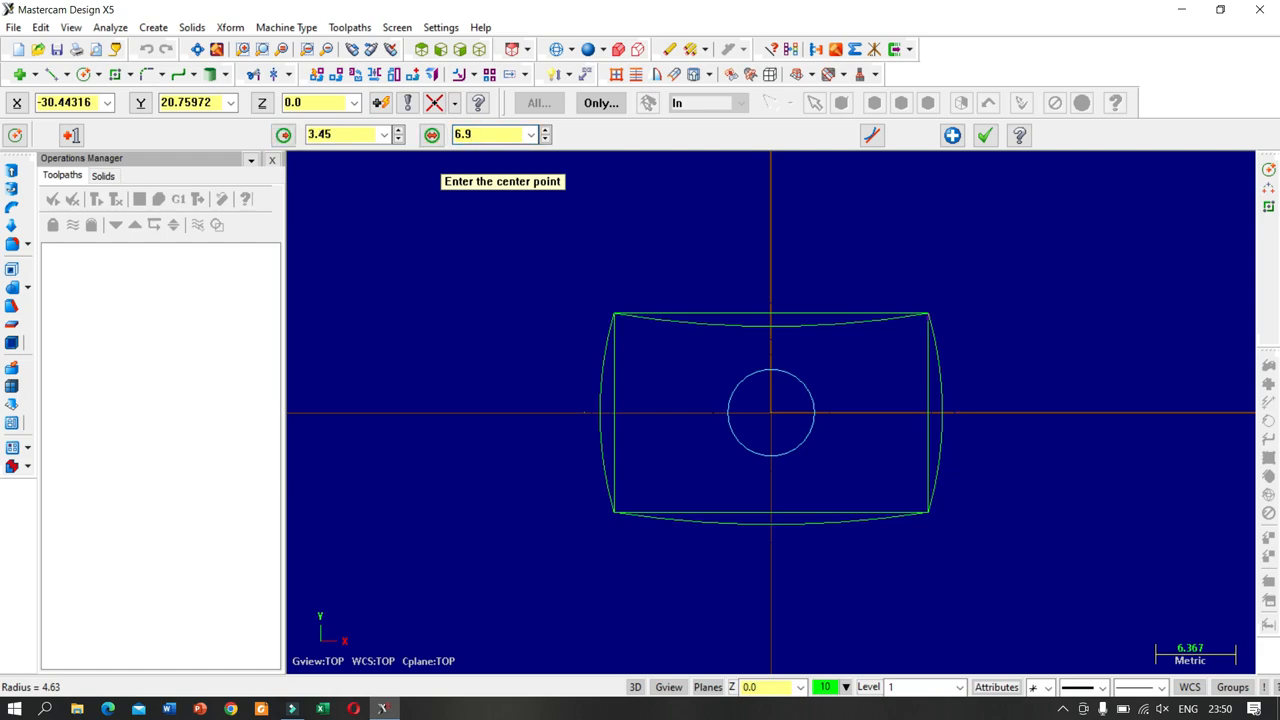
{"action": "left_click", "coordinate": [985, 135]}
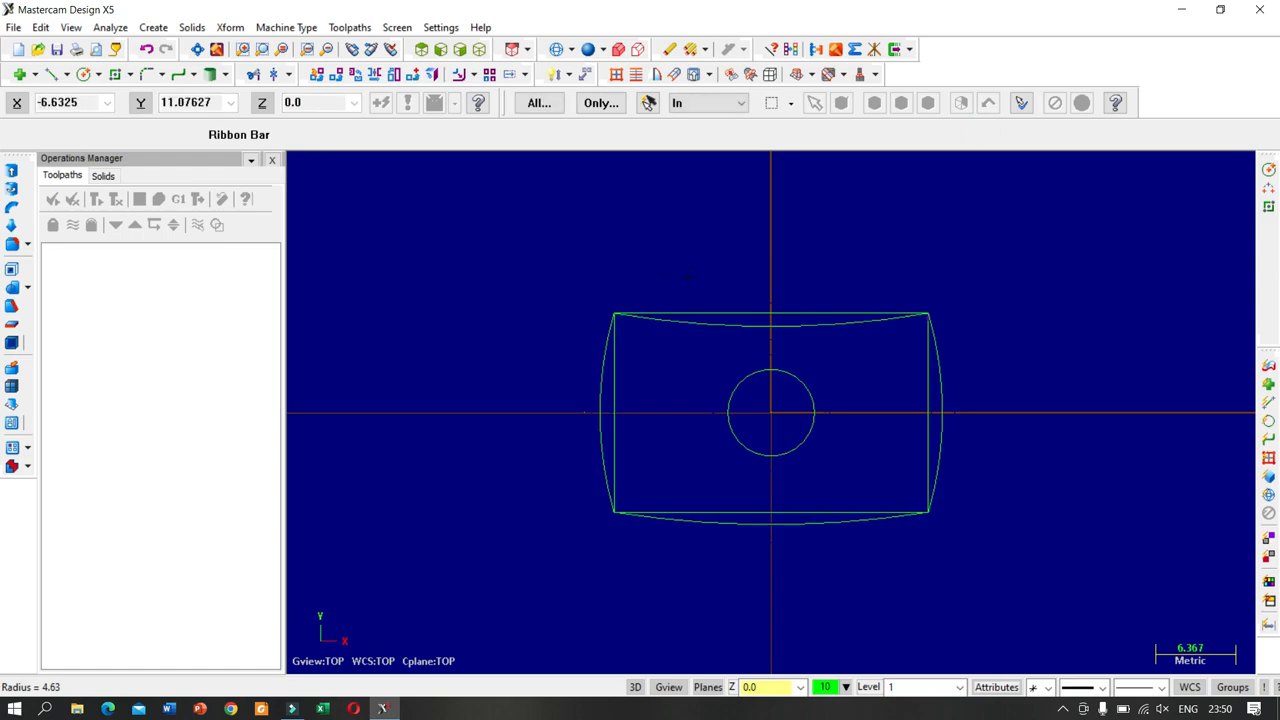
- Delete the rectangle's four straight sides, keeping the four arcs and the central circle
{"action": "left_click", "coordinate": [727, 311]}
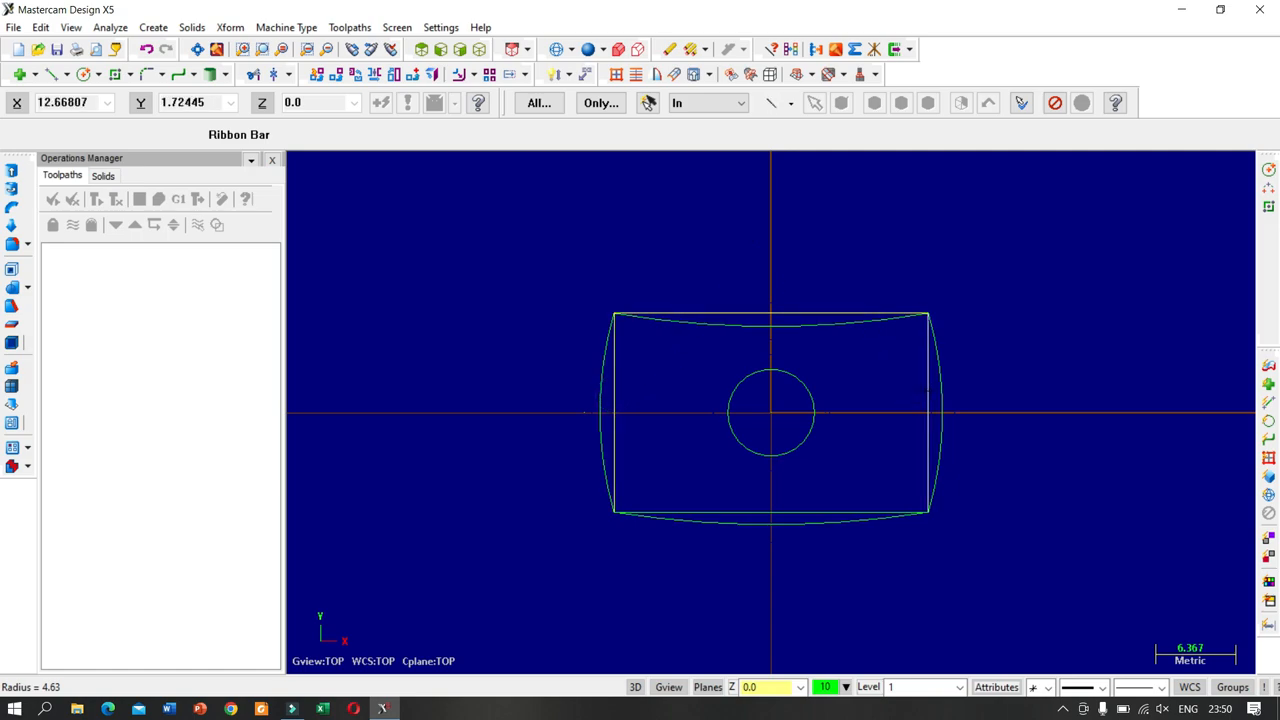
{"action": "key", "text": "Escape"}
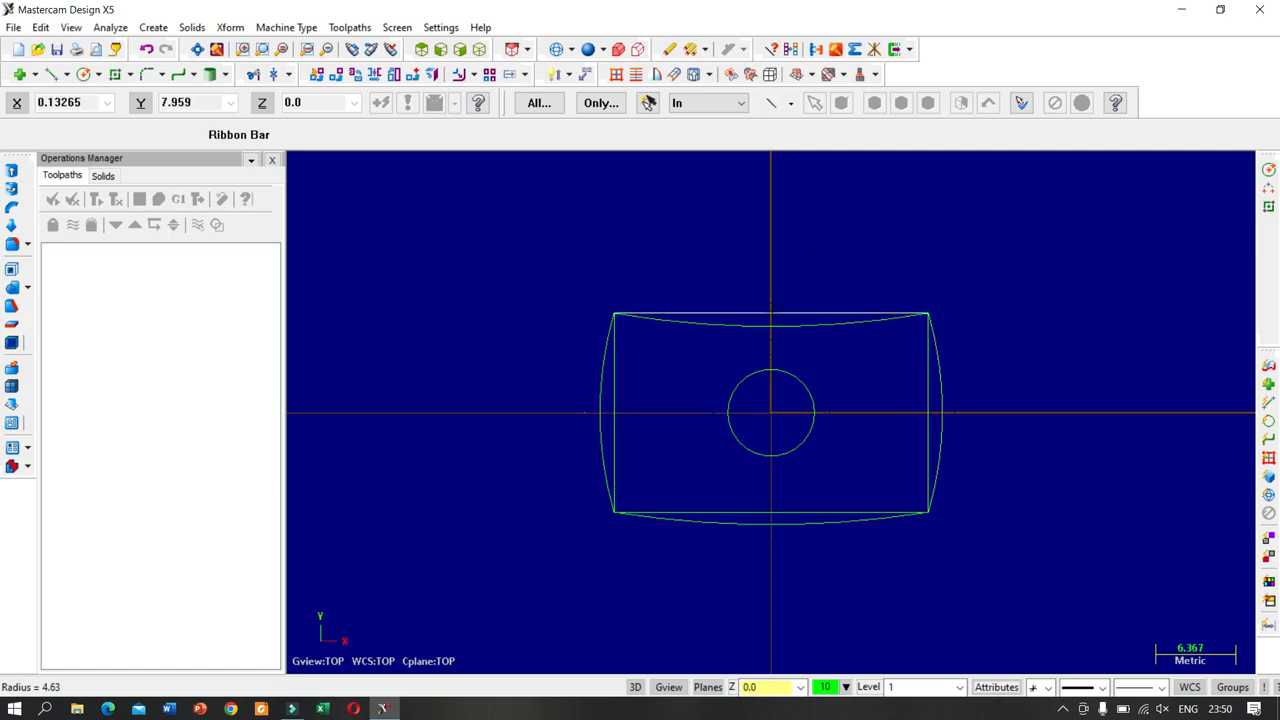
{"action": "left_click", "coordinate": [772, 312]}
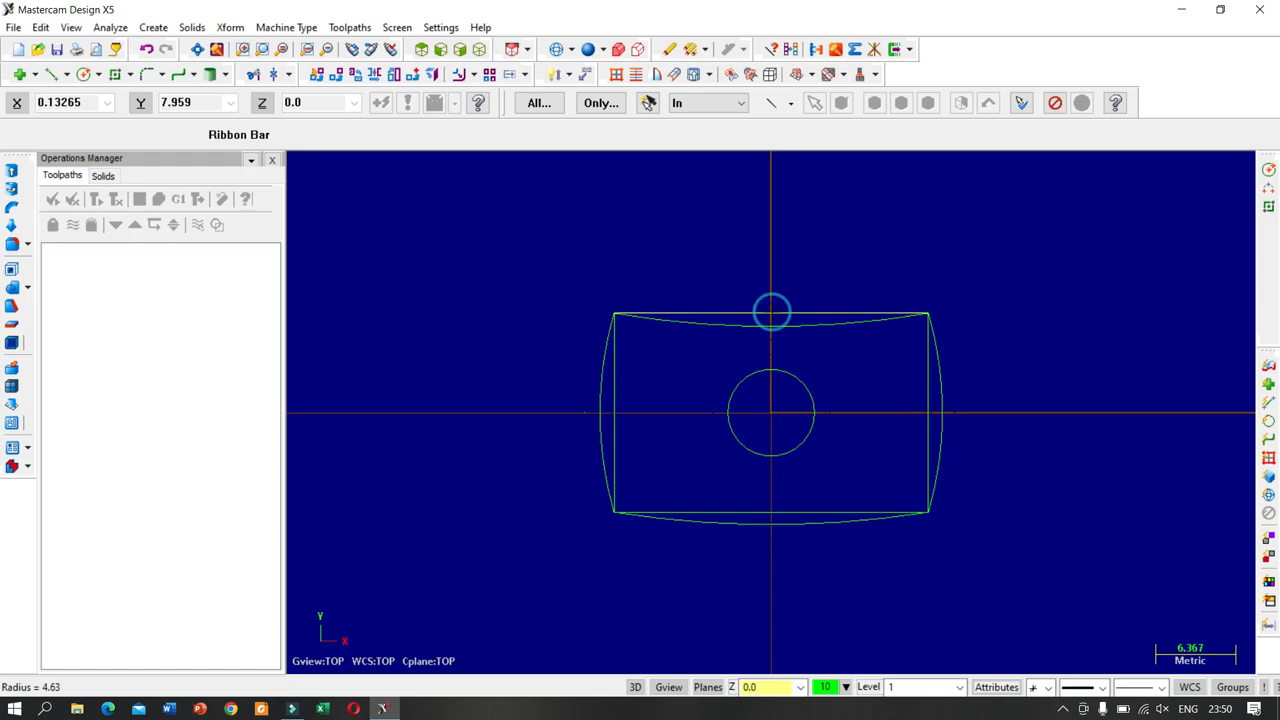
{"action": "left_click", "coordinate": [614, 388]}
{"action": "left_click", "coordinate": [811, 512]}
{"action": "left_click", "coordinate": [929, 437]}
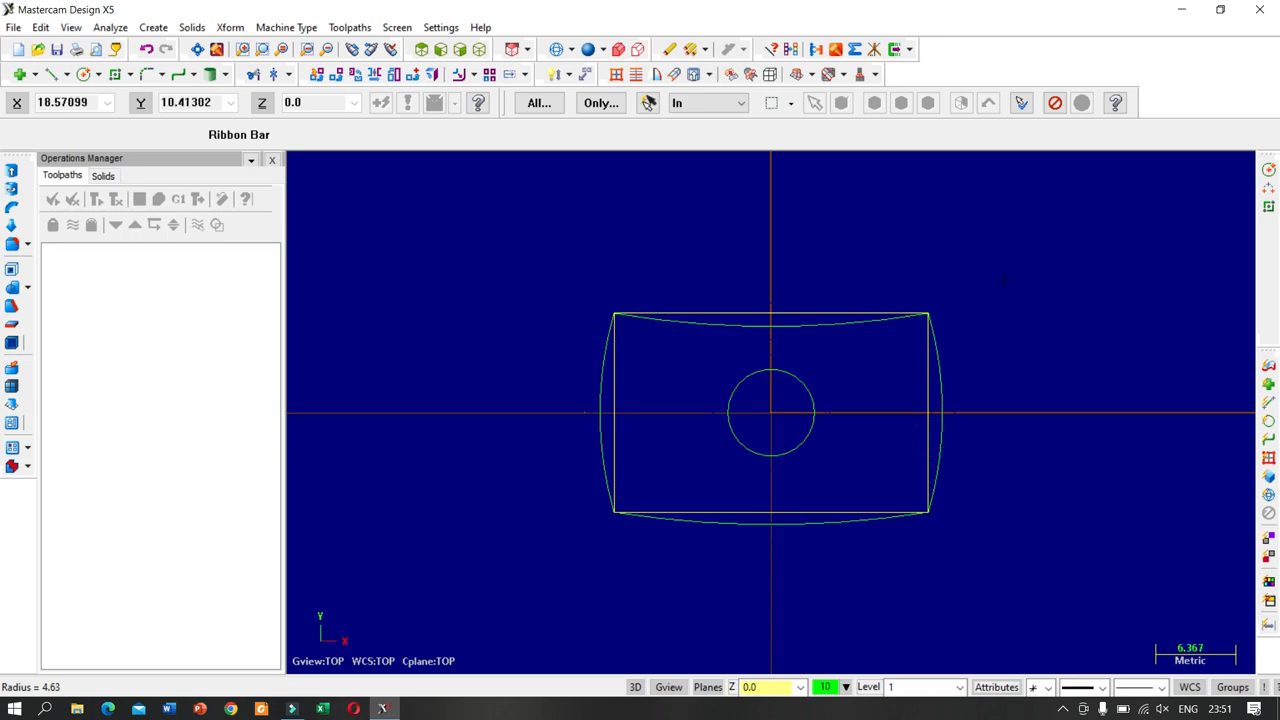
{"action": "key", "text": "Delete"}
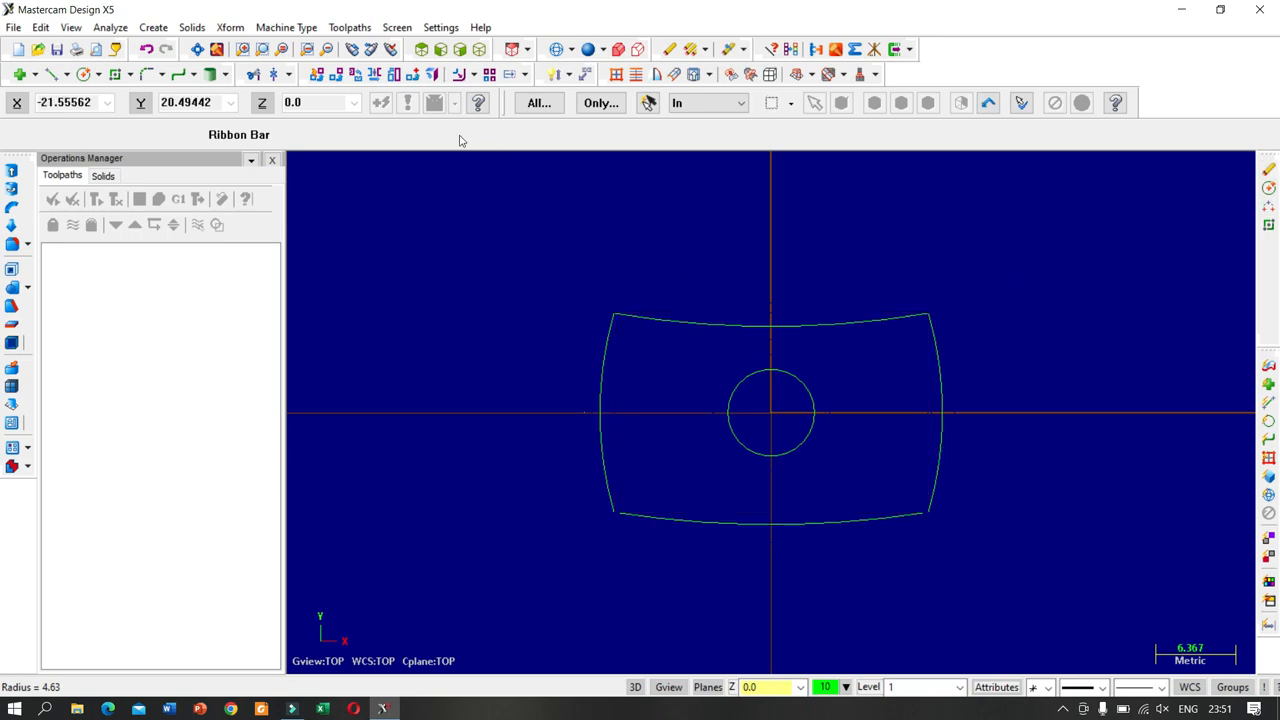
- Fillet the four corners where the profile's arcs meet with a radius of 1 mm
{"action": "left_click", "coordinate": [147, 74]}
{"action": "double_click", "coordinate": [311, 134]}
{"action": "type", "text": "1"}
{"action": "left_click", "coordinate": [630, 318]}
{"action": "left_click", "coordinate": [608, 329]}
{"action": "left_click", "coordinate": [905, 320]}
{"action": "left_click", "coordinate": [935, 340]}
{"action": "left_click", "coordinate": [934, 480]}
{"action": "left_click", "coordinate": [908, 513]}
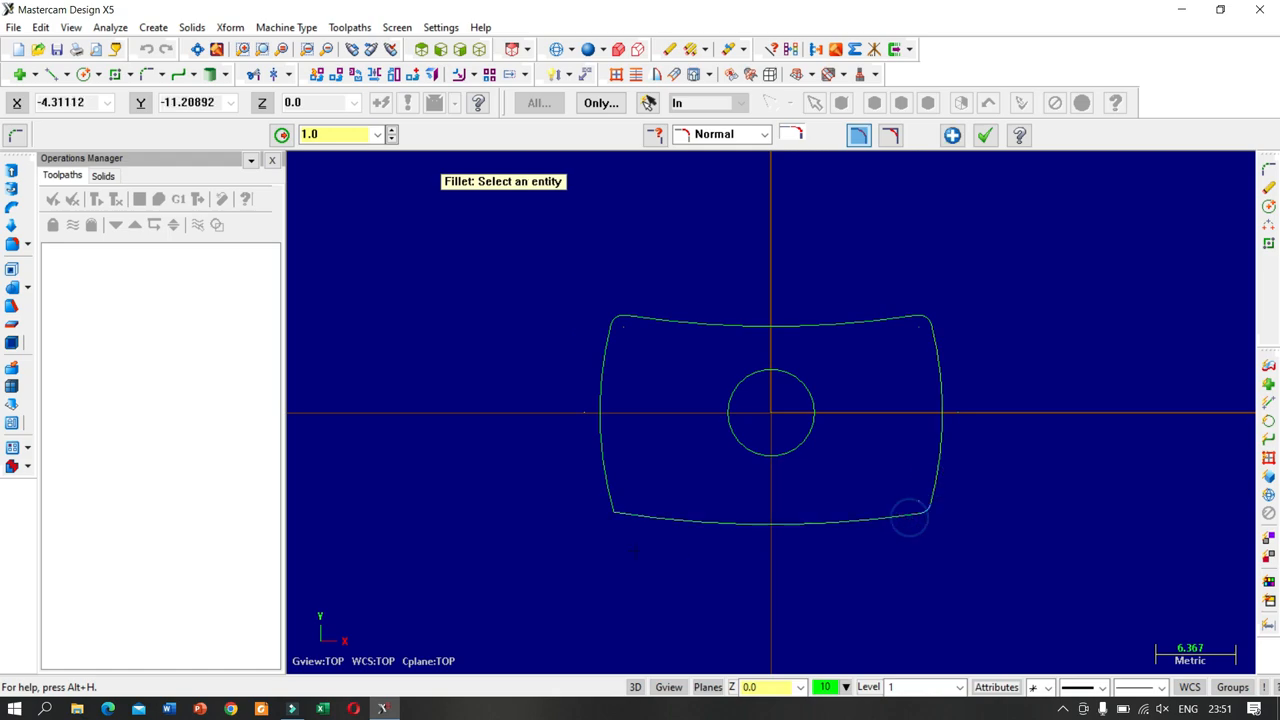
{"action": "left_click", "coordinate": [632, 516]}
{"action": "left_click", "coordinate": [603, 480]}
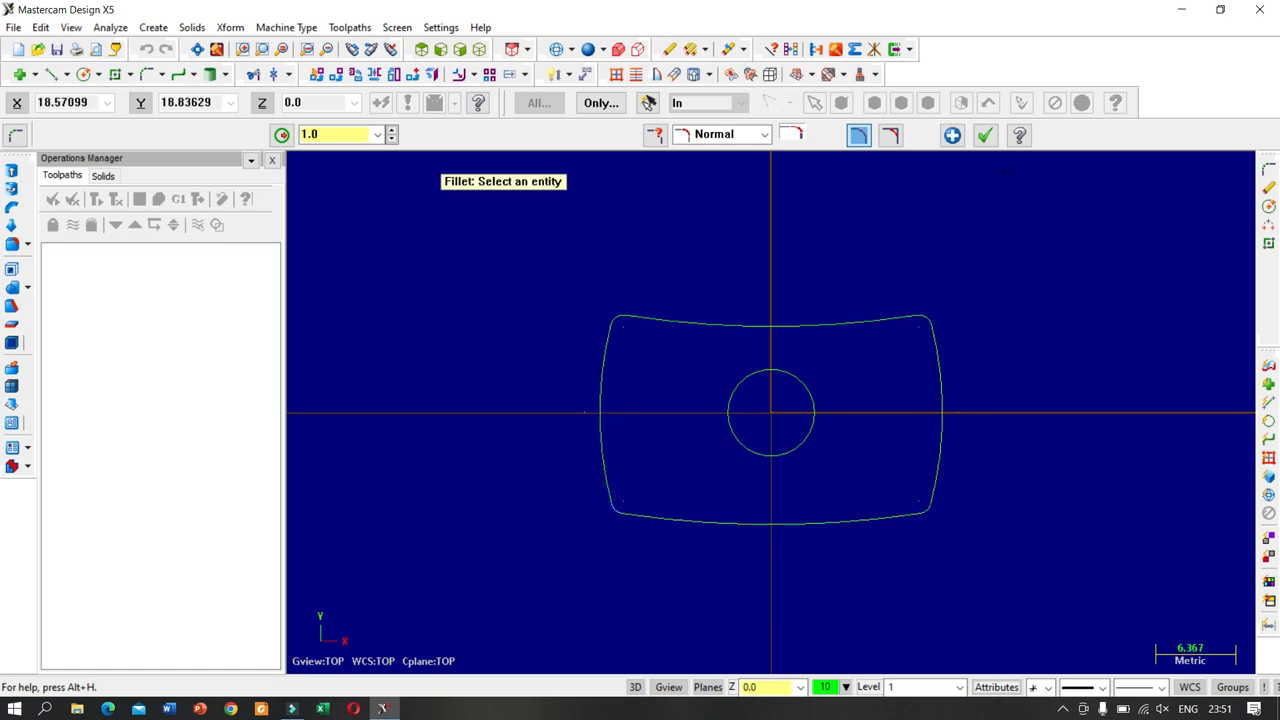
{"action": "left_click", "coordinate": [985, 135]}
- Create a rectangle centered on the origin around the profile, 40 mm wide and 23.4 mm high
{"action": "scroll", "coordinate": [698, 354], "scroll_direction": "down", "scroll_amount": 1}
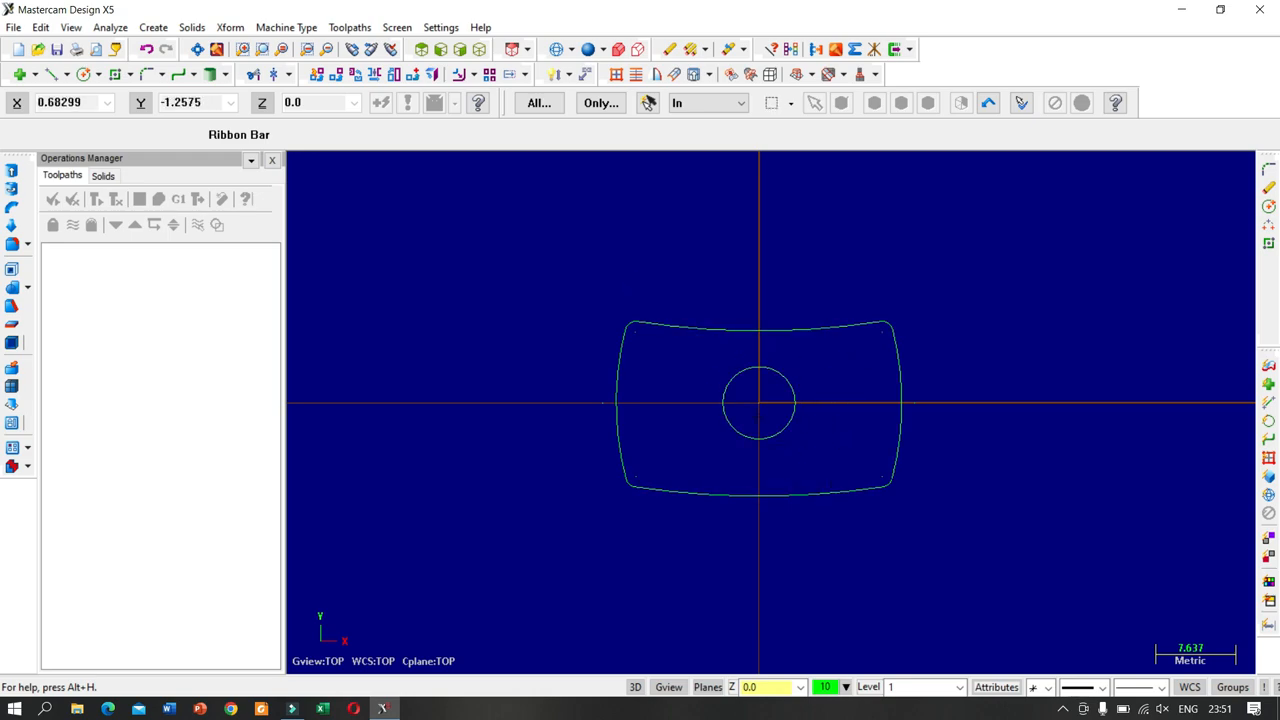
{"action": "left_click", "coordinate": [128, 75]}
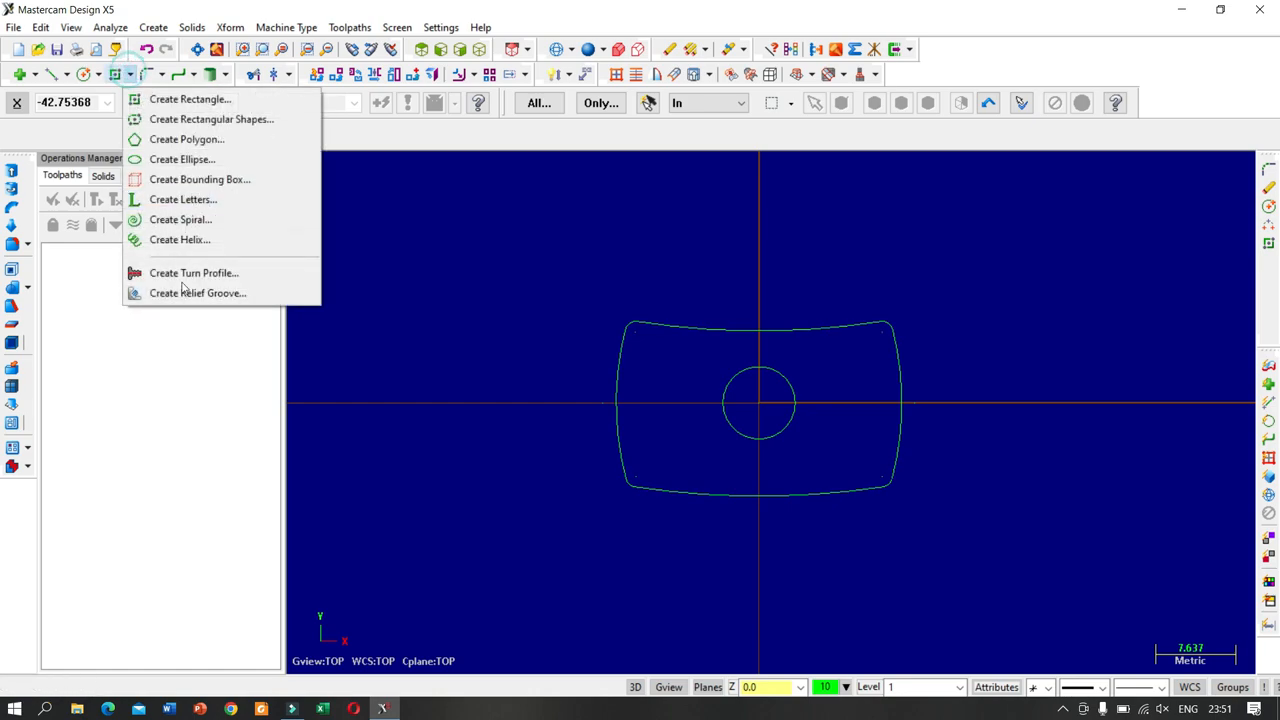
{"action": "left_click", "coordinate": [148, 100]}
{"action": "left_click", "coordinate": [761, 405]}
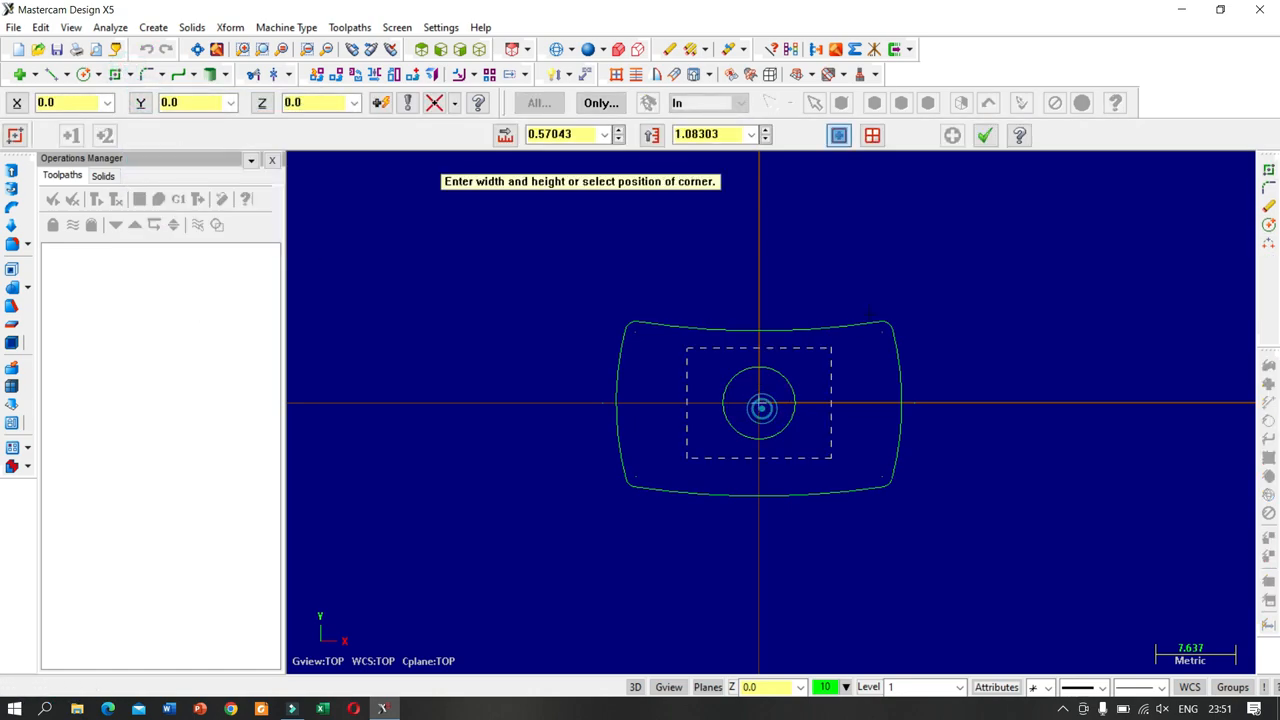
{"action": "left_click", "coordinate": [955, 289]}
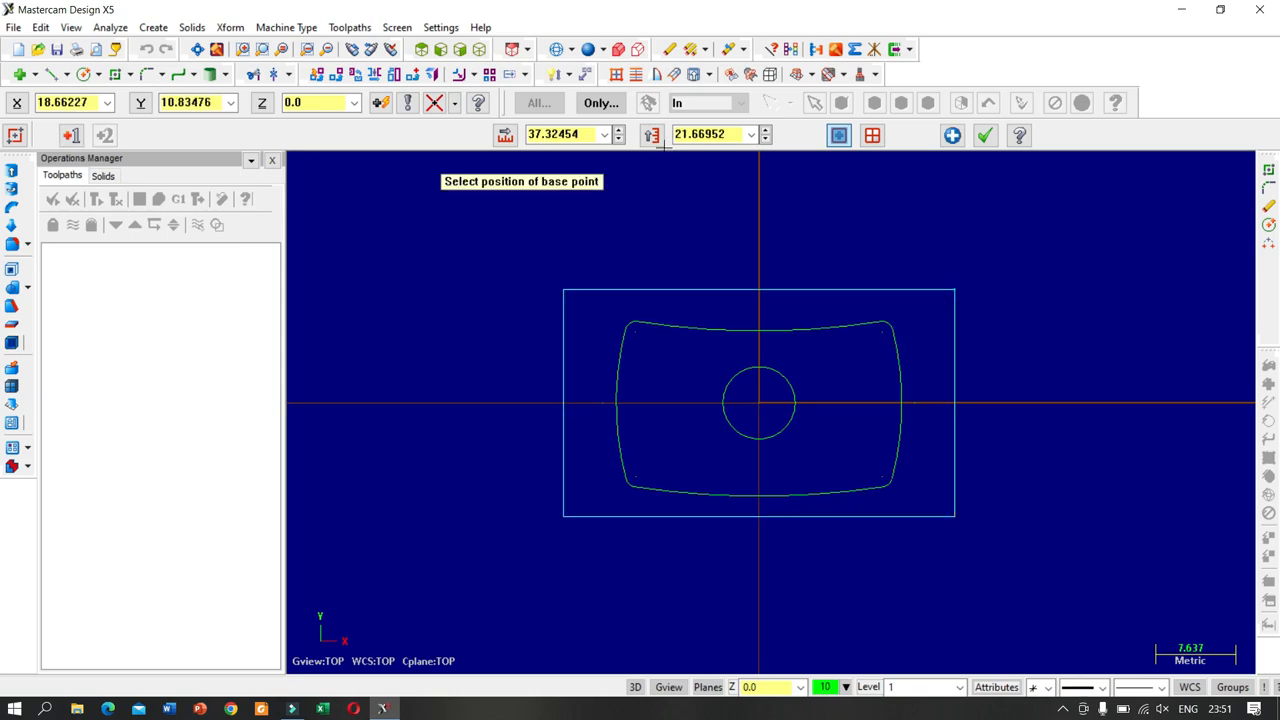
{"action": "left_click", "coordinate": [592, 136]}
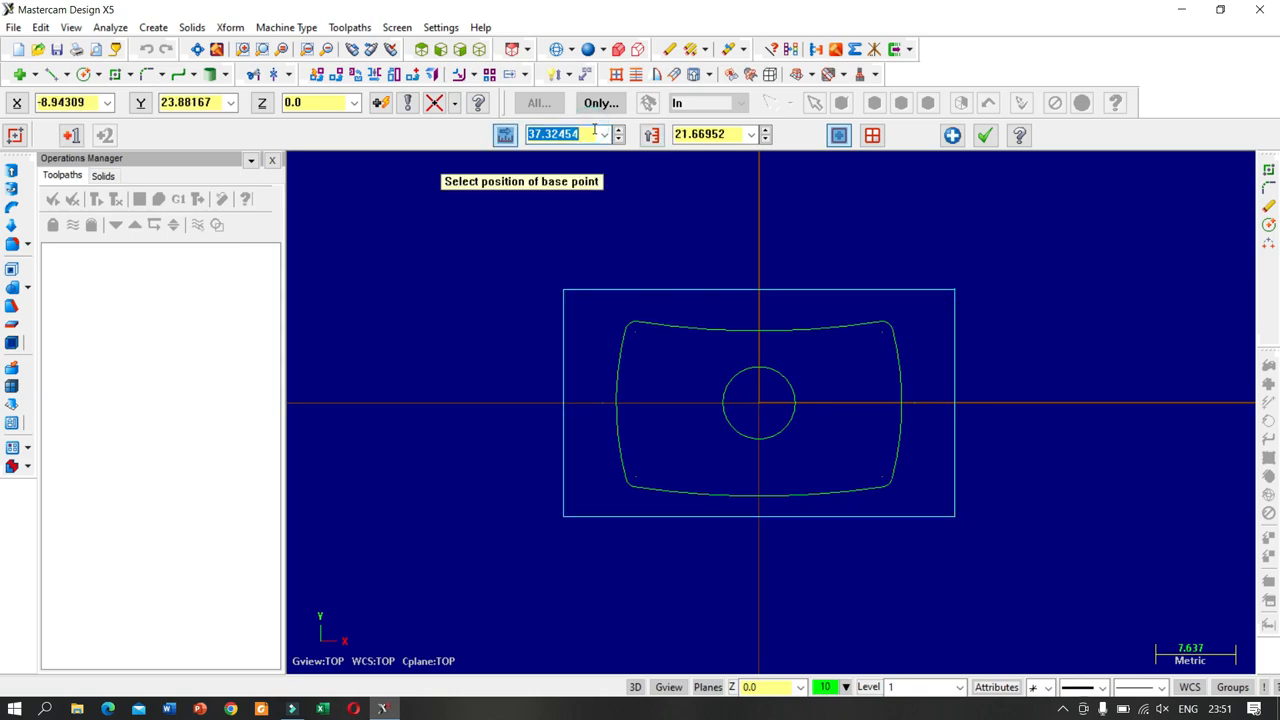
{"action": "type", "text": "40"}
{"action": "left_click", "coordinate": [686, 134]}
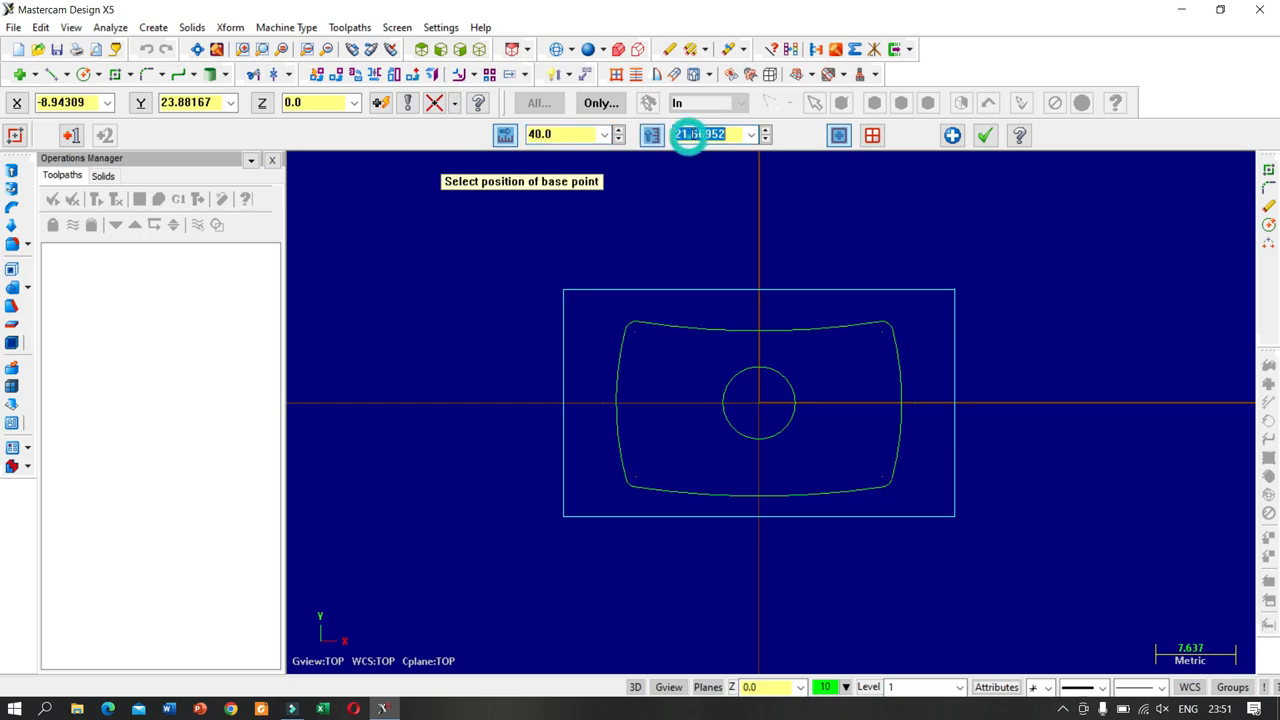
{"action": "type", "text": "23"}
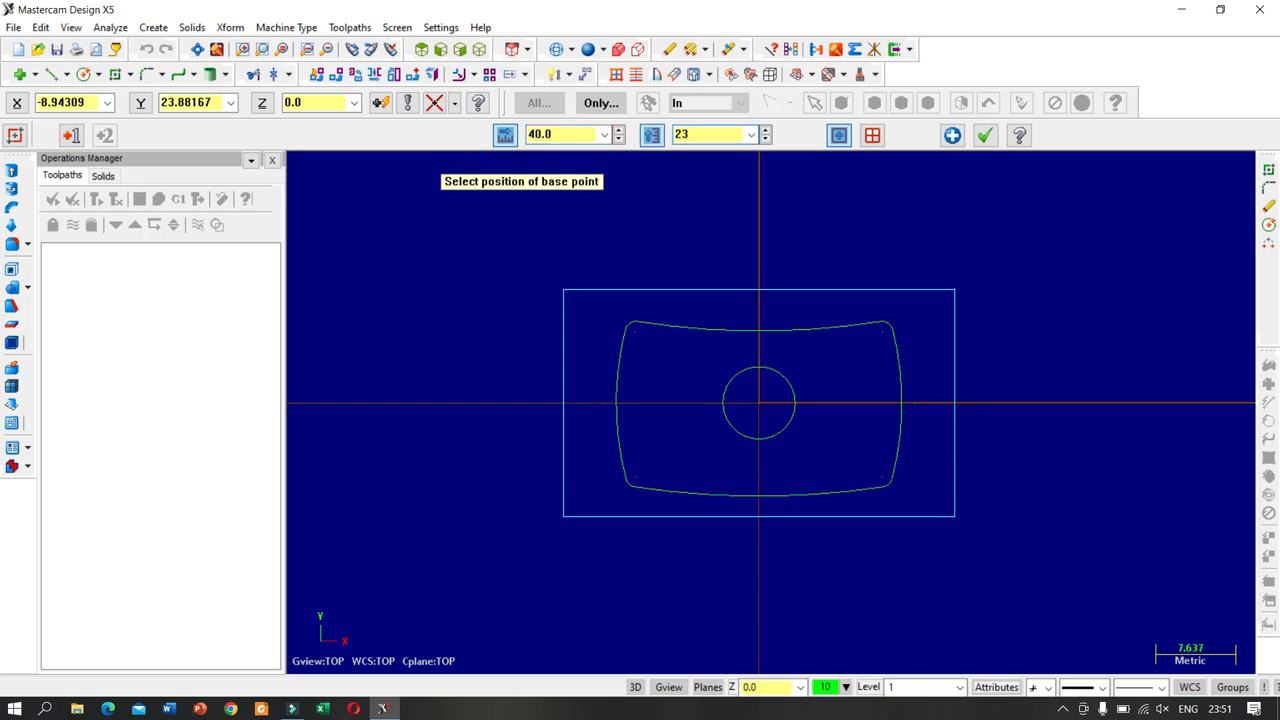
{"action": "key", "text": "Return"}
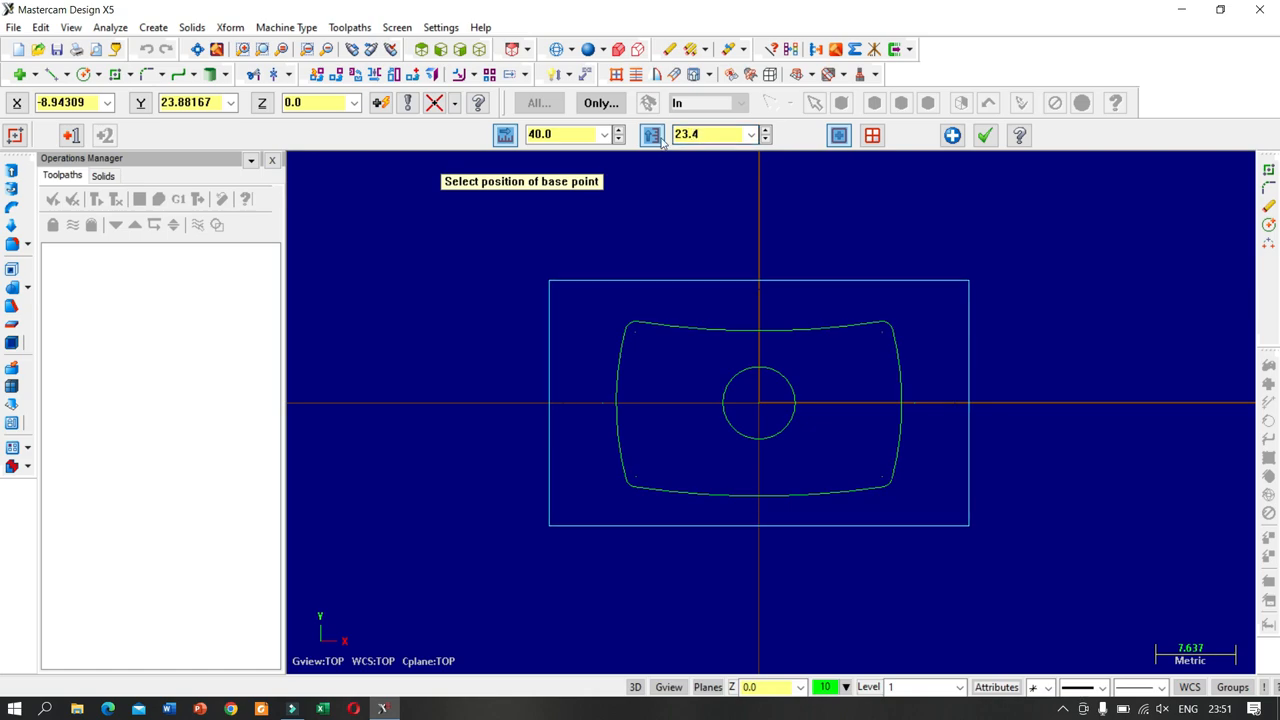
{"action": "left_click", "coordinate": [985, 135]}
- Extrude the filleted profile together with the central circle downward as a new solid body with a distance of 7.5 mm
{"action": "scroll", "coordinate": [627, 317], "scroll_direction": "down", "scroll_amount": 2}
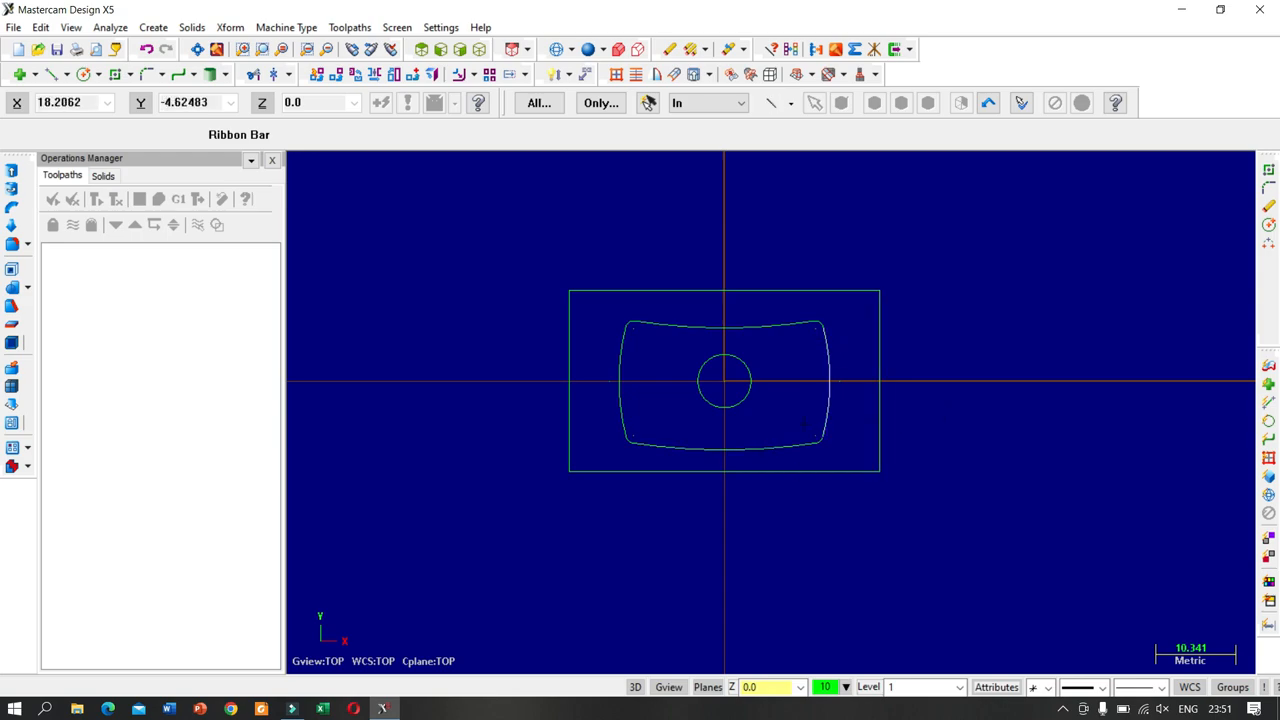
{"action": "right_click", "coordinate": [976, 411]}
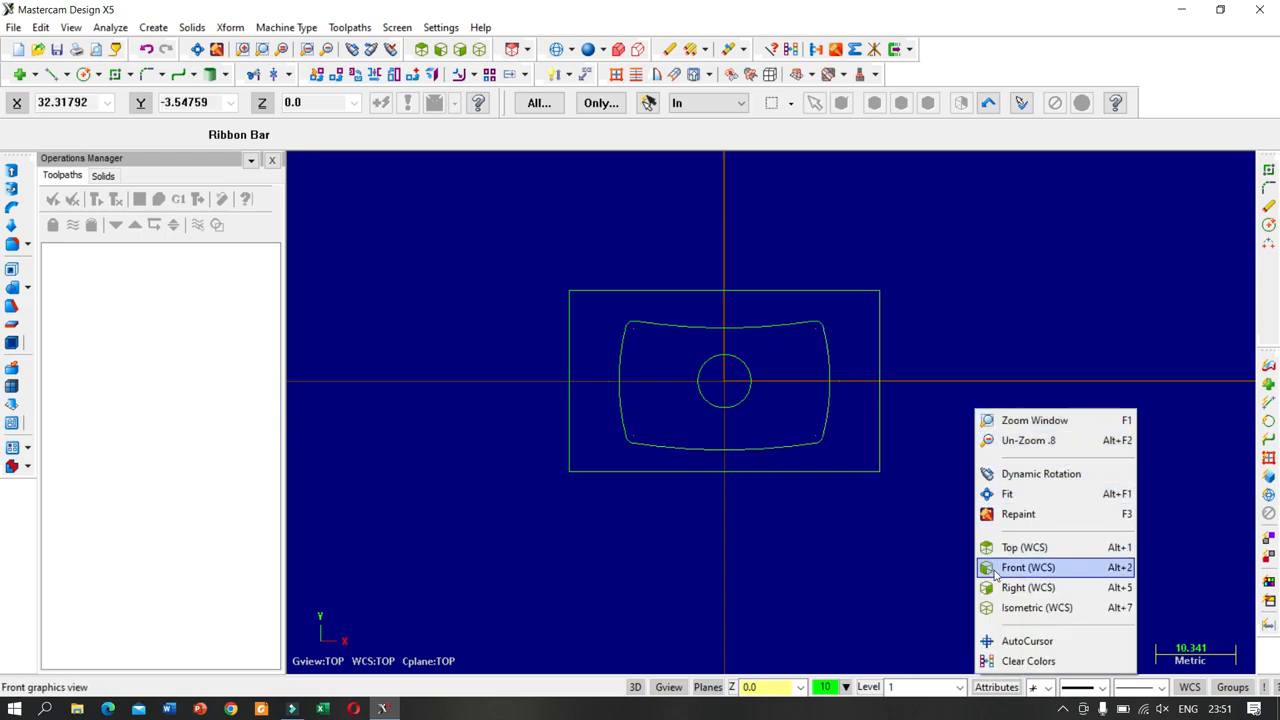
{"action": "left_click", "coordinate": [1020, 617]}
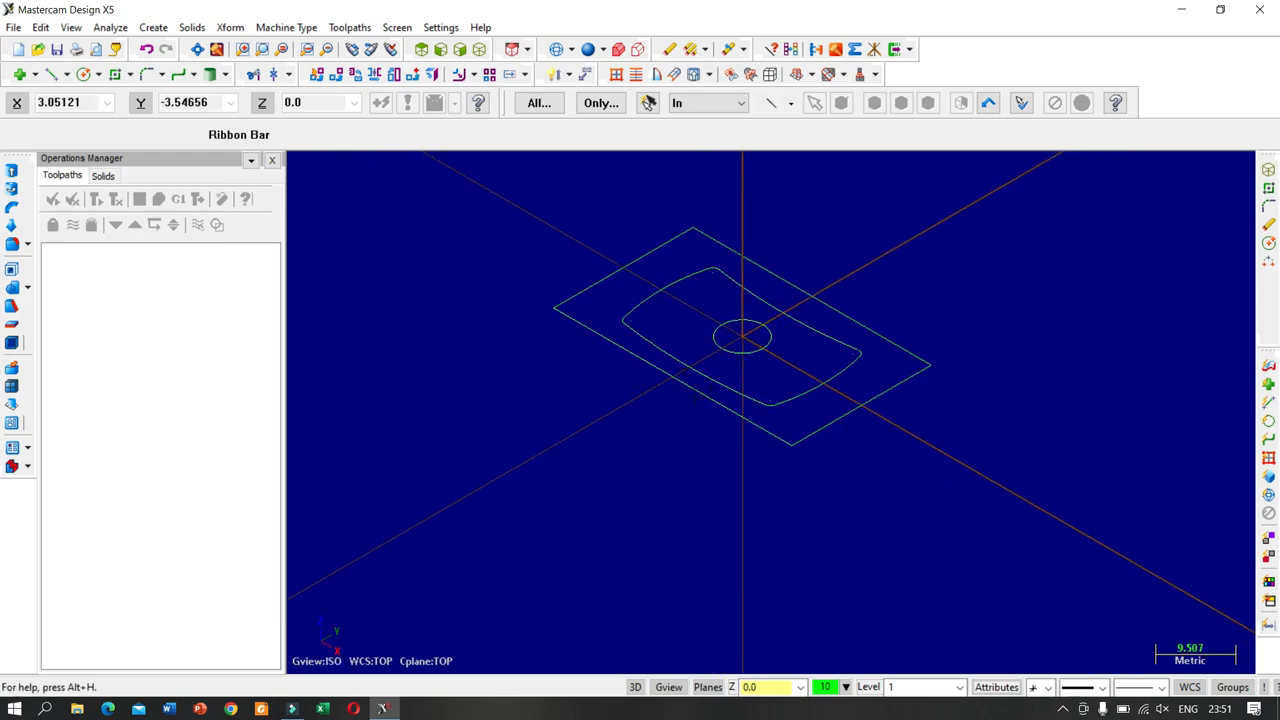
{"action": "left_click", "coordinate": [11, 170]}
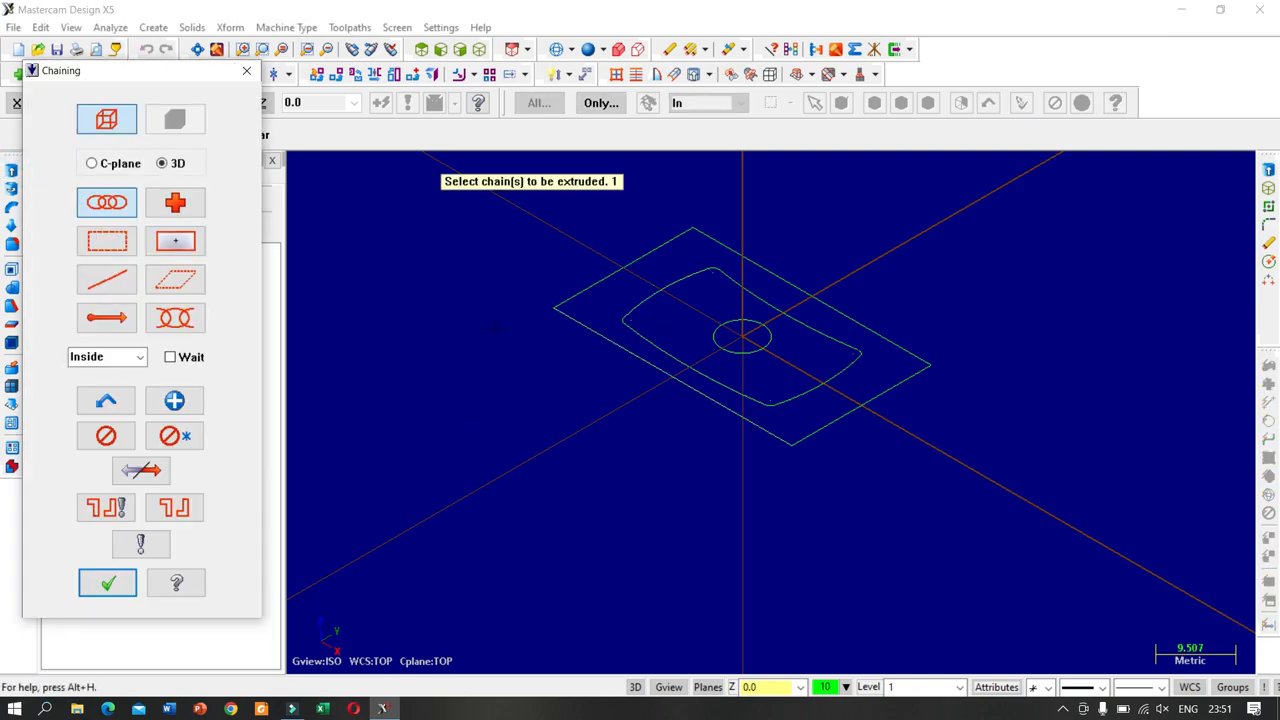
{"action": "left_click", "coordinate": [646, 340]}
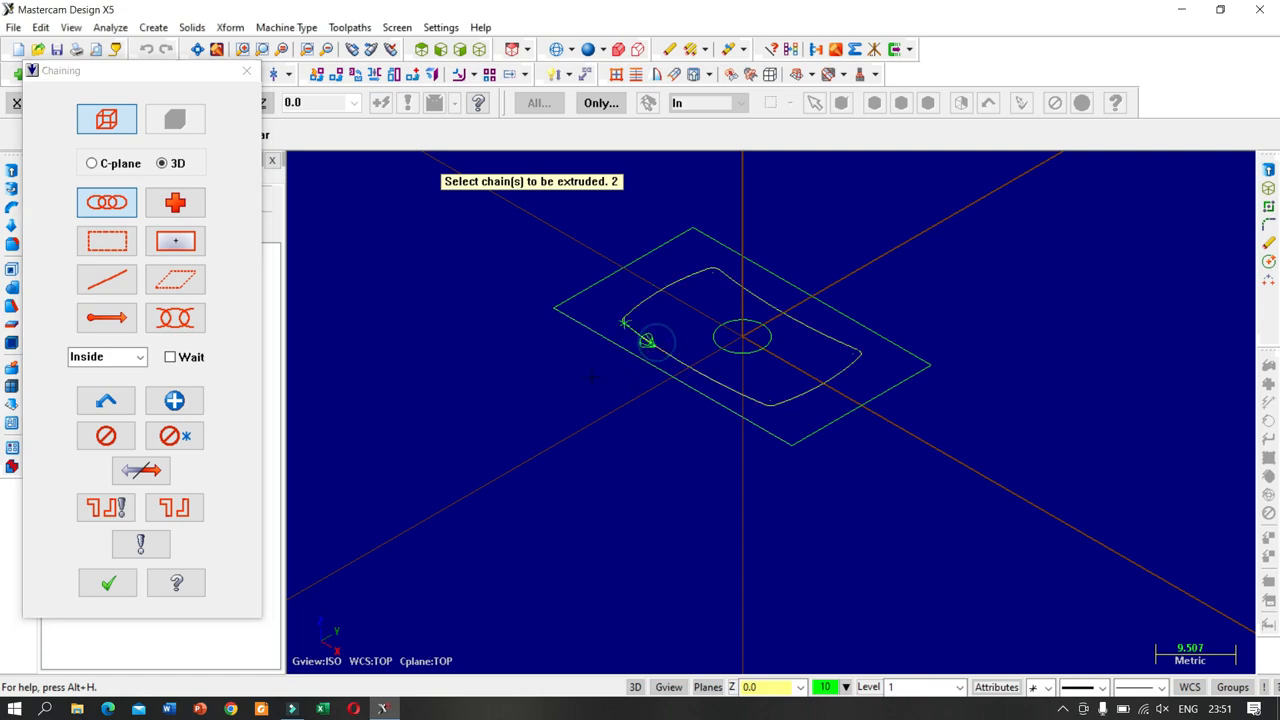
{"action": "left_click", "coordinate": [176, 401]}
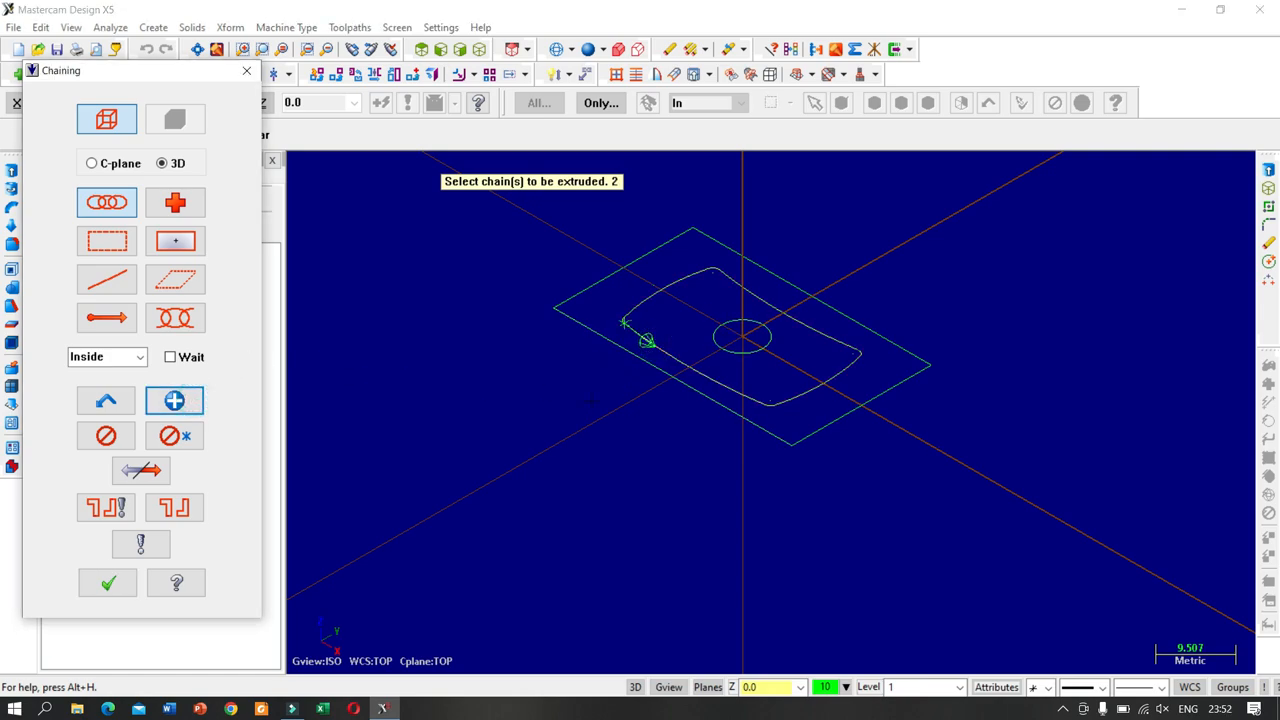
{"action": "left_click", "coordinate": [108, 582]}
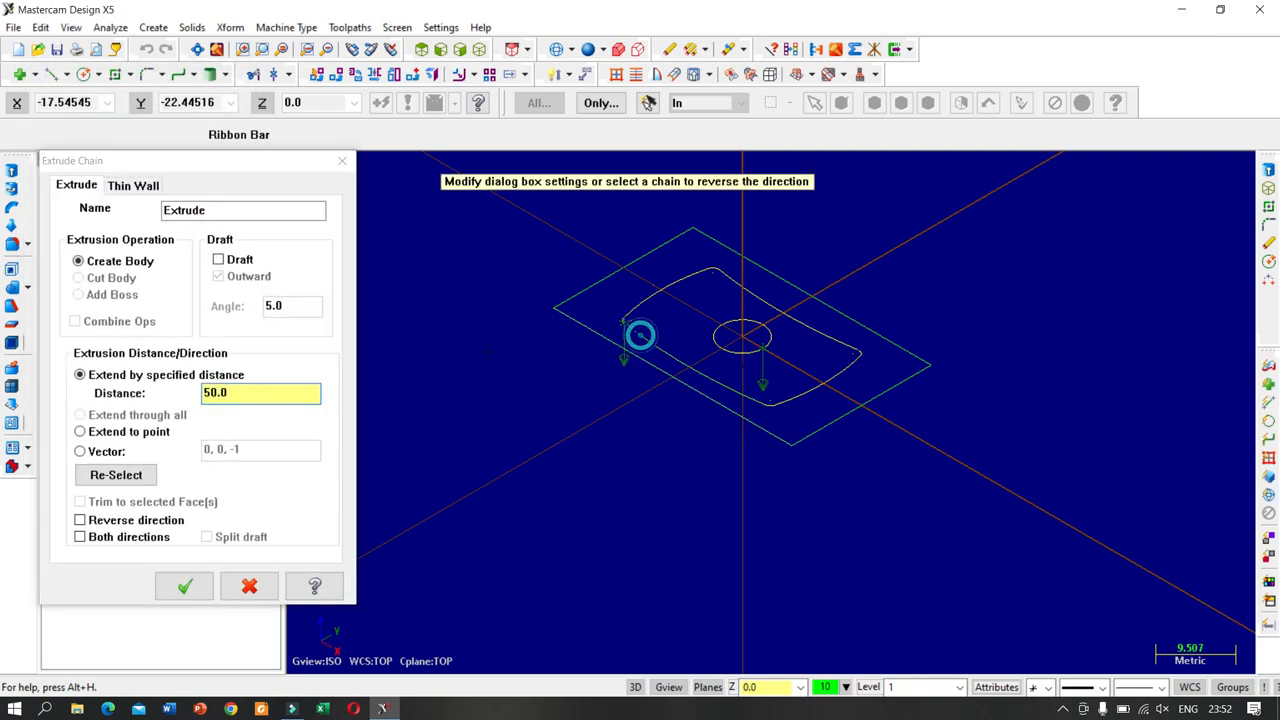
{"action": "double_click", "coordinate": [257, 392]}
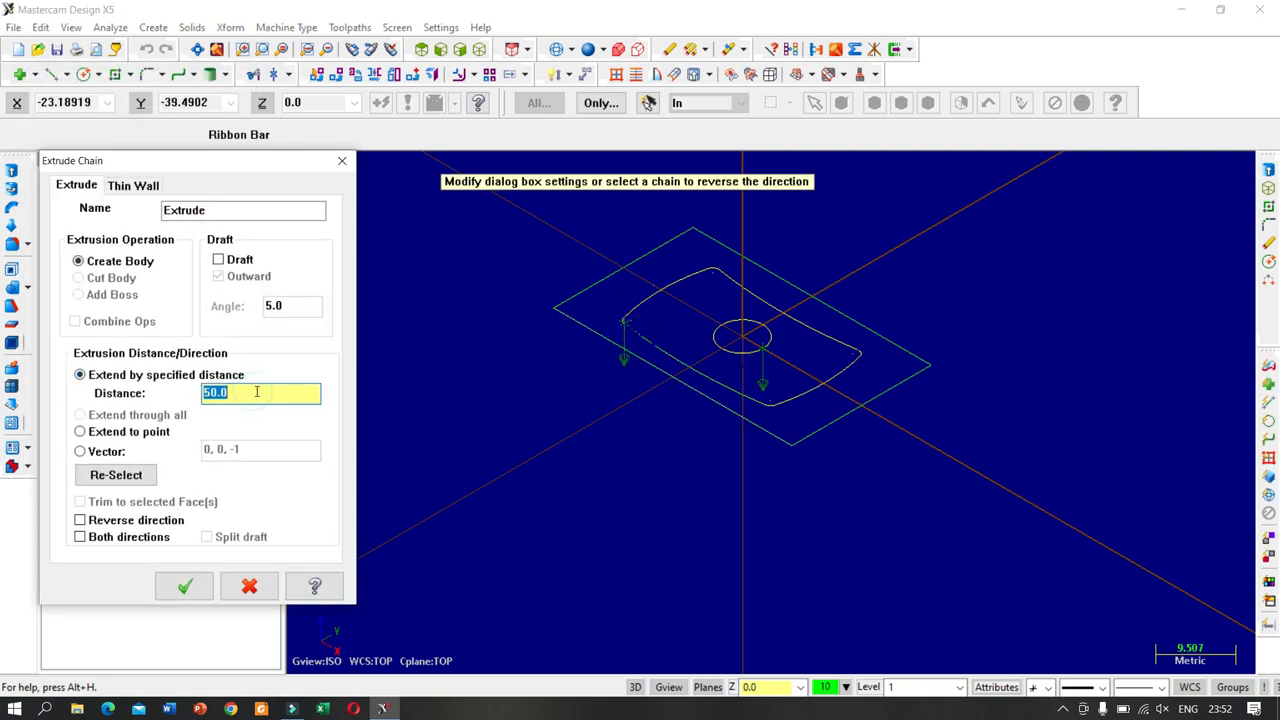
{"action": "type", "text": "7.5"}
{"action": "left_click", "coordinate": [184, 587]}
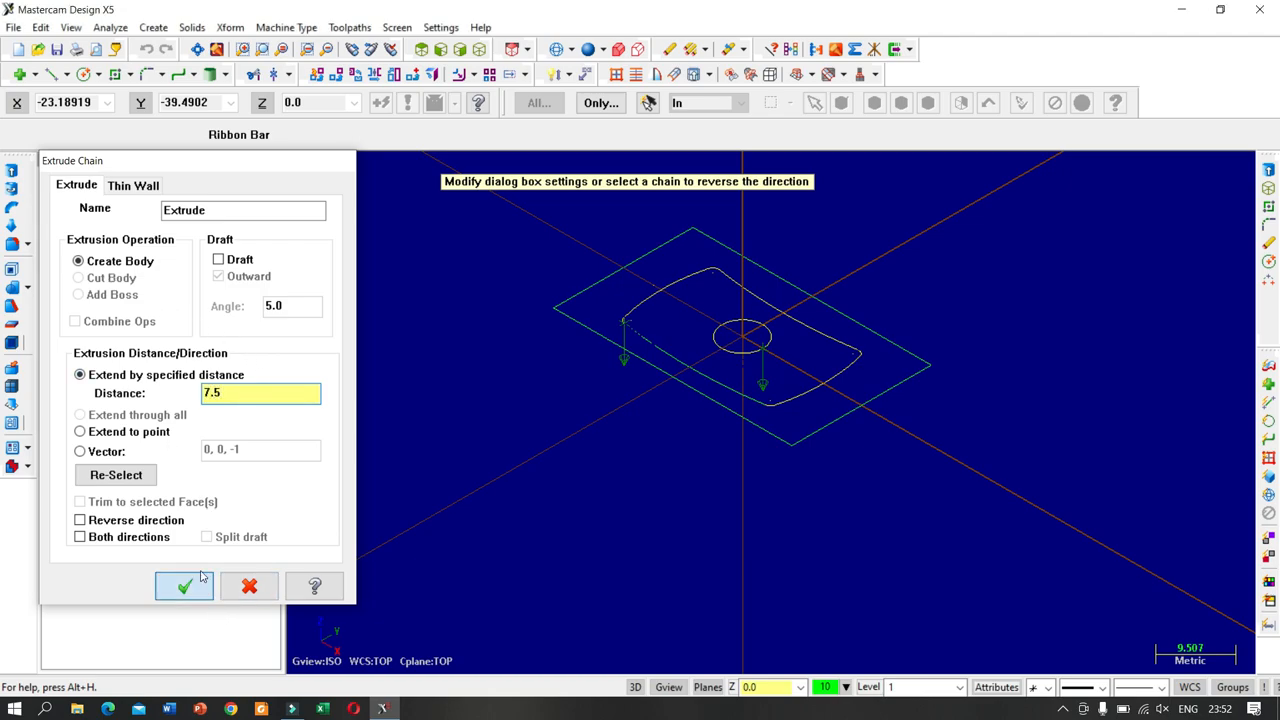
- Inspect the extruded solid in shaded display, then return it to wireframe display
{"action": "left_click", "coordinate": [588, 49]}
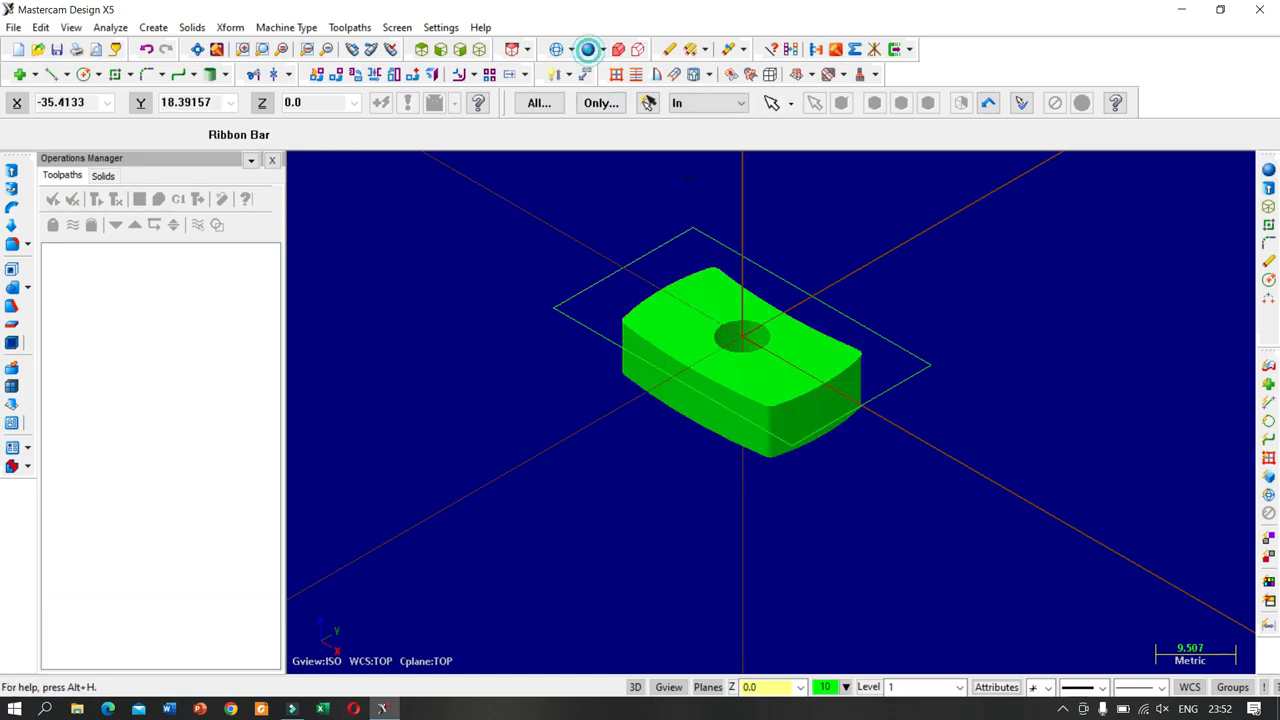
{"action": "middle_click_drag", "start_coordinate": [885, 322], "coordinate": [897, 459]}
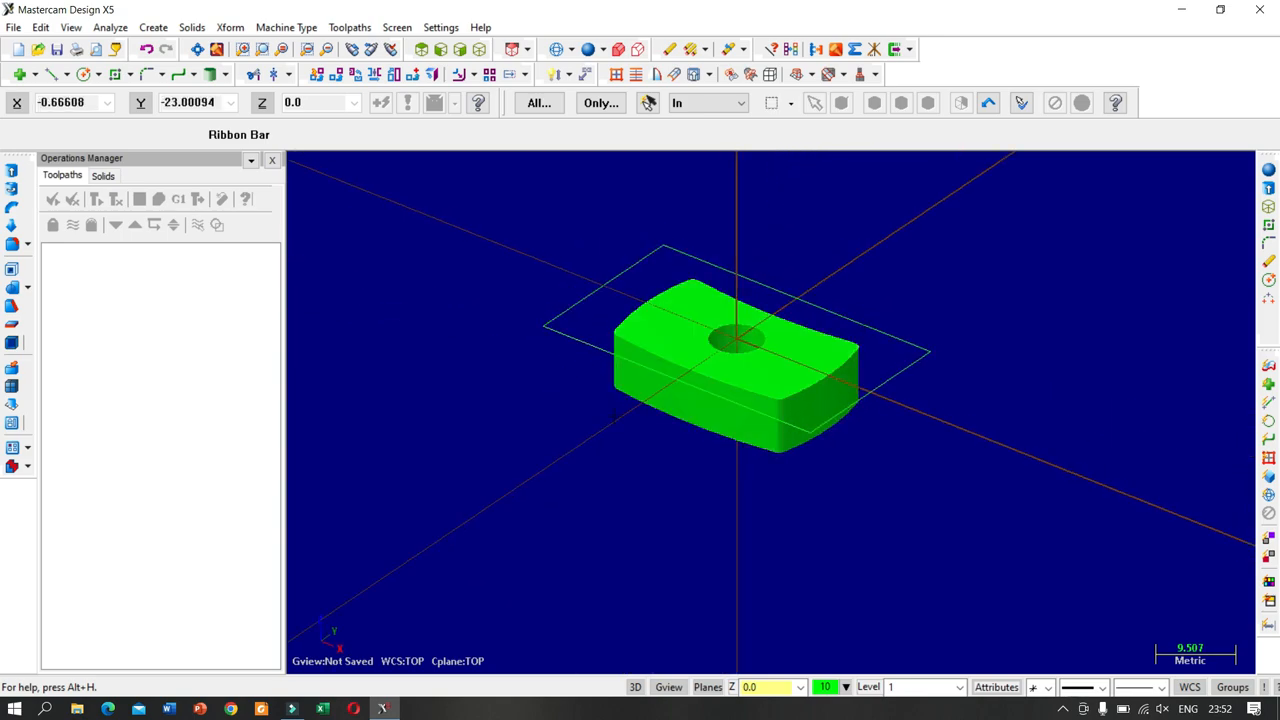
{"action": "left_click", "coordinate": [556, 49]}
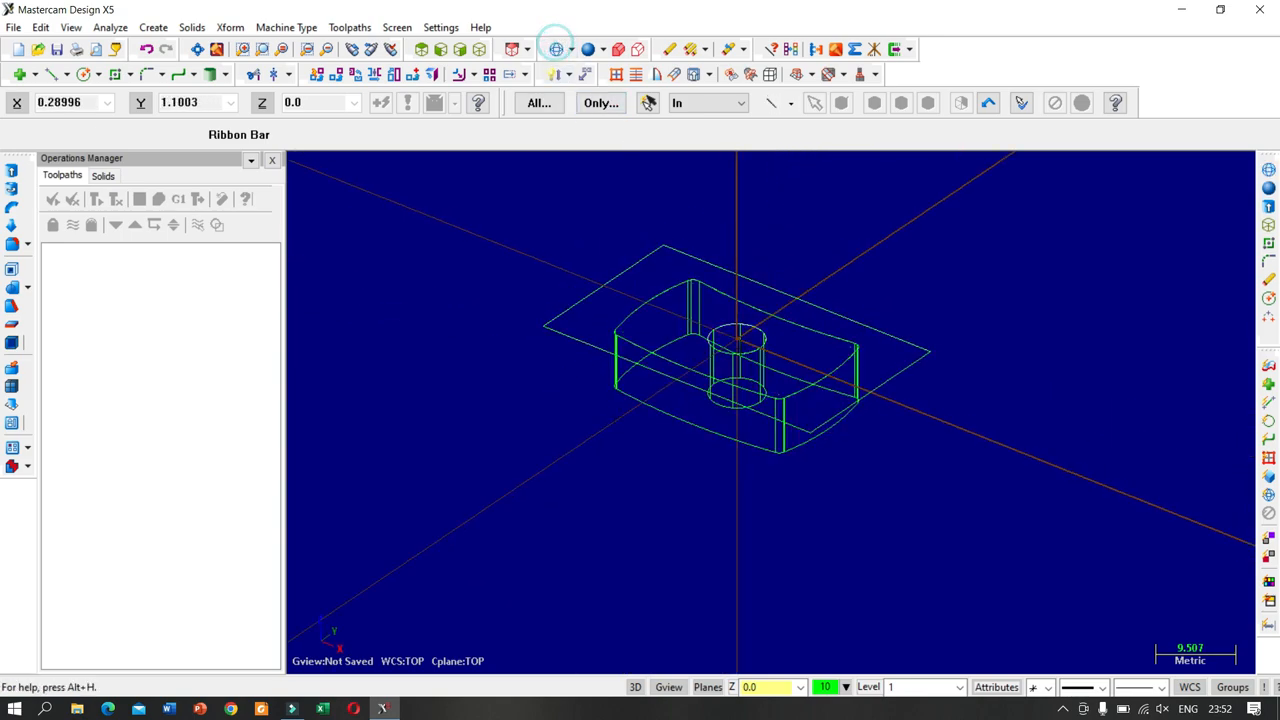
{"action": "scroll", "coordinate": [699, 369], "scroll_direction": "up", "scroll_amount": 5}
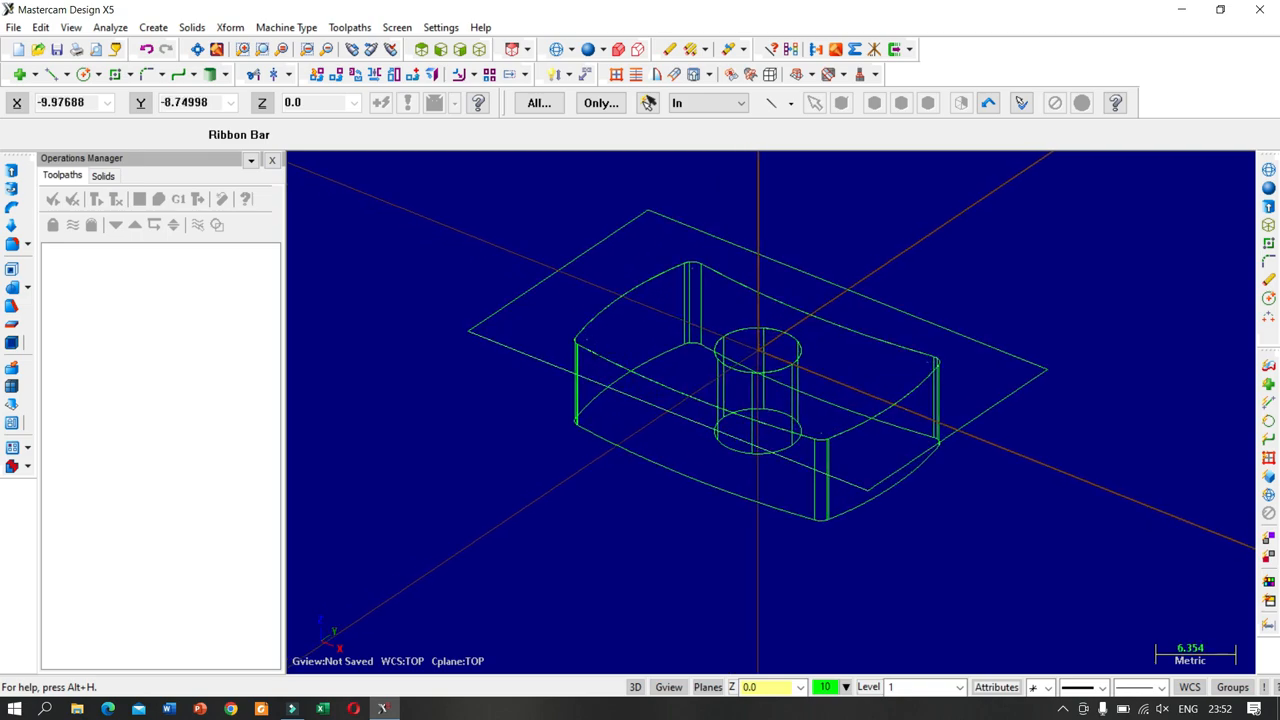
{"action": "scroll", "coordinate": [588, 352], "scroll_direction": "down", "scroll_amount": 2}
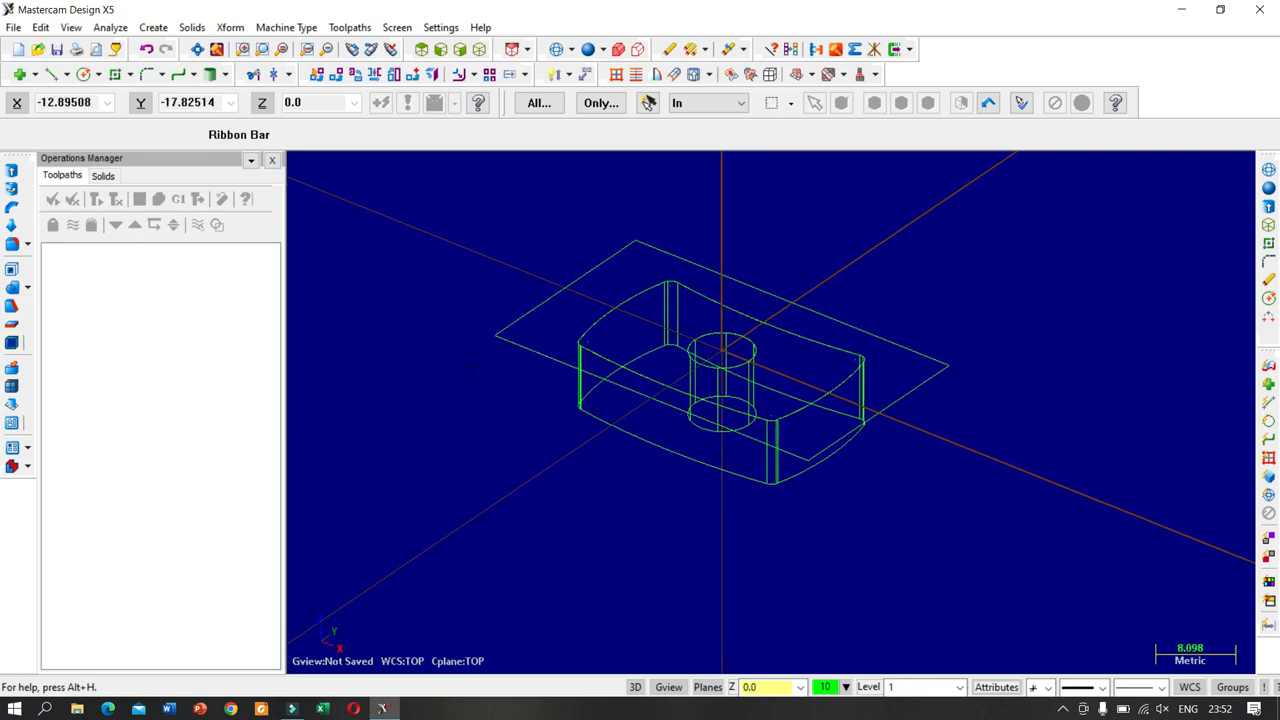
- Add the MILL 3 - AXIS VMC.MMD-5 machine definition to the mill machine menu items
{"action": "left_click", "coordinate": [286, 27]}
{"action": "mouse_move", "coordinate": [298, 47]}
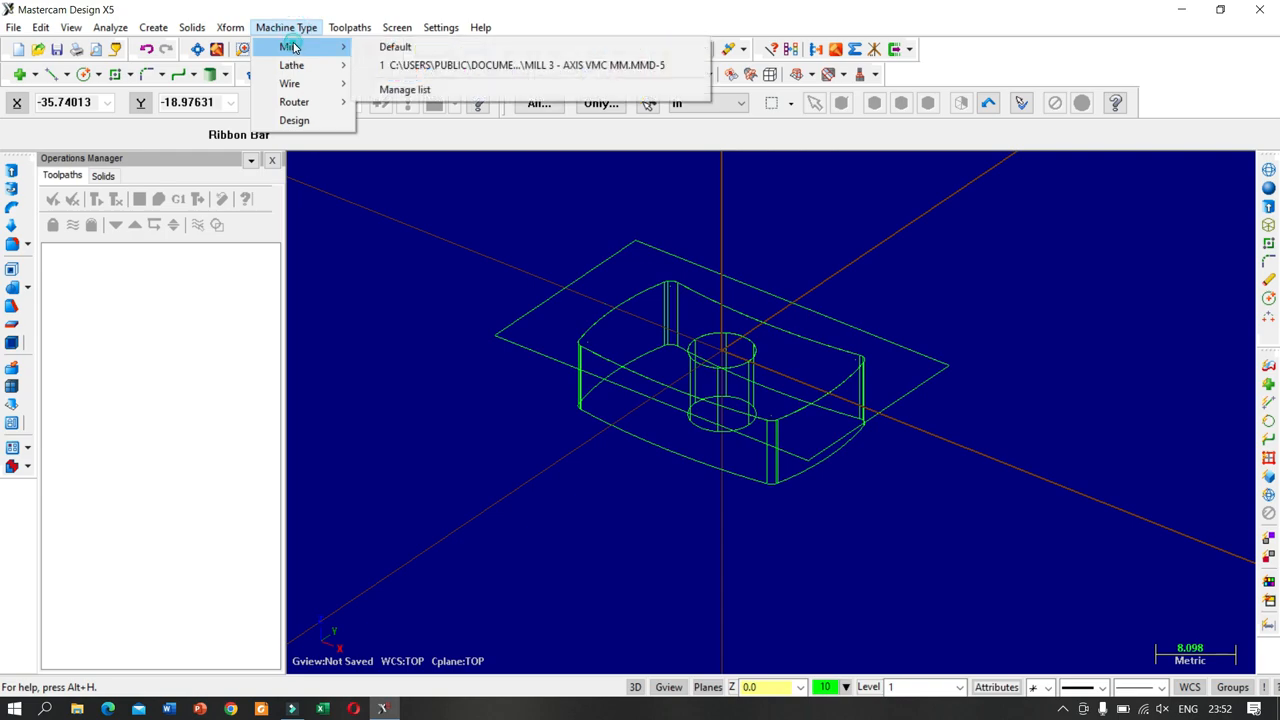
{"action": "left_click", "coordinate": [405, 89]}
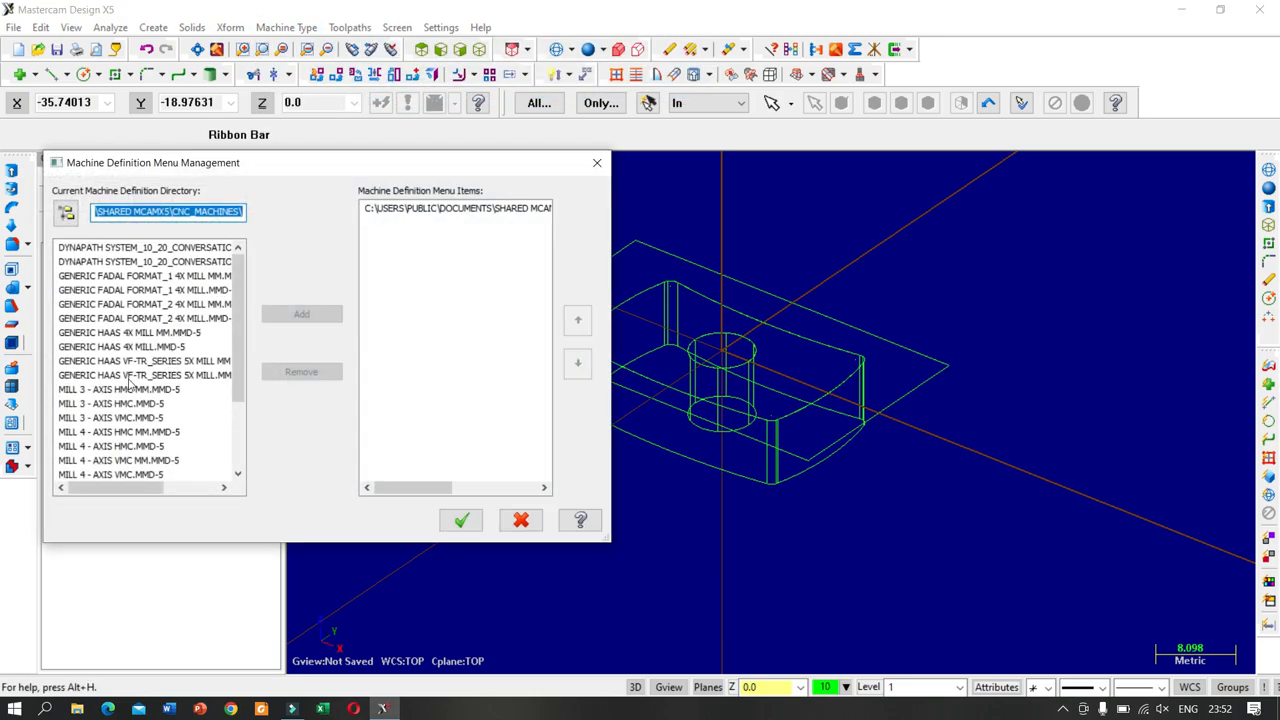
{"action": "left_click", "coordinate": [104, 391]}
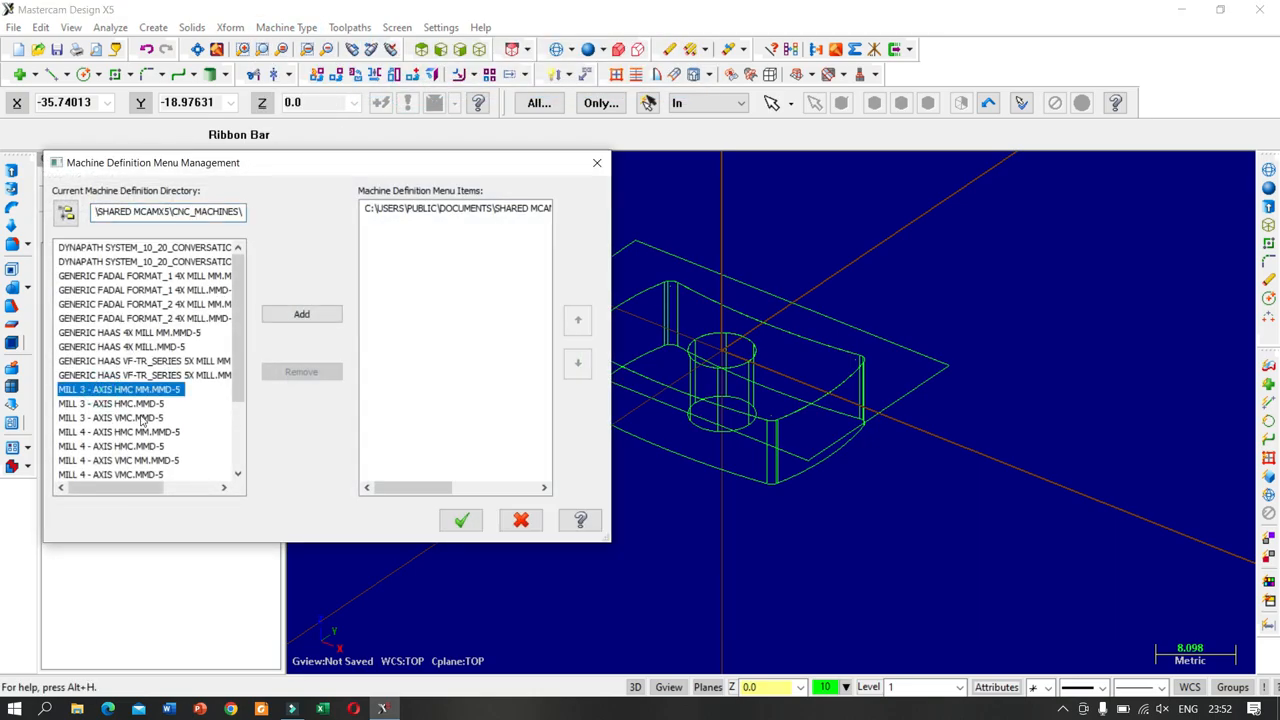
{"action": "left_click", "coordinate": [152, 419]}
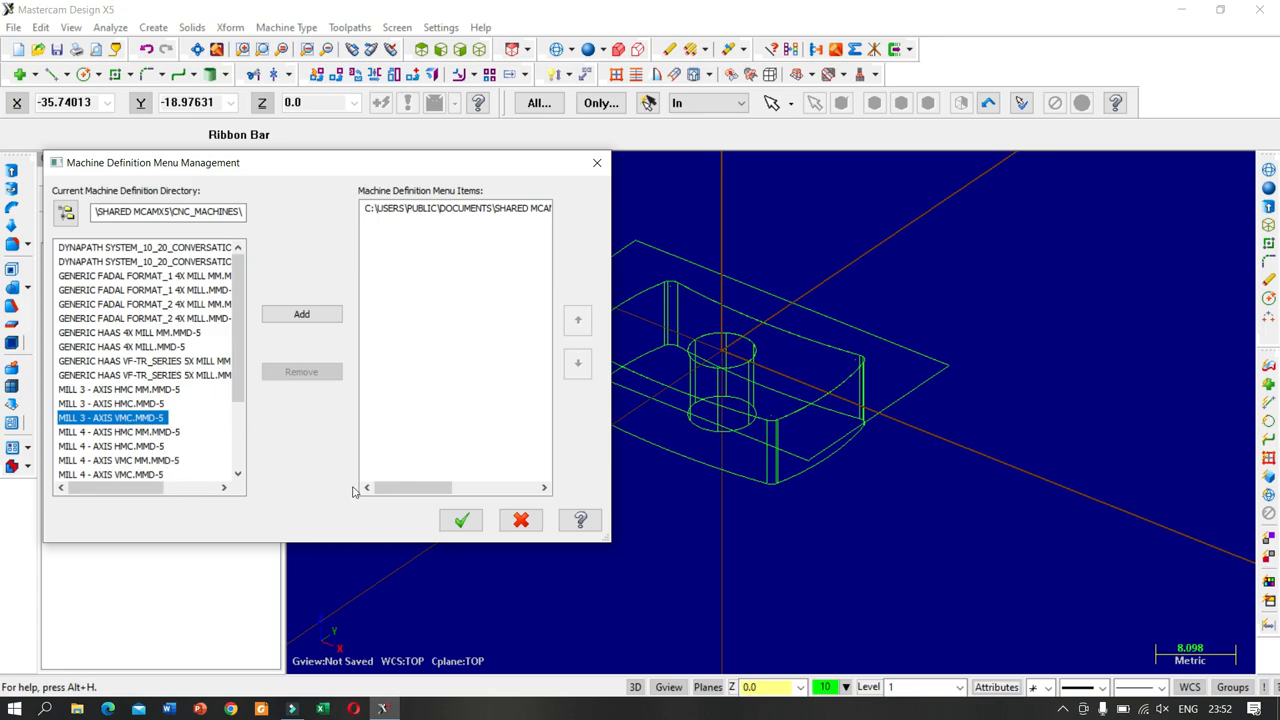
{"action": "left_click", "coordinate": [303, 316]}
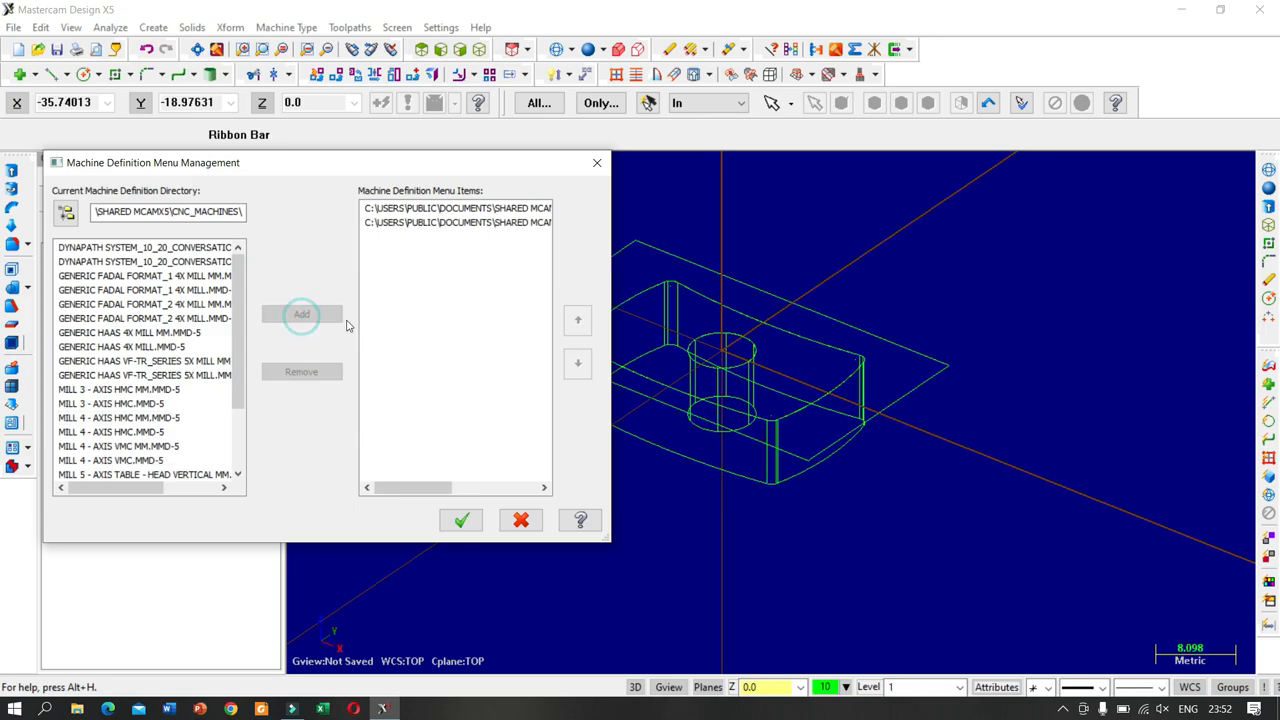
{"action": "left_click", "coordinate": [461, 520]}
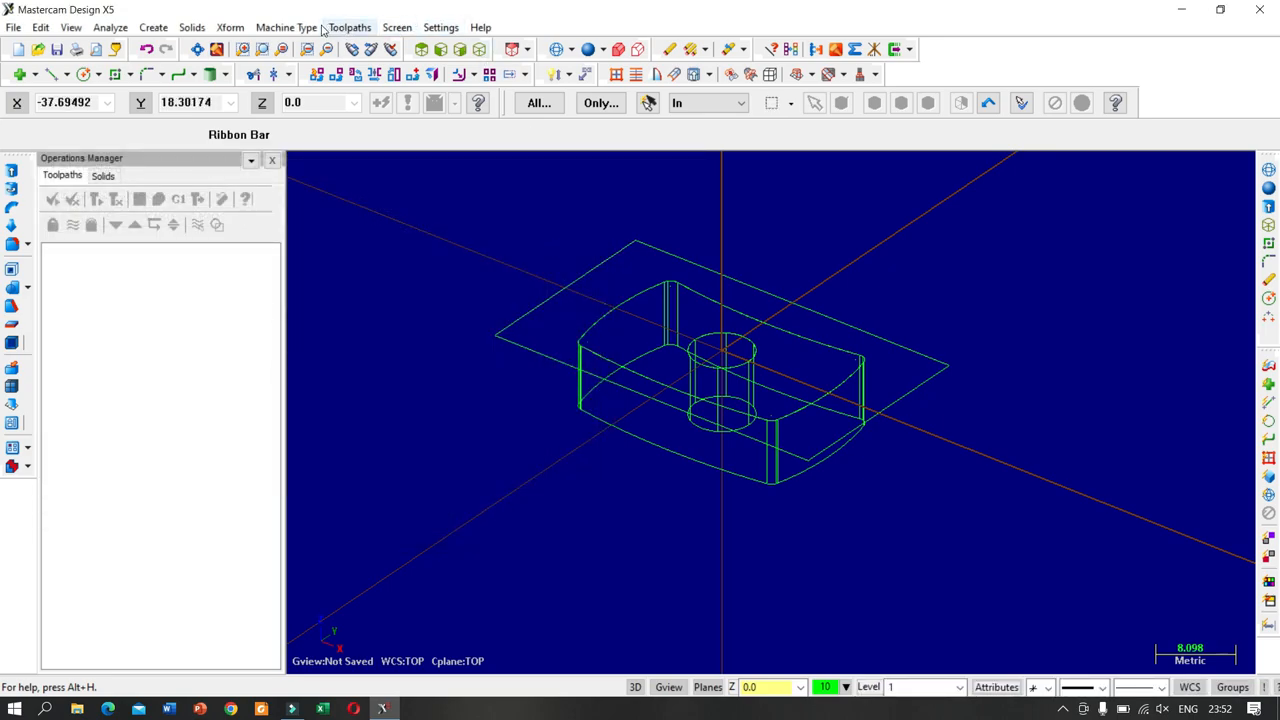
- Create a mill machine group using the MILL 3 - AXIS VMC MM.MMD-5 machine definition
{"action": "left_click", "coordinate": [300, 27]}
{"action": "mouse_move", "coordinate": [302, 50]}
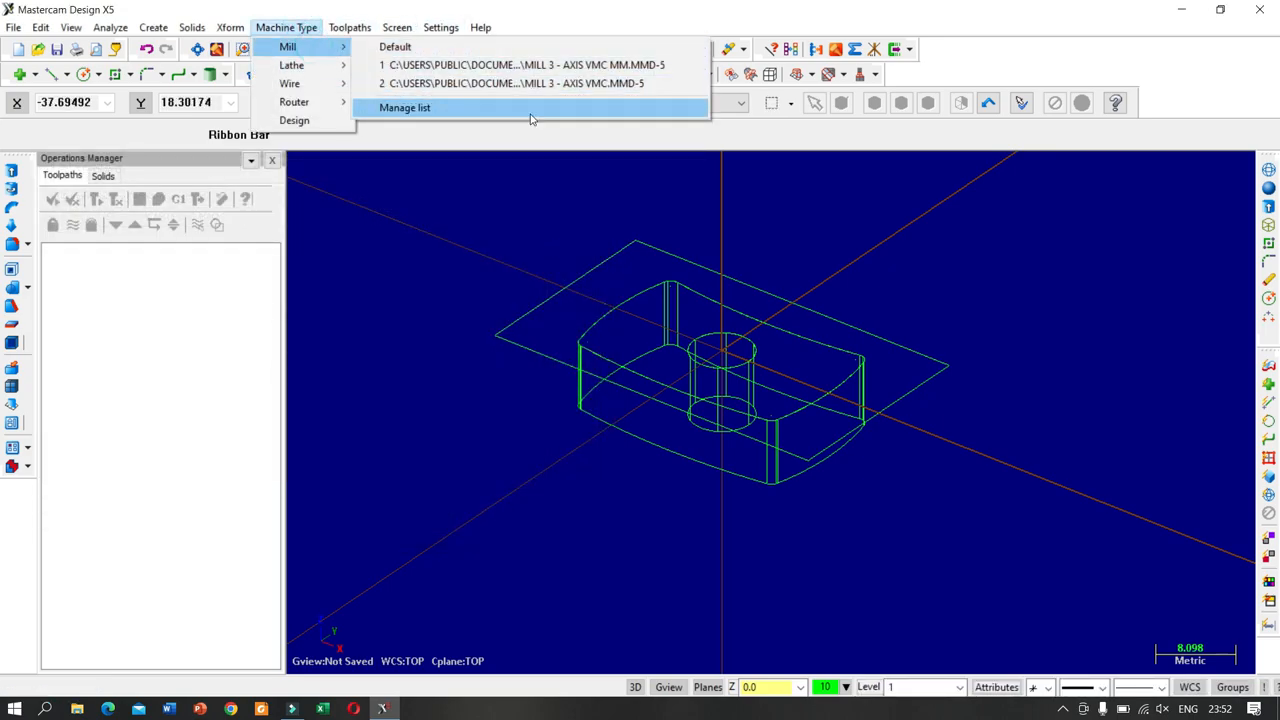
{"action": "left_click", "coordinate": [634, 66]}
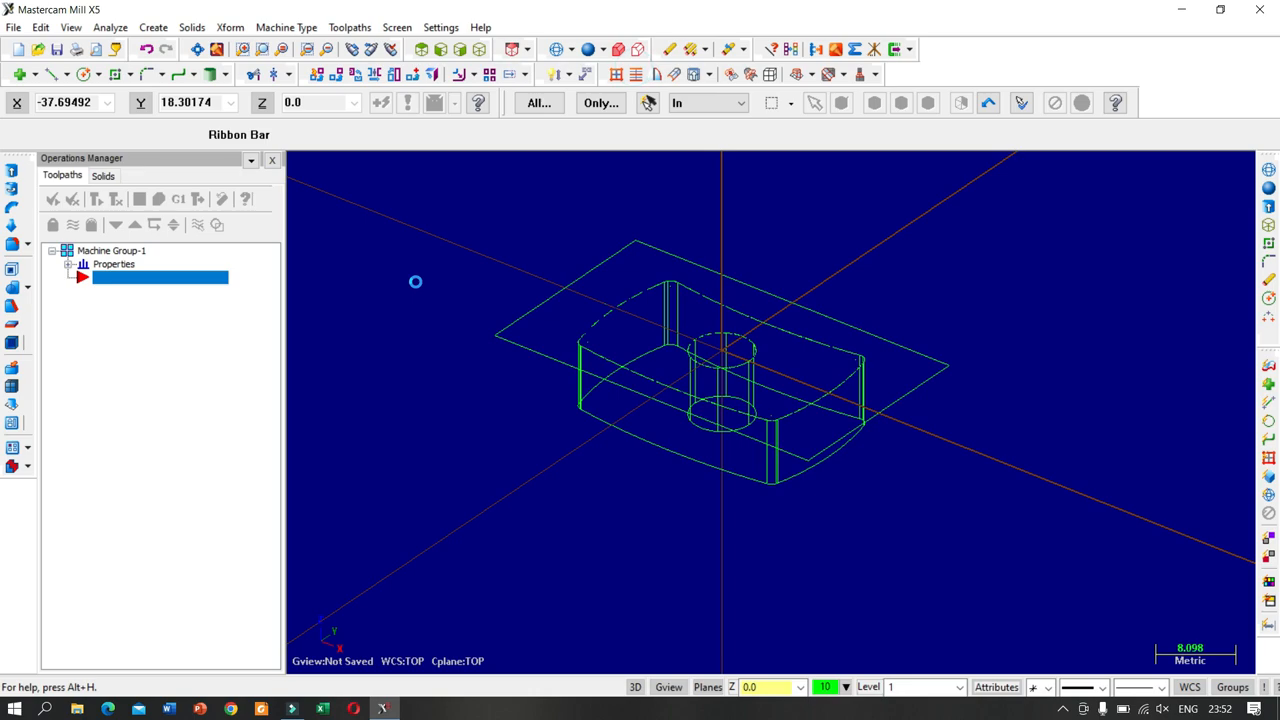
{"action": "double_click", "coordinate": [108, 252]}
{"action": "double_click", "coordinate": [108, 252]}
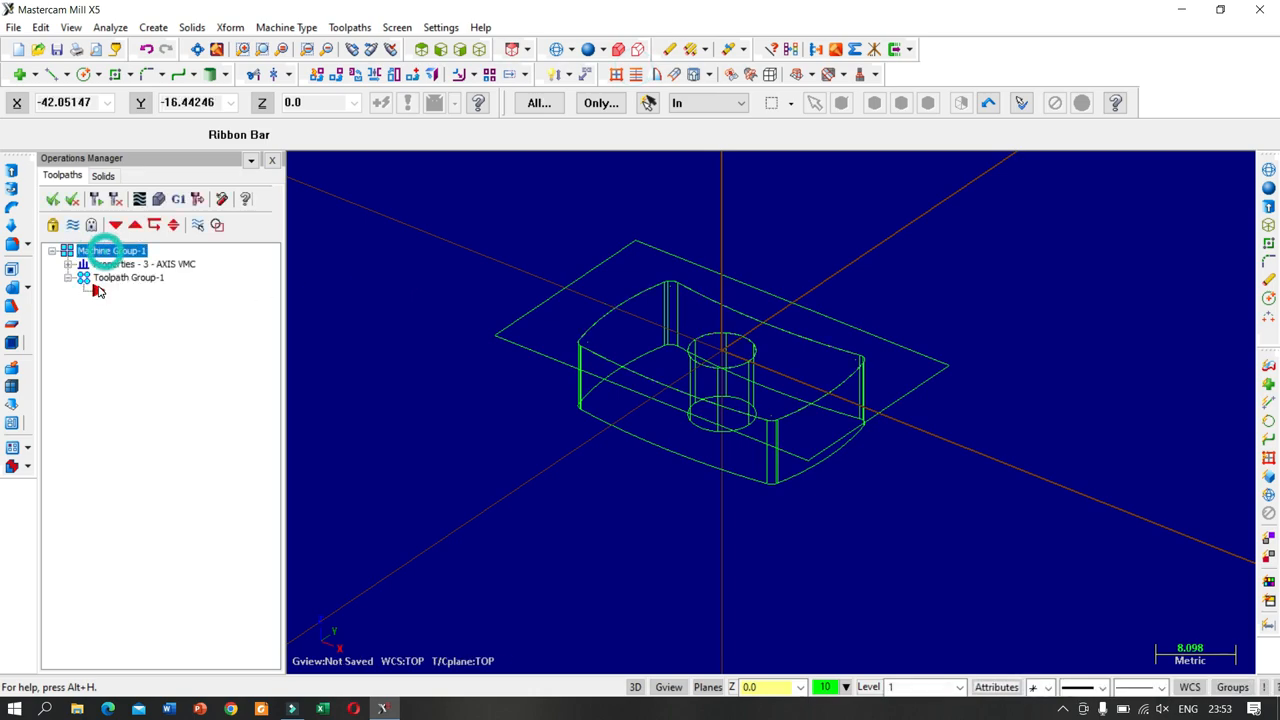
- Define rectangular stock from all entities, 40 mm in X, 23.4 mm in Y and 7.5 mm in Z
{"action": "double_click", "coordinate": [128, 264]}
{"action": "left_click", "coordinate": [132, 304]}
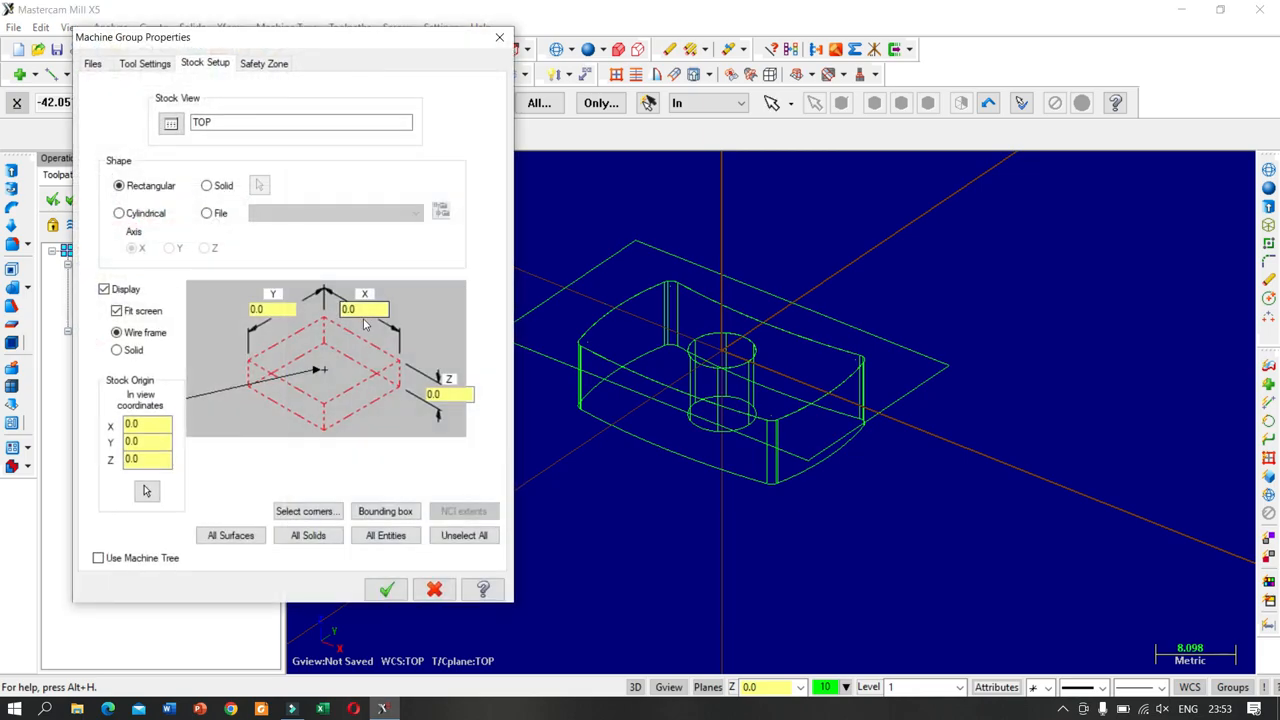
{"action": "left_click", "coordinate": [382, 538]}
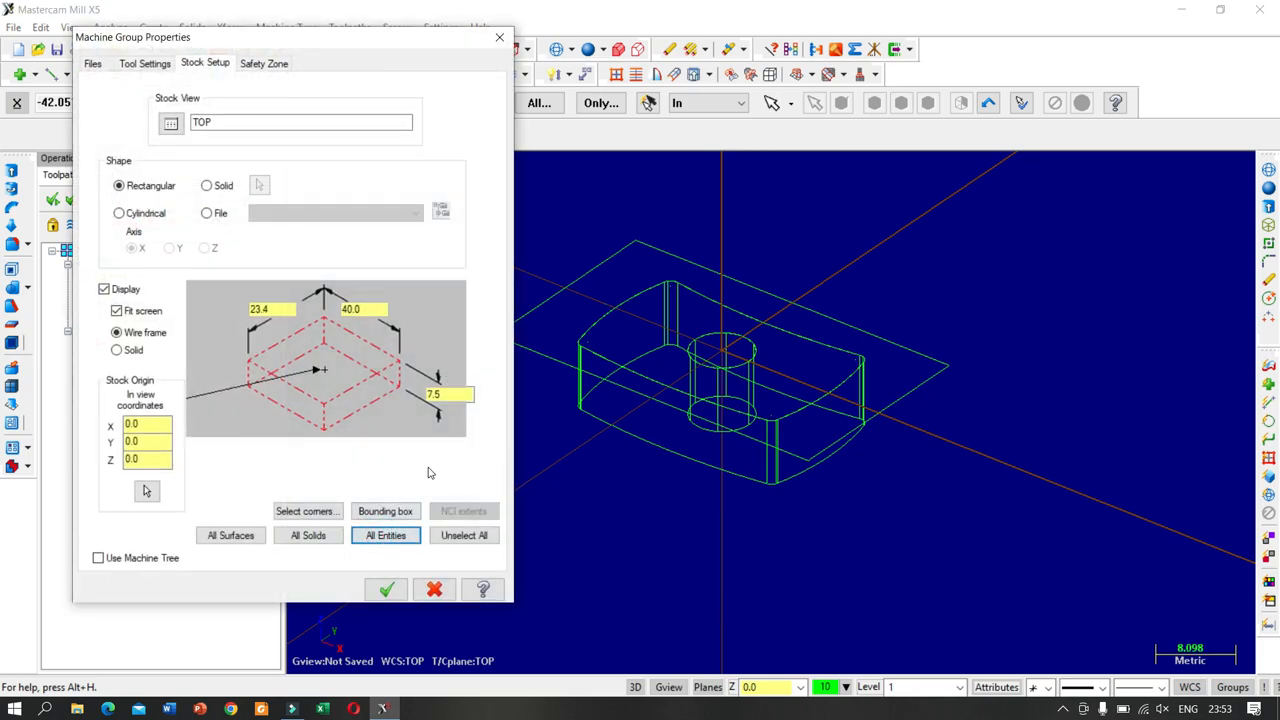
{"action": "left_click", "coordinate": [386, 589]}
- Display the stock block and the solid part in shaded mode
{"action": "scroll", "coordinate": [697, 404], "scroll_direction": "down", "scroll_amount": 3}
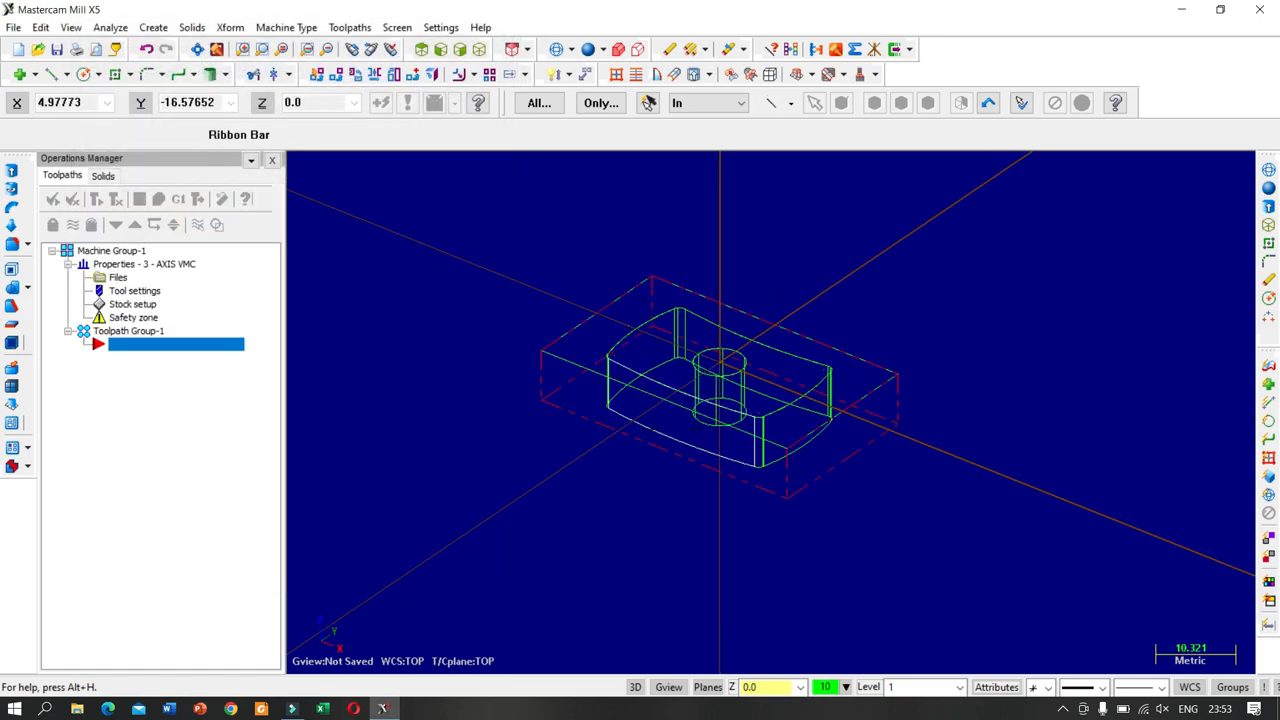
{"action": "scroll", "coordinate": [652, 405], "scroll_direction": "up", "scroll_amount": 4}
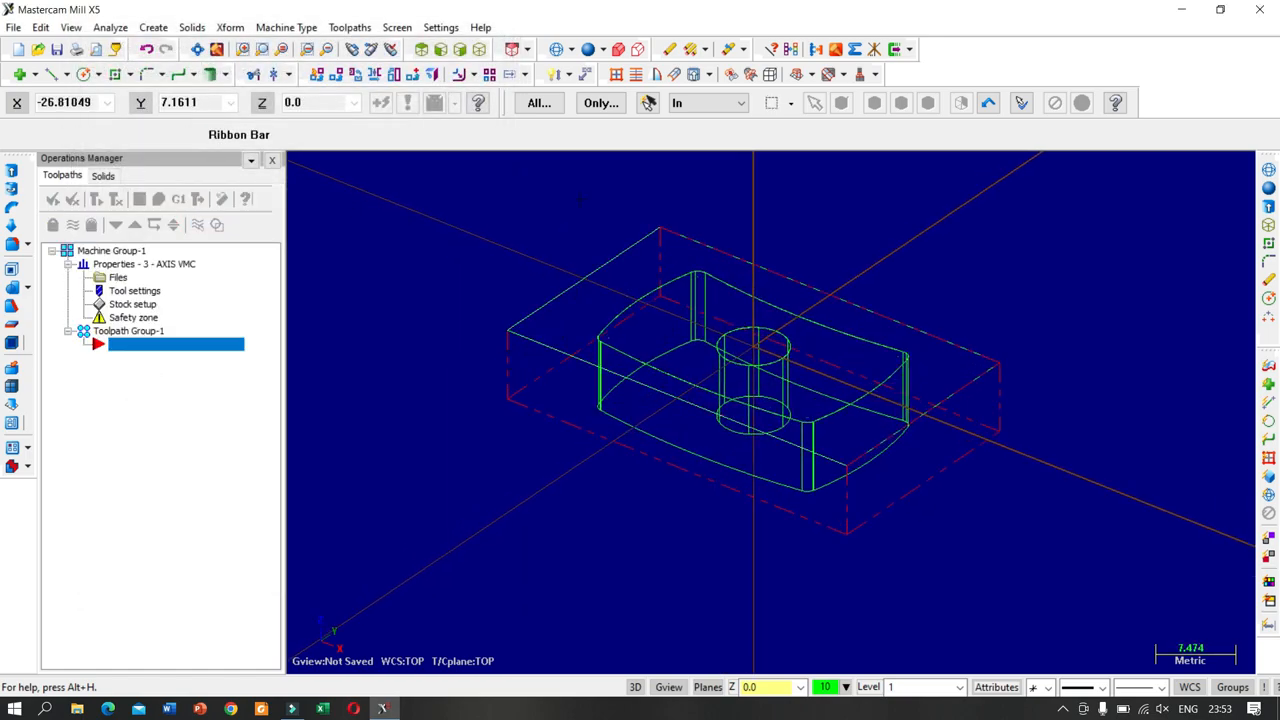
{"action": "left_click", "coordinate": [618, 49]}
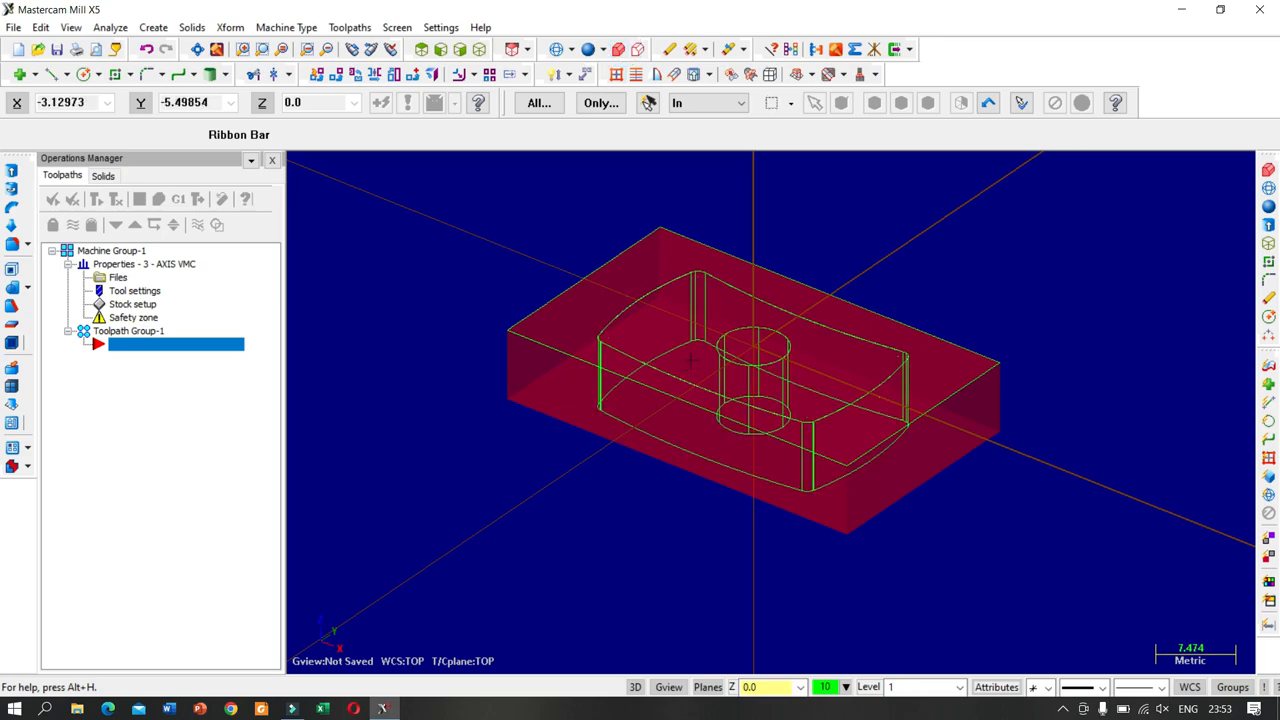
{"action": "left_click", "coordinate": [588, 49]}
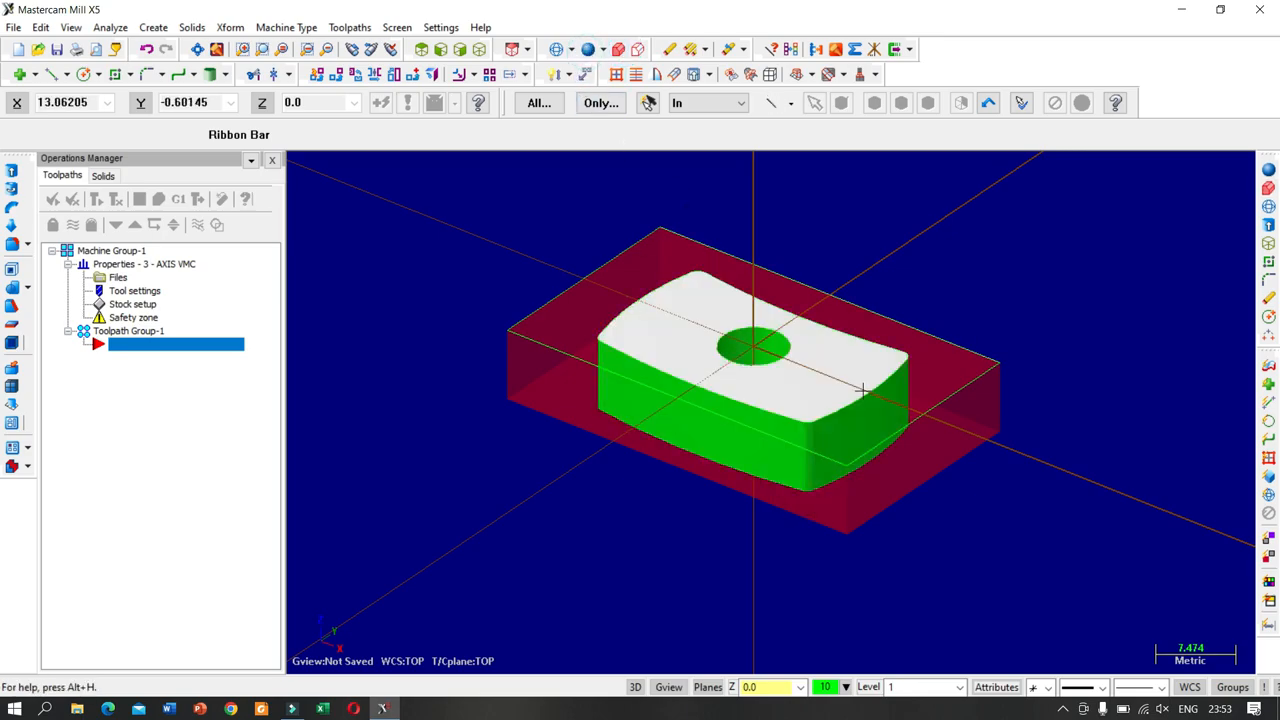
{"action": "scroll", "coordinate": [738, 489], "scroll_direction": "down", "scroll_amount": 1}
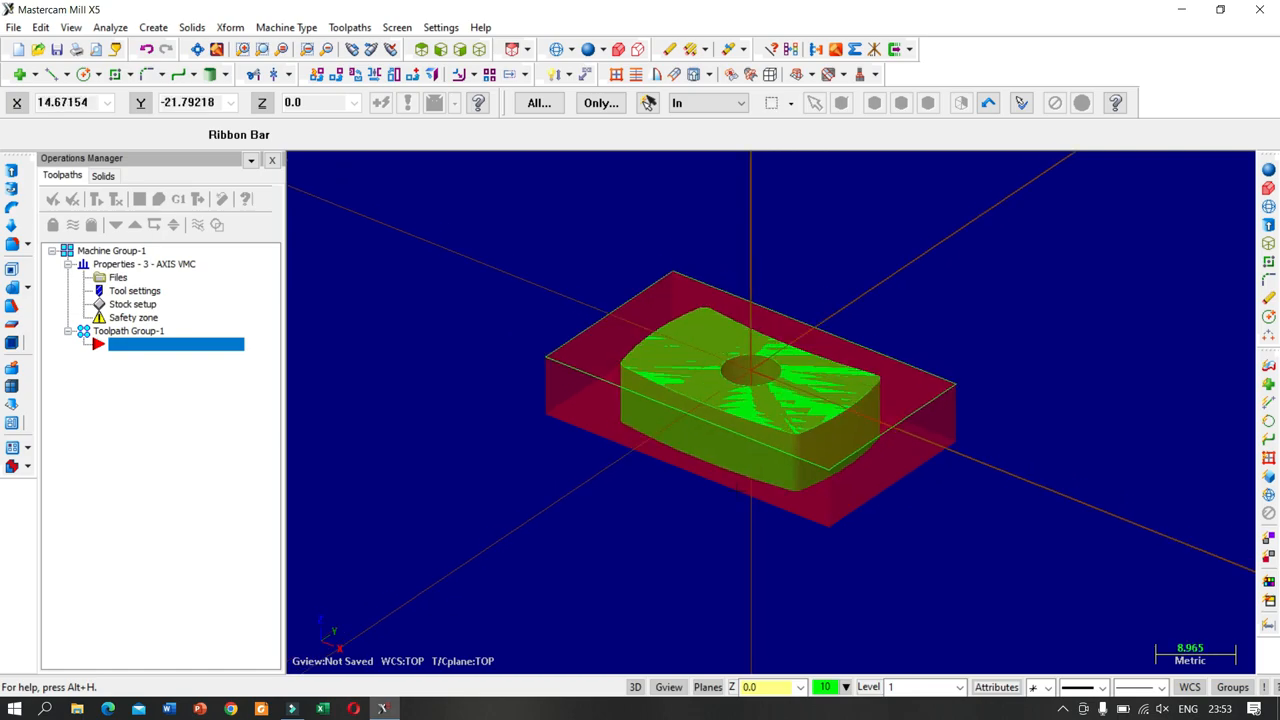
- Start a 2D High Speed mill toolpath and name its NC file pemakanan_samping
{"action": "right_click", "coordinate": [194, 346]}
{"action": "mouse_move", "coordinate": [263, 246]}
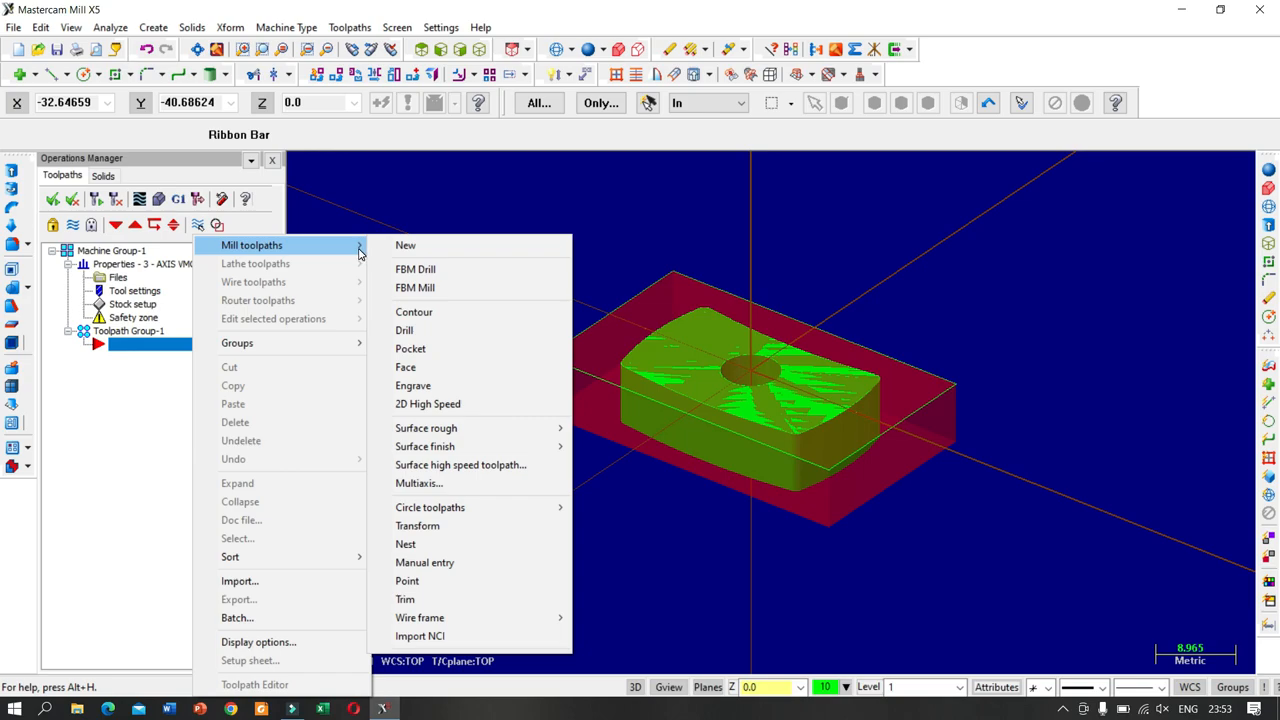
{"action": "left_click", "coordinate": [463, 404]}
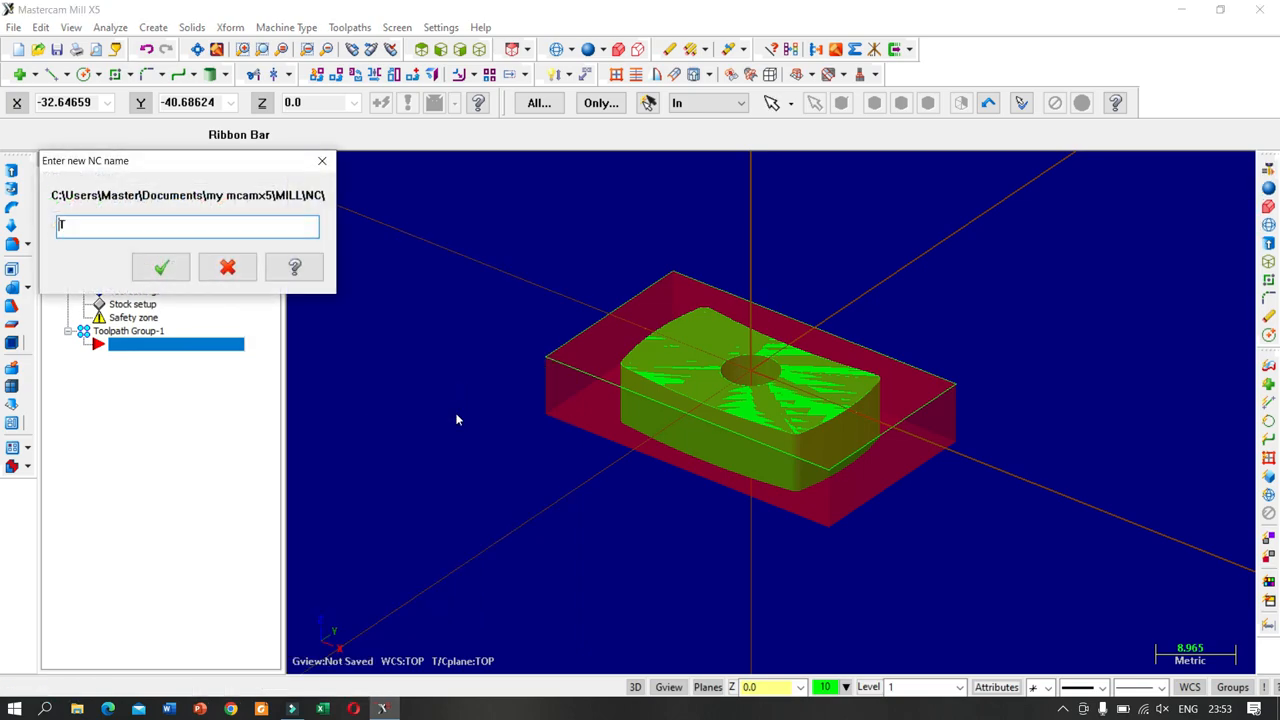
{"action": "double_click", "coordinate": [82, 227]}
{"action": "type", "text": "pemakanansampin"}
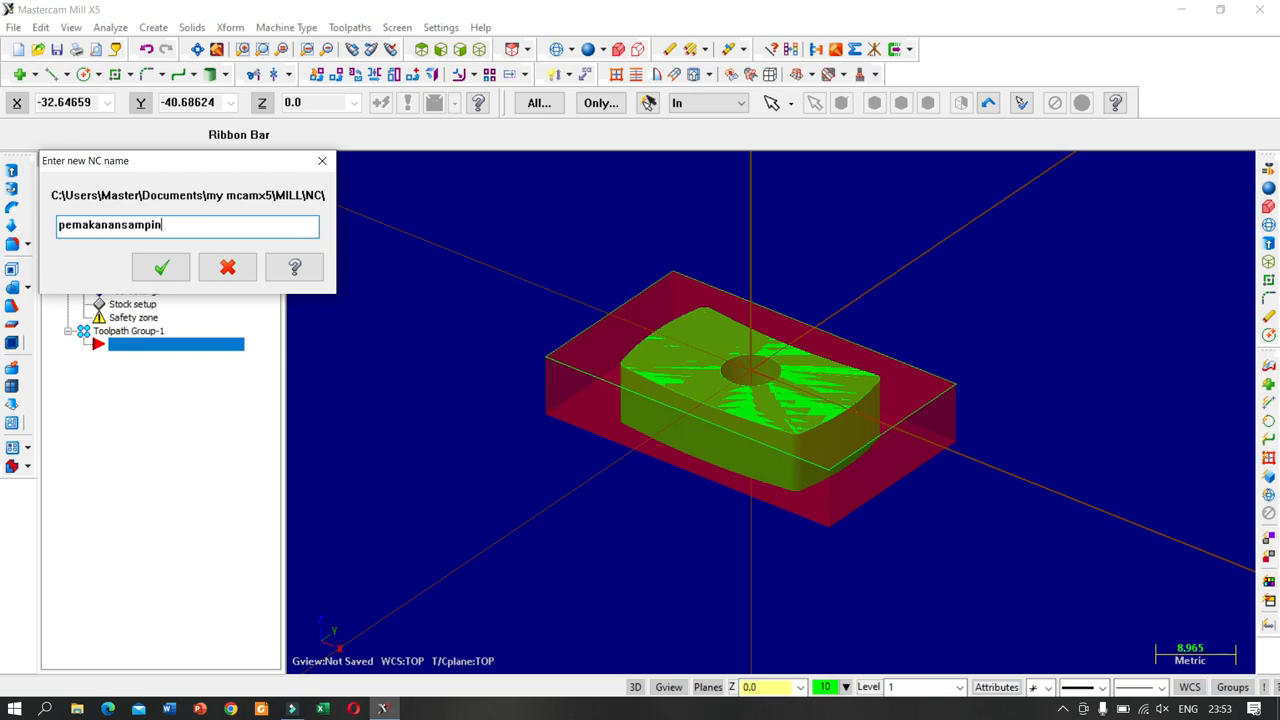
{"action": "key", "text": "BackSpace"}
{"action": "key", "text": "BackSpace"}
{"action": "key", "text": "BackSpace"}
{"action": "type", "text": "_samping"}
{"action": "left_click", "coordinate": [161, 267]}
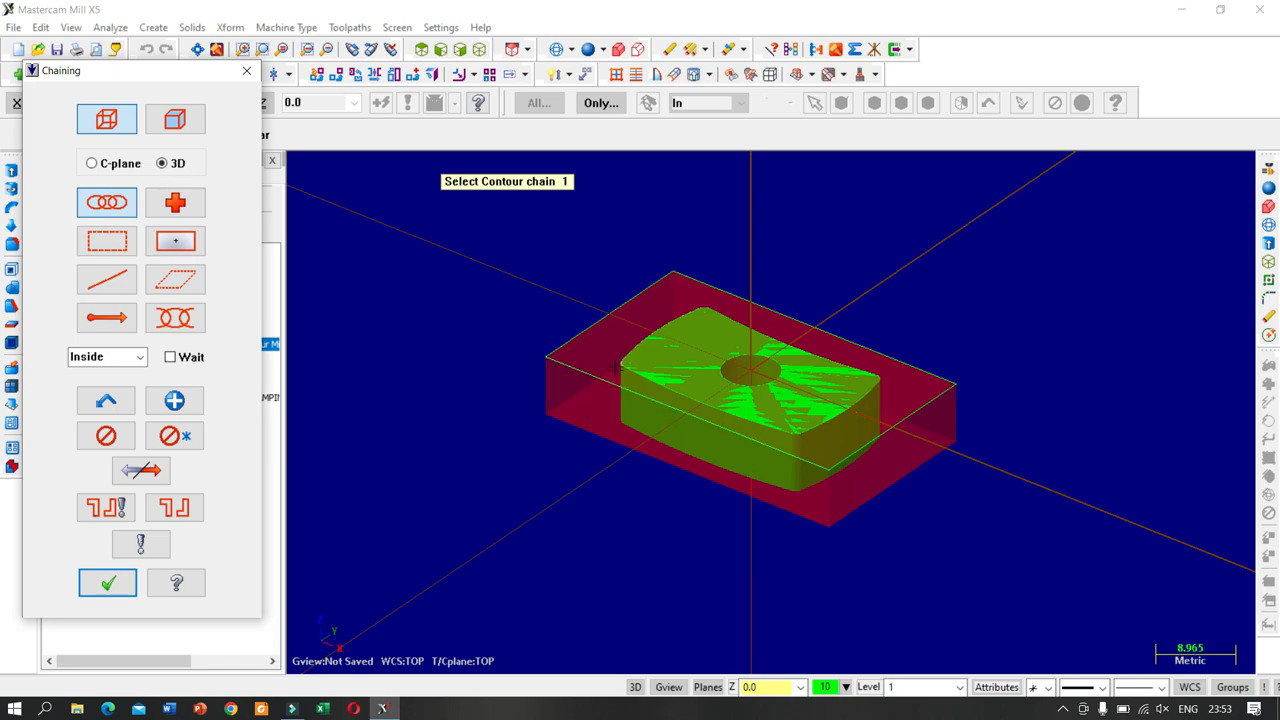
- Chain the outer contour of the part's top face and choose Dynamic Core Mill as the toolpath type
{"action": "left_click", "coordinate": [630, 345]}
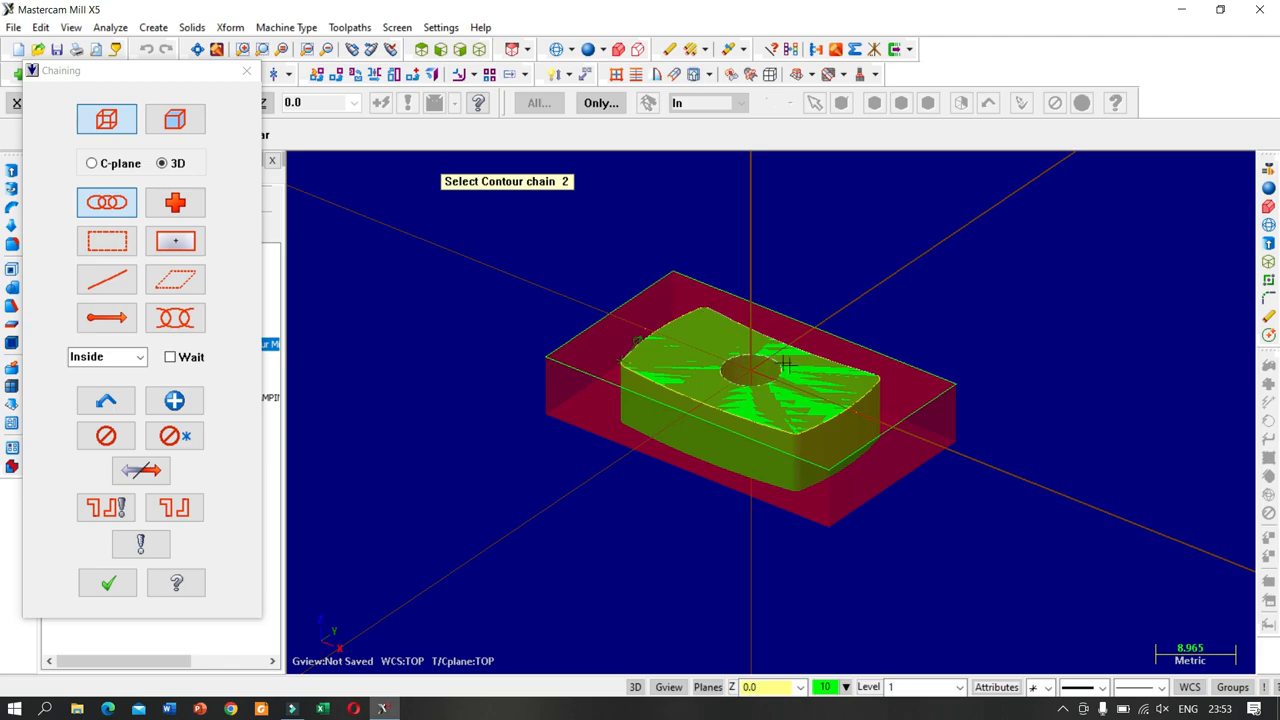
{"action": "left_click", "coordinate": [108, 583]}
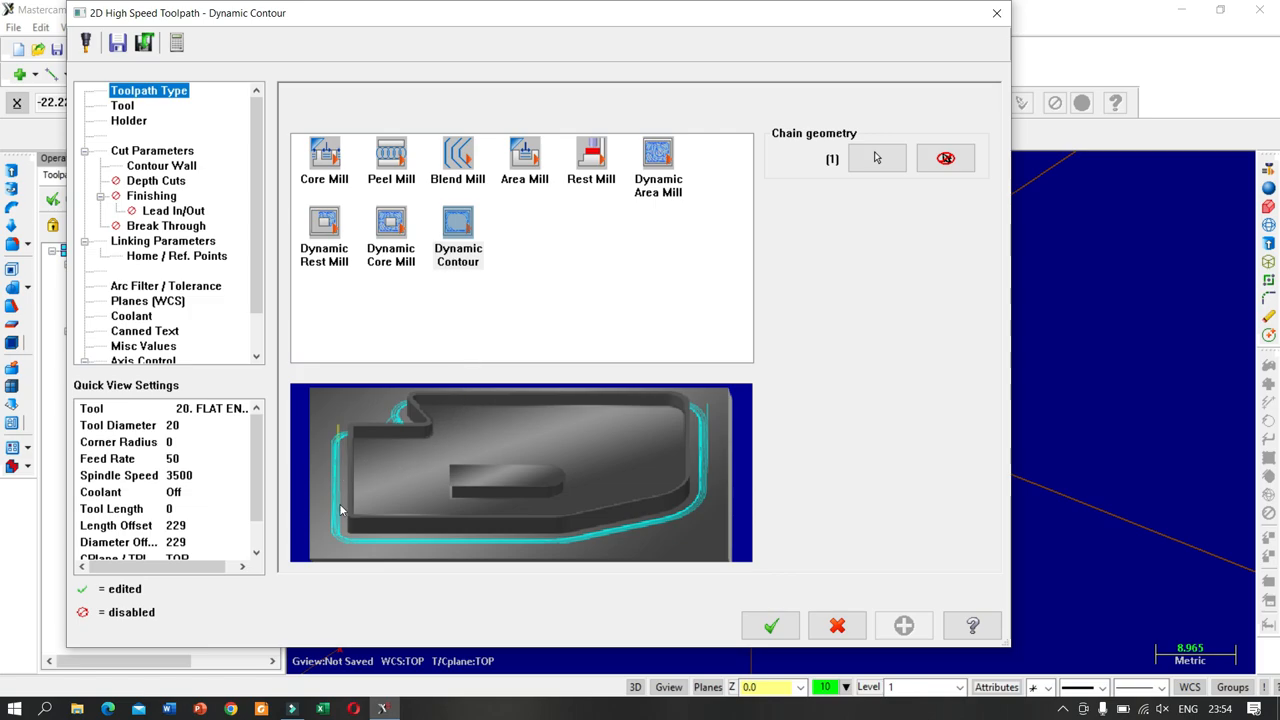
{"action": "left_click", "coordinate": [389, 230]}
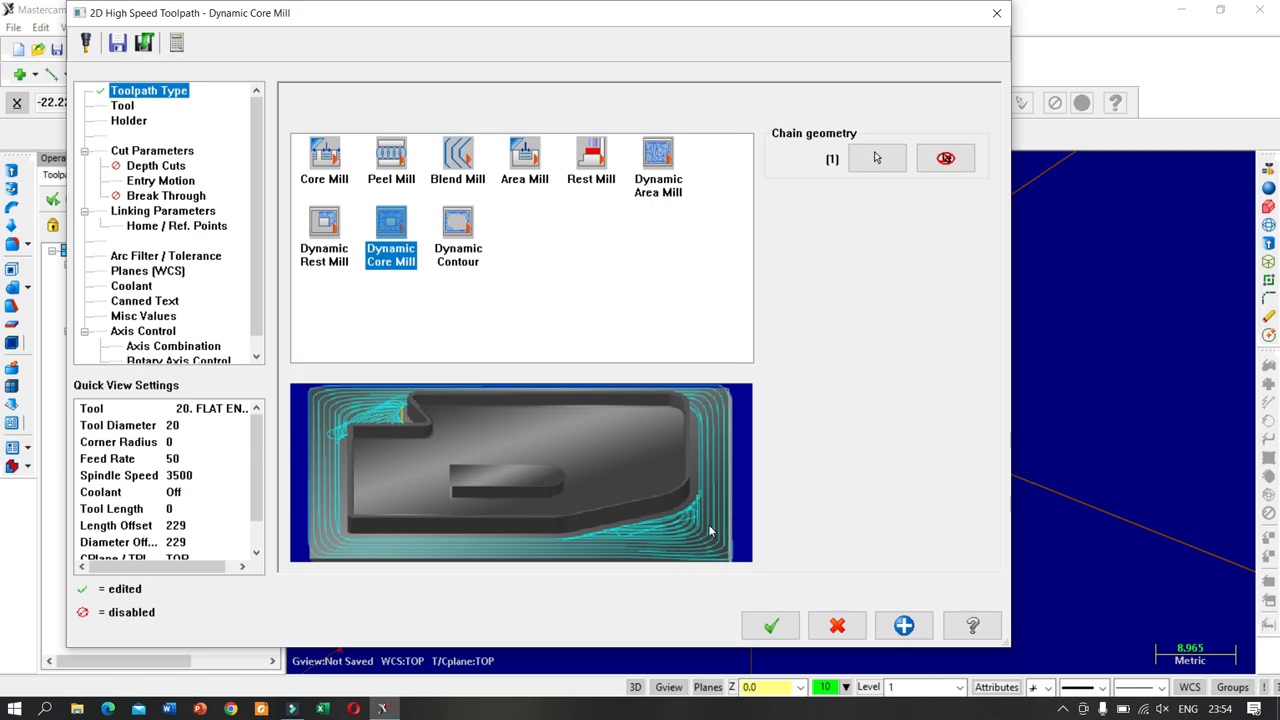
- Select the 8 mm flat endmill from the tool library for the toolpath
{"action": "left_click", "coordinate": [121, 105]}
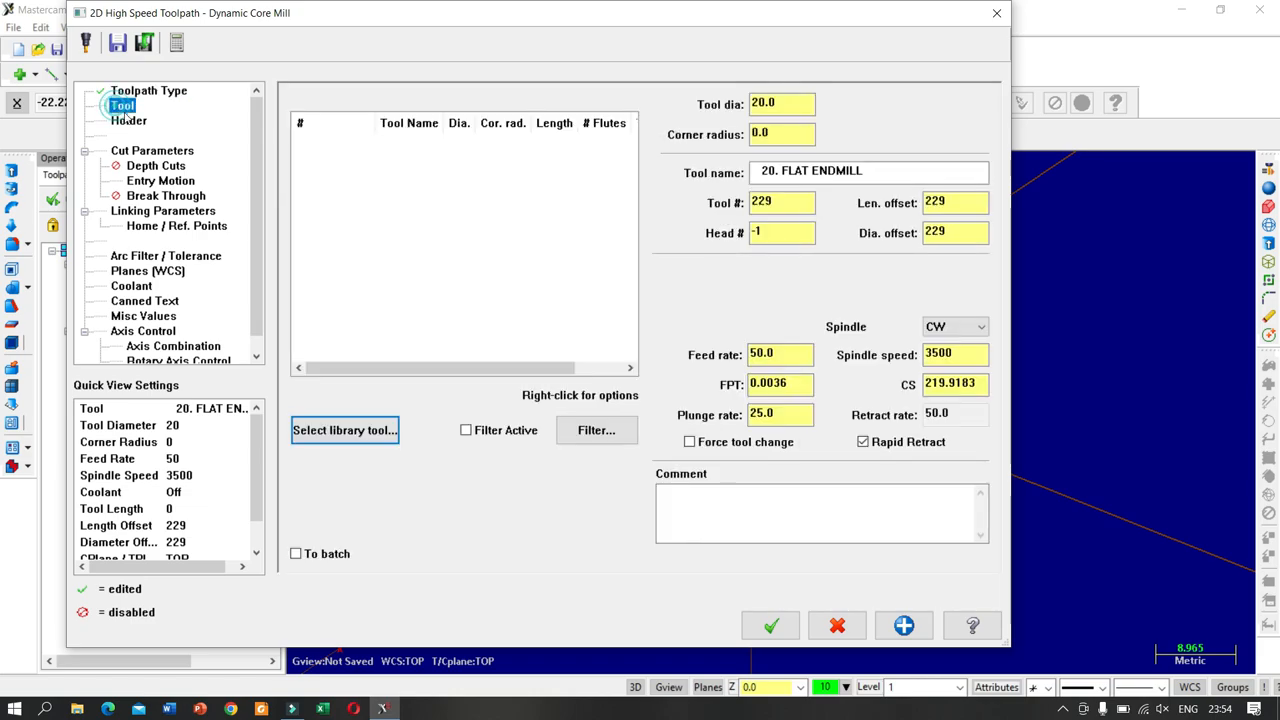
{"action": "left_click", "coordinate": [358, 428]}
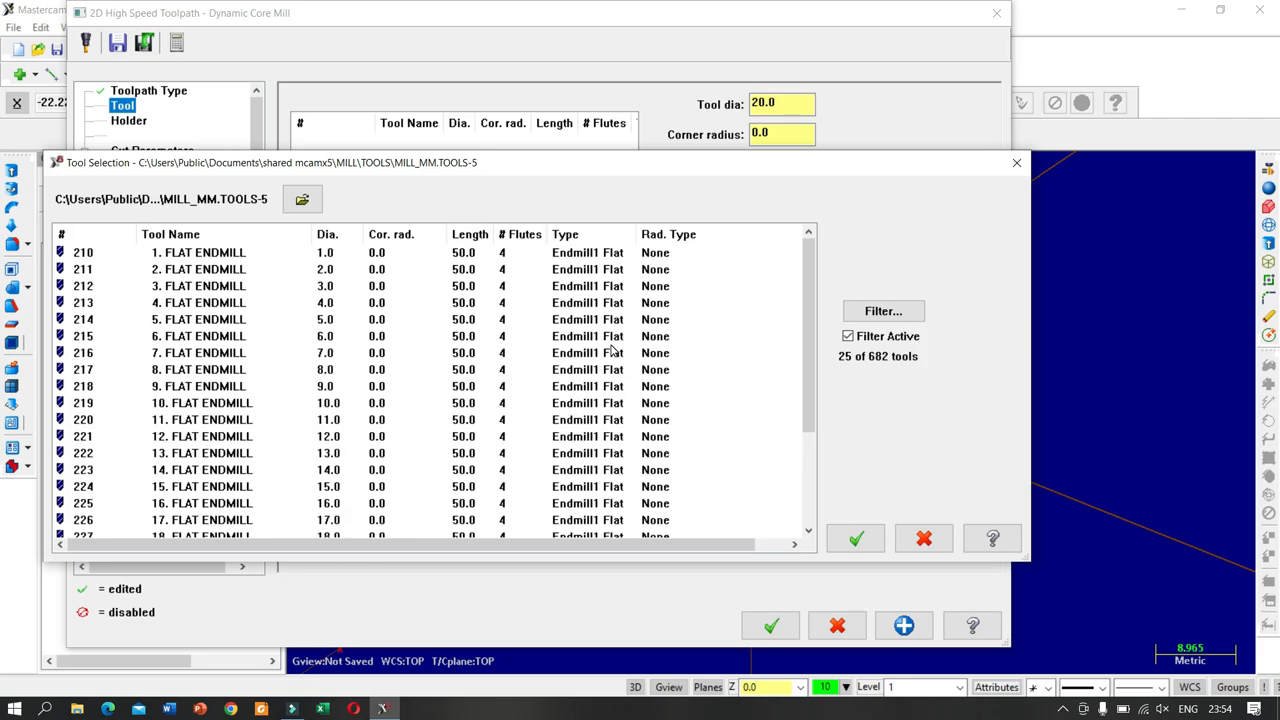
{"action": "left_click", "coordinate": [186, 368]}
{"action": "left_click", "coordinate": [857, 540]}
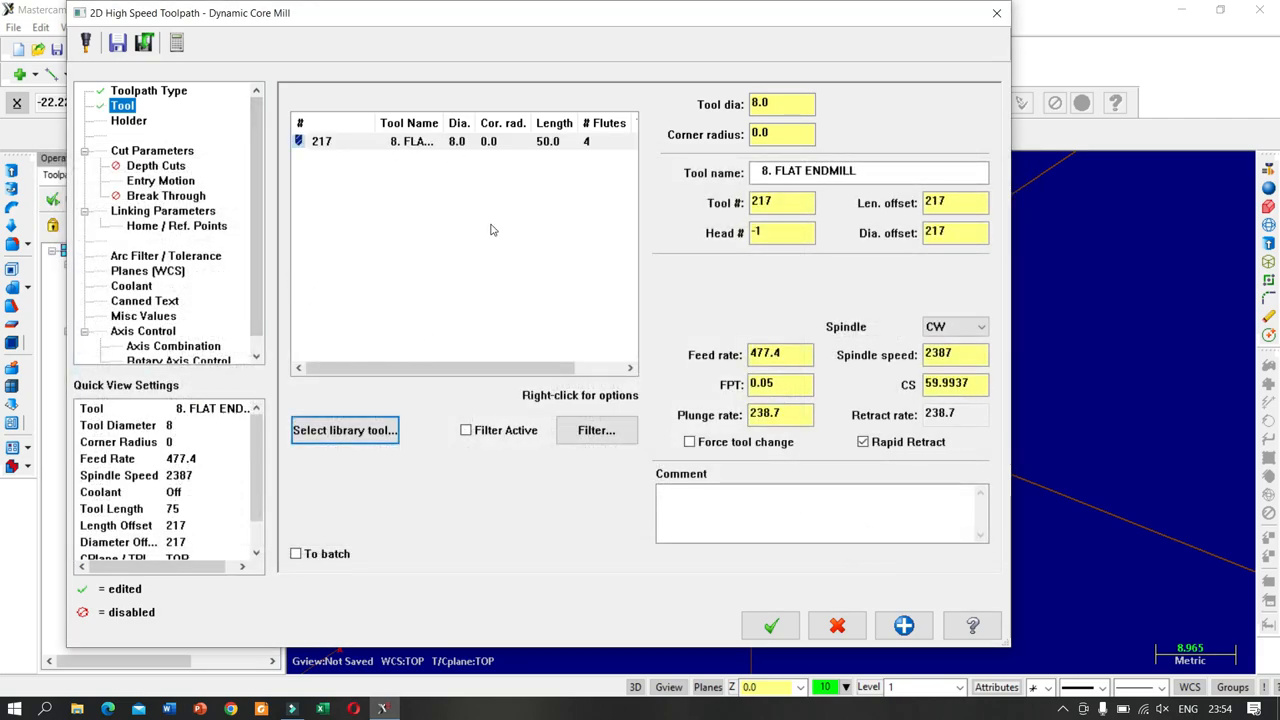
- Set the endmill's feed rate to 300 and then its feed per tooth to 0.02
{"action": "double_click", "coordinate": [794, 354]}
{"action": "left_click", "coordinate": [794, 355]}
{"action": "left_click_drag", "start_coordinate": [795, 354], "coordinate": [749, 347]}
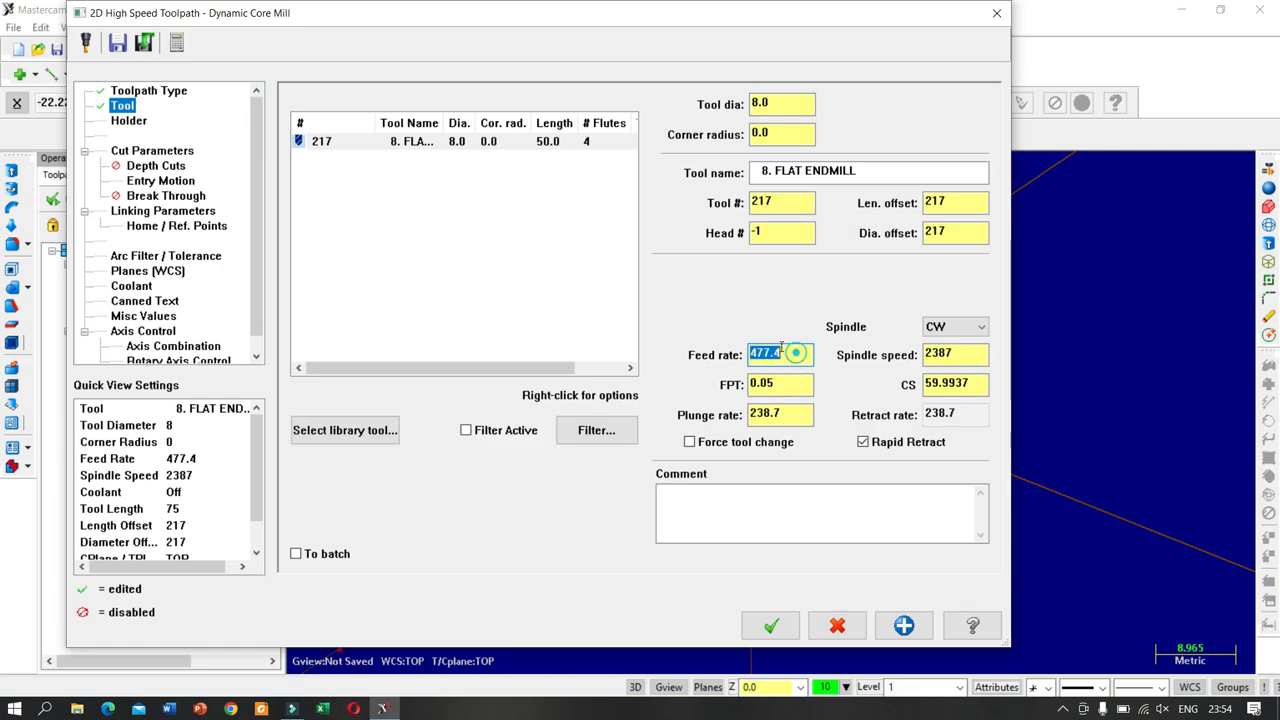
{"action": "type", "text": "300"}
{"action": "left_click", "coordinate": [960, 356]}
{"action": "left_click", "coordinate": [790, 384]}
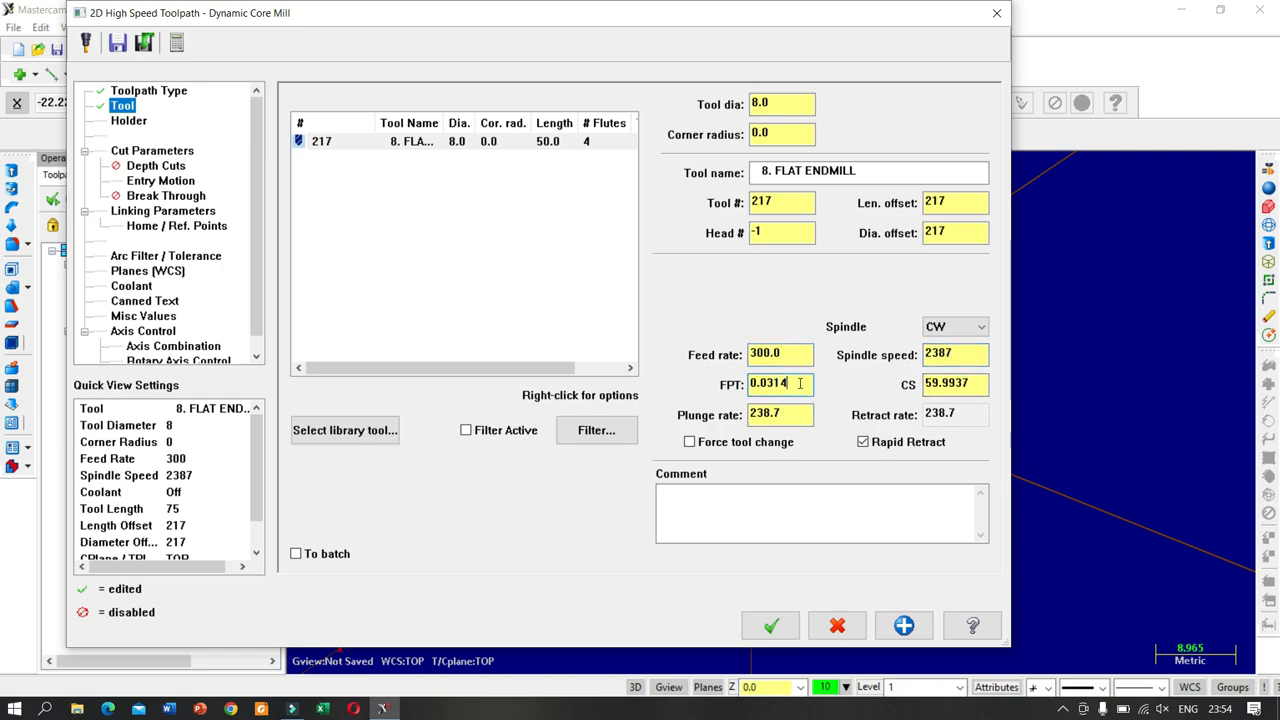
{"action": "double_click", "coordinate": [772, 391]}
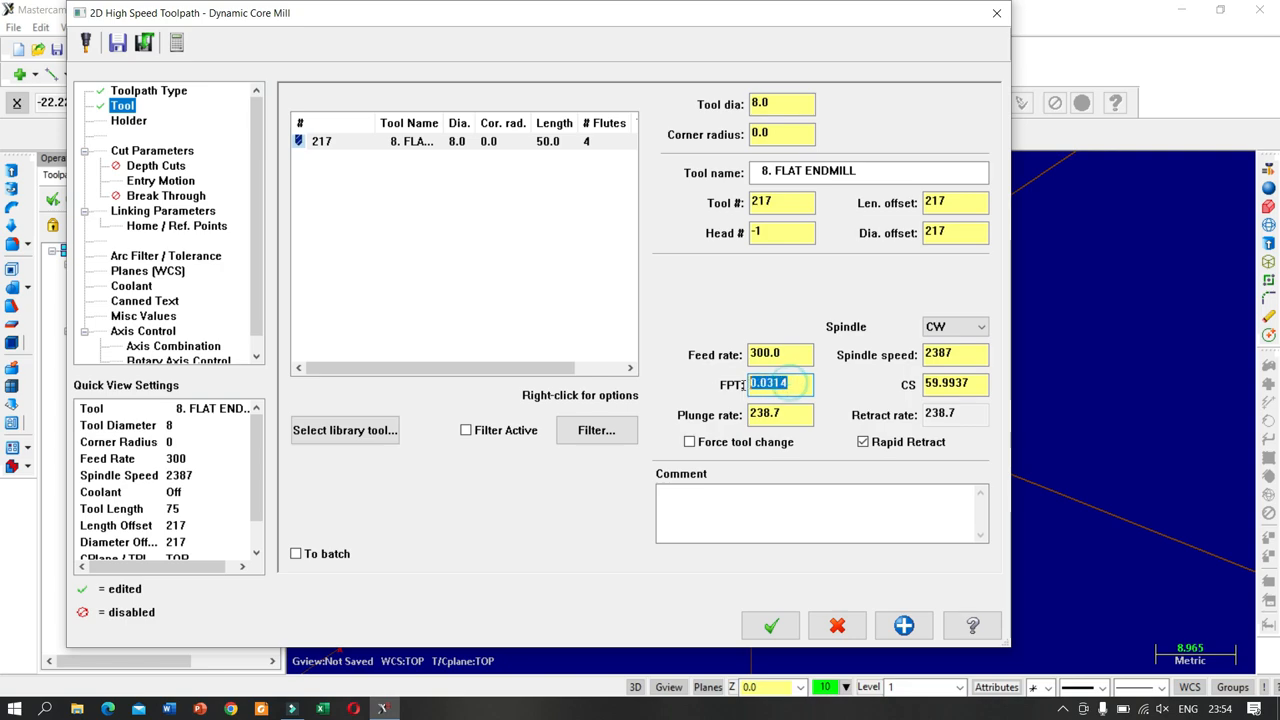
{"action": "type", "text": "0"}
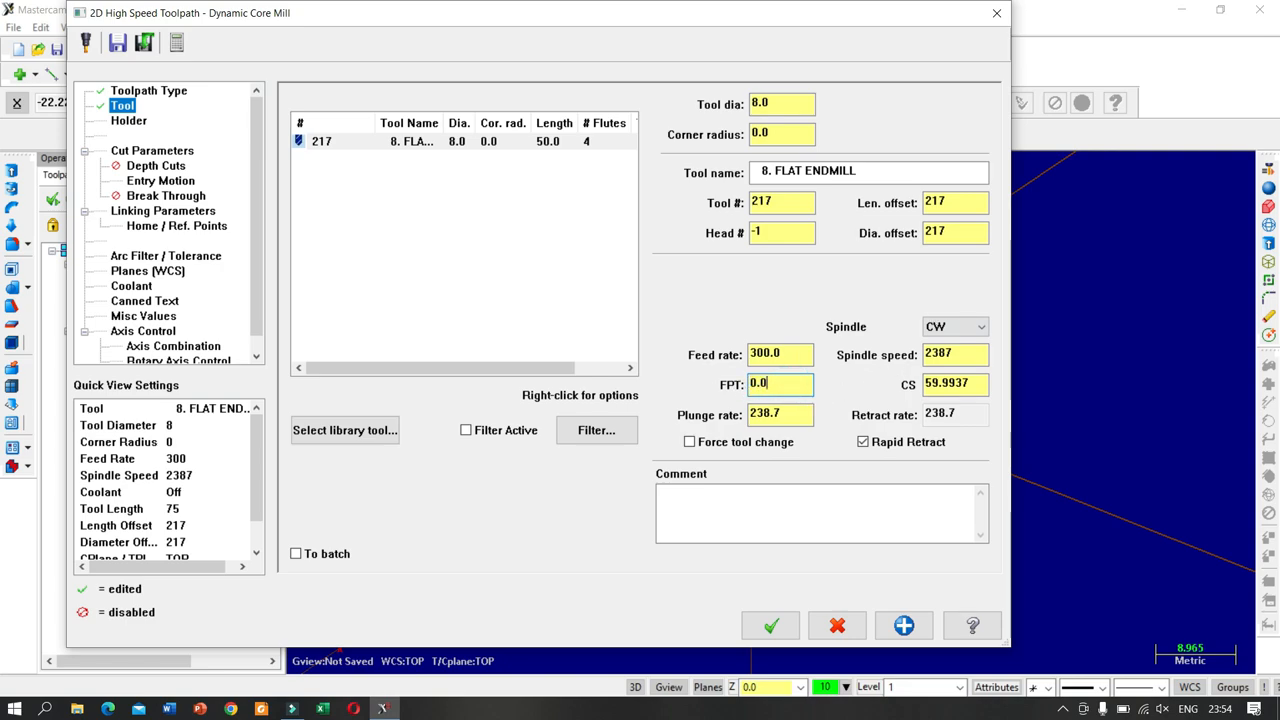
{"action": "key", "text": "Return"}
- Set the spindle speed to 3000 and re-enter the feed per tooth as 0.02
{"action": "double_click", "coordinate": [960, 354]}
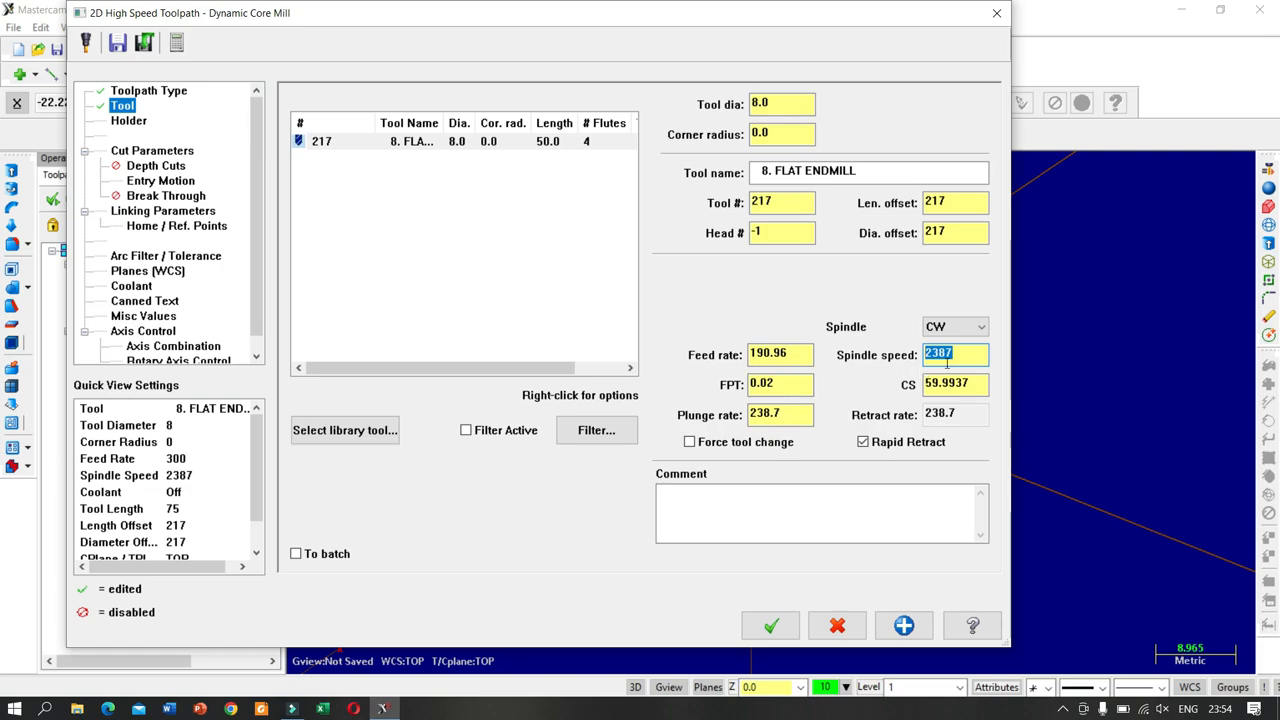
{"action": "type", "text": "3000"}
{"action": "key", "text": "Return"}
{"action": "left_click", "coordinate": [770, 384]}
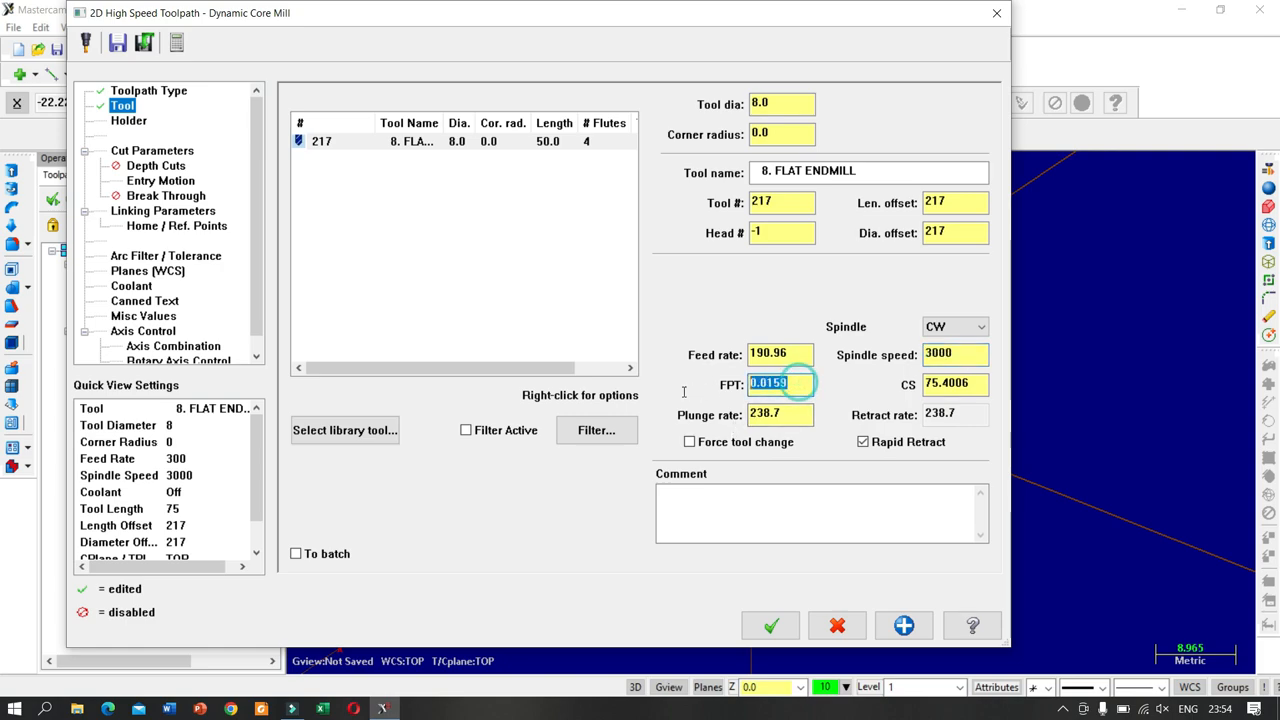
{"action": "type", "text": "0.02"}
{"action": "key", "text": "Return"}
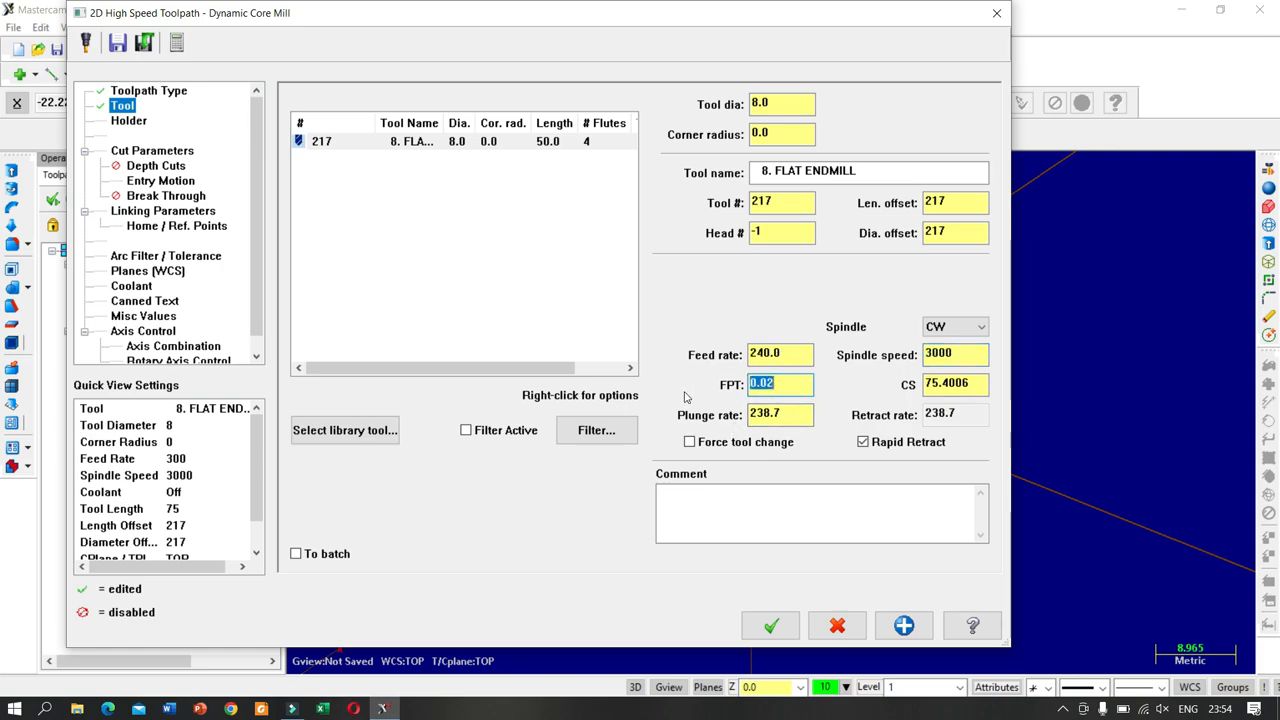
- Set the spindle speed to 2500, the feed per tooth to 0.02 and the plunge rate to 70
{"action": "left_click", "coordinate": [961, 352]}
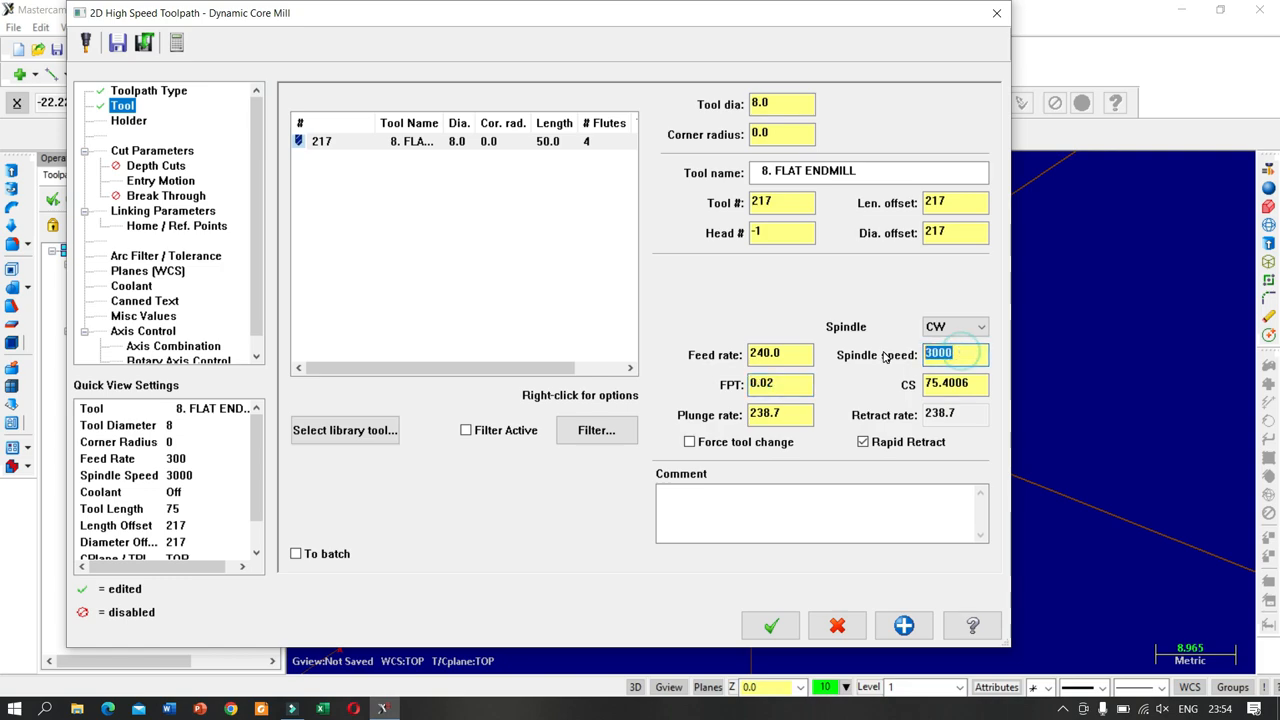
{"action": "type", "text": "2500"}
{"action": "left_click", "coordinate": [790, 384]}
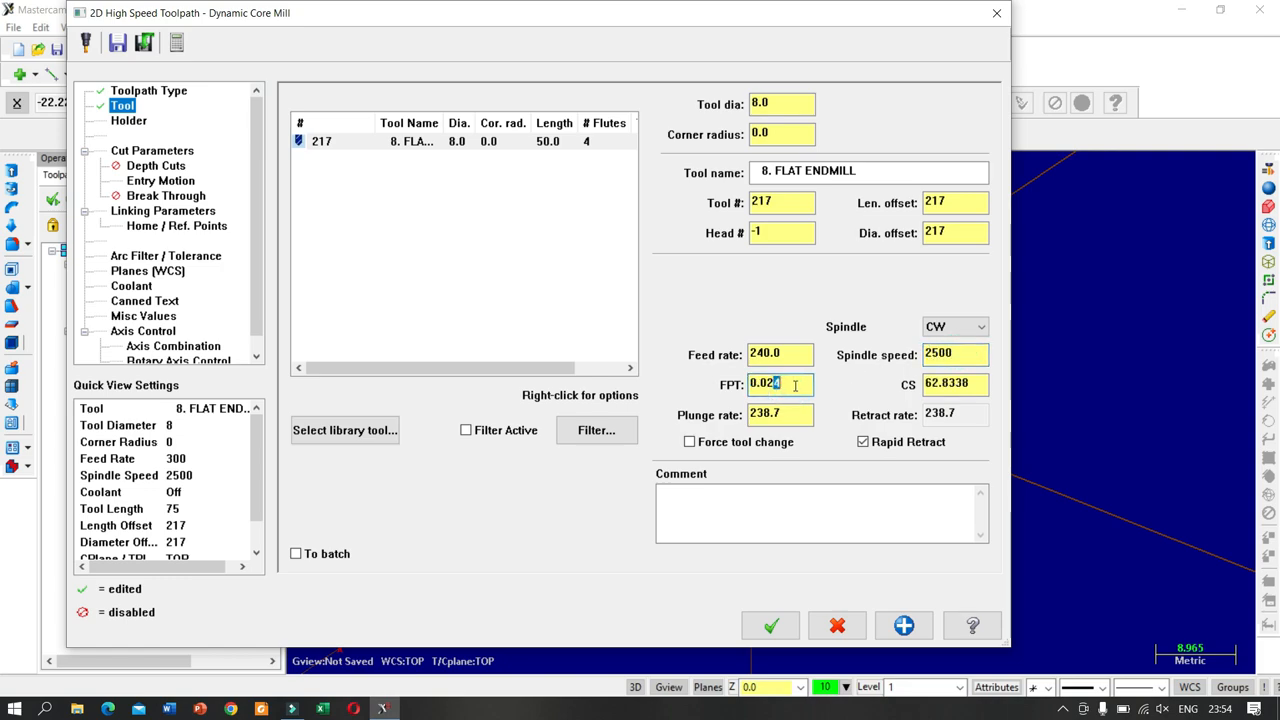
{"action": "type", "text": "0."}
{"action": "key", "text": "Return"}
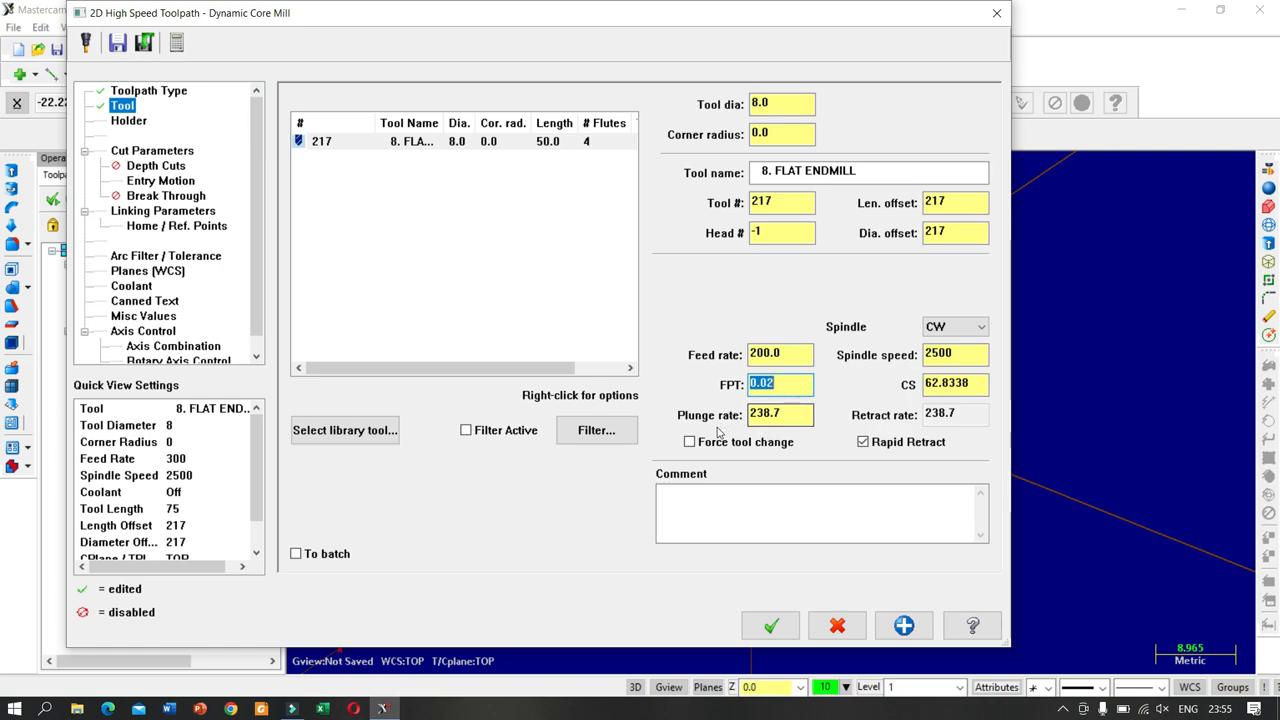
{"action": "left_click", "coordinate": [805, 413]}
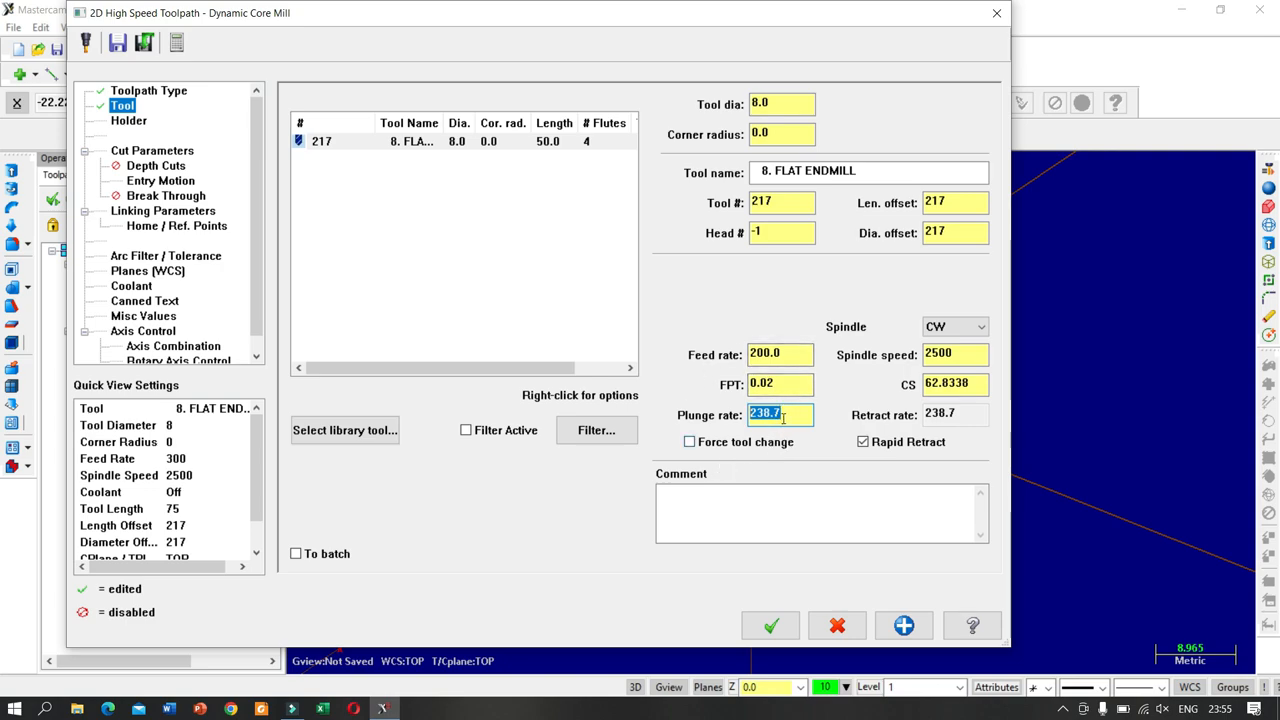
{"action": "type", "text": "70"}
- Set the cut parameters to a 0.5 mm stepover and 0.2 mm stock to leave on walls
{"action": "left_click", "coordinate": [155, 150]}
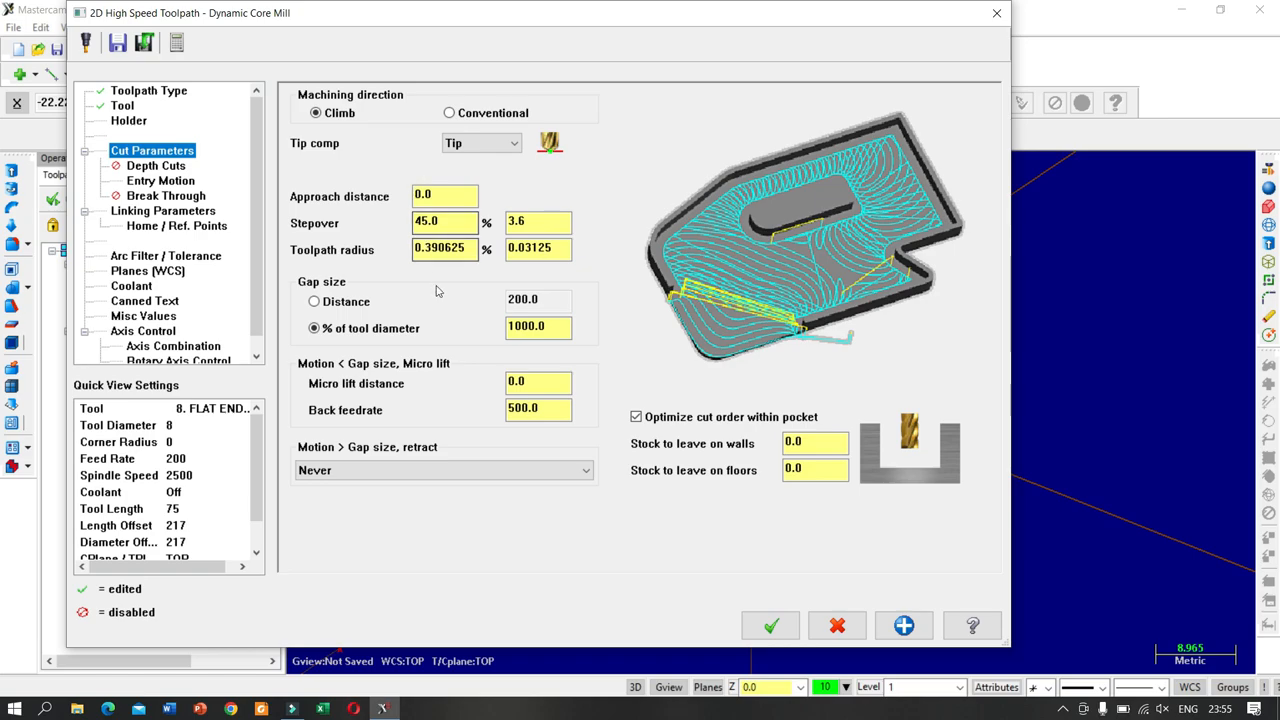
{"action": "left_click", "coordinate": [541, 224]}
{"action": "double_click", "coordinate": [543, 226]}
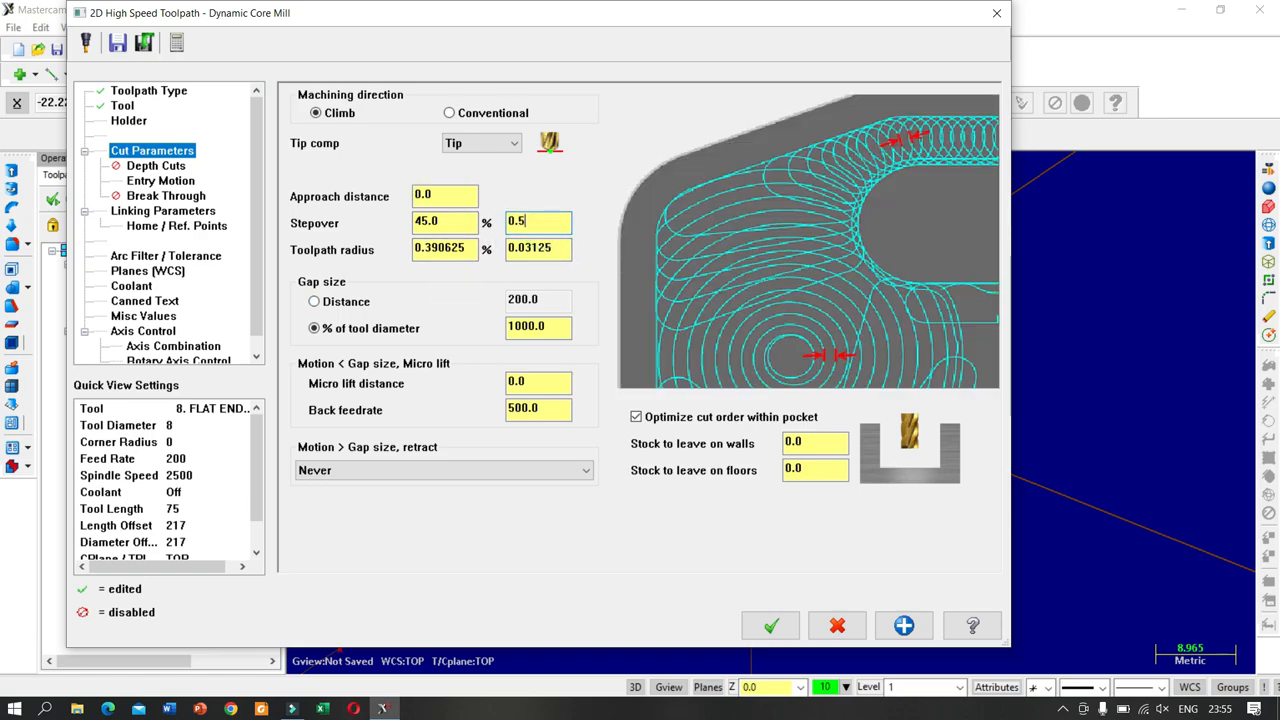
{"action": "type", "text": "0.5"}
{"action": "left_click", "coordinate": [806, 446]}
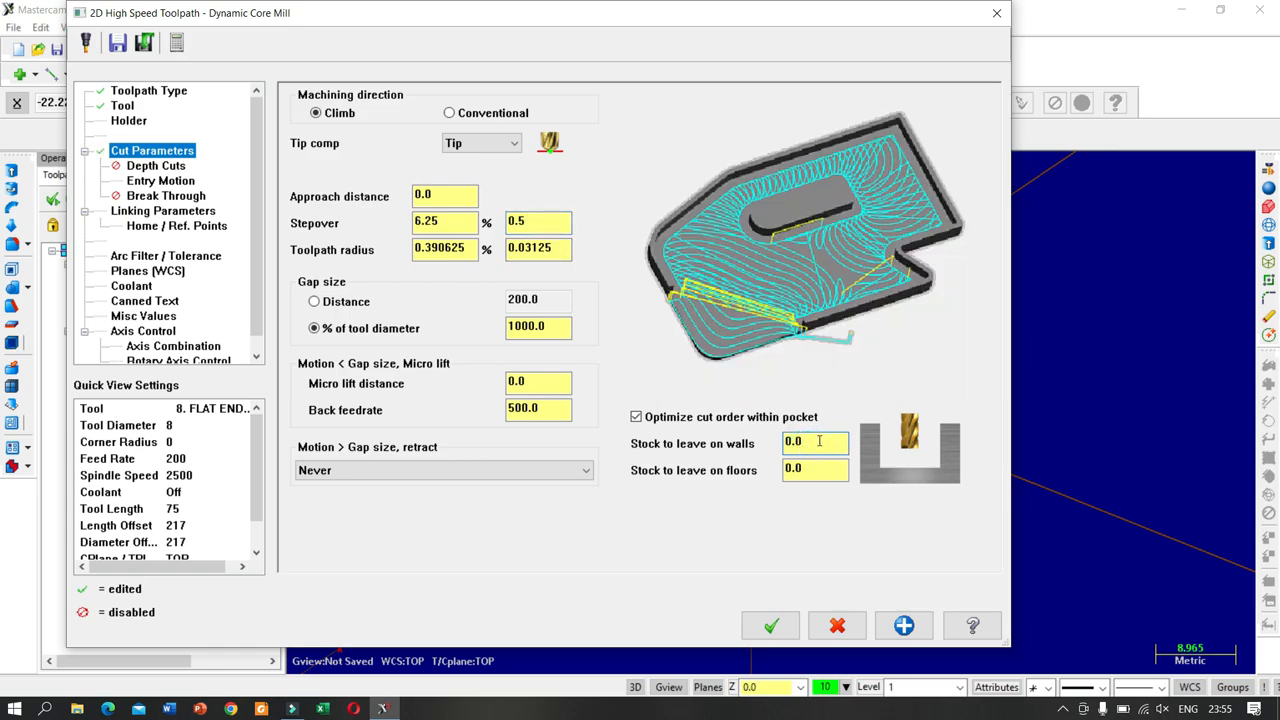
{"action": "left_click_drag", "start_coordinate": [818, 441], "coordinate": [759, 446]}
{"action": "left_click", "coordinate": [804, 470]}
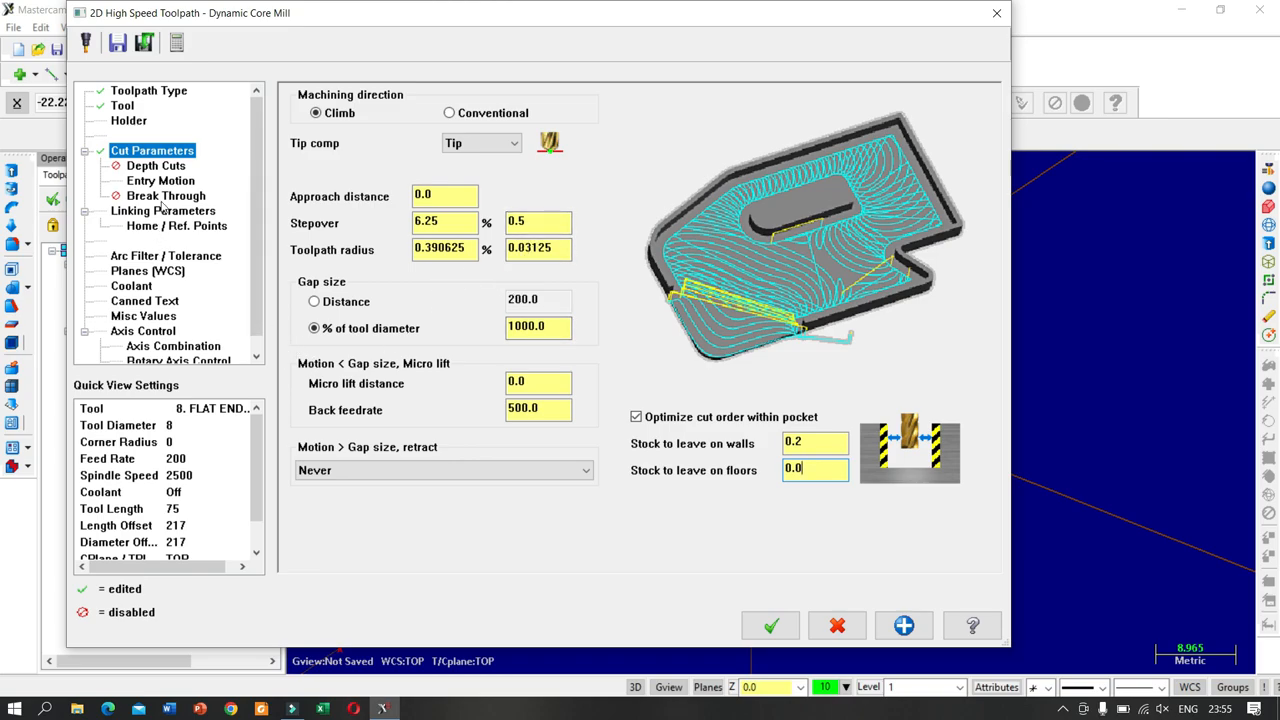
- Make the retract, feed plane and depth absolute in the linking parameters, with retract at 15 and feed plane at 3
{"action": "left_click", "coordinate": [160, 166]}
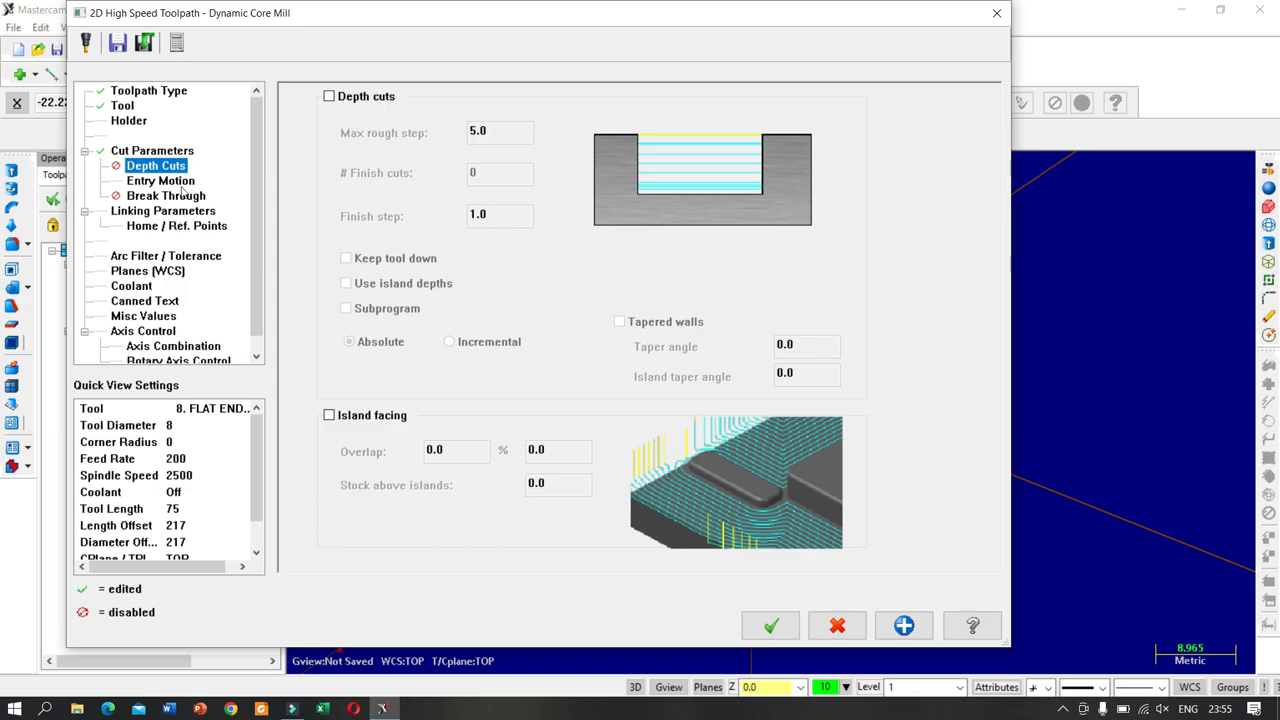
{"action": "left_click", "coordinate": [165, 211]}
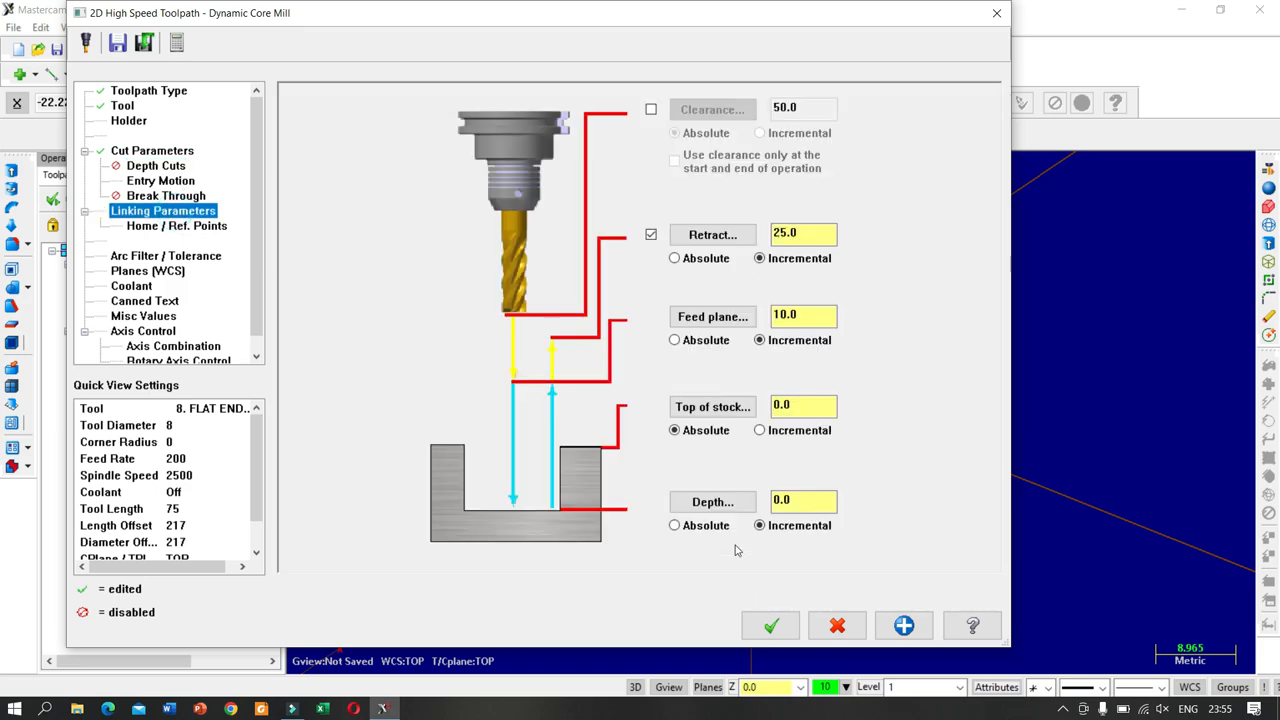
{"action": "left_click", "coordinate": [676, 525]}
{"action": "left_click", "coordinate": [676, 340]}
{"action": "left_click", "coordinate": [676, 258]}
{"action": "double_click", "coordinate": [812, 232]}
{"action": "type", "text": "15"}
{"action": "double_click", "coordinate": [812, 316]}
{"action": "type", "text": "5"}
{"action": "type", "text": "3"}
- Set the cutting depth to -7.5 and generate the Dynamic Core Mill toolpath
{"action": "left_click", "coordinate": [805, 408]}
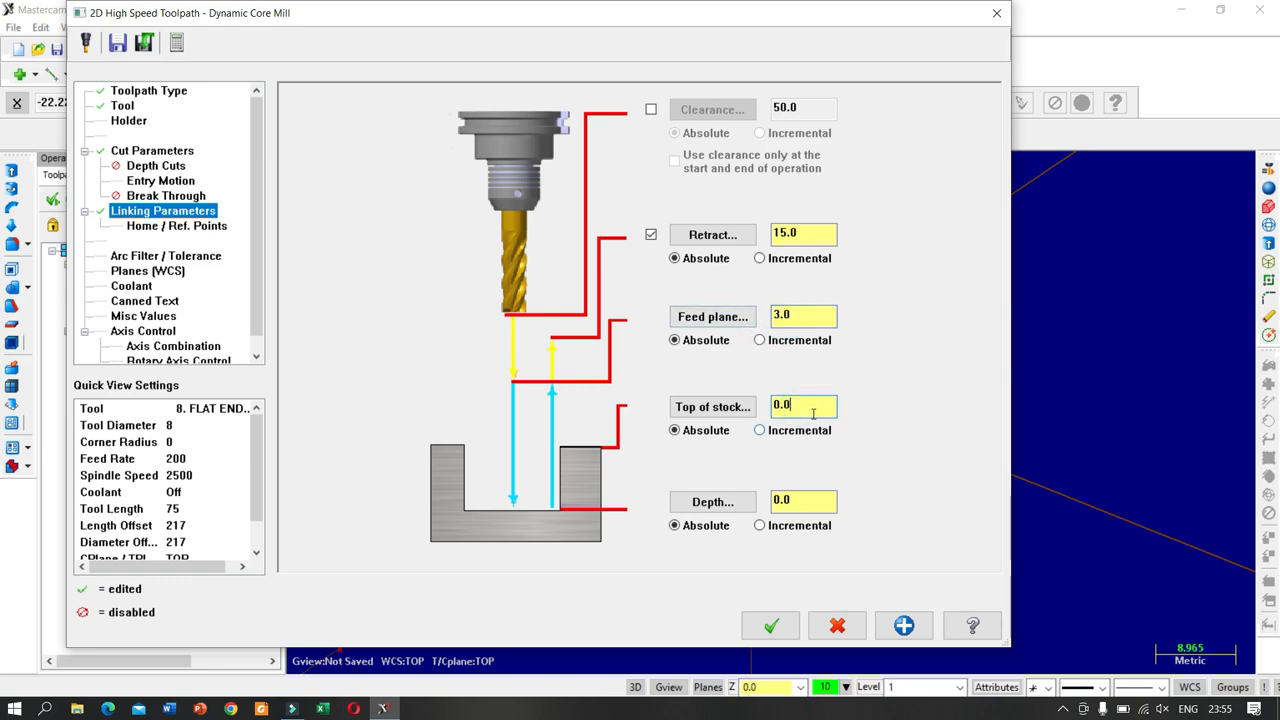
{"action": "double_click", "coordinate": [810, 500]}
{"action": "key", "text": "BackSpace"}
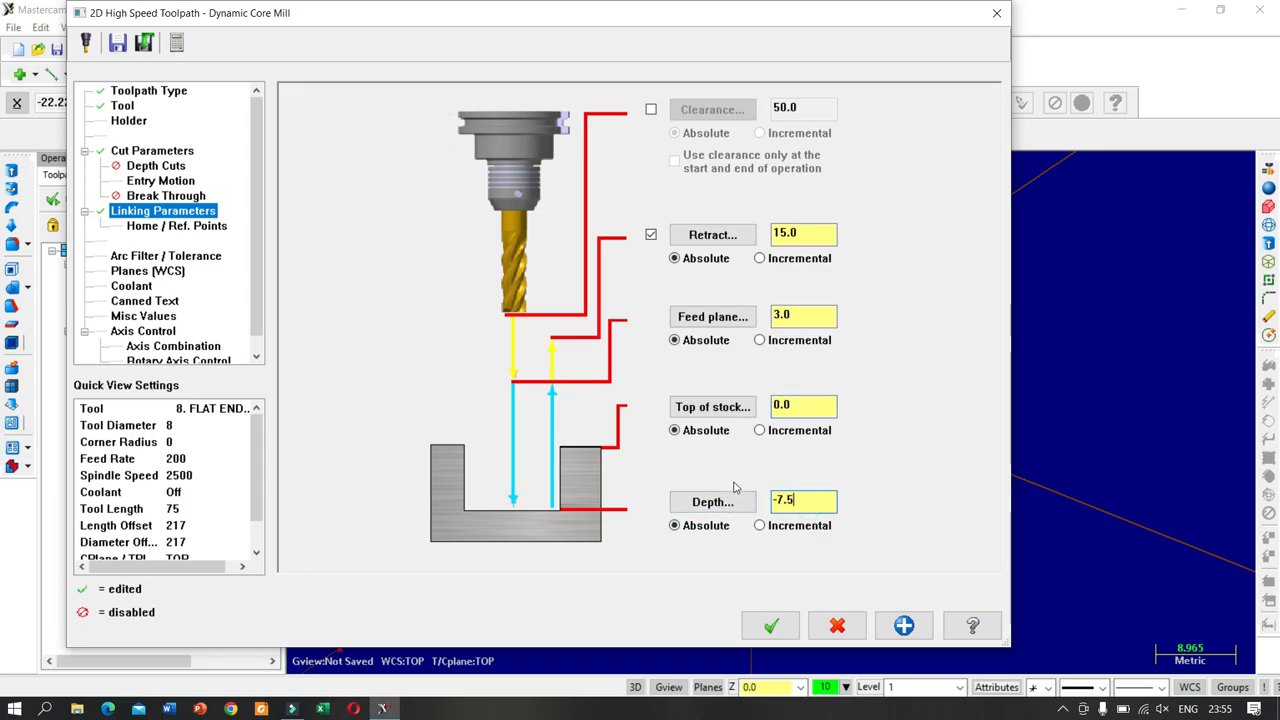
{"action": "left_click", "coordinate": [770, 625]}
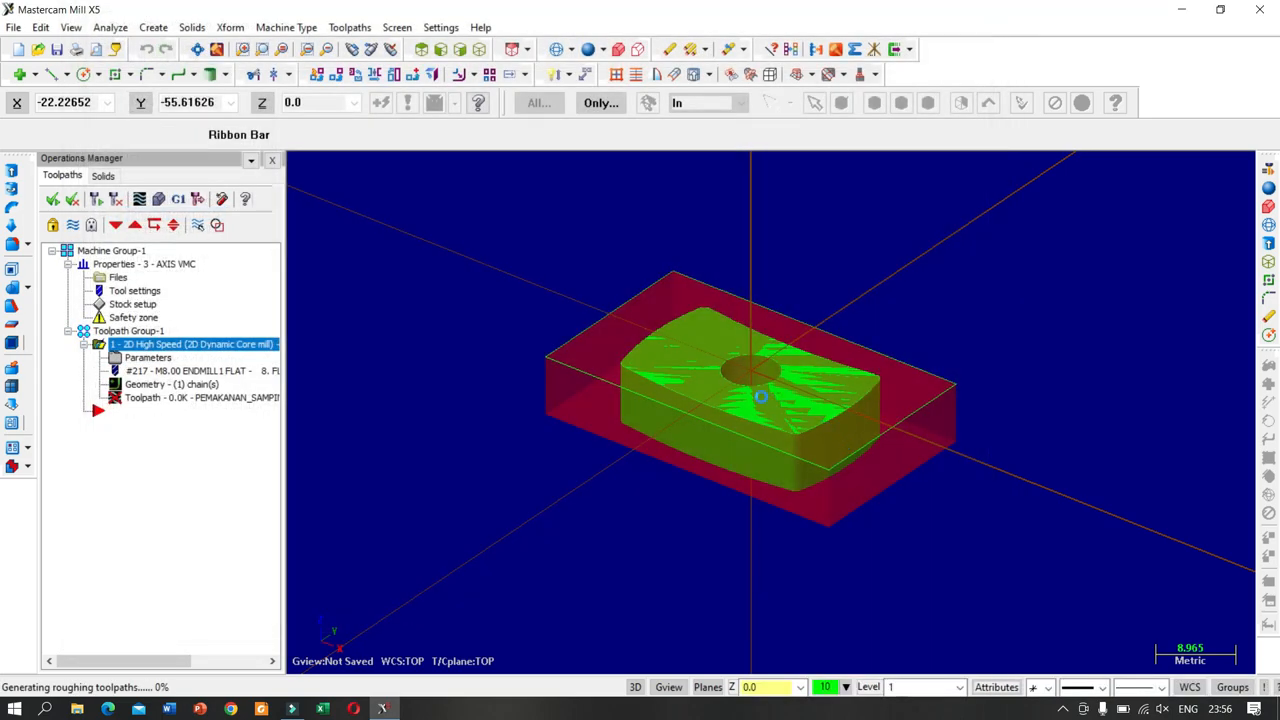
- Try the Dynamic Area Mill and Area Mill types for the operation, and go back to Dynamic Core Mill
{"action": "scroll", "coordinate": [605, 377], "scroll_direction": "down", "scroll_amount": 4}
{"action": "scroll", "coordinate": [525, 352], "scroll_direction": "up", "scroll_amount": 1}
{"action": "middle_click_drag", "start_coordinate": [544, 279], "coordinate": [468, 474]}
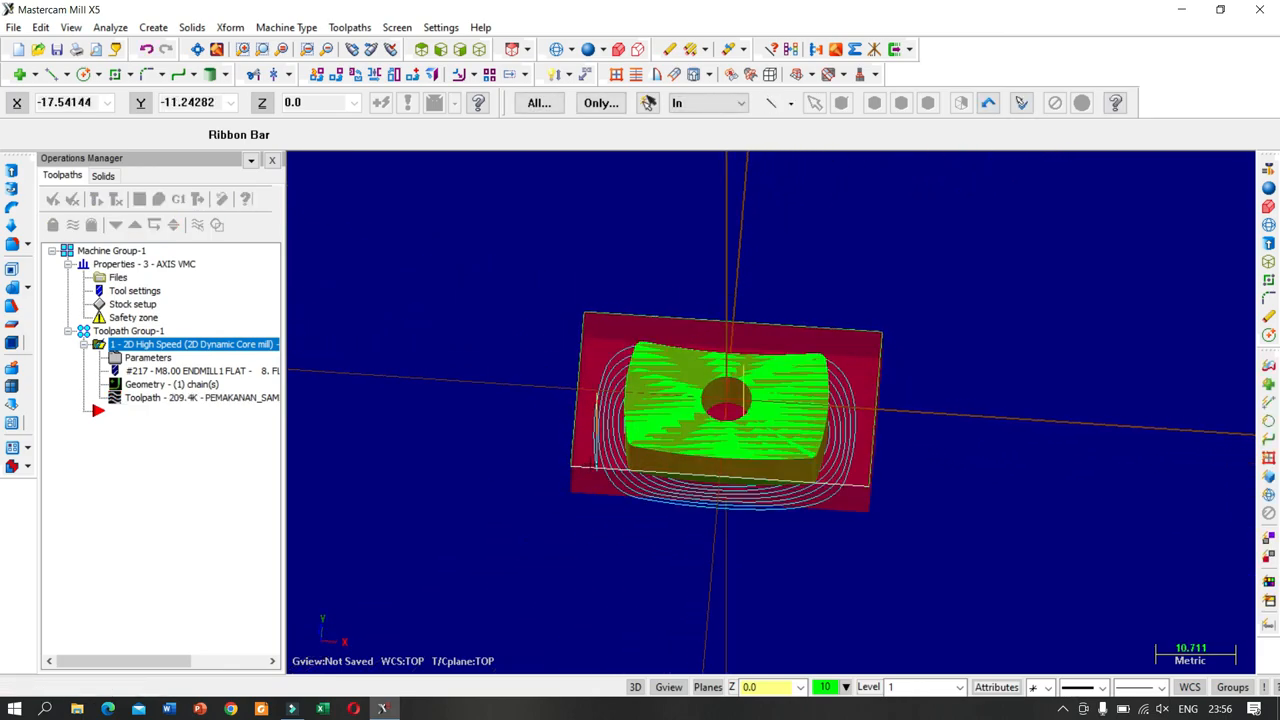
{"action": "middle_click_drag", "start_coordinate": [772, 313], "coordinate": [655, 215]}
{"action": "left_click", "coordinate": [163, 357]}
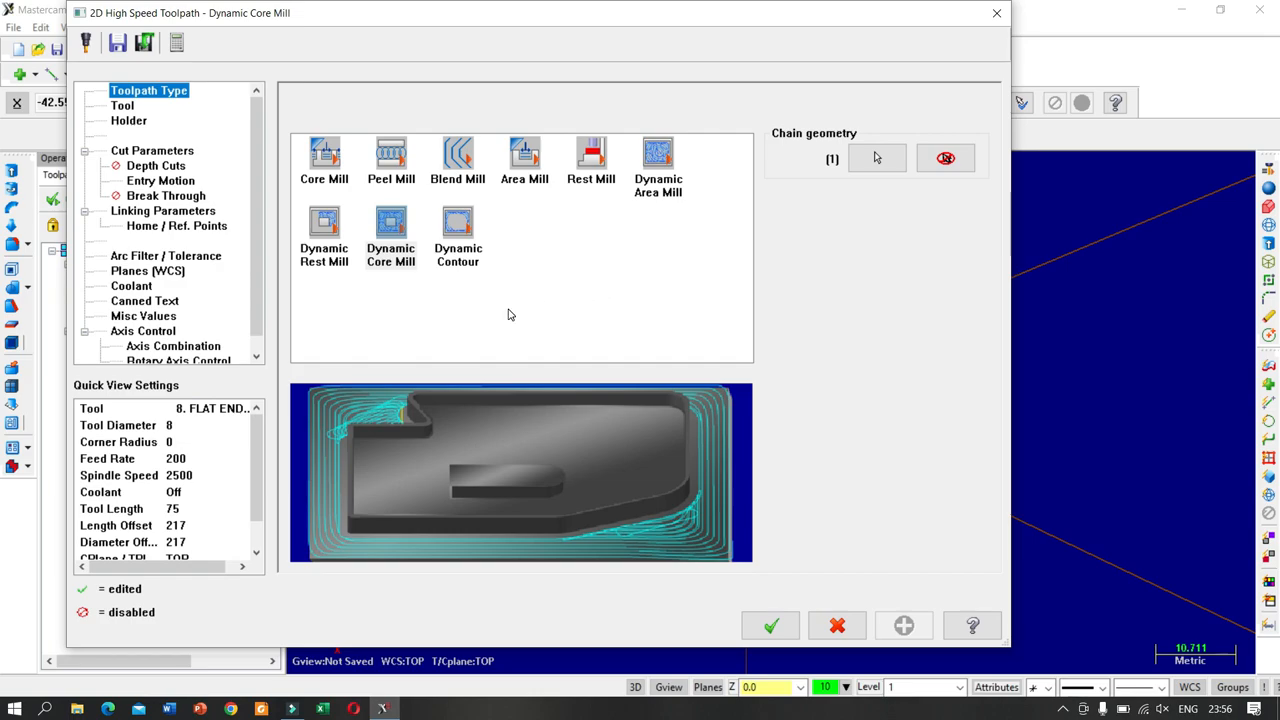
{"action": "left_click", "coordinate": [657, 177]}
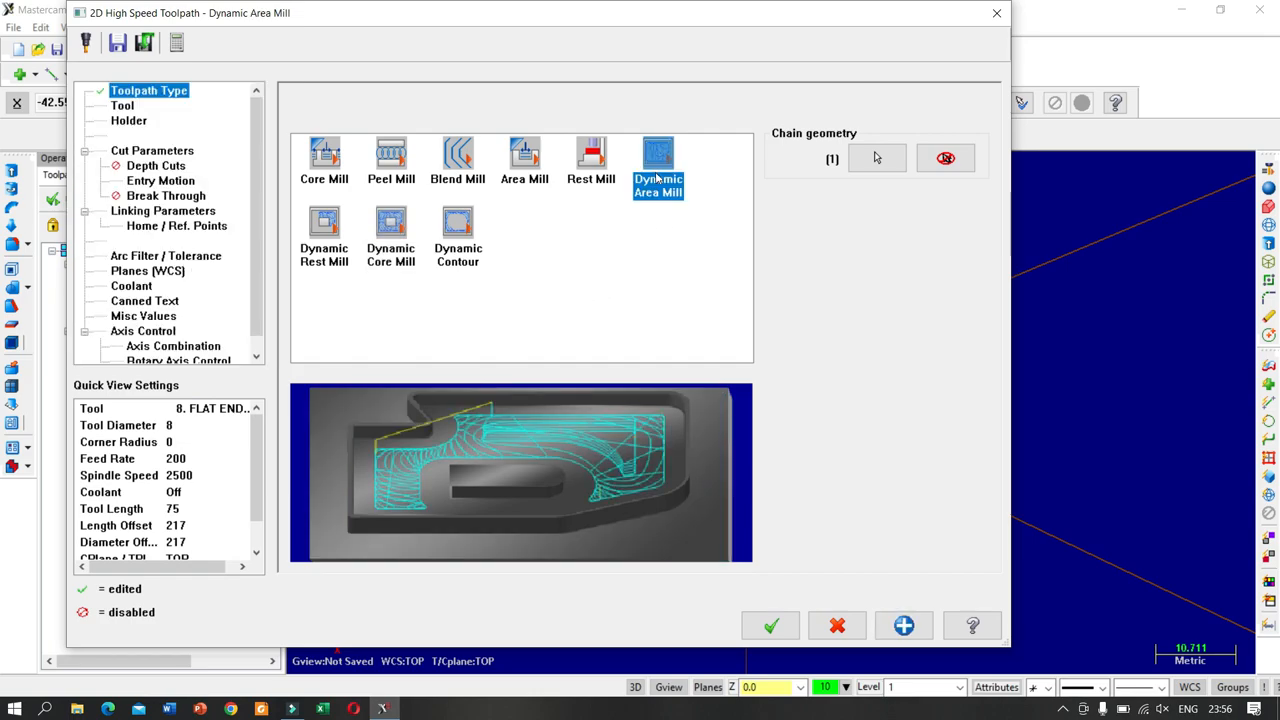
{"action": "left_click", "coordinate": [531, 167]}
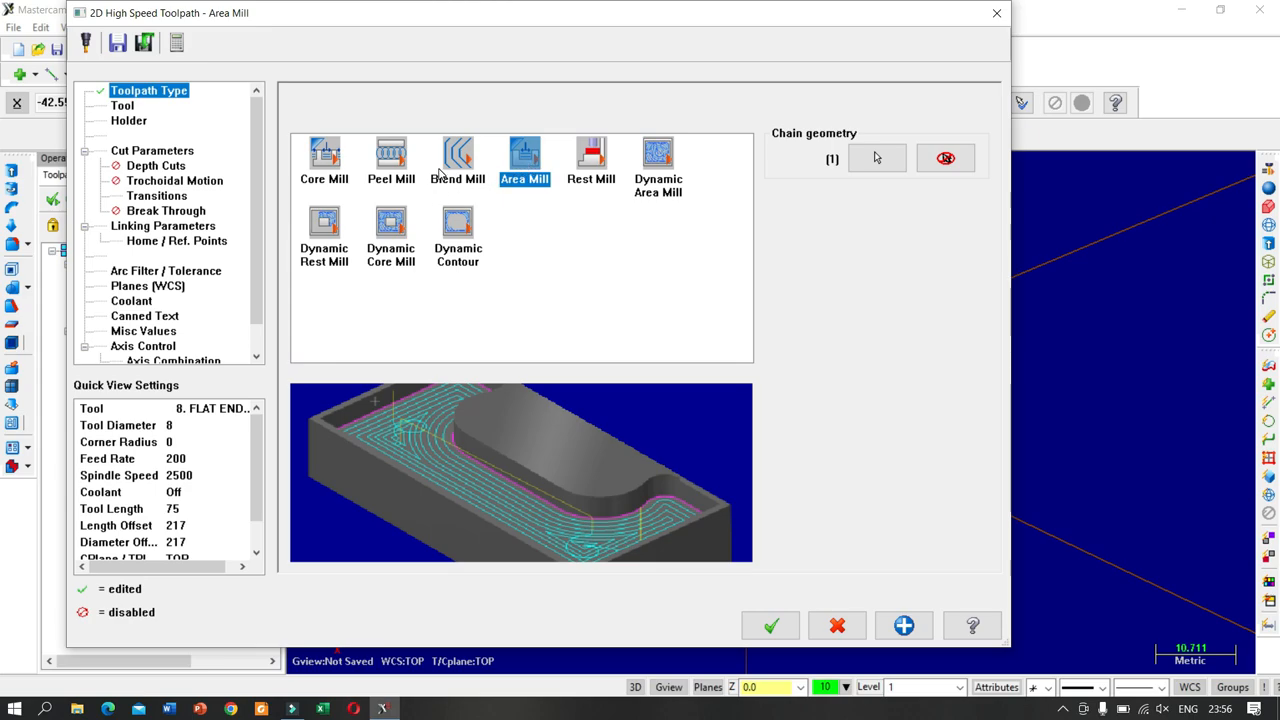
{"action": "left_click", "coordinate": [404, 231]}
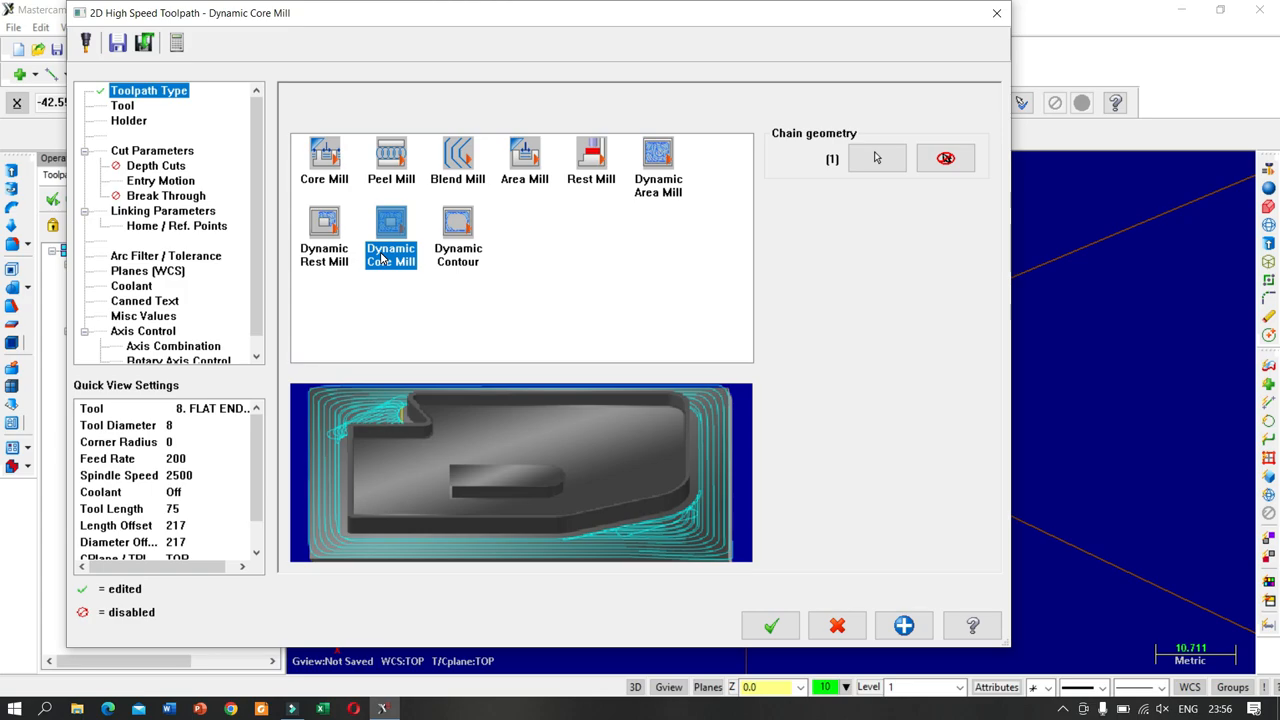
{"action": "left_click", "coordinate": [768, 624]}
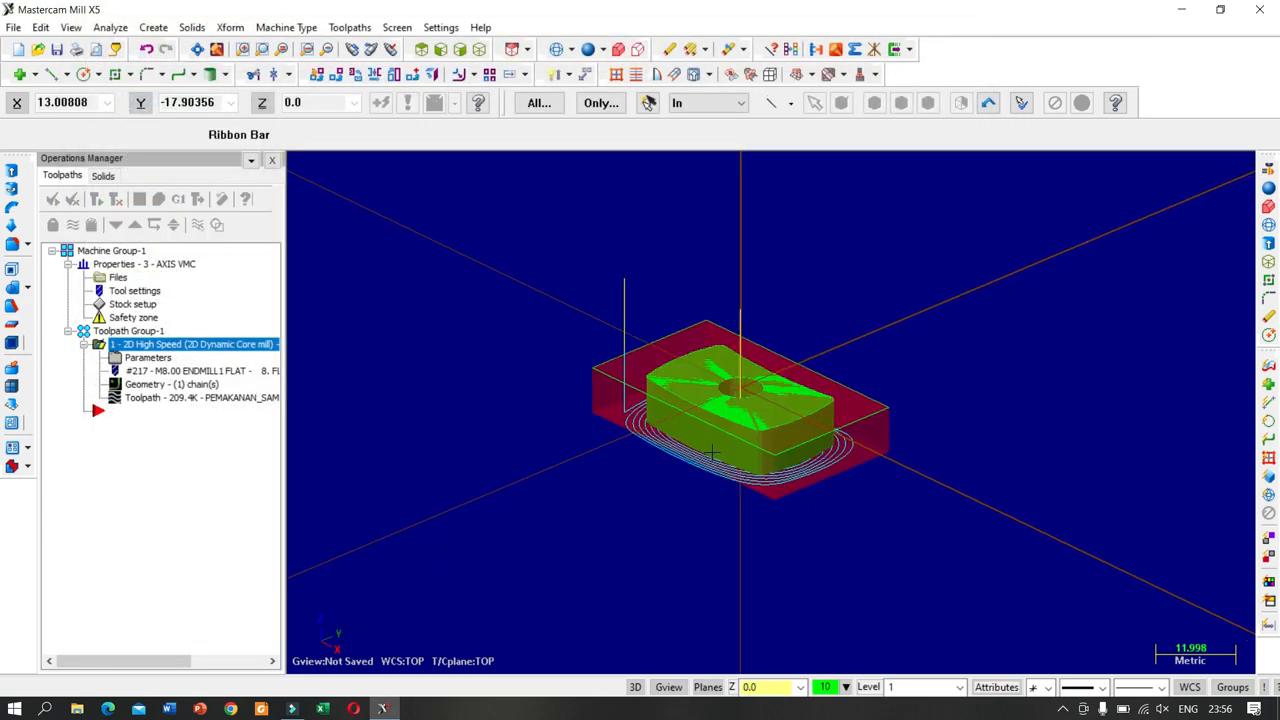
- Rechain the core mill geometry using the rectangular stock outline and the part's top profile, and accept the chains
{"action": "left_click", "coordinate": [170, 385]}
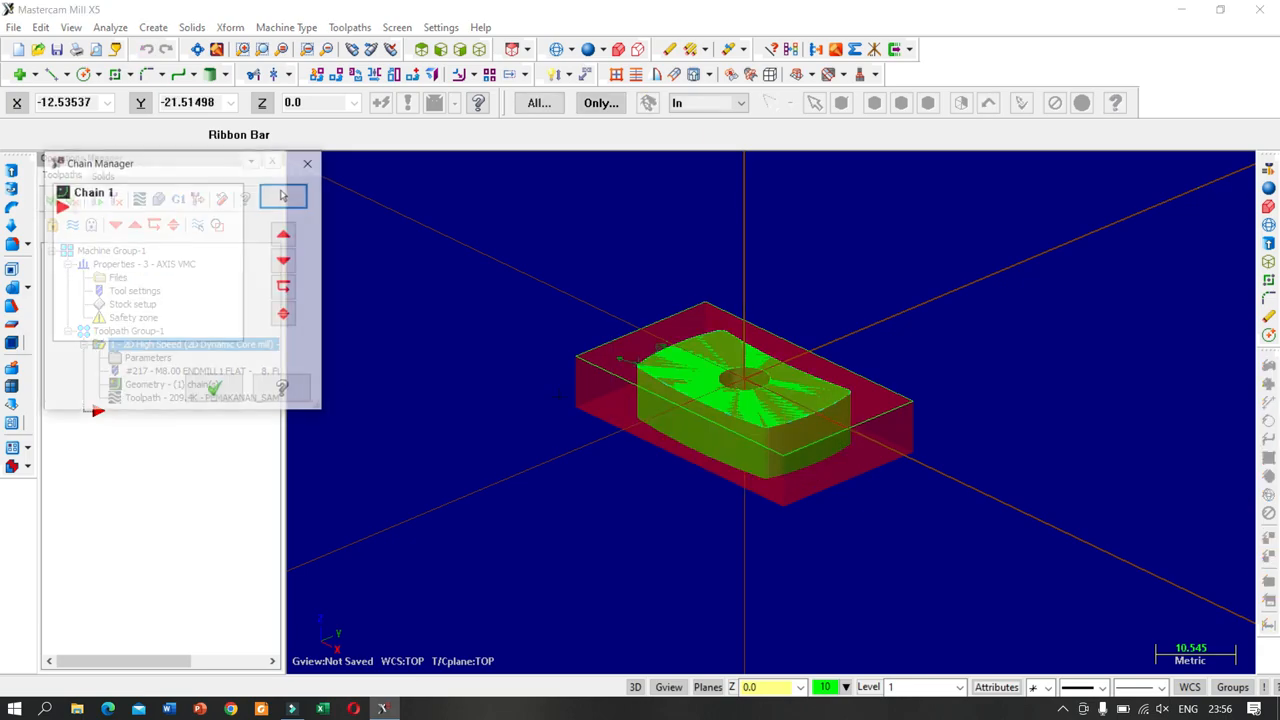
{"action": "right_click", "coordinate": [113, 240]}
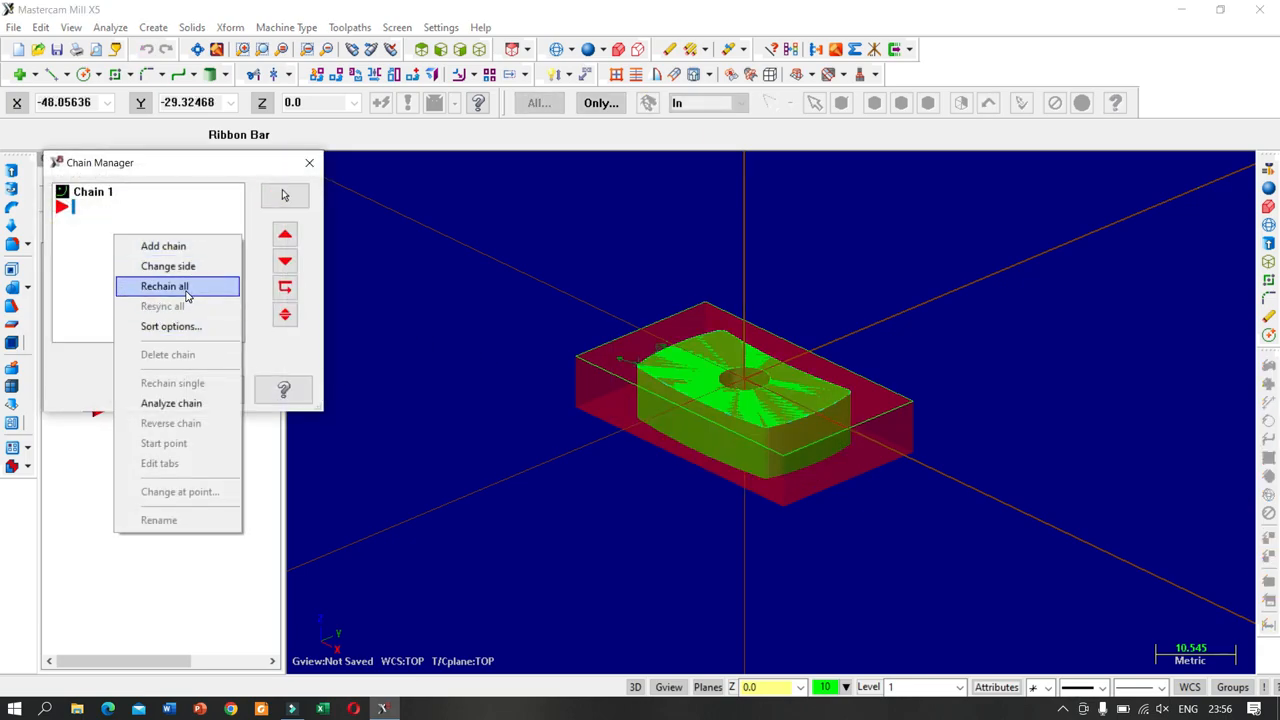
{"action": "left_click", "coordinate": [174, 286]}
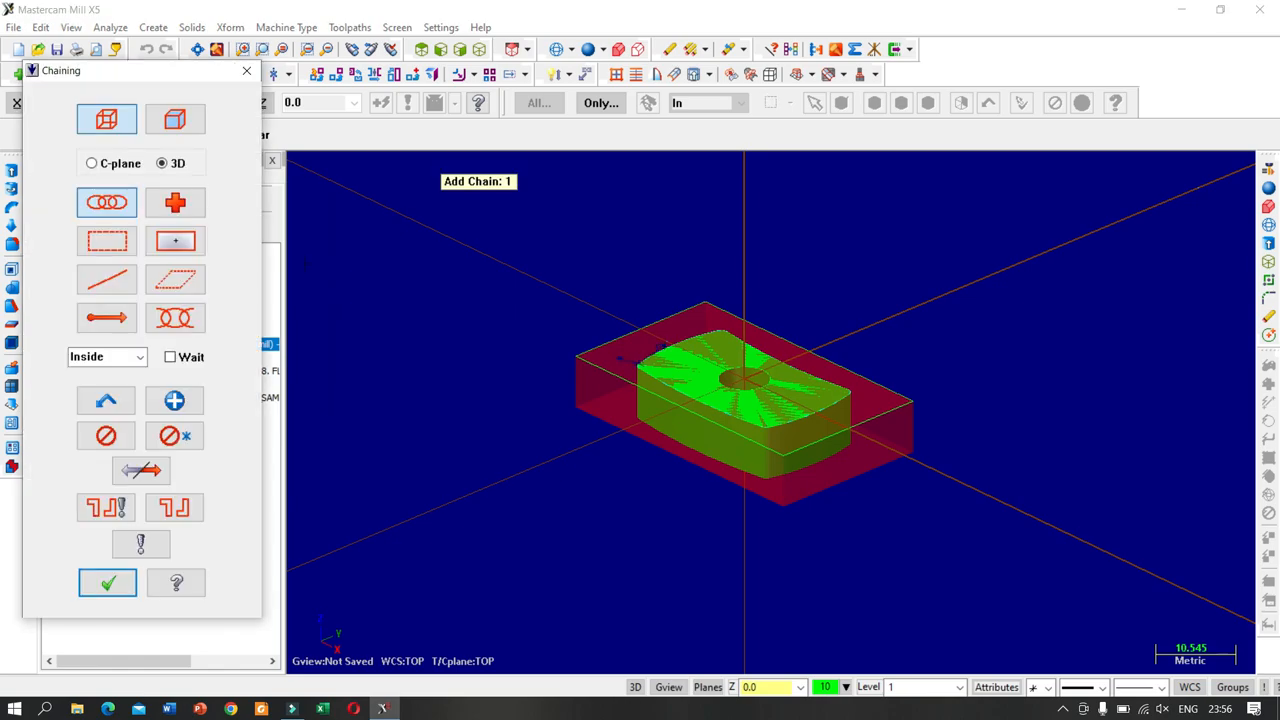
{"action": "left_click", "coordinate": [601, 368]}
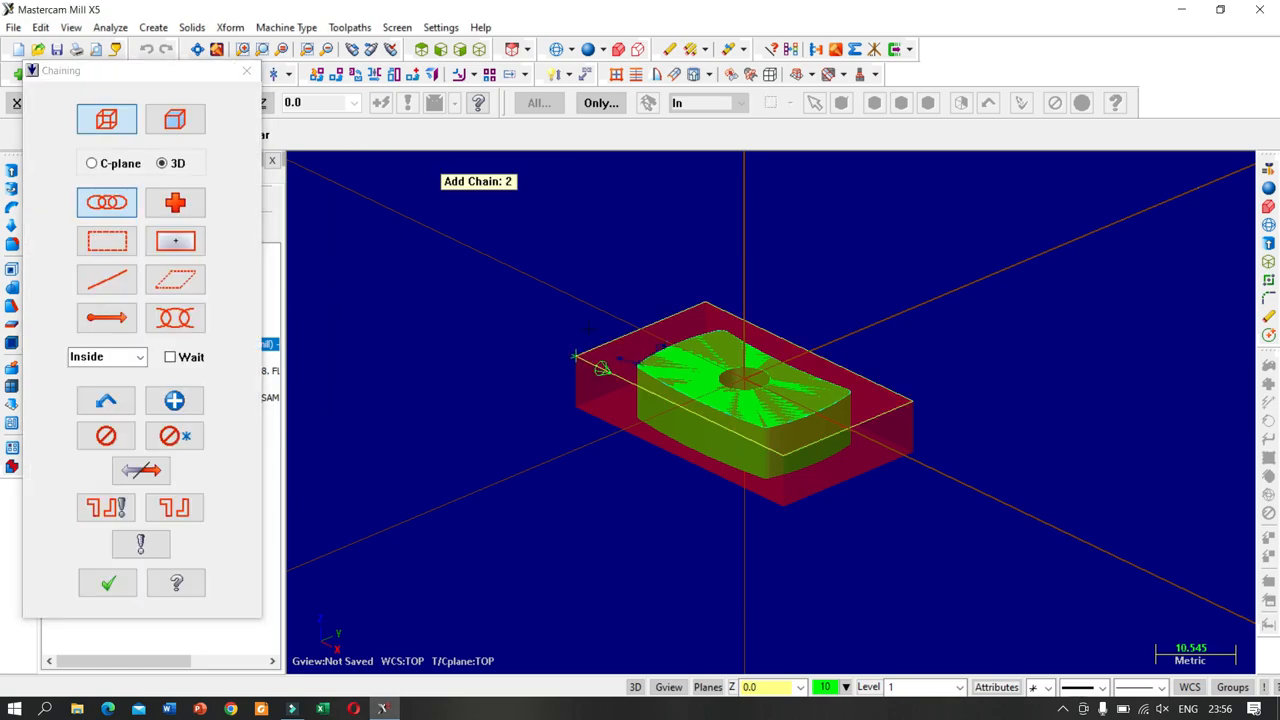
{"action": "left_click", "coordinate": [174, 402]}
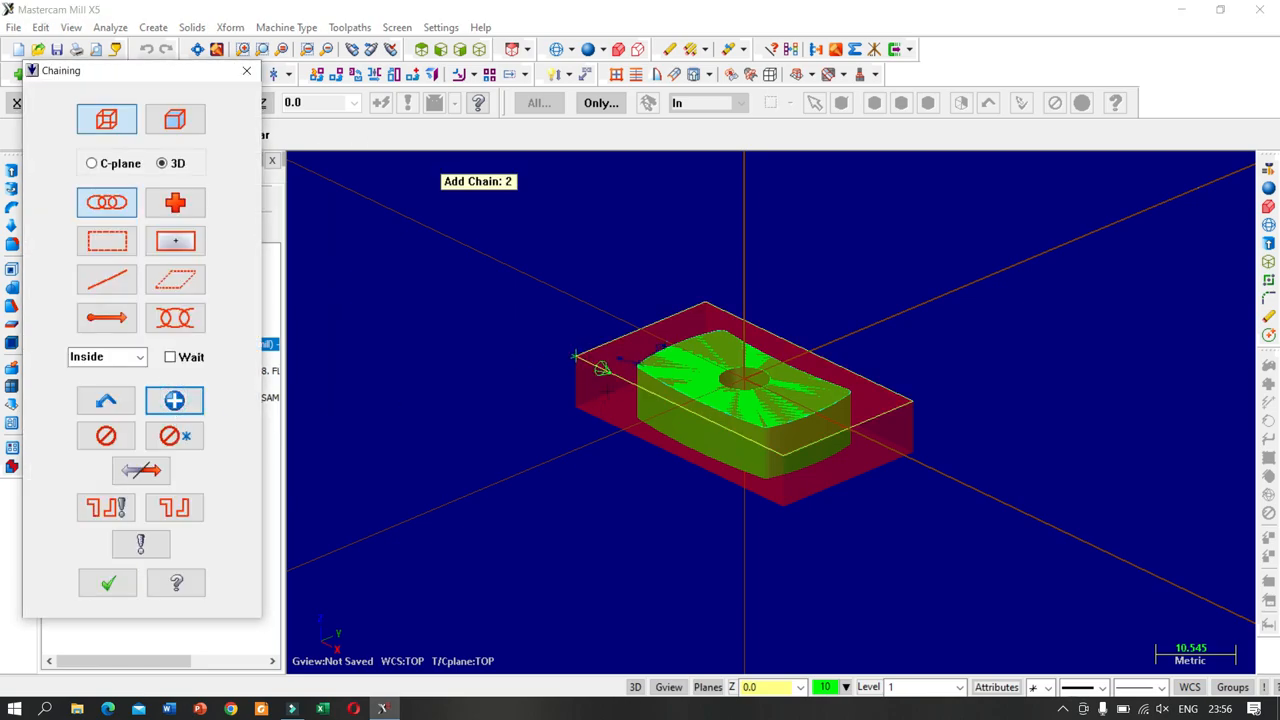
{"action": "left_click", "coordinate": [641, 370]}
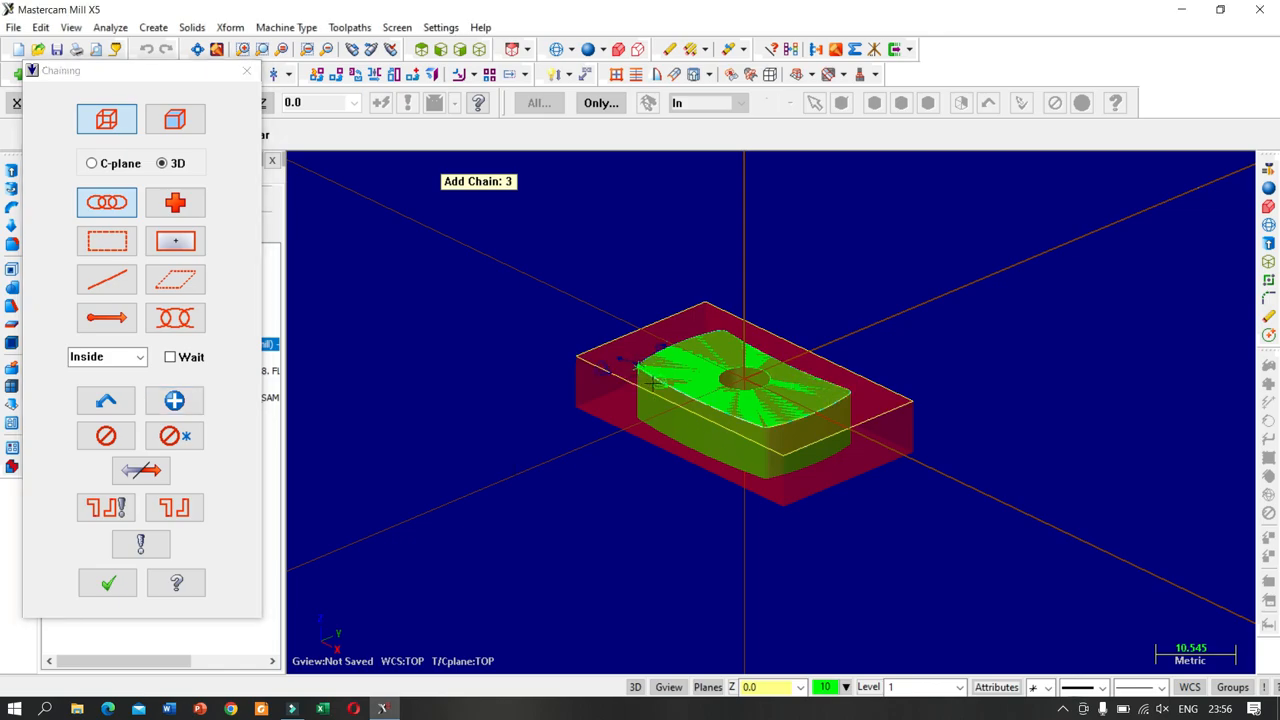
{"action": "left_click", "coordinate": [107, 582]}
{"action": "left_click", "coordinate": [215, 390]}
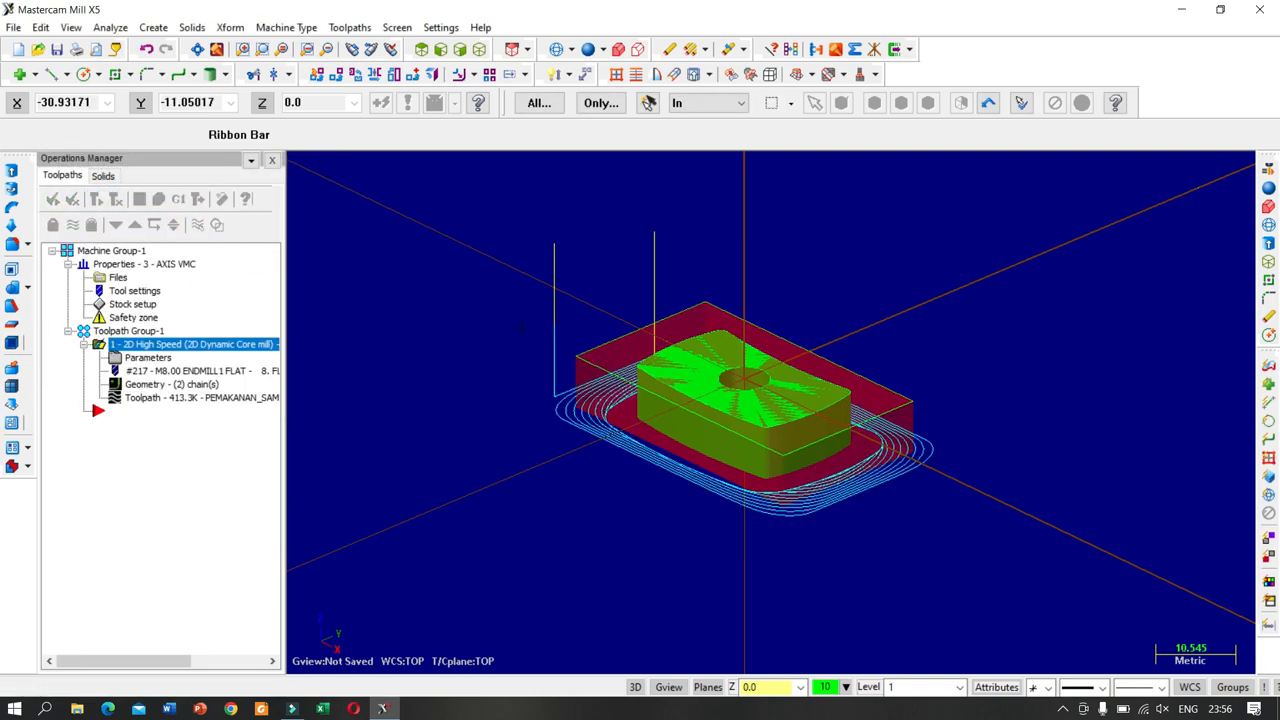
- Inspect the core mill toolpath around the part and play its backplot simulation with the tool shown
{"action": "middle_click_drag", "start_coordinate": [602, 283], "coordinate": [560, 440]}
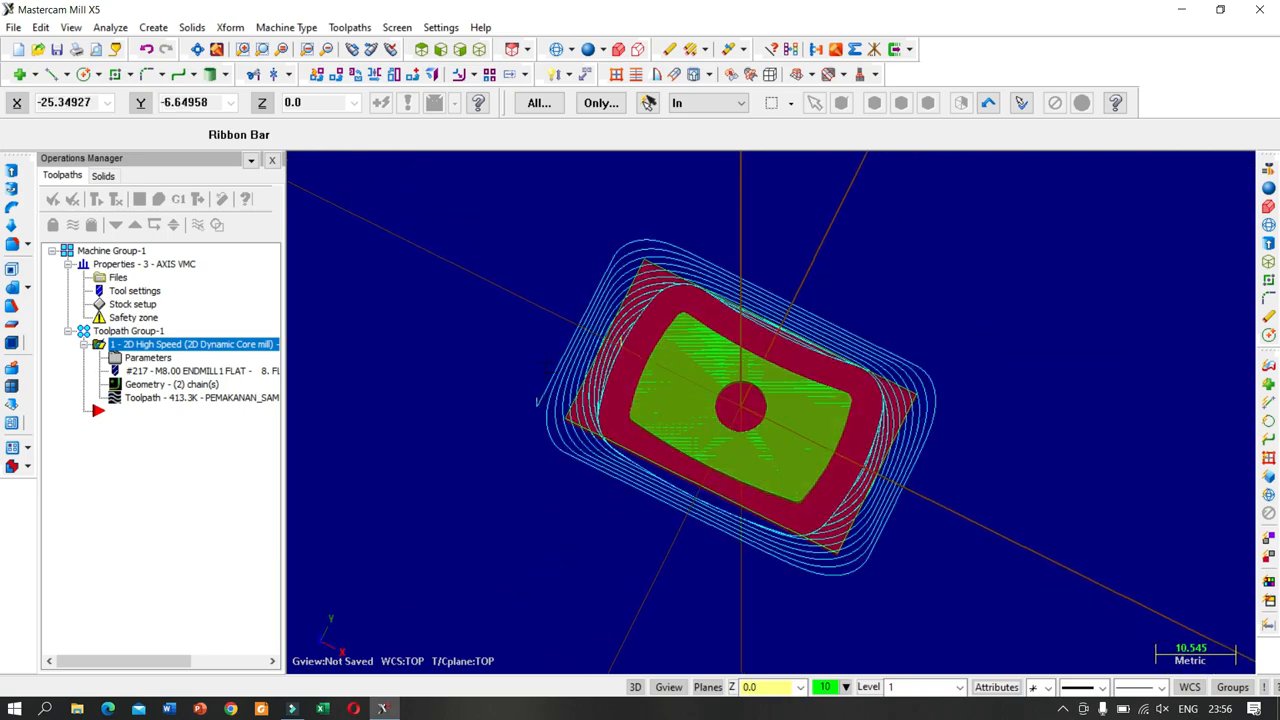
{"action": "middle_click_drag", "start_coordinate": [517, 268], "coordinate": [479, 322]}
{"action": "middle_click_drag", "start_coordinate": [497, 383], "coordinate": [605, 278]}
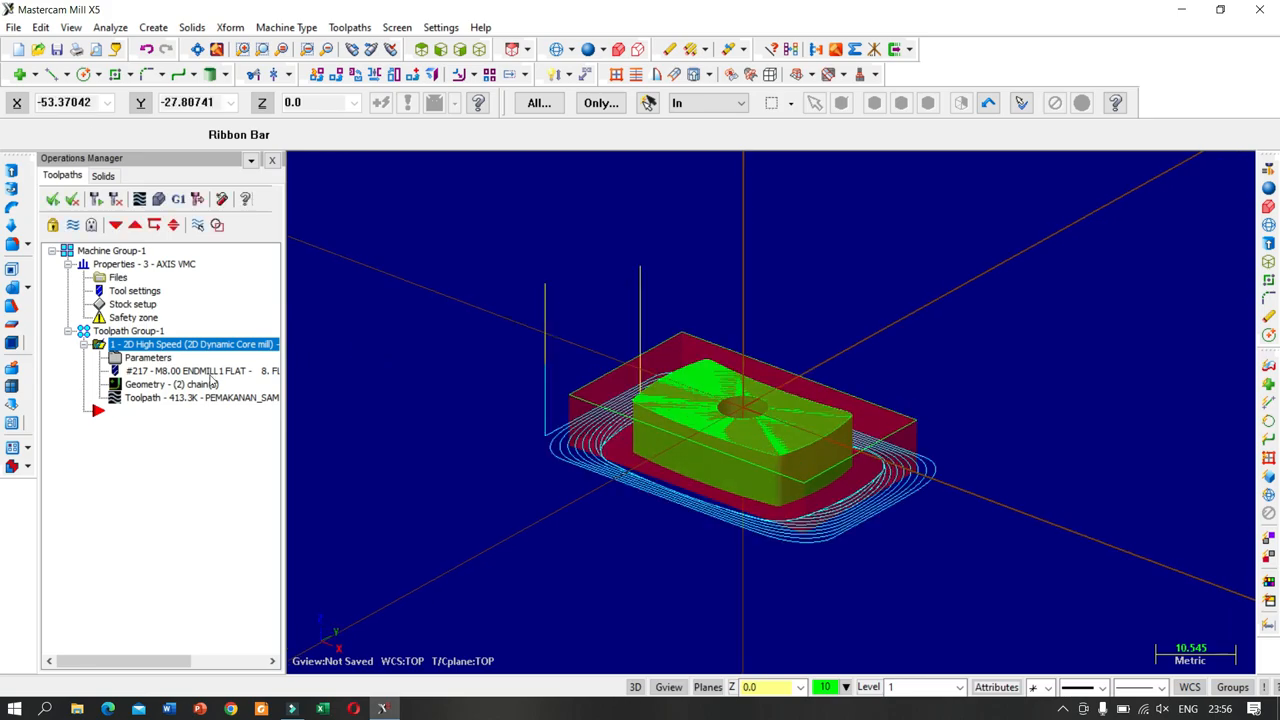
{"action": "left_click", "coordinate": [158, 200]}
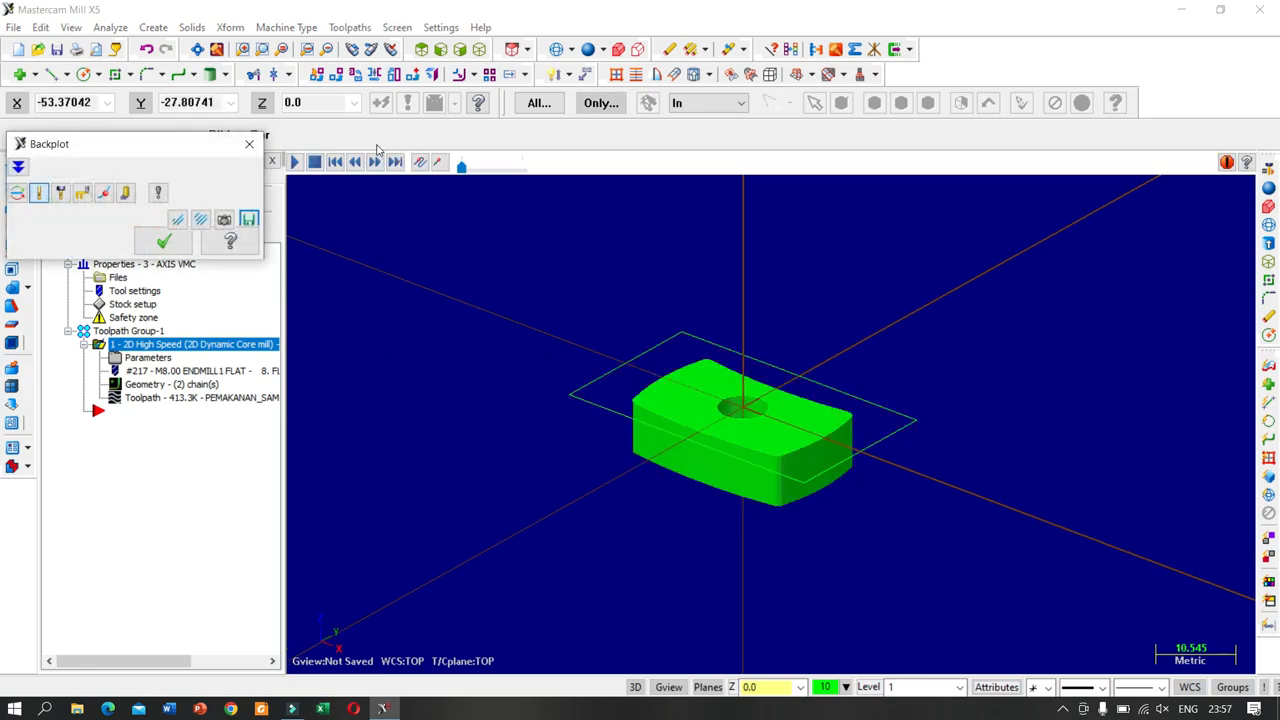
{"action": "left_click", "coordinate": [294, 162]}
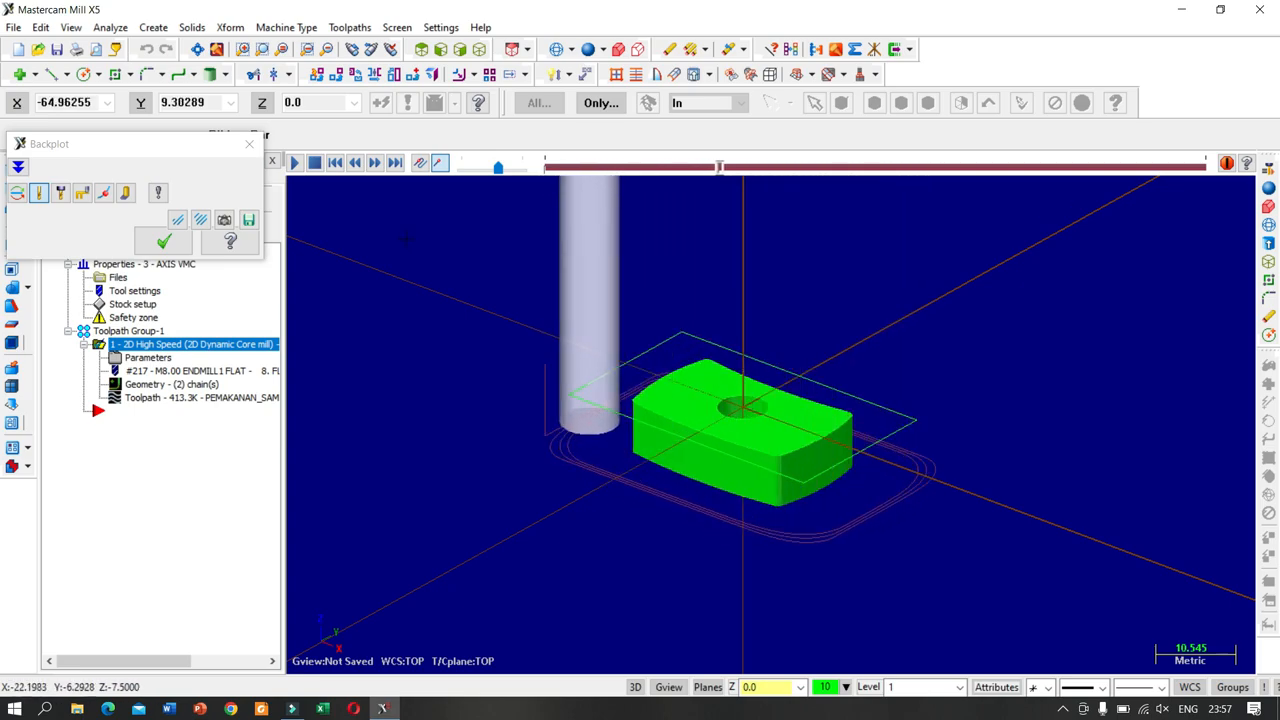
{"action": "middle_click_drag", "start_coordinate": [411, 243], "coordinate": [426, 350]}
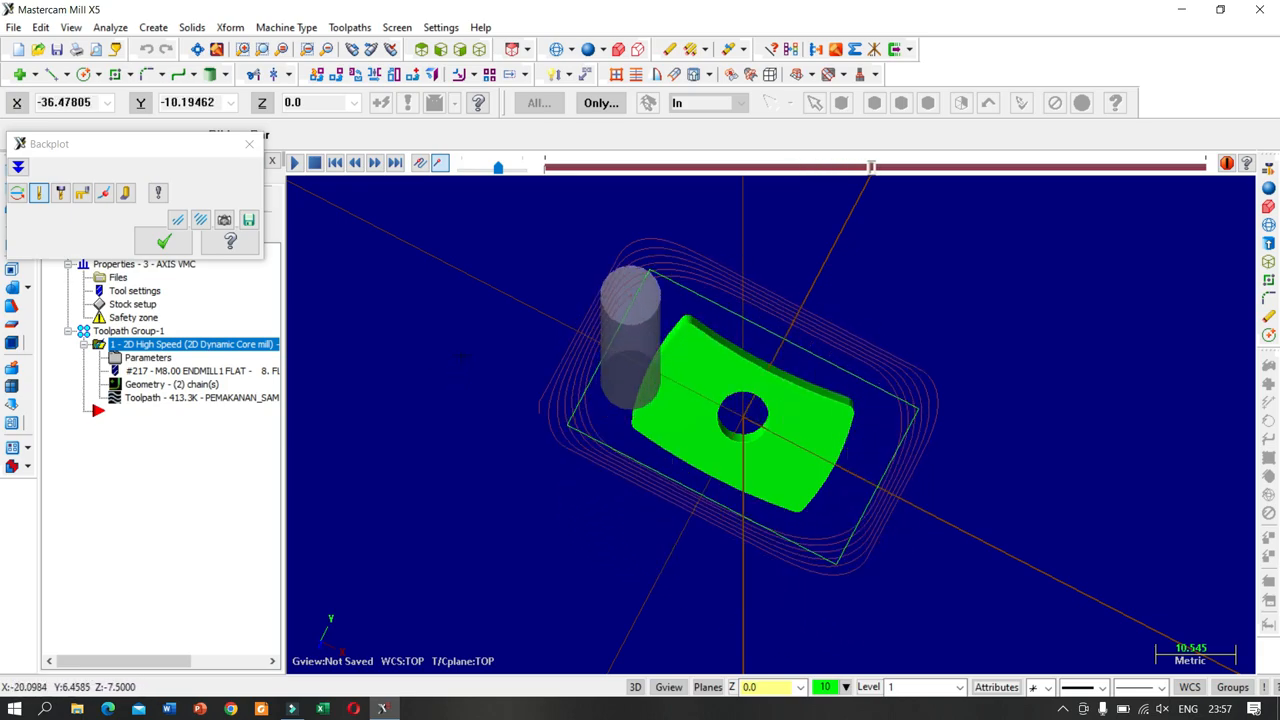
{"action": "middle_click_drag", "start_coordinate": [429, 353], "coordinate": [490, 263]}
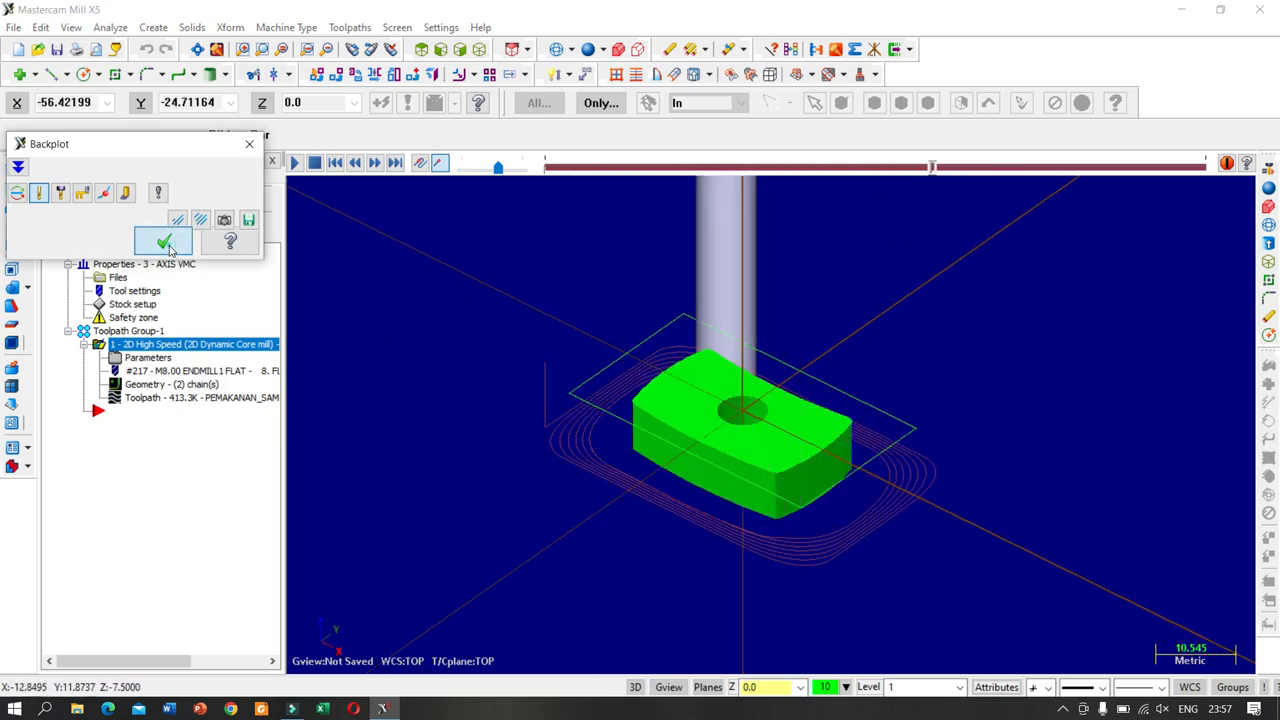
{"action": "left_click", "coordinate": [164, 241]}
- Add a Contour mill toolpath after the core mill operation and chain the part's top outline
{"action": "middle_click_drag", "start_coordinate": [495, 345], "coordinate": [530, 410]}
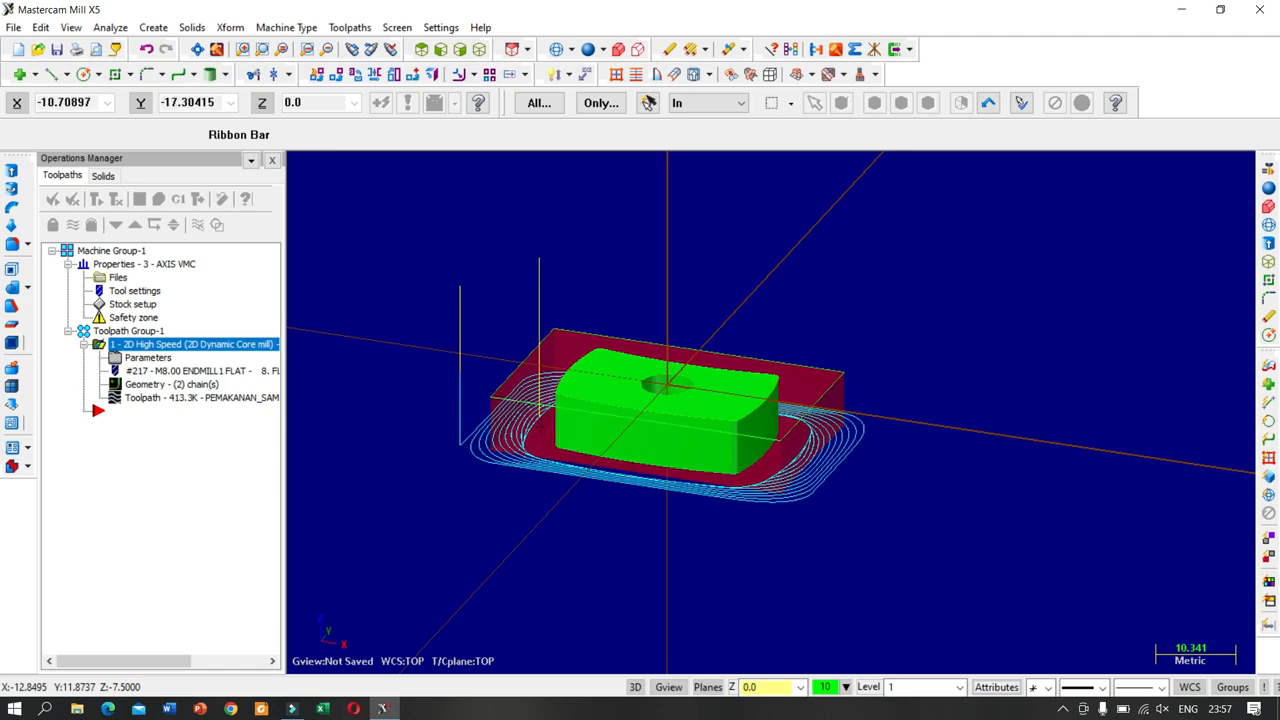
{"action": "left_click", "coordinate": [142, 412]}
{"action": "right_click", "coordinate": [142, 412]}
{"action": "mouse_move", "coordinate": [240, 255]}
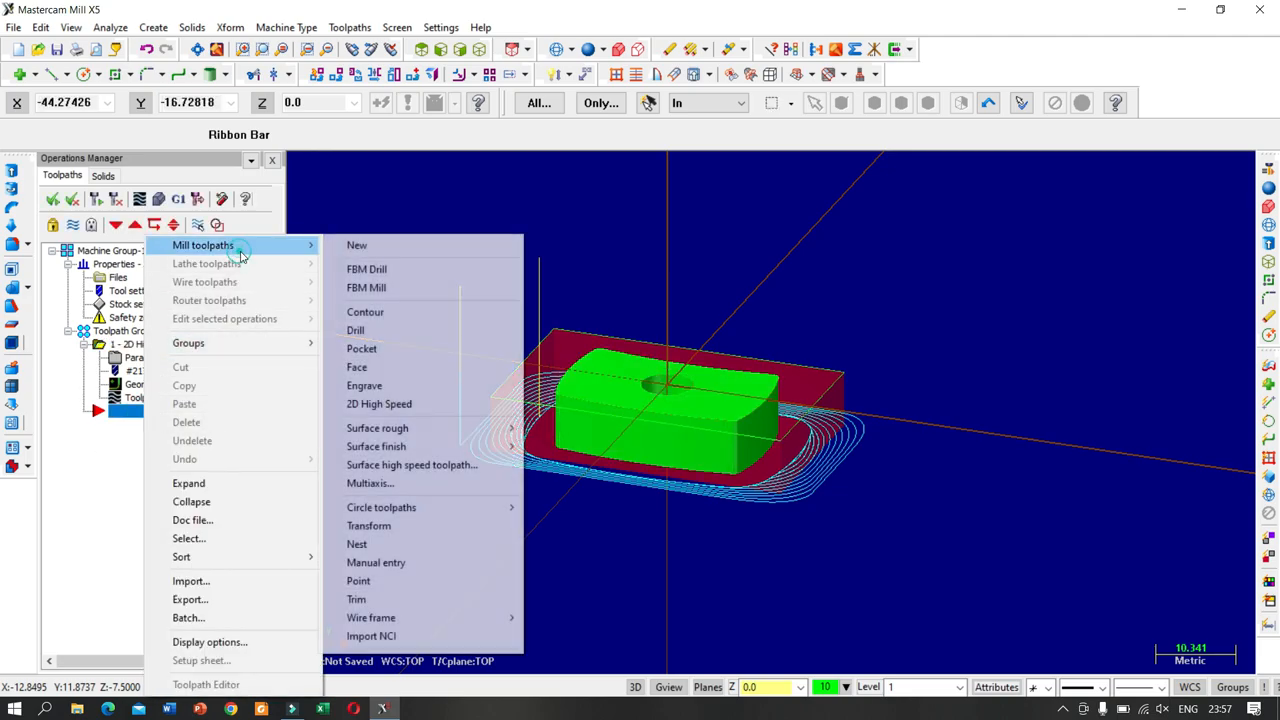
{"action": "left_click", "coordinate": [365, 312]}
{"action": "left_click", "coordinate": [578, 405]}
{"action": "left_click", "coordinate": [108, 583]}
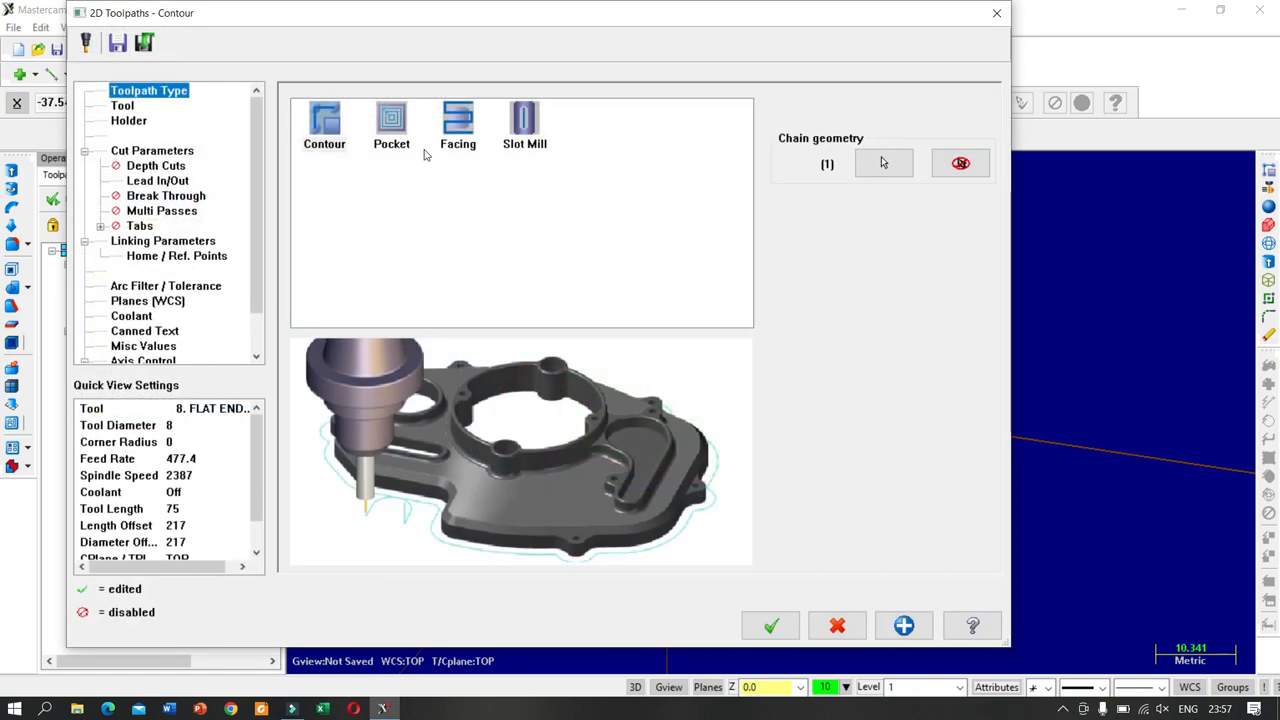
- Set the contour's 8 mm flat endmill to feed rate 150, spindle speed 1800 and plunge rate 70
{"action": "left_click", "coordinate": [122, 105]}
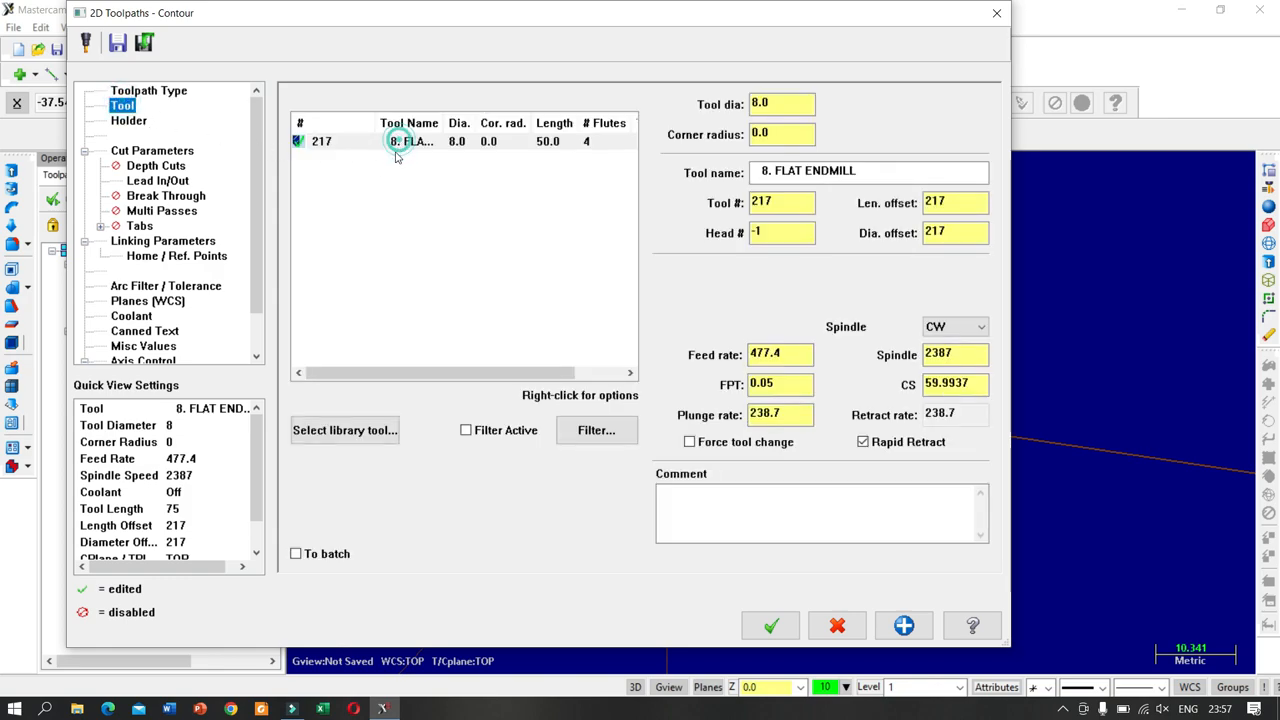
{"action": "left_click", "coordinate": [778, 355]}
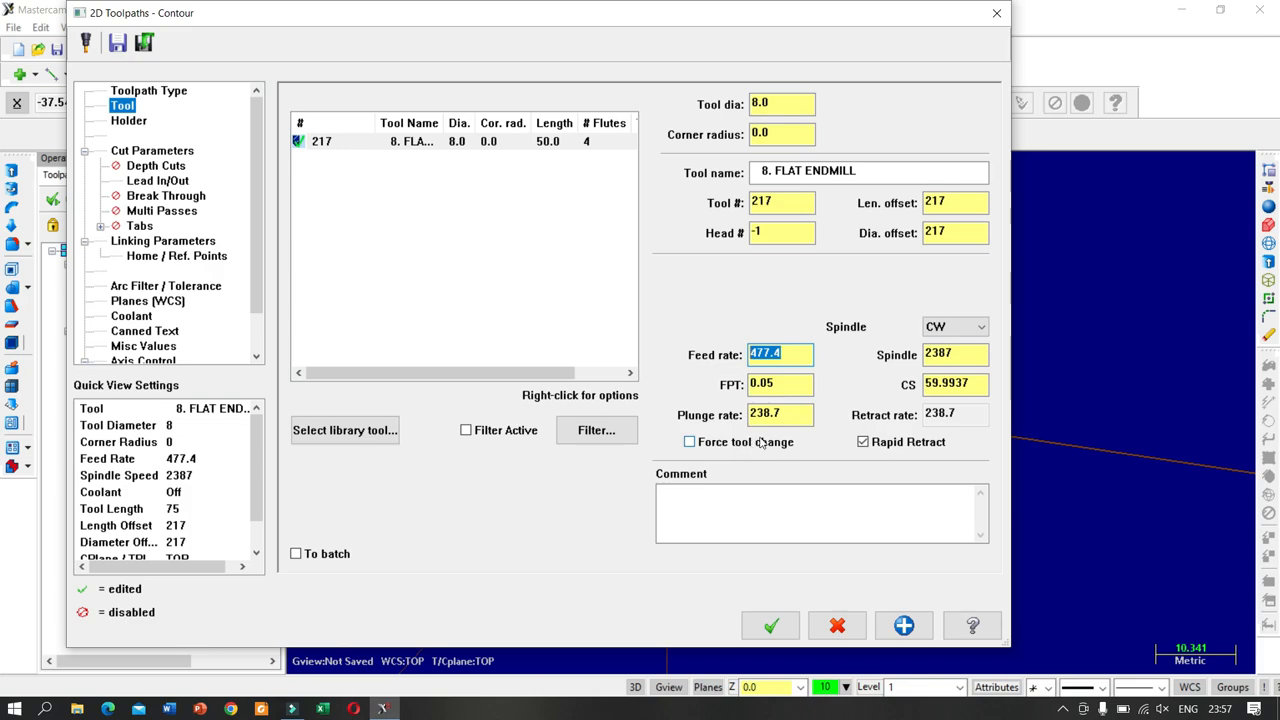
{"action": "type", "text": "150"}
{"action": "left_click_drag", "start_coordinate": [772, 384], "coordinate": [786, 384]}
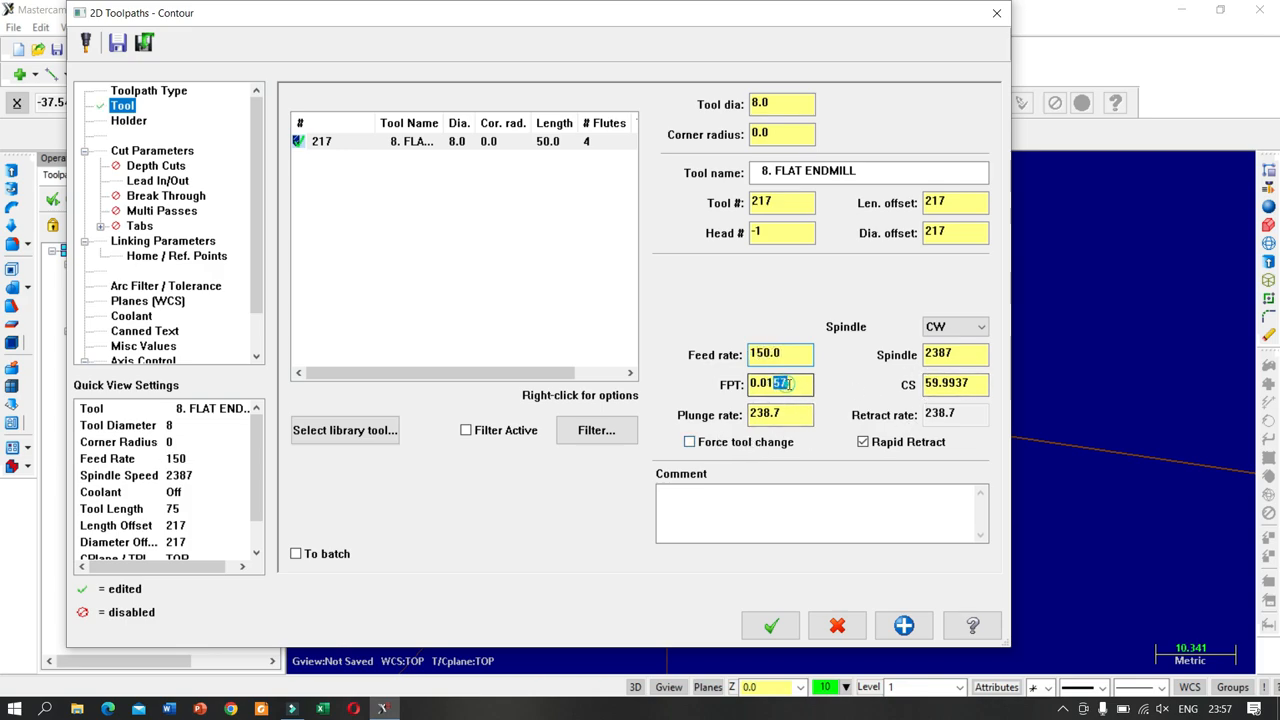
{"action": "double_click", "coordinate": [955, 355]}
{"action": "type", "text": "1800"}
{"action": "key", "text": "Return"}
{"action": "left_click", "coordinate": [795, 384]}
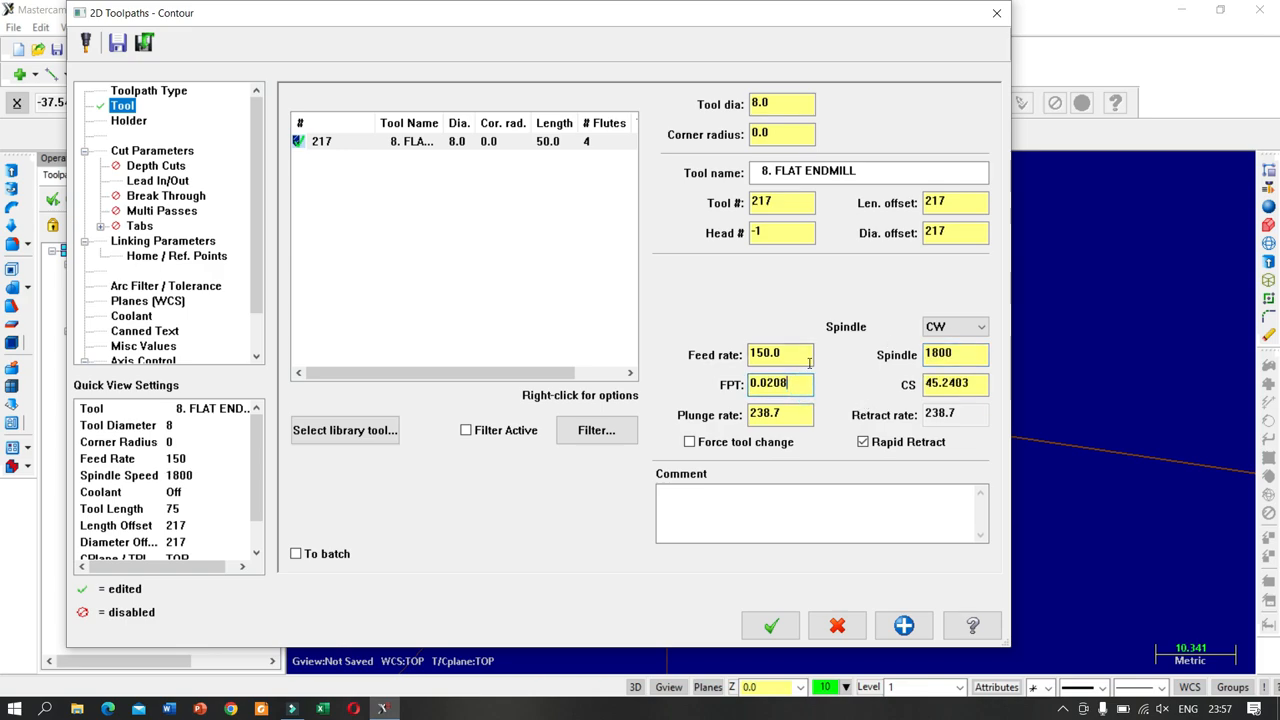
{"action": "key", "text": "Tab"}
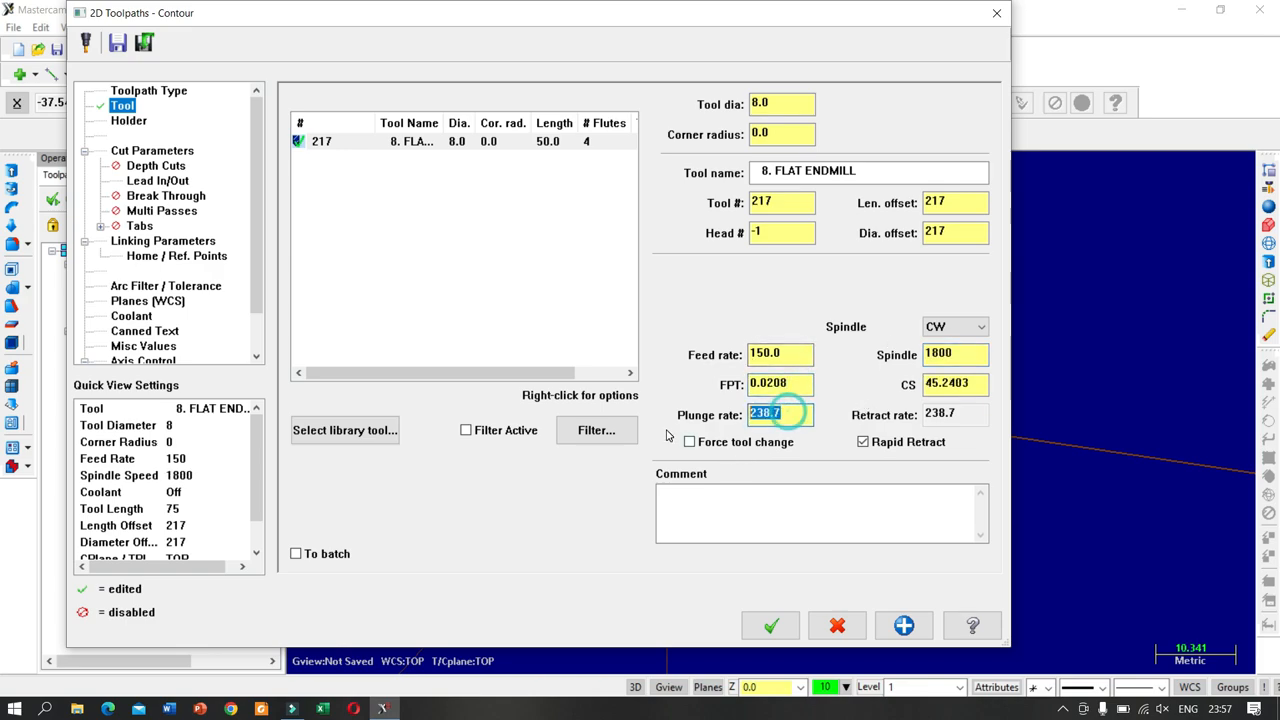
{"action": "type", "text": "70"}
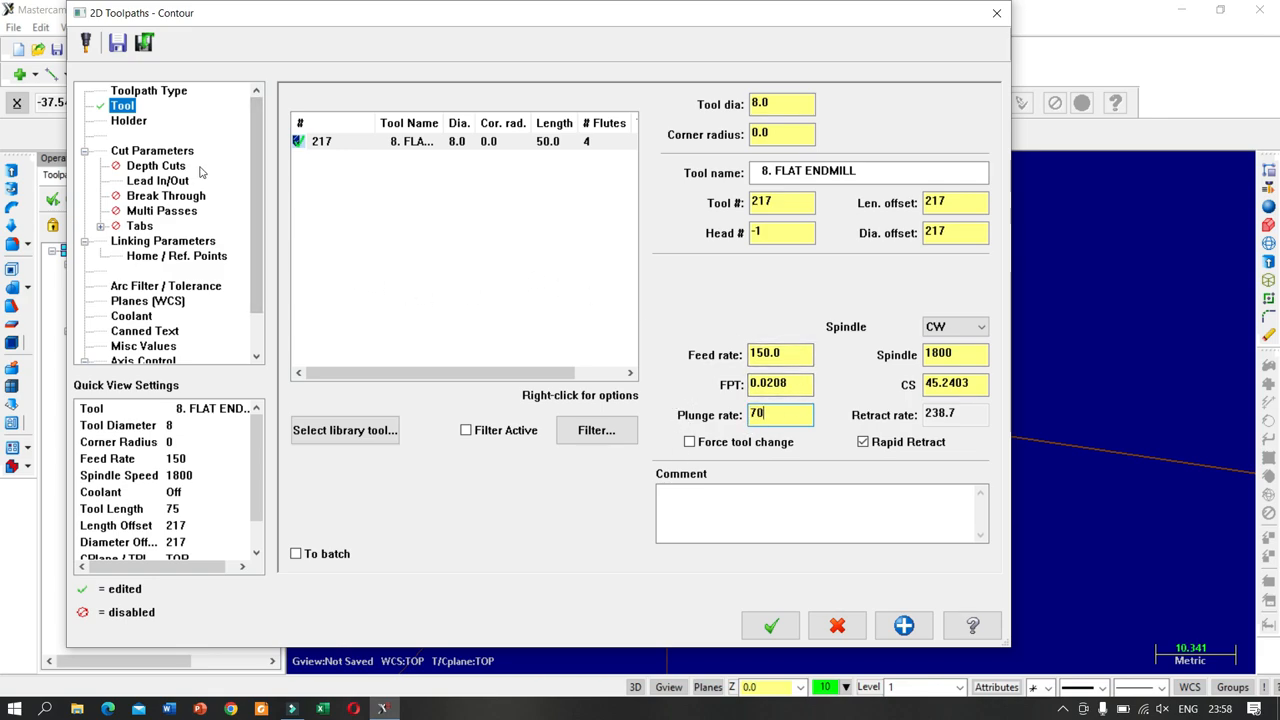
- Enable multi passes on the contour with 2 rough passes at 0.1 spacing and 2 finish passes at 0.01 spacing
{"action": "left_click", "coordinate": [157, 181]}
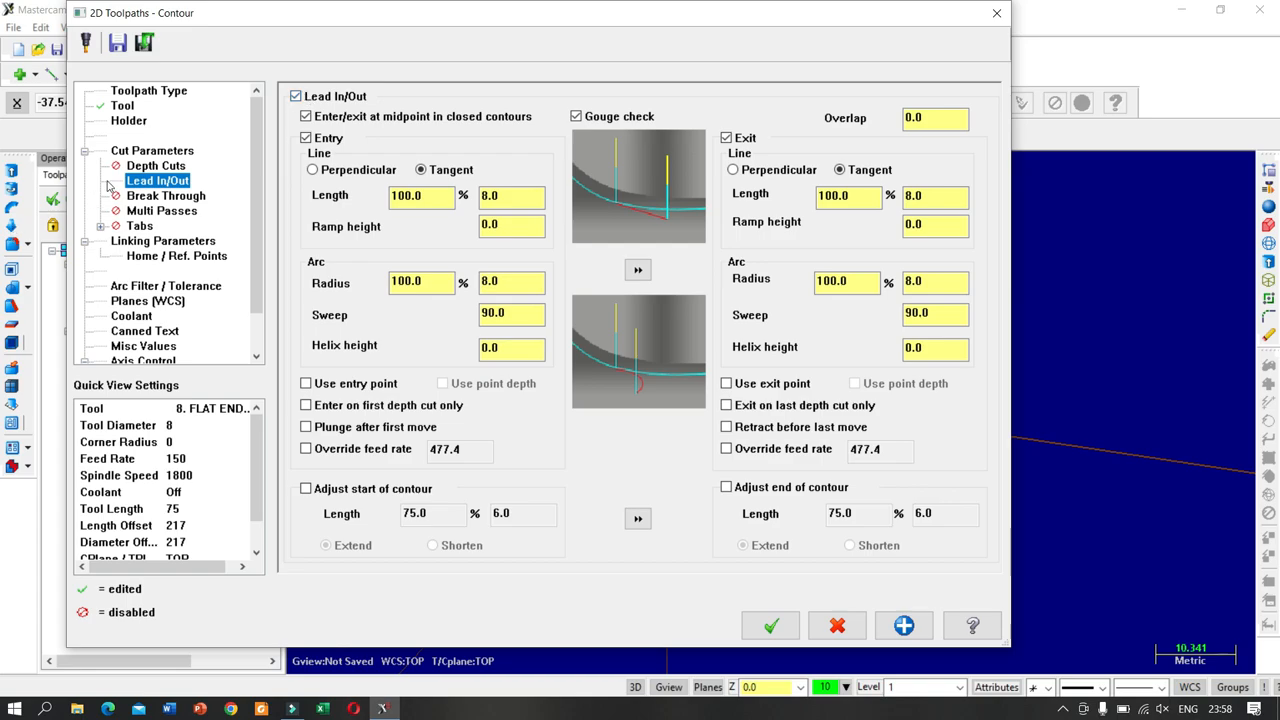
{"action": "left_click", "coordinate": [160, 211]}
{"action": "left_click", "coordinate": [316, 114]}
{"action": "left_click", "coordinate": [455, 154]}
{"action": "double_click", "coordinate": [455, 154]}
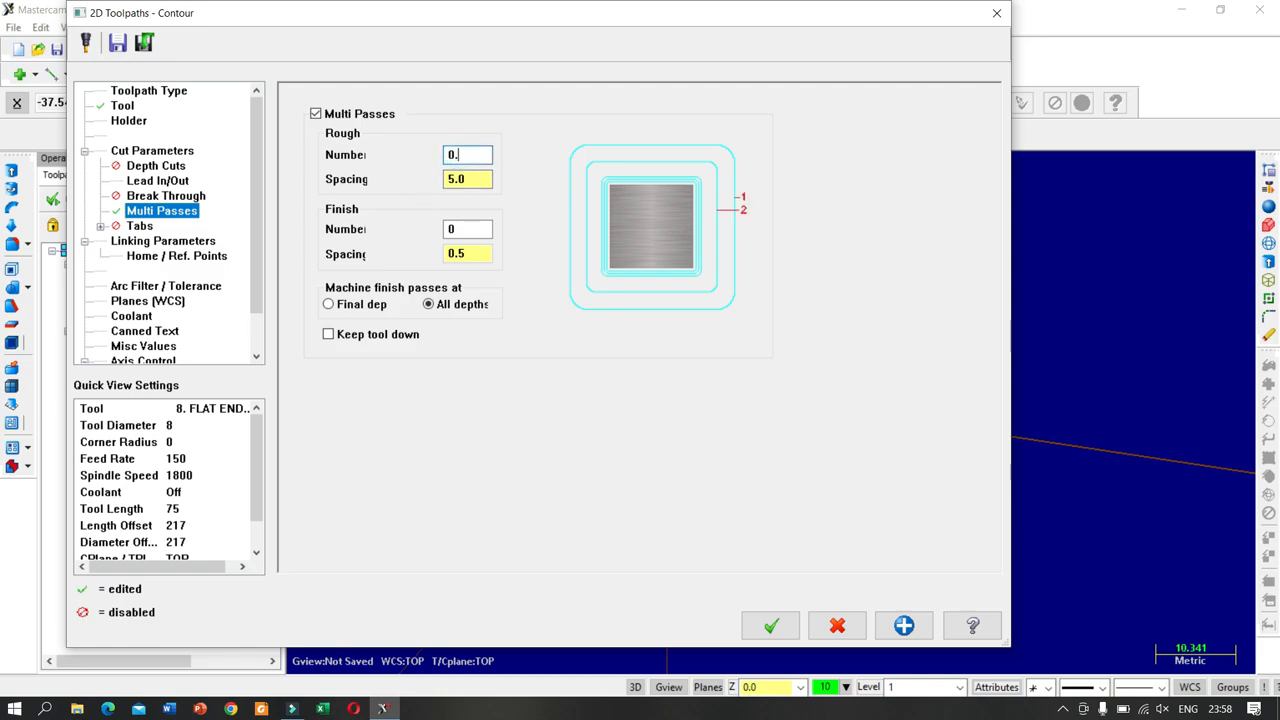
{"action": "left_click", "coordinate": [469, 227]}
{"action": "left_click_drag", "start_coordinate": [480, 179], "coordinate": [397, 183]}
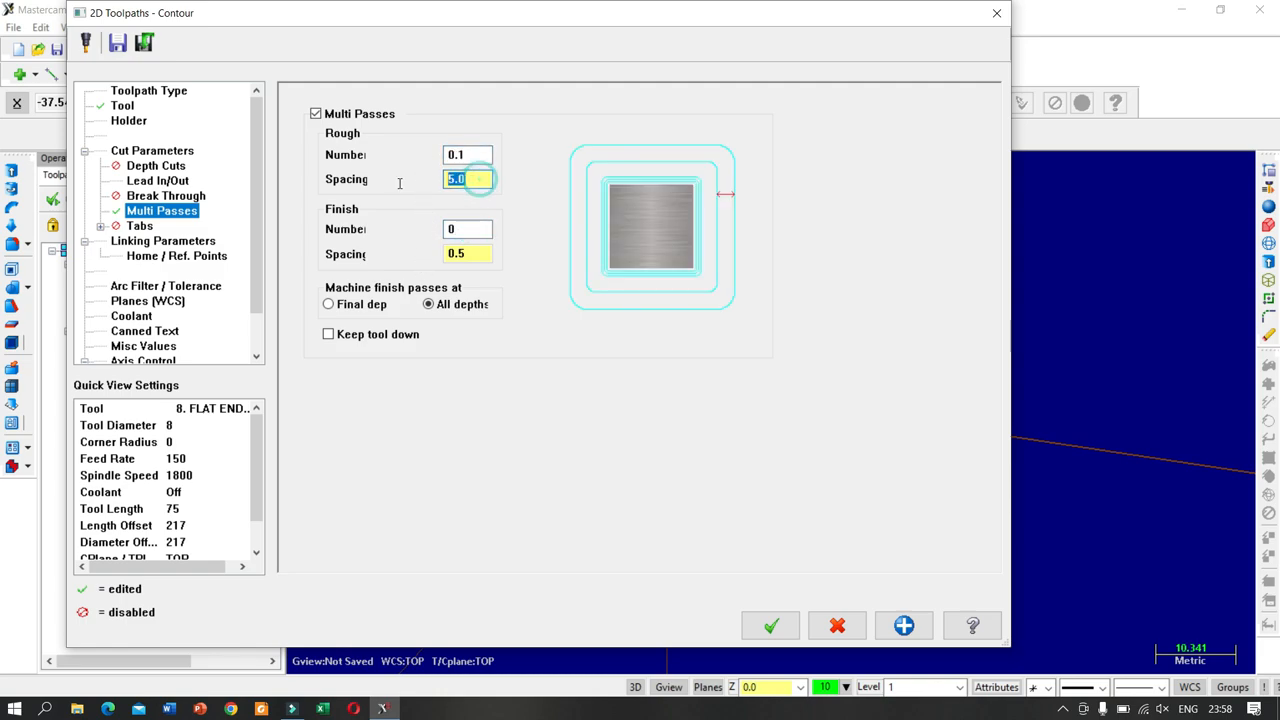
{"action": "left_click_drag", "start_coordinate": [482, 154], "coordinate": [434, 155]}
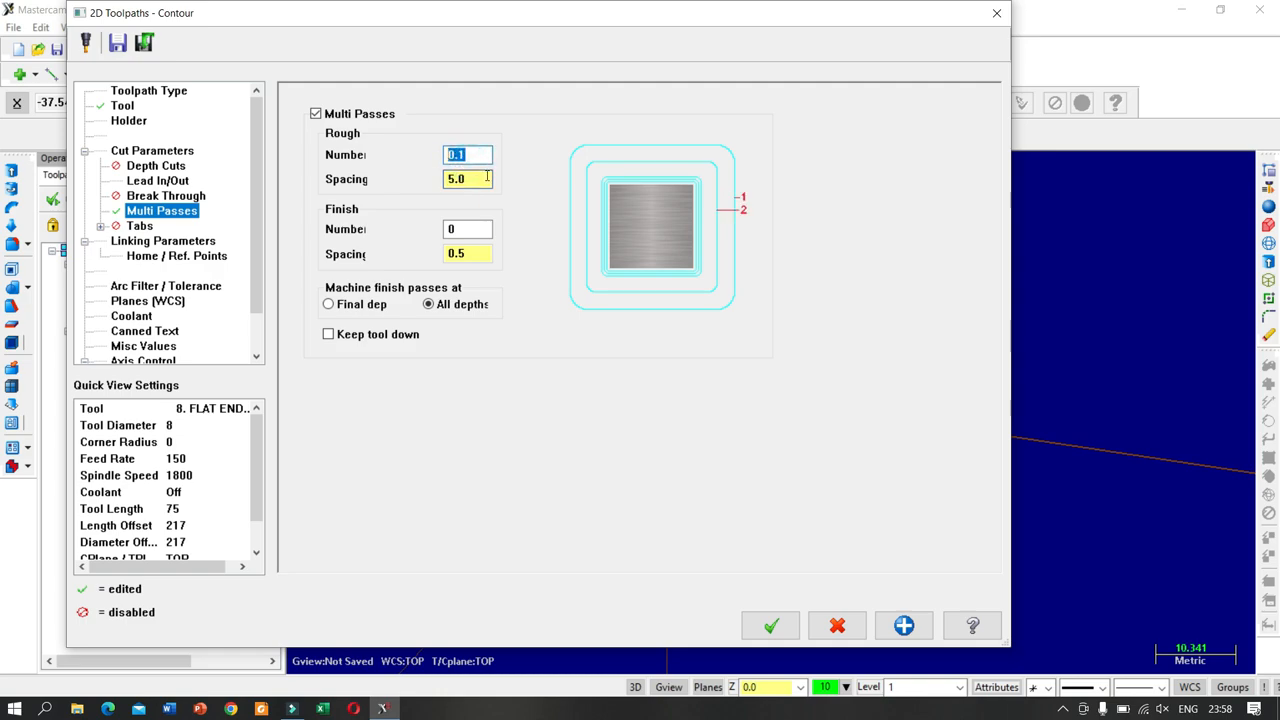
{"action": "type", "text": "2"}
{"action": "key", "text": "Tab"}
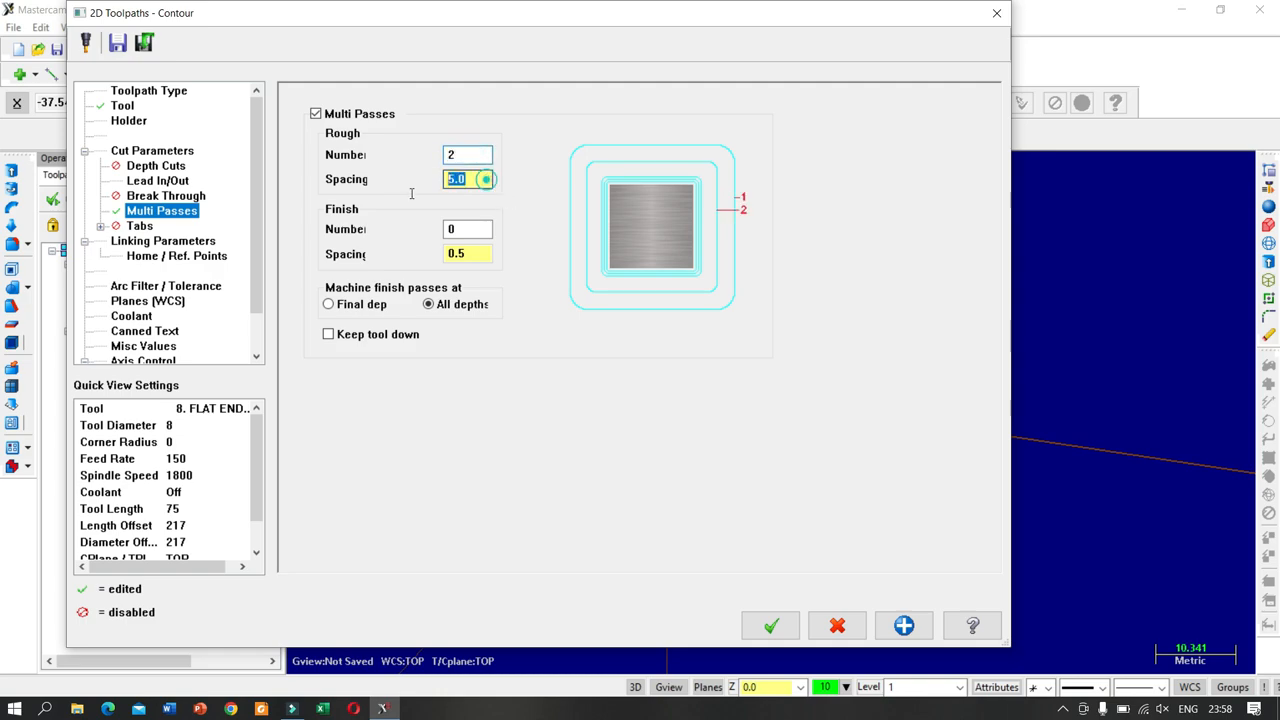
{"action": "type", "text": "0.1"}
{"action": "key", "text": "Tab"}
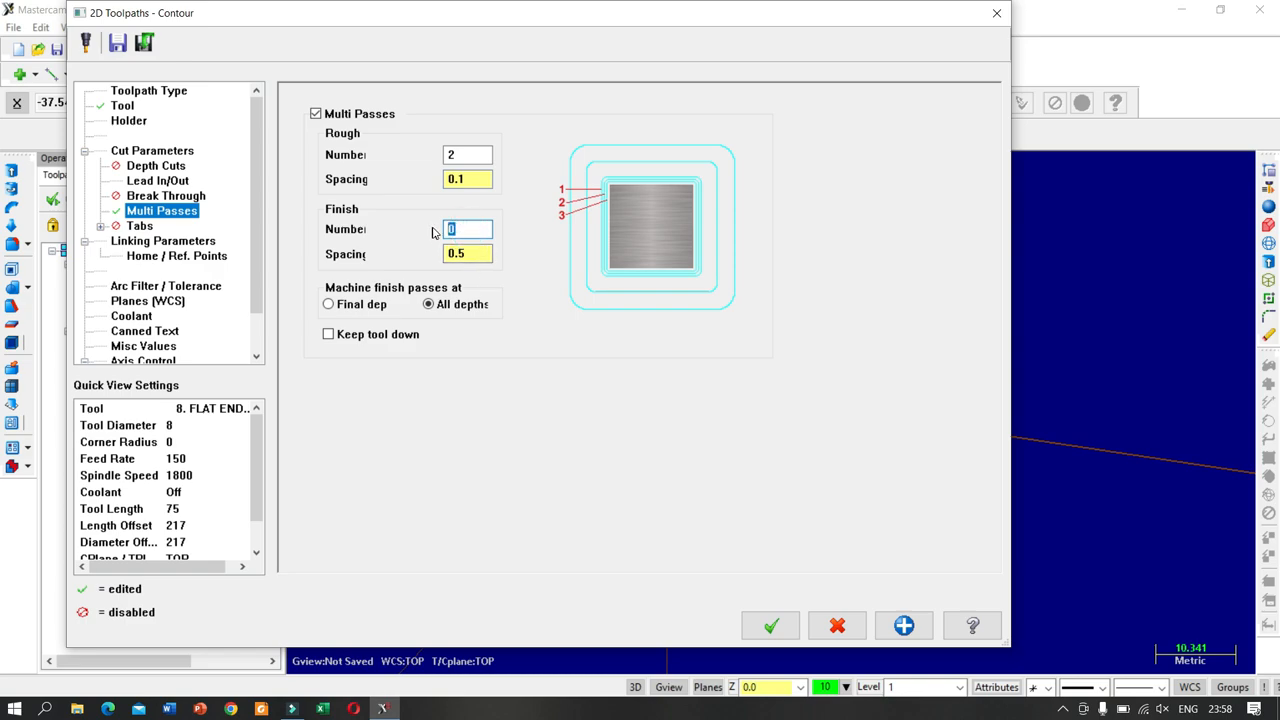
{"action": "key", "text": "Tab"}
{"action": "type", "text": "0"}
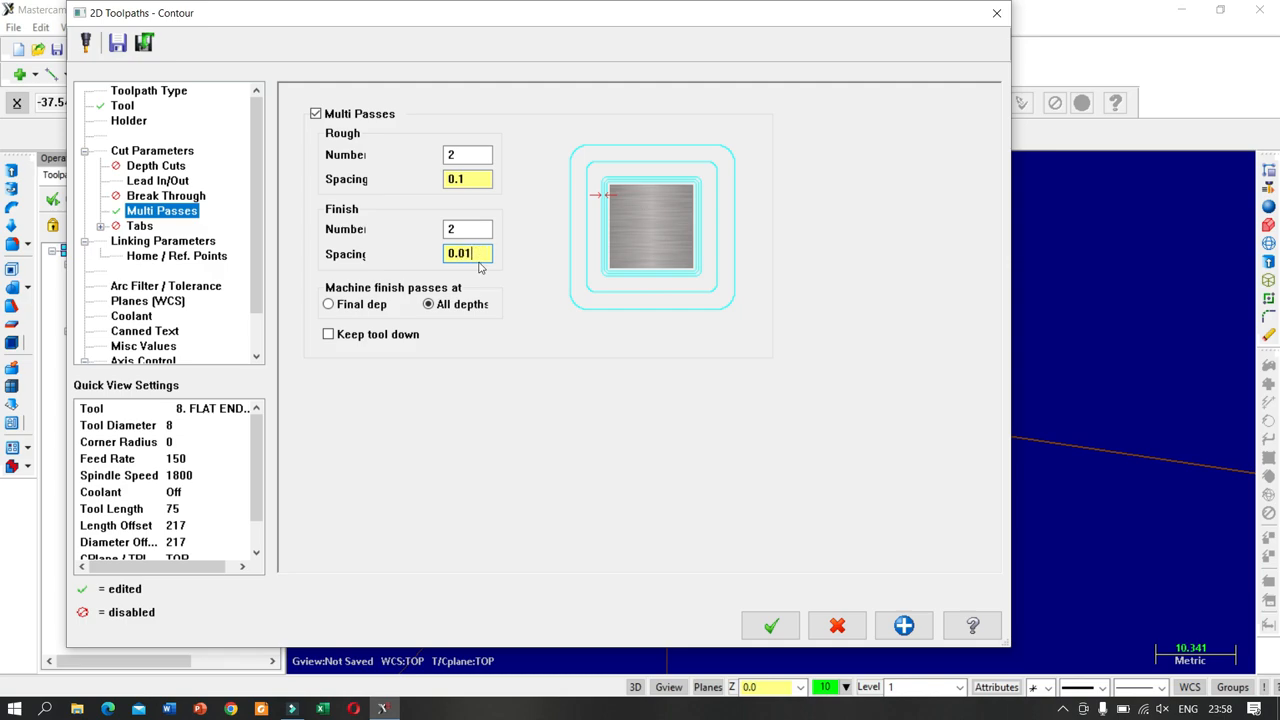
- Set the contour's absolute linking heights to depth -7.5, feed plane 3 and retract 15, and accept the toolpath
{"action": "left_click", "coordinate": [176, 242]}
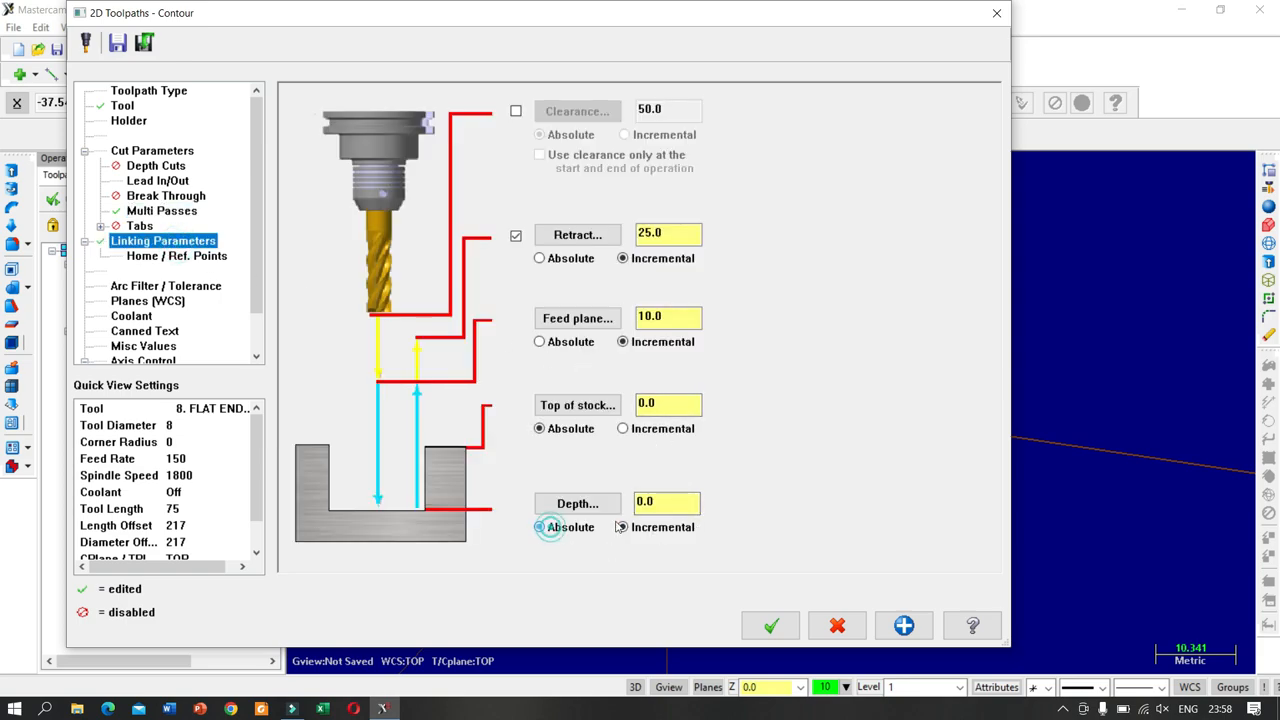
{"action": "double_click", "coordinate": [668, 507]}
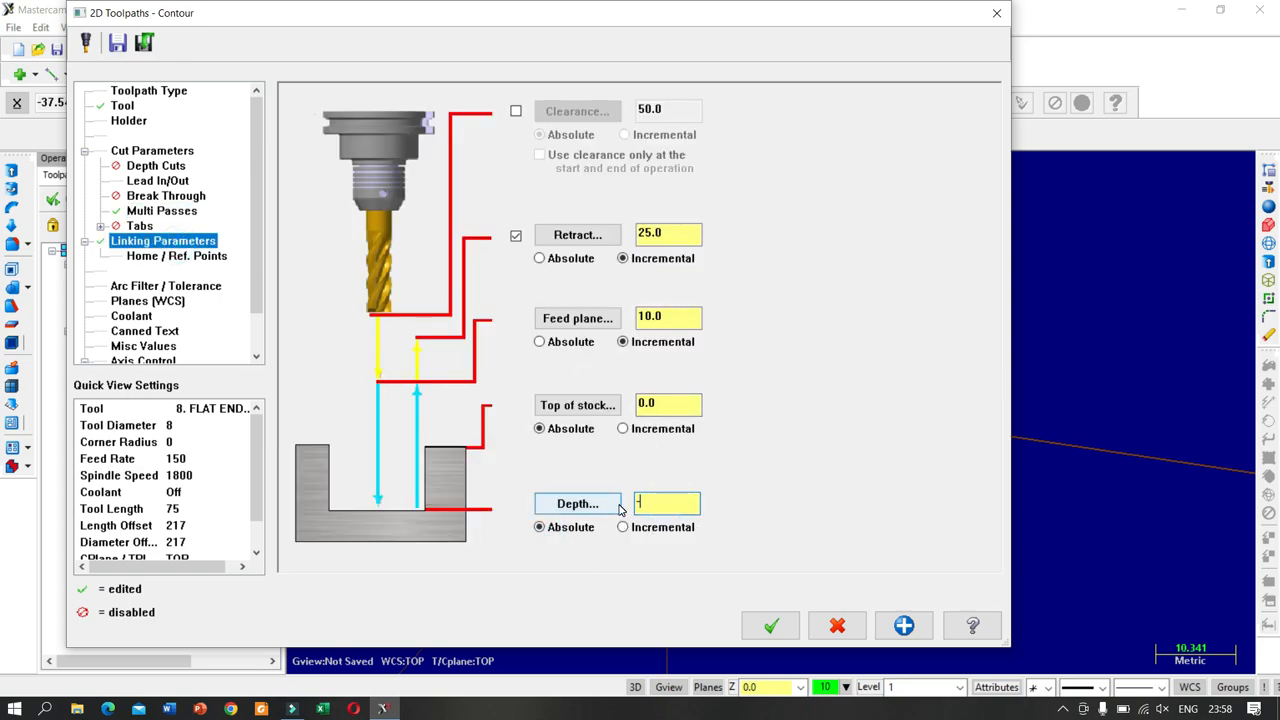
{"action": "left_click", "coordinate": [657, 403]}
{"action": "type", "text": "3"}
{"action": "left_click", "coordinate": [540, 342]}
{"action": "left_click", "coordinate": [568, 260]}
{"action": "double_click", "coordinate": [655, 233]}
{"action": "type", "text": "15"}
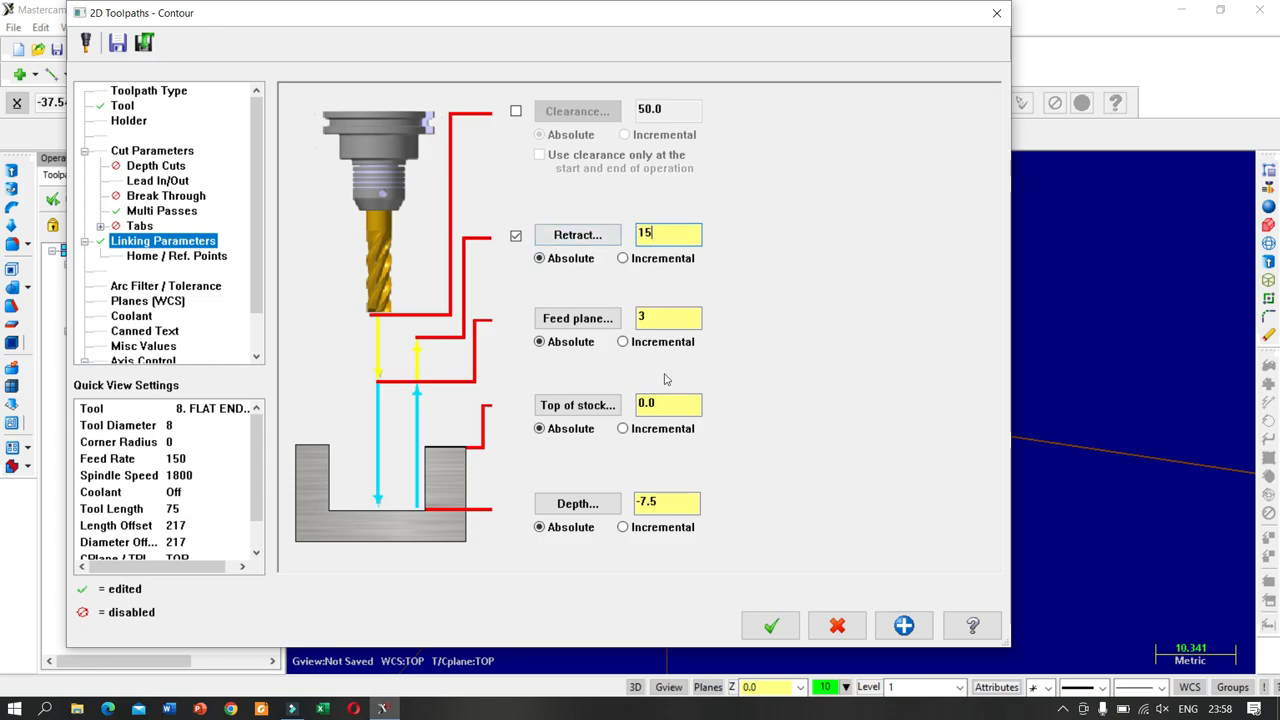
{"action": "left_click", "coordinate": [771, 625]}
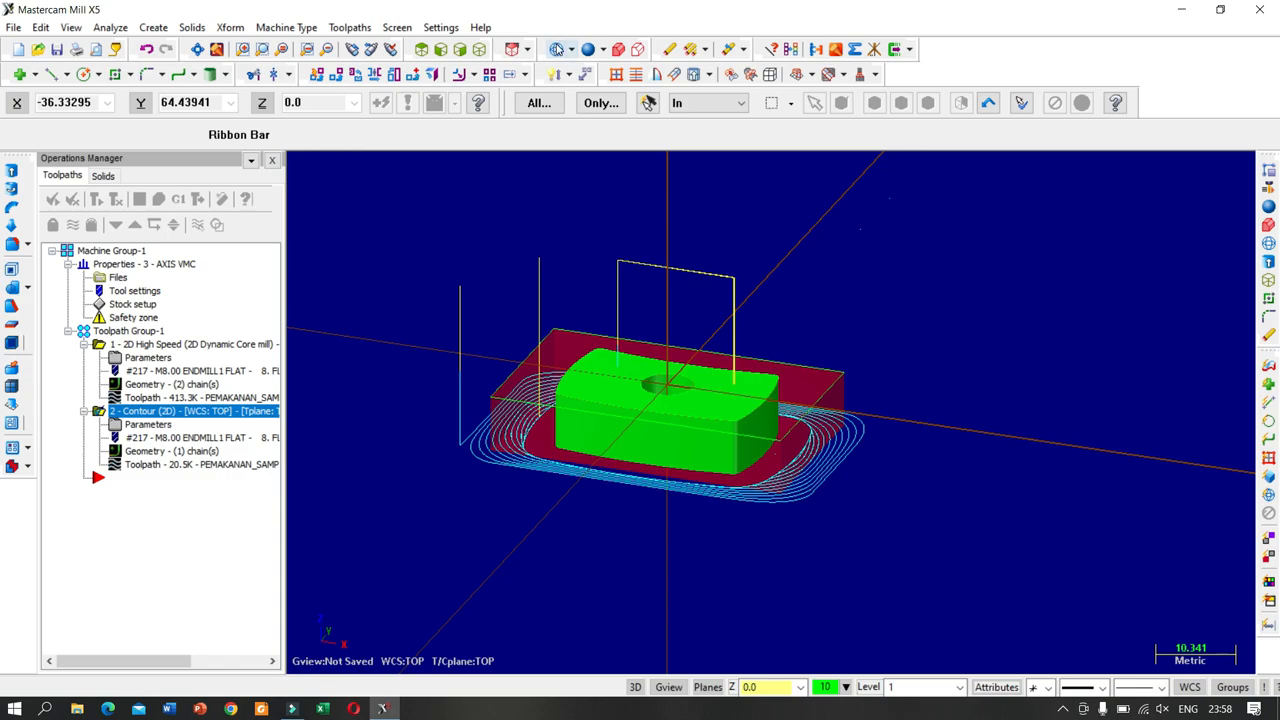
- Display the part in wireframe to expose the contour toolpath inside it
{"action": "left_click", "coordinate": [556, 49]}
{"action": "middle_click_drag", "start_coordinate": [700, 400], "coordinate": [720, 430]}
- Try the contour's cut parameters with Computer compensation and direction Left, and regenerate the toolpath
{"action": "double_click", "coordinate": [192, 425]}
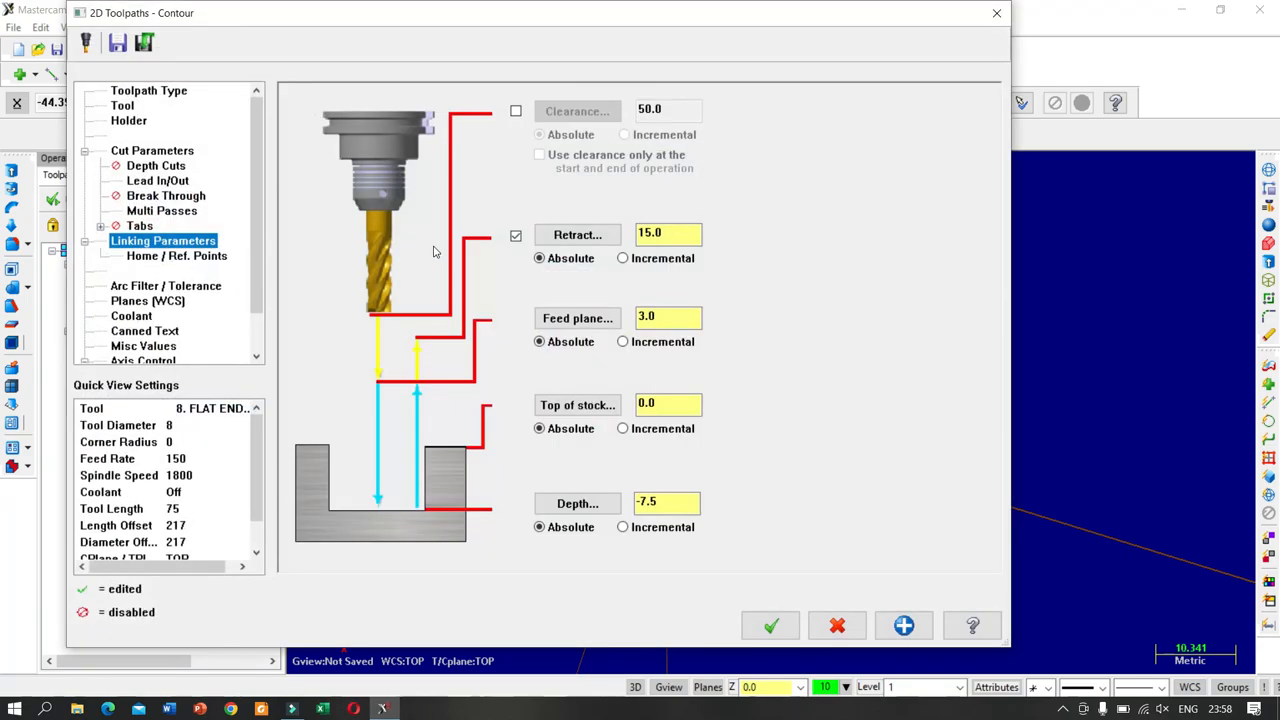
{"action": "left_click", "coordinate": [155, 151]}
{"action": "left_click", "coordinate": [528, 127]}
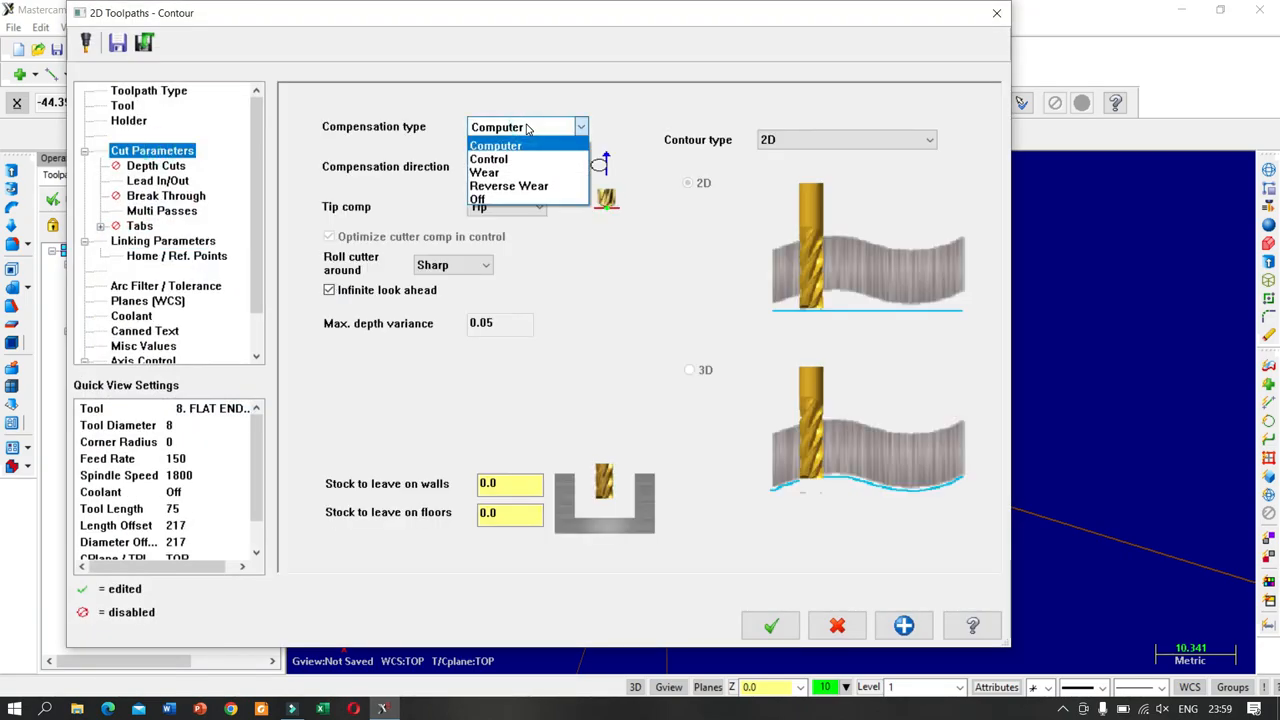
{"action": "left_click", "coordinate": [528, 127]}
{"action": "left_click", "coordinate": [507, 167]}
{"action": "left_click", "coordinate": [502, 193]}
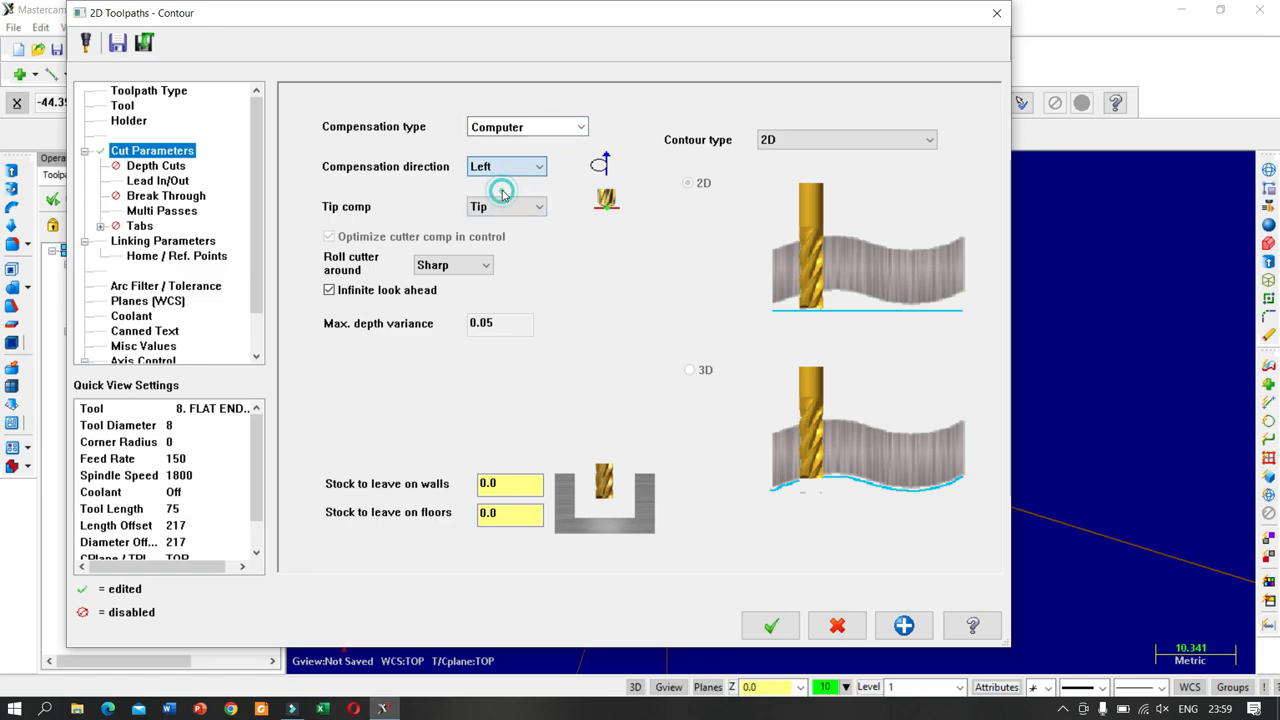
{"action": "left_click", "coordinate": [771, 625]}
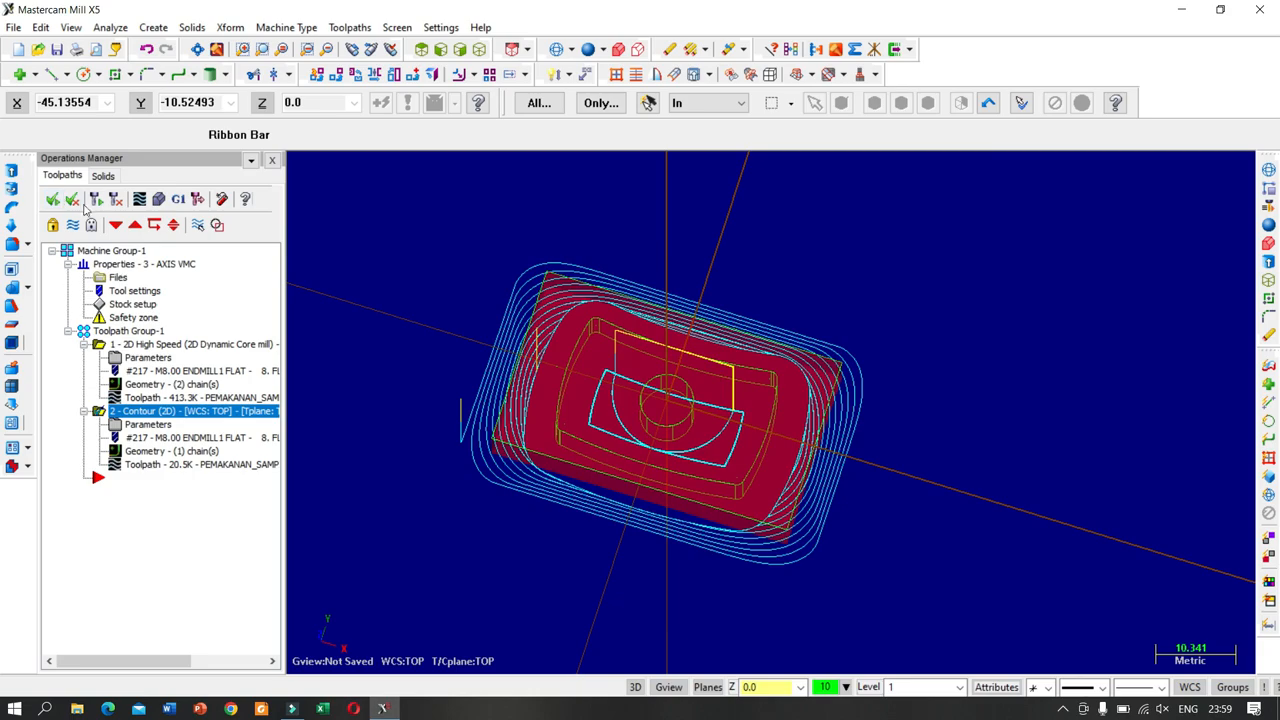
{"action": "left_click", "coordinate": [96, 201]}
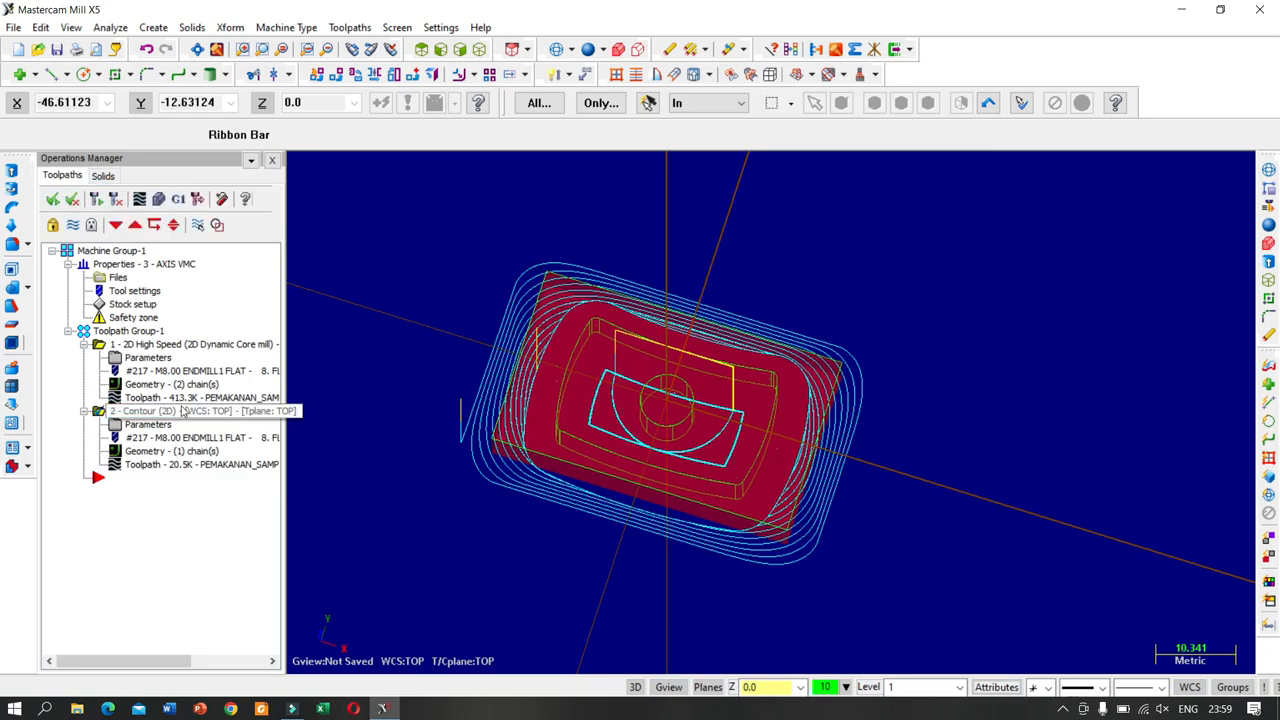
{"action": "middle_click_drag", "start_coordinate": [672, 438], "coordinate": [745, 445]}
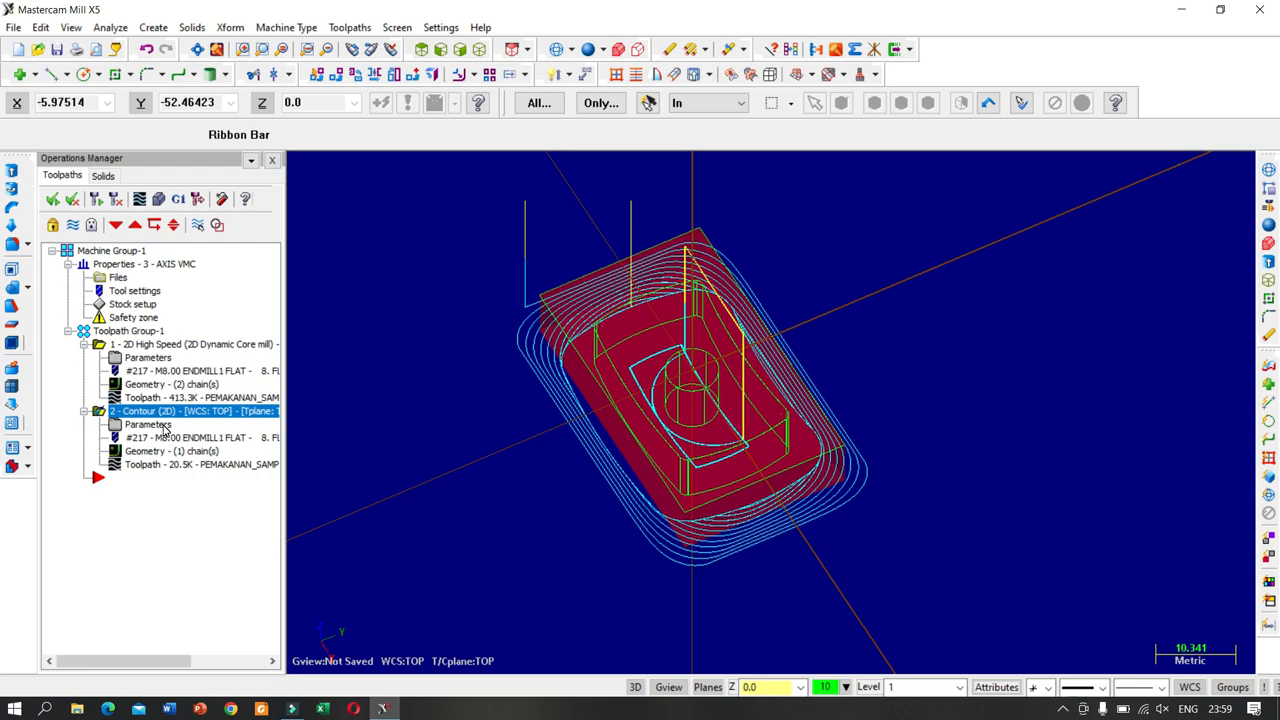
- Set the contour's cutter compensation direction to Right and regenerate the toolpath
{"action": "left_click", "coordinate": [157, 432]}
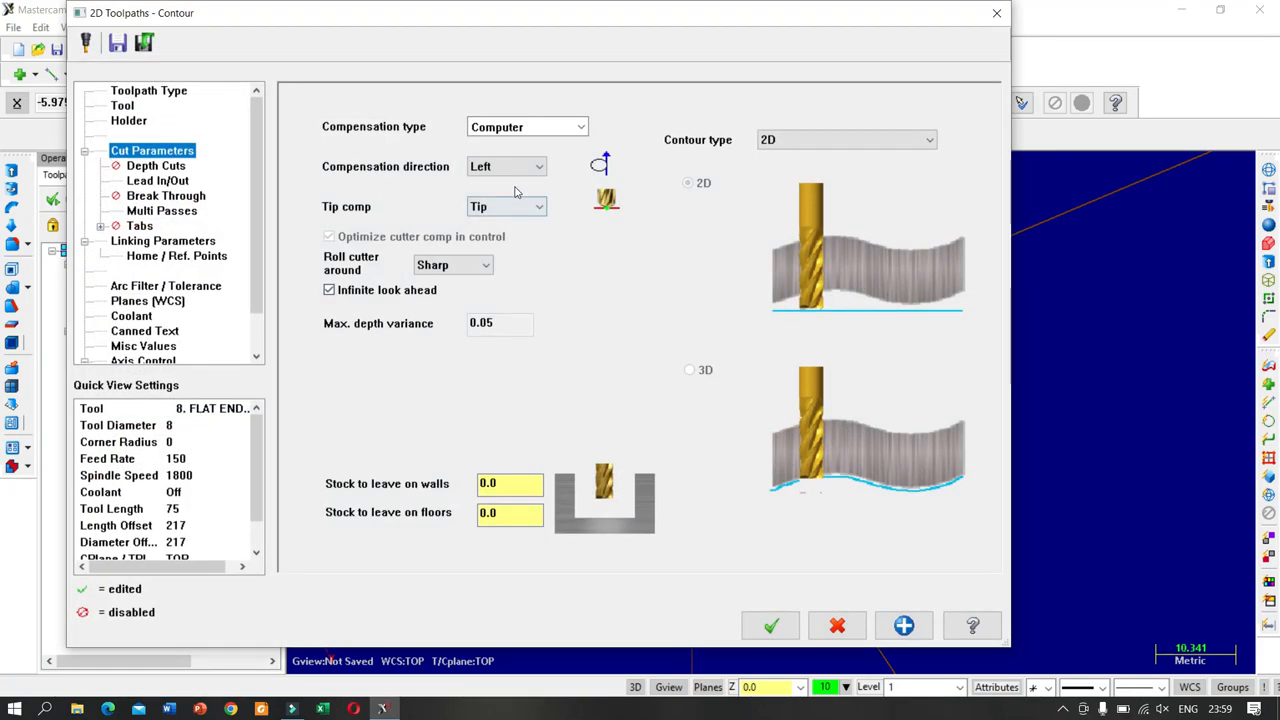
{"action": "left_click", "coordinate": [517, 168]}
{"action": "left_click", "coordinate": [514, 201]}
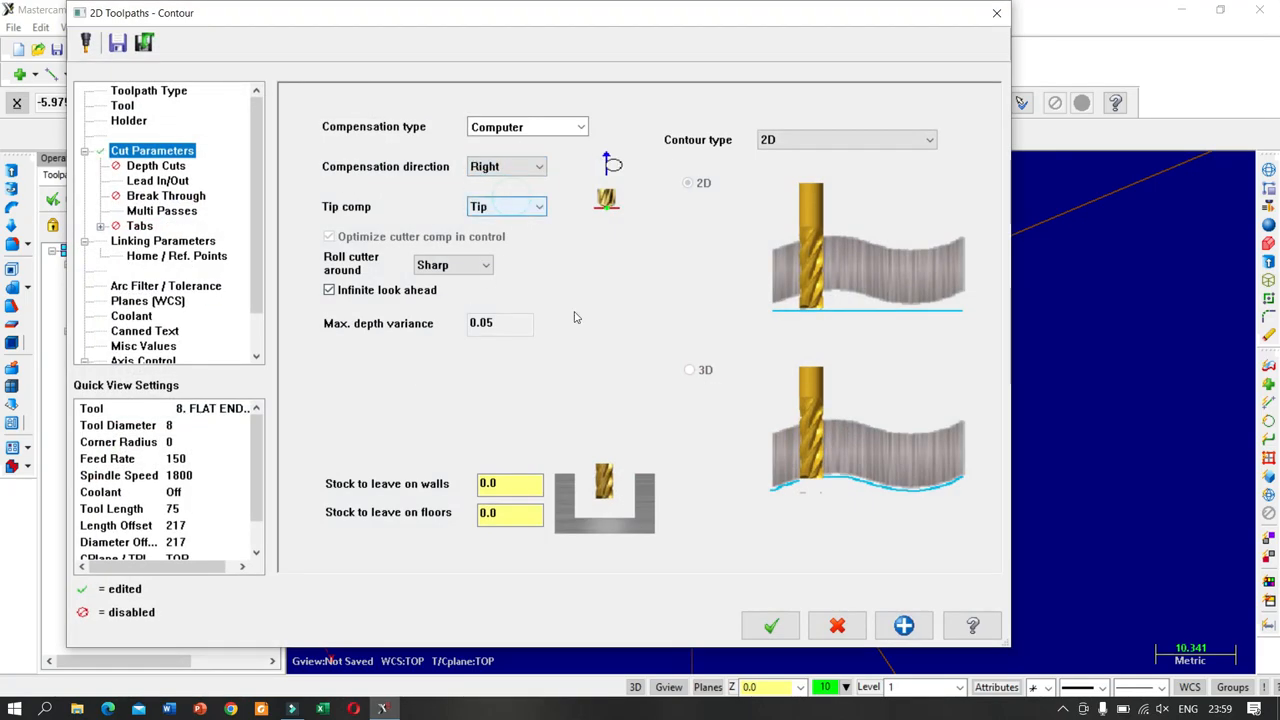
{"action": "left_click", "coordinate": [771, 625]}
{"action": "left_click", "coordinate": [118, 198]}
{"action": "scroll", "coordinate": [616, 399], "scroll_direction": "up", "scroll_amount": 1}
{"action": "middle_click_drag", "start_coordinate": [638, 511], "coordinate": [583, 471]}
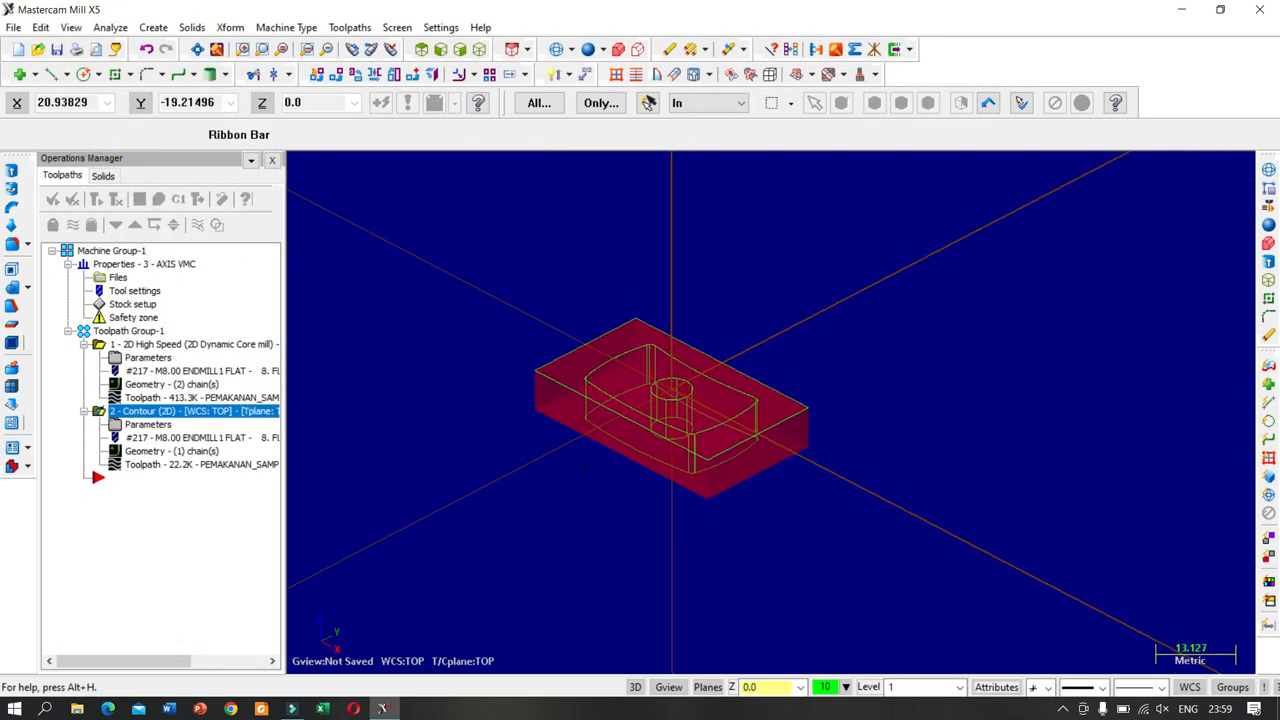
{"action": "middle_click_drag", "start_coordinate": [684, 334], "coordinate": [681, 373]}
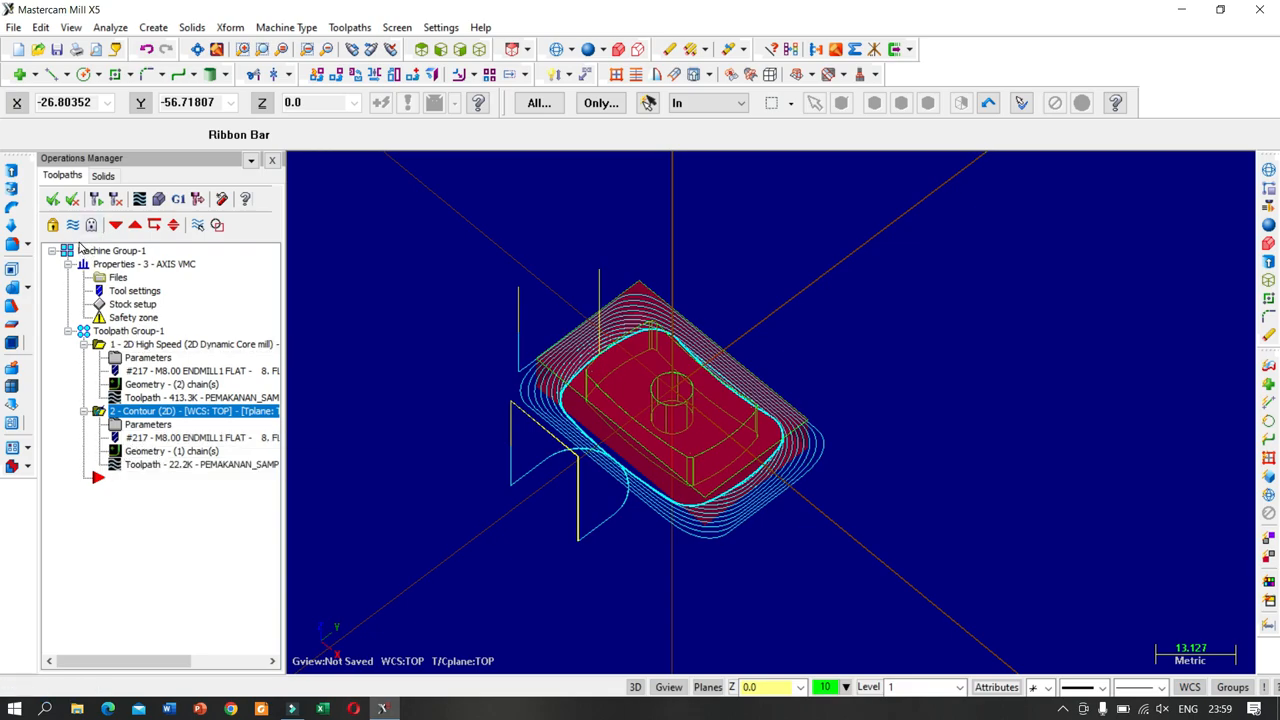
- Open the backplot of both operations, then examine the core mill and contour toolpaths around the part
{"action": "left_click", "coordinate": [52, 198]}
{"action": "left_click", "coordinate": [139, 199]}
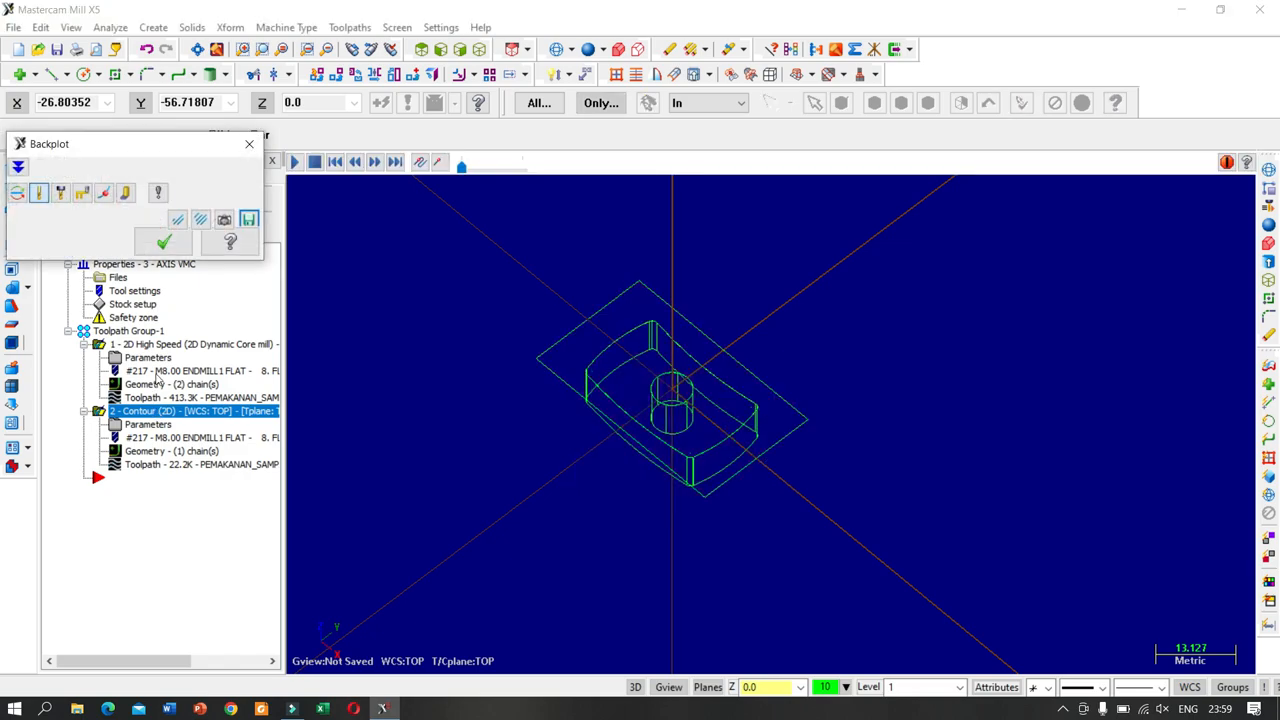
{"action": "left_click", "coordinate": [18, 166]}
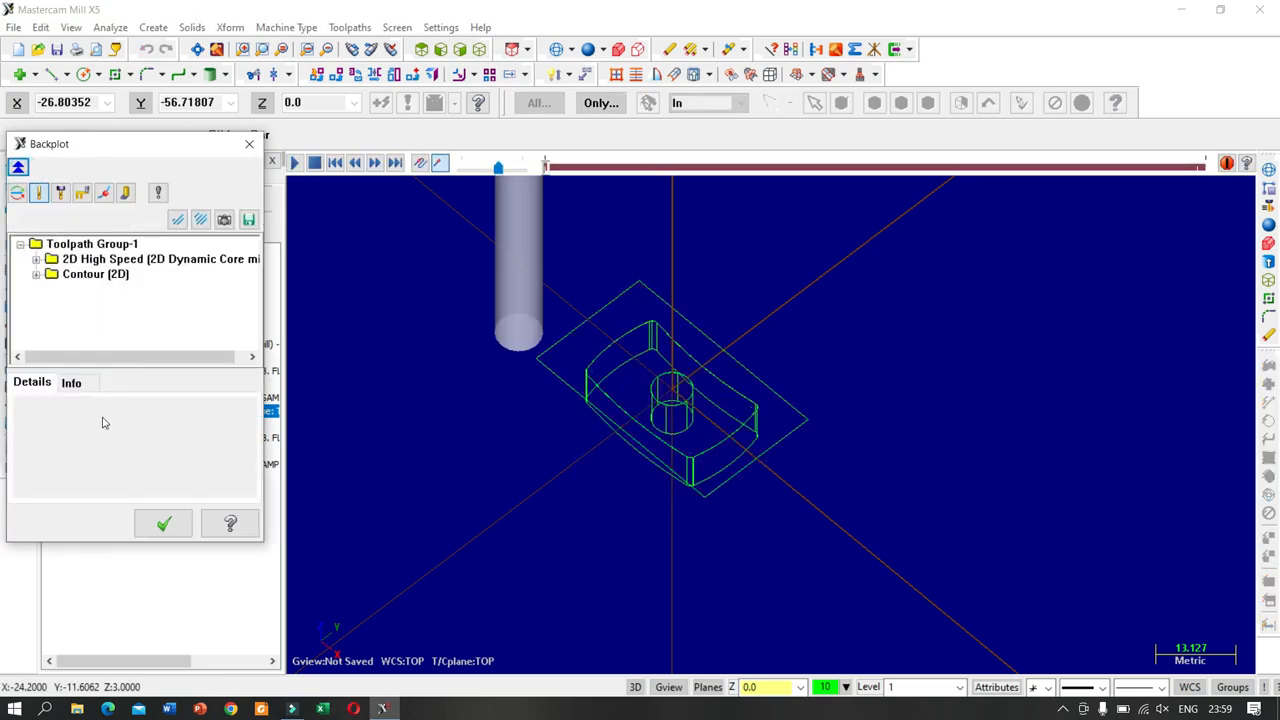
{"action": "left_click", "coordinate": [88, 385]}
{"action": "left_click", "coordinate": [166, 525]}
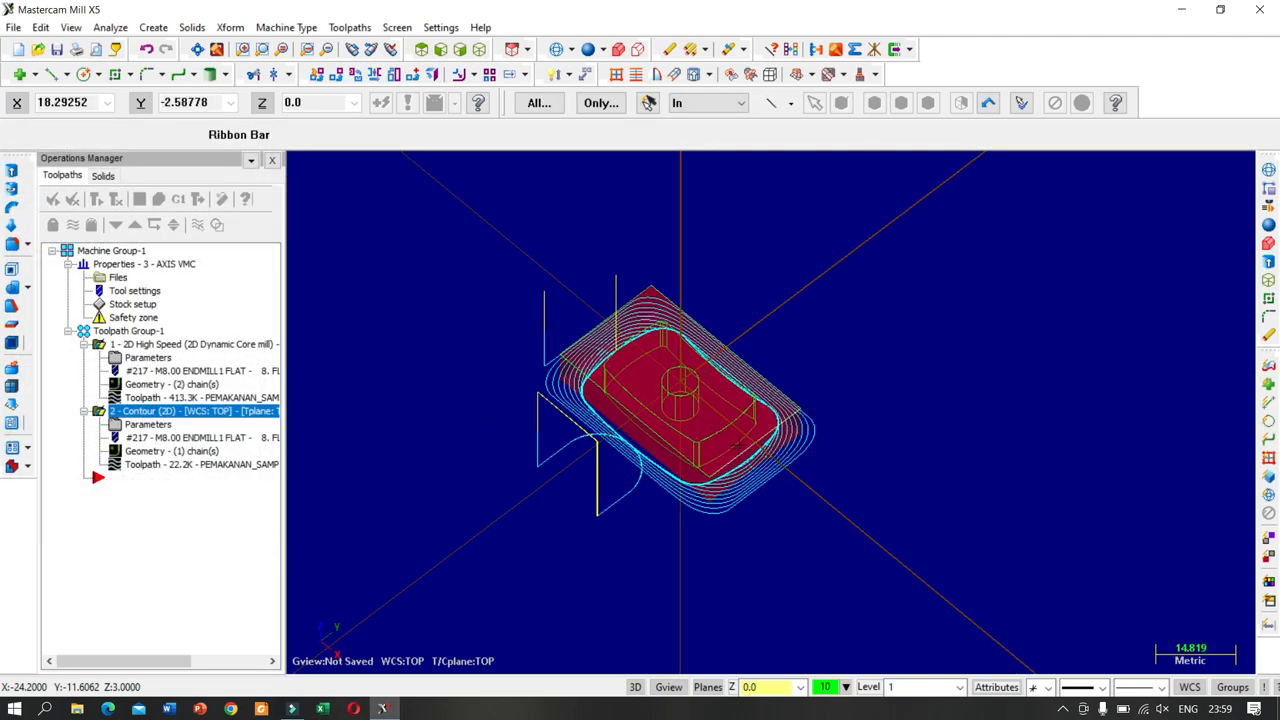
{"action": "scroll", "coordinate": [785, 455], "scroll_direction": "up", "scroll_amount": 2}
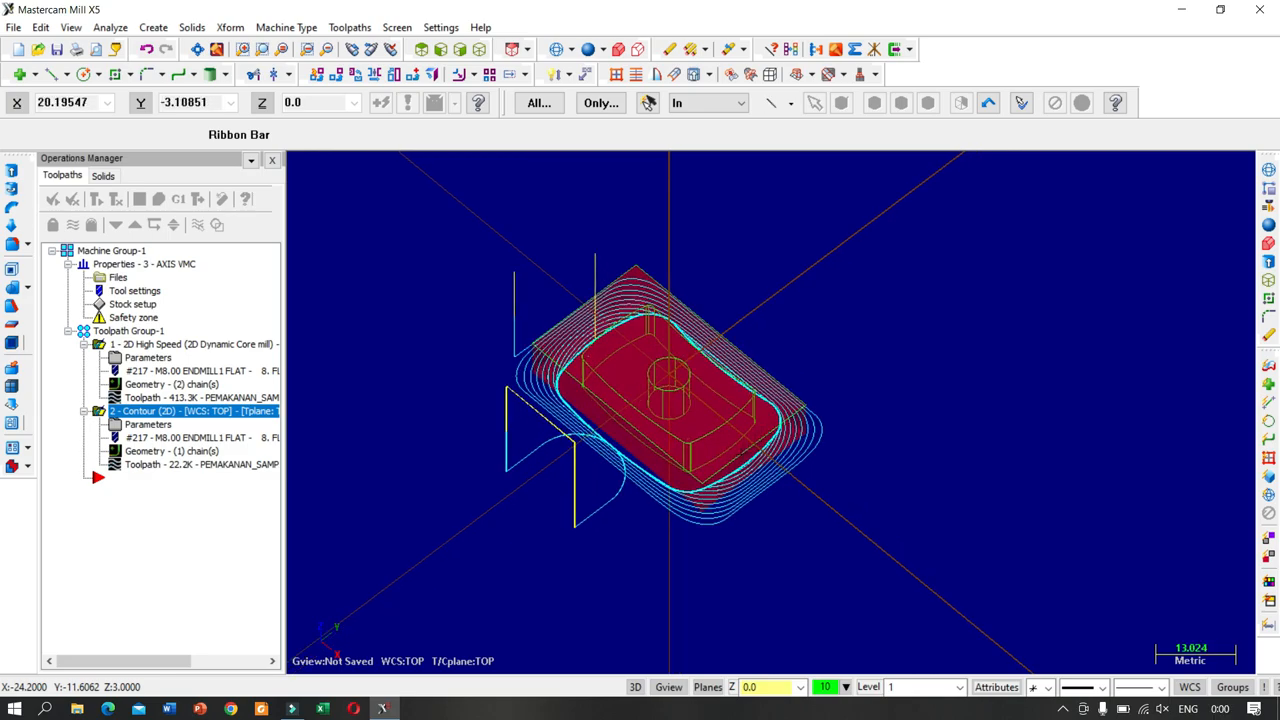
{"action": "middle_click_drag", "start_coordinate": [797, 514], "coordinate": [722, 255]}
{"action": "middle_click_drag", "start_coordinate": [722, 190], "coordinate": [818, 358]}
{"action": "scroll", "coordinate": [641, 296], "scroll_direction": "down", "scroll_amount": 3}
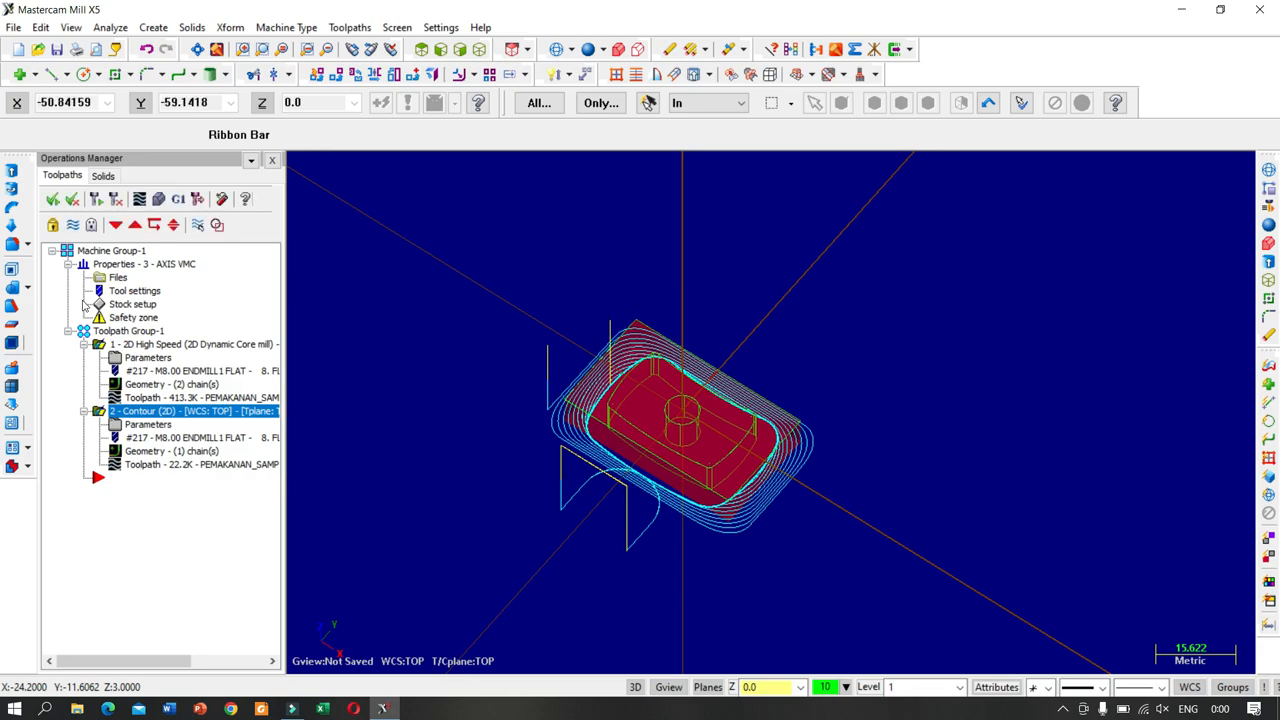
- Create a new toolpath group in Machine Group-1
{"action": "right_click", "coordinate": [109, 254]}
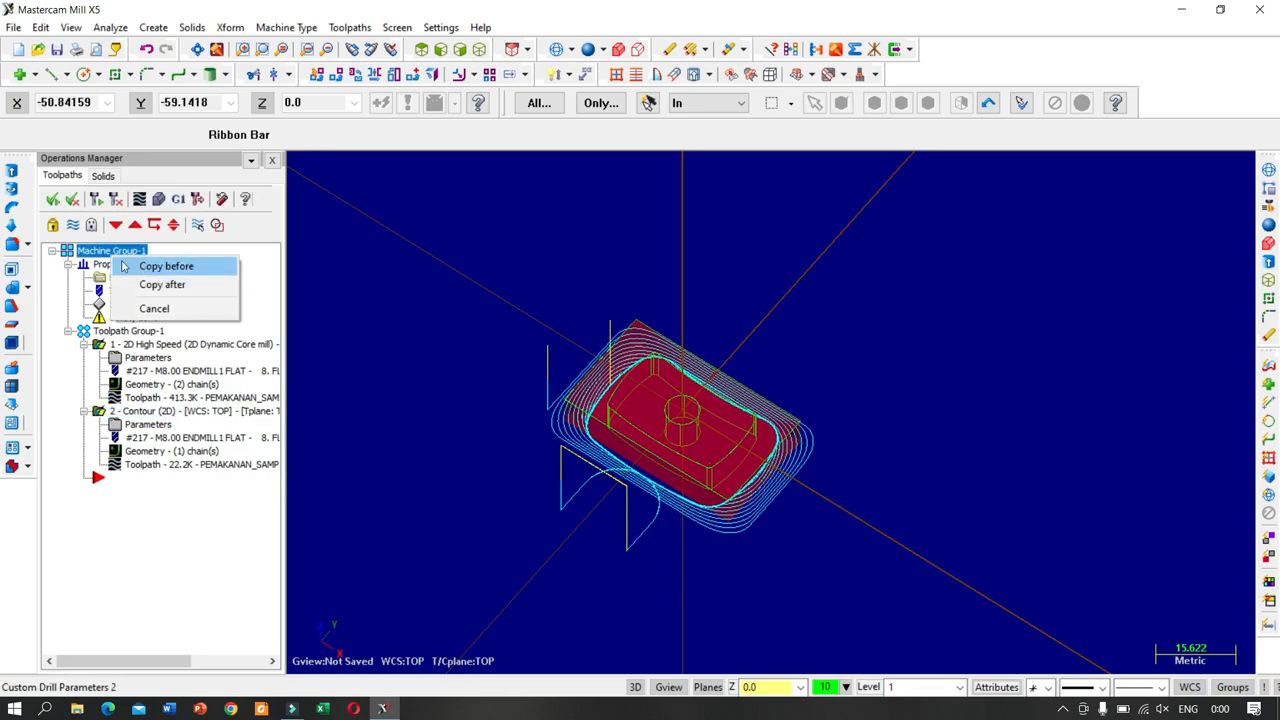
{"action": "left_click", "coordinate": [79, 253]}
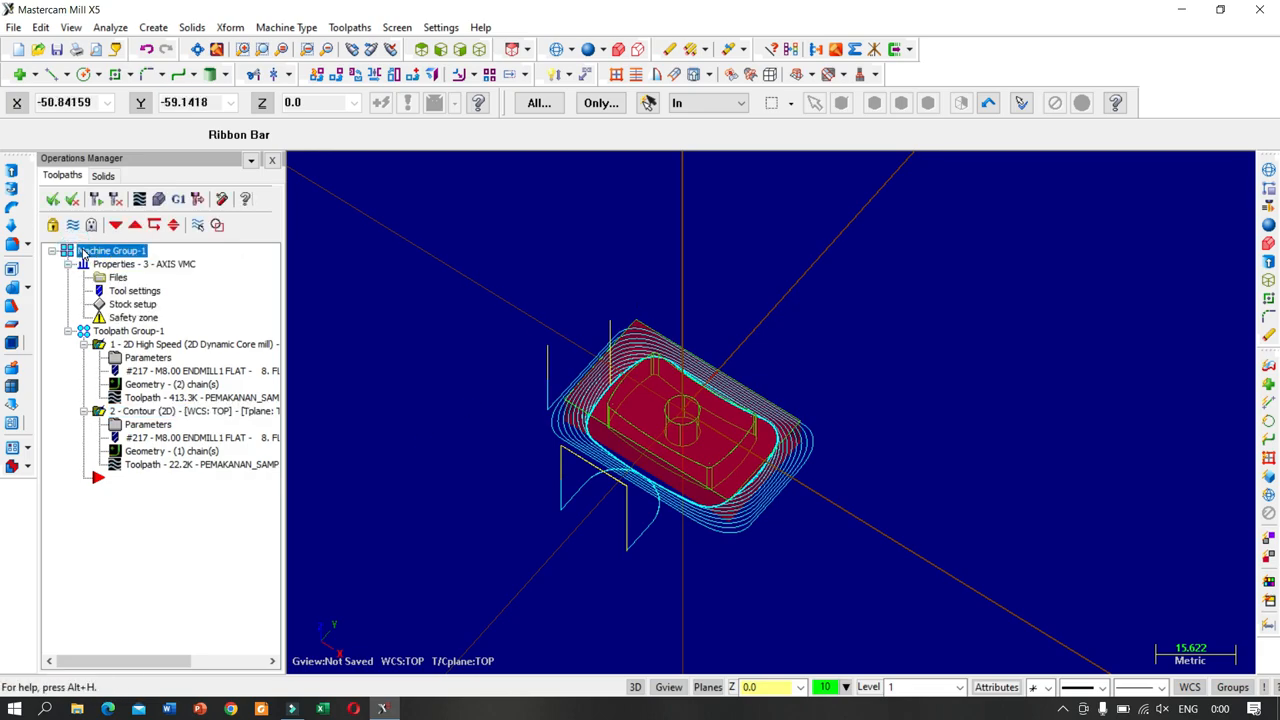
{"action": "right_click", "coordinate": [66, 244]}
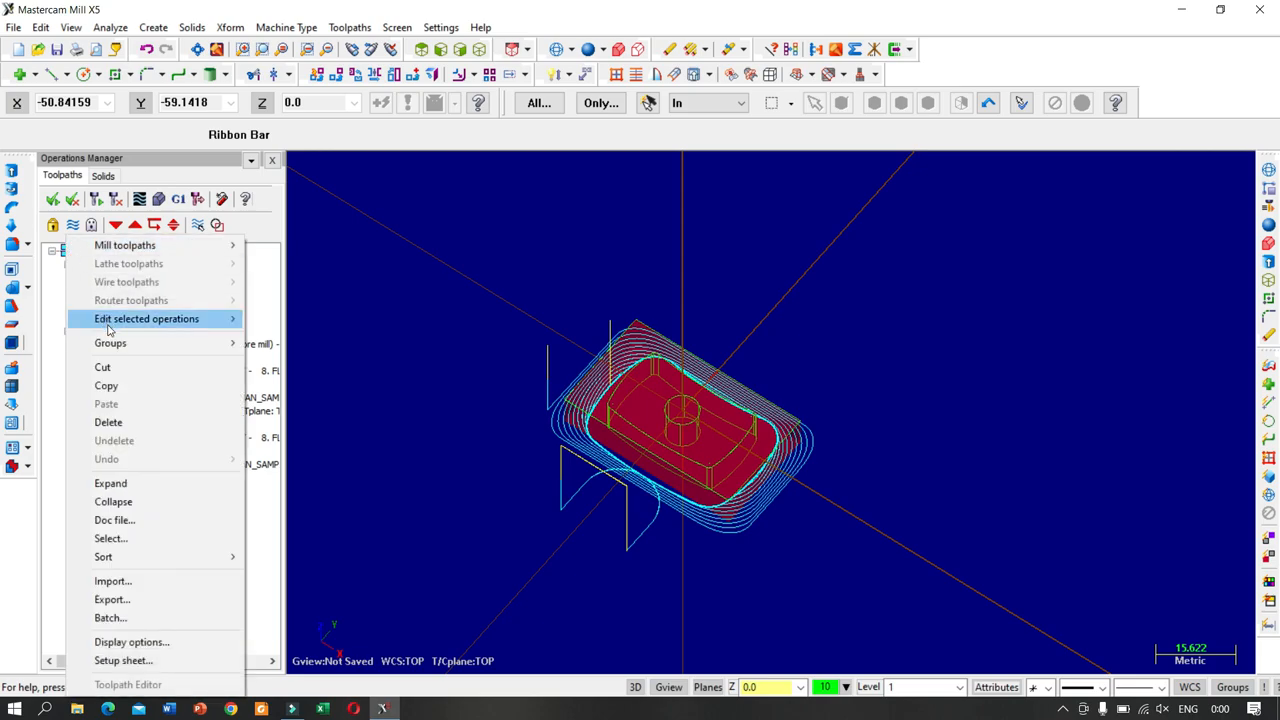
{"action": "mouse_move", "coordinate": [117, 348]}
{"action": "left_click", "coordinate": [330, 362]}
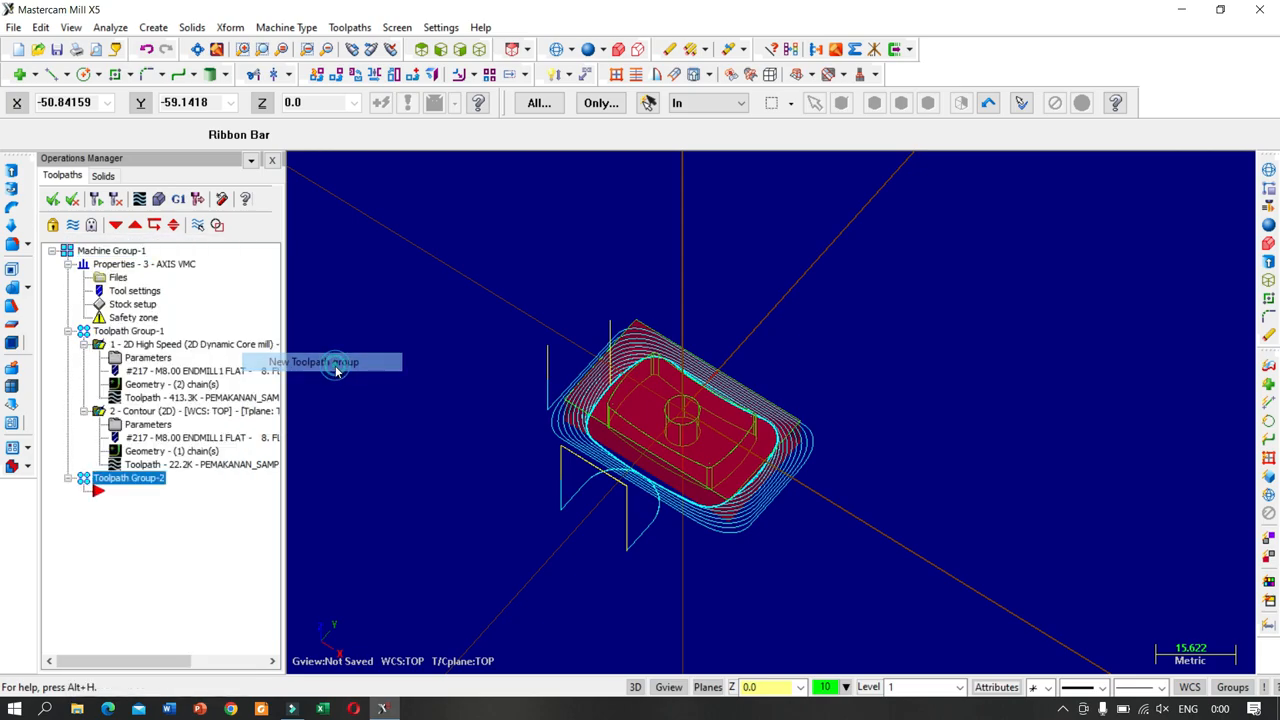
- Rename the new toolpath group to bordantap
{"action": "left_click", "coordinate": [148, 479]}
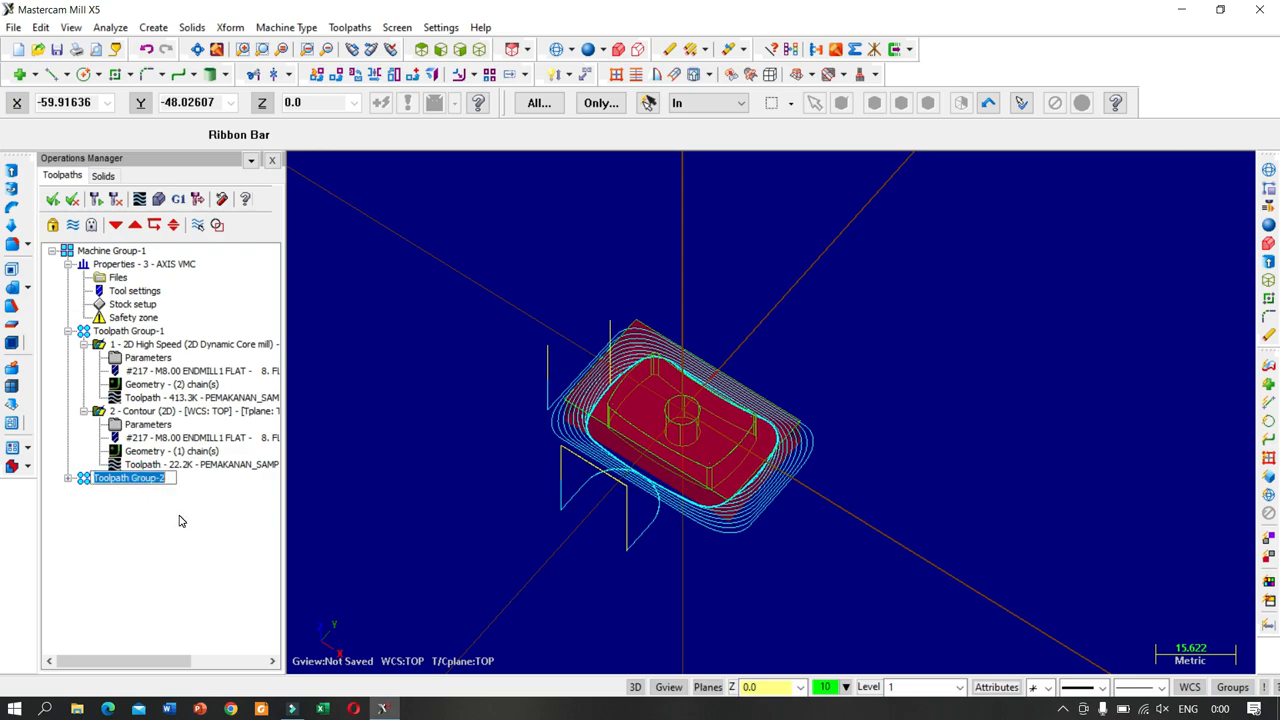
{"action": "left_click", "coordinate": [170, 512]}
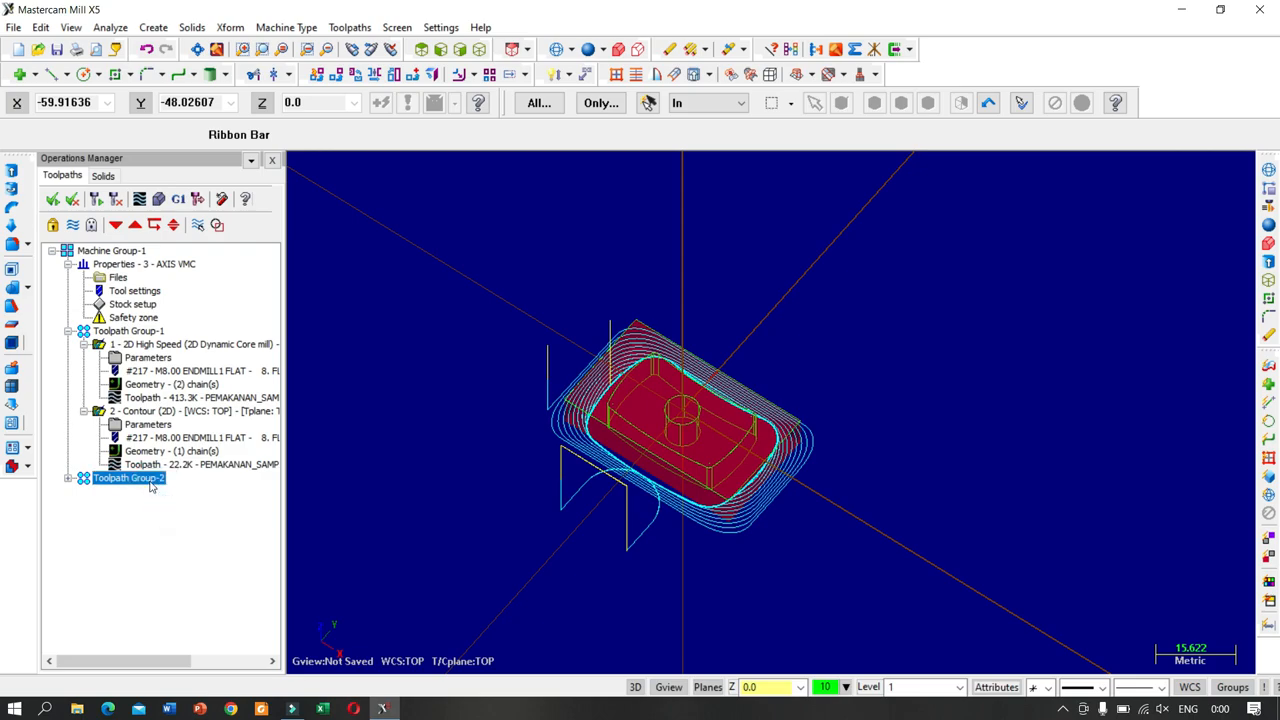
{"action": "left_click", "coordinate": [126, 331]}
{"action": "left_click", "coordinate": [130, 482]}
{"action": "left_click", "coordinate": [130, 480]}
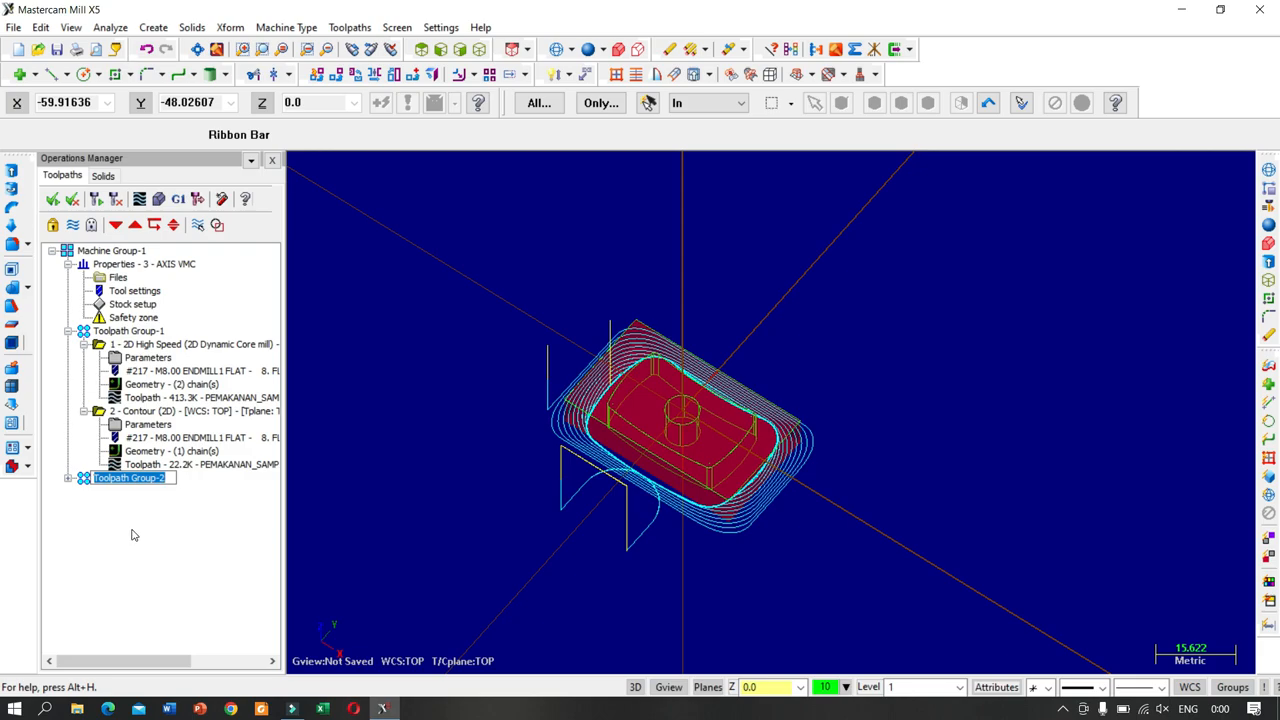
{"action": "type", "text": "bordantap"}
{"action": "key", "text": "Return"}
{"action": "left_click", "coordinate": [119, 222]}
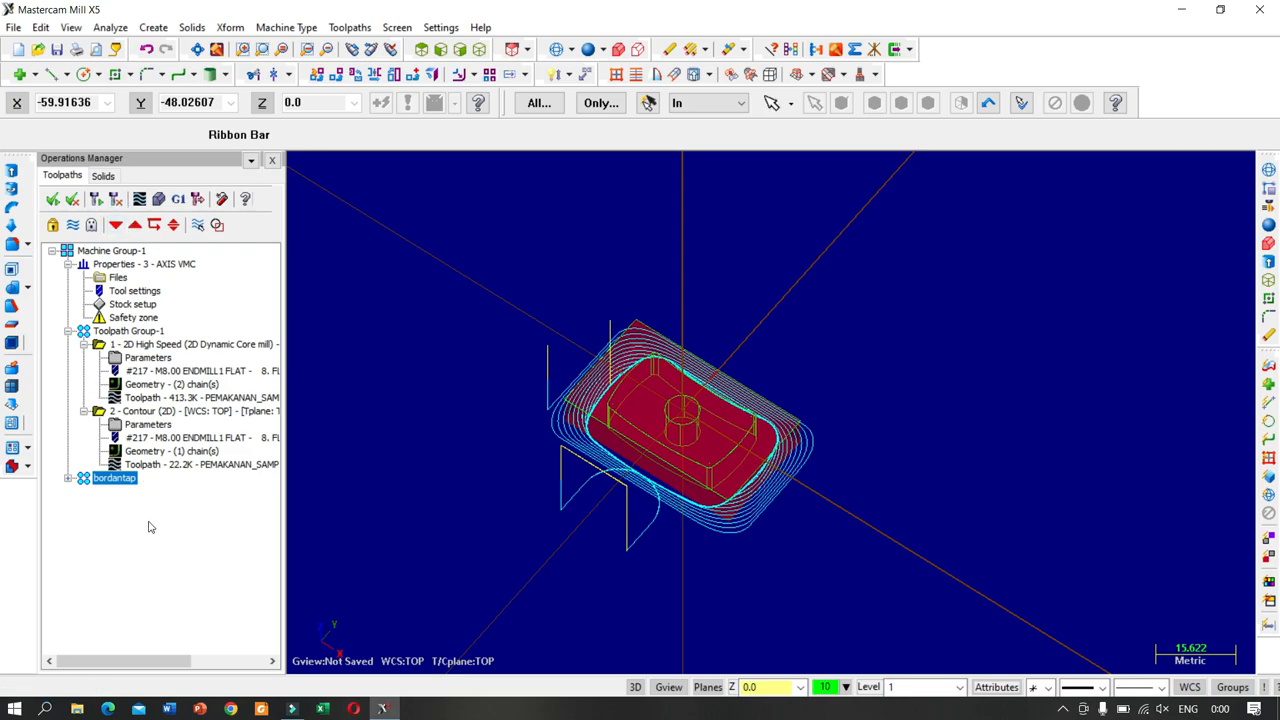
- Start a contour toolpath in the bordantap group, chaining the lower circular edge of the central hole
{"action": "left_click", "coordinate": [69, 478]}
{"action": "right_click", "coordinate": [113, 494]}
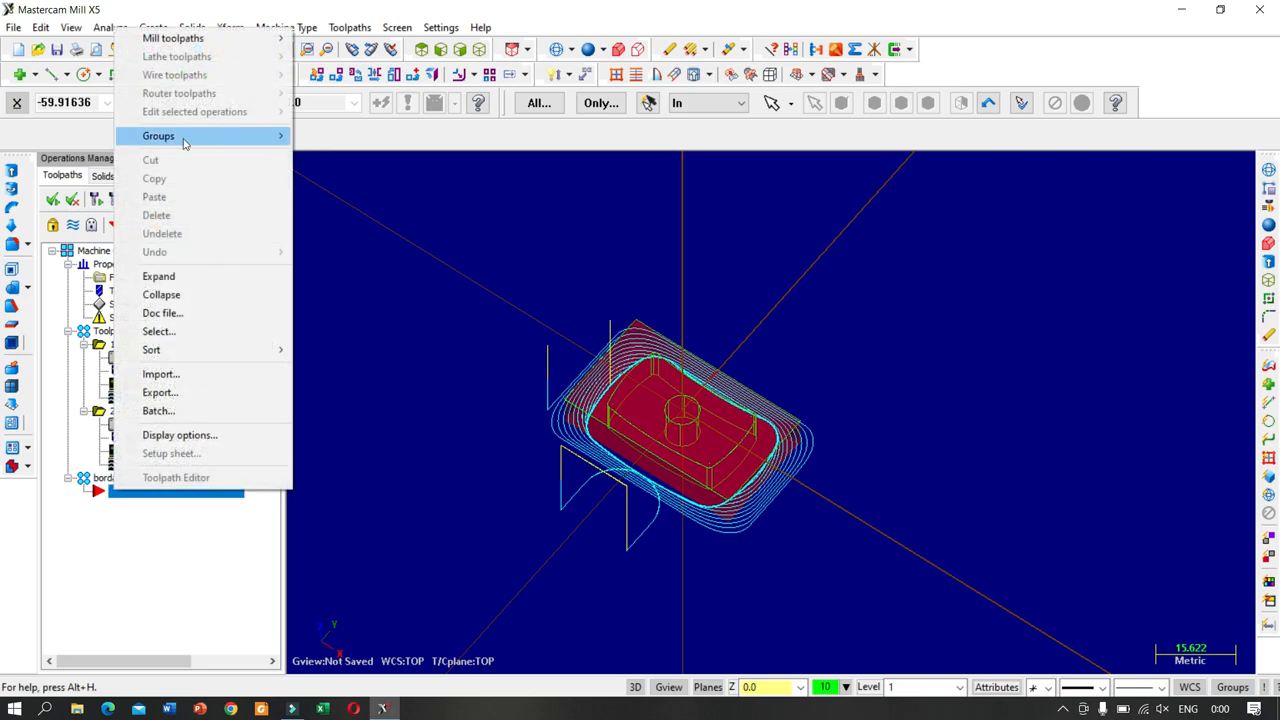
{"action": "left_click", "coordinate": [182, 38]}
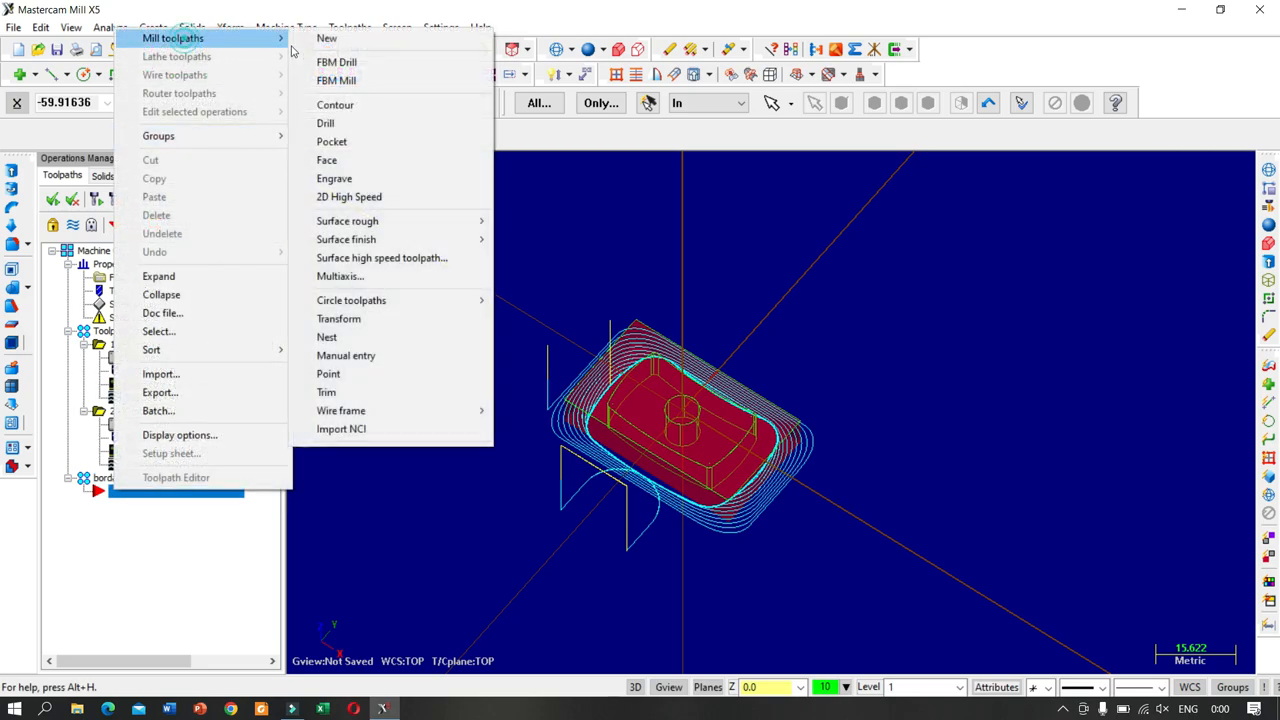
{"action": "left_click", "coordinate": [367, 110]}
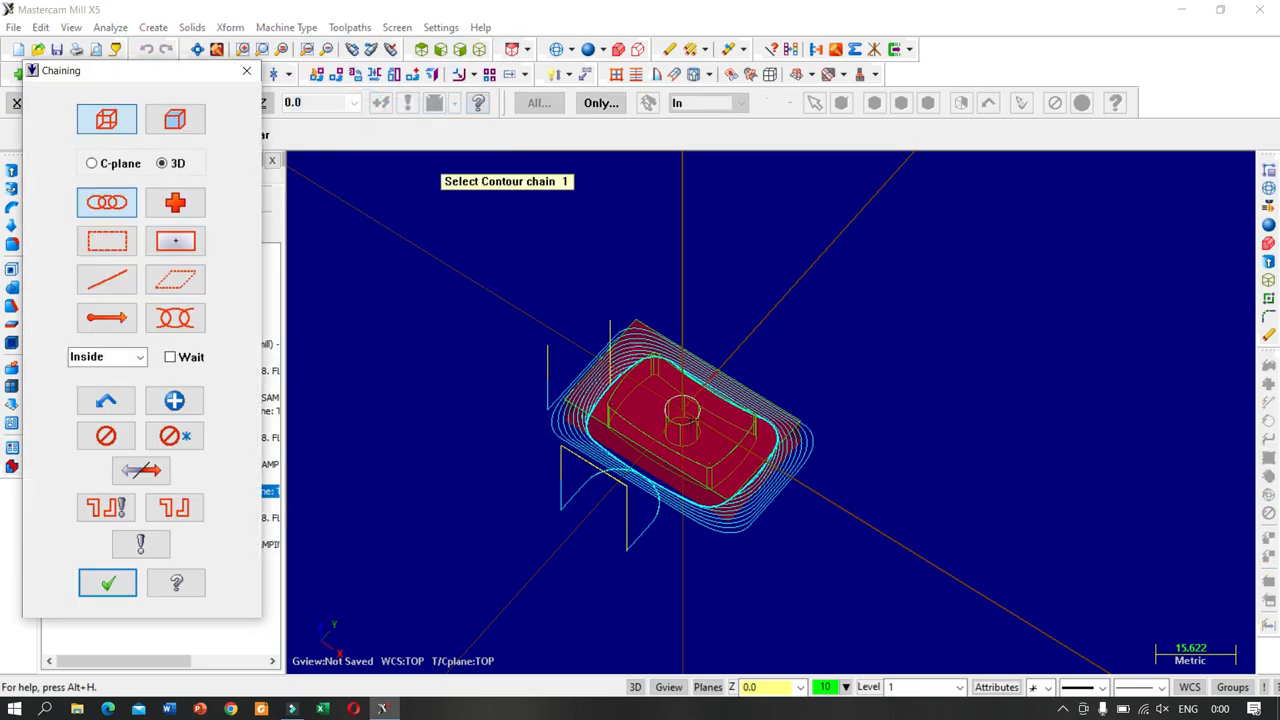
{"action": "left_click", "coordinate": [674, 438]}
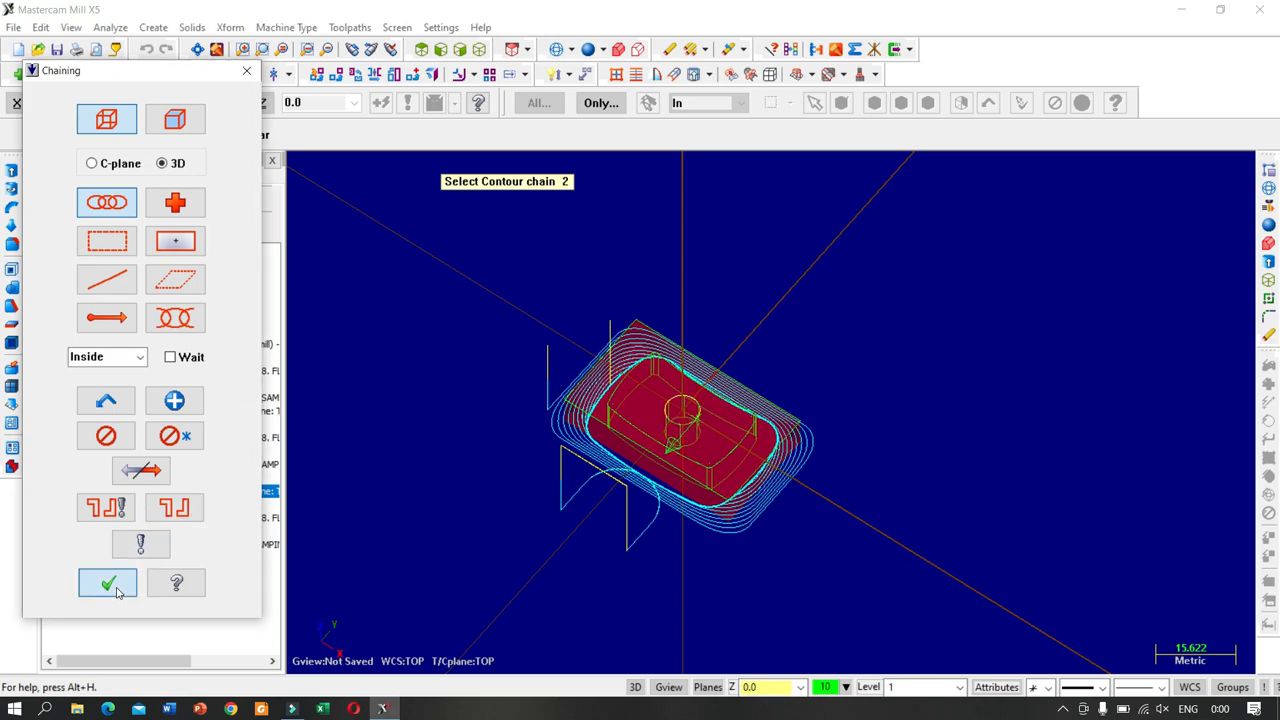
{"action": "left_click", "coordinate": [108, 584]}
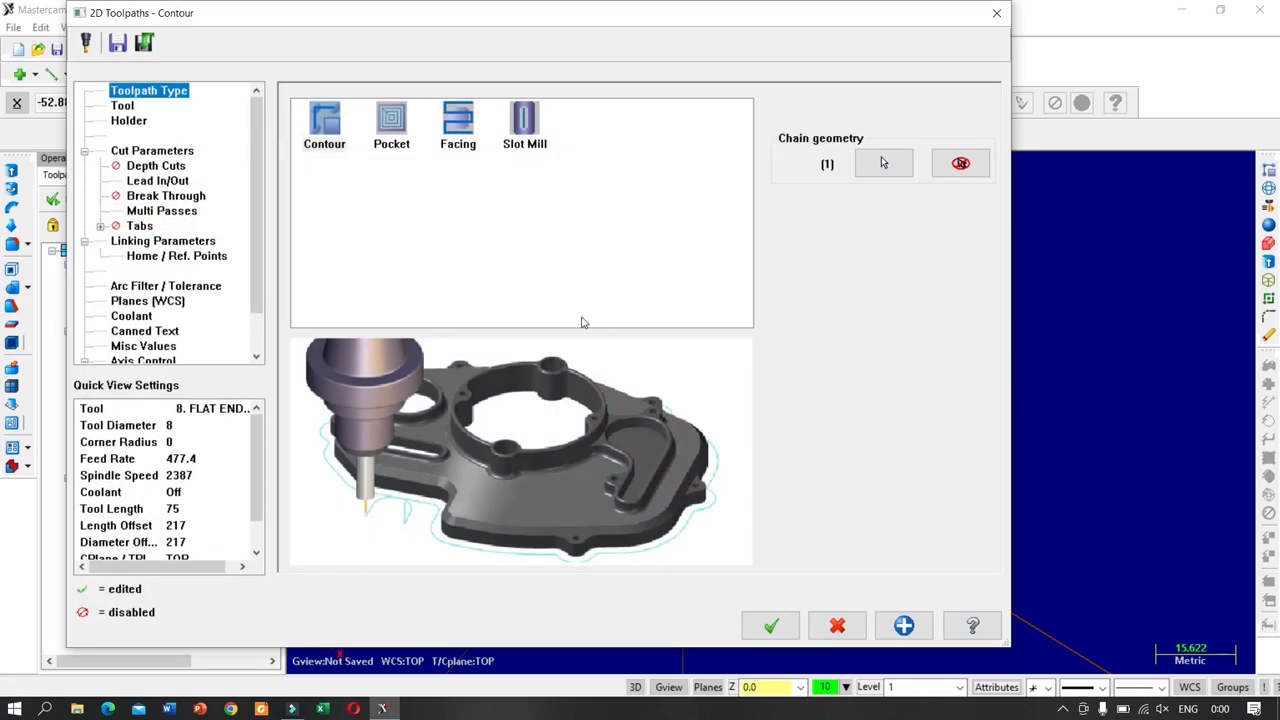
- Choose the 6 mm flat endmill from the MILL_MM tool library for the hole contour
{"action": "left_click", "coordinate": [120, 105]}
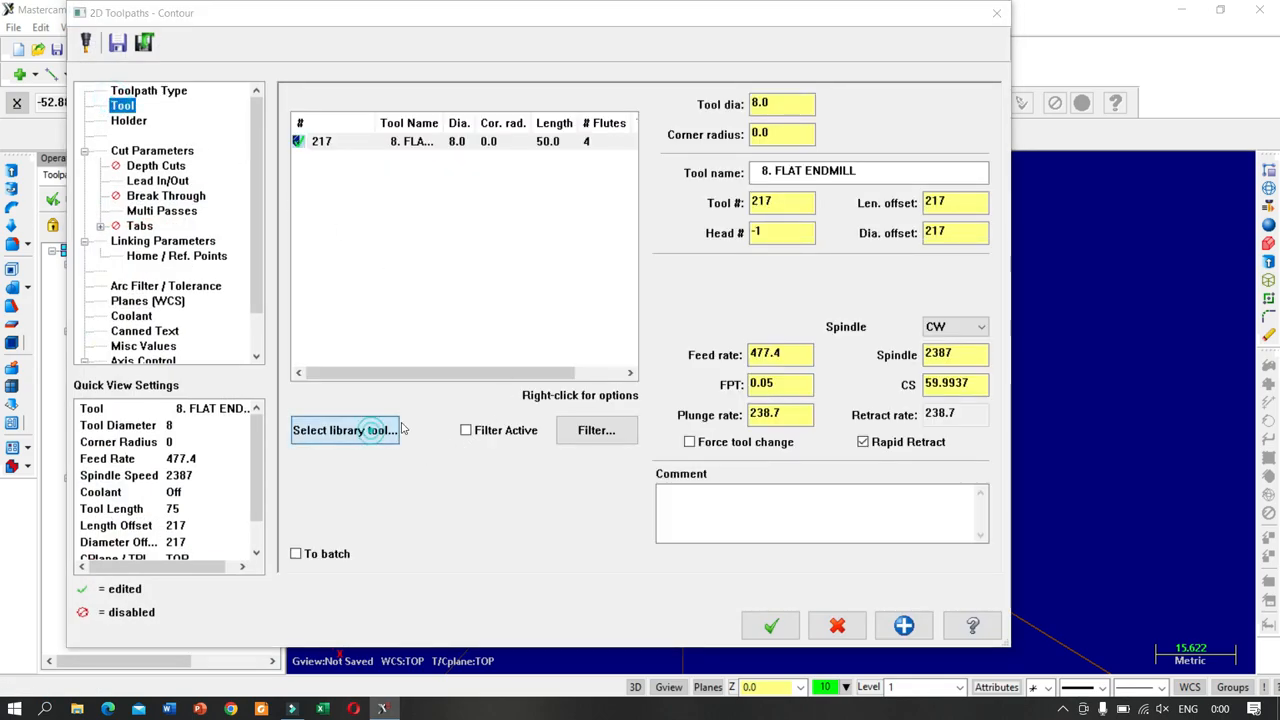
{"action": "left_click", "coordinate": [345, 430]}
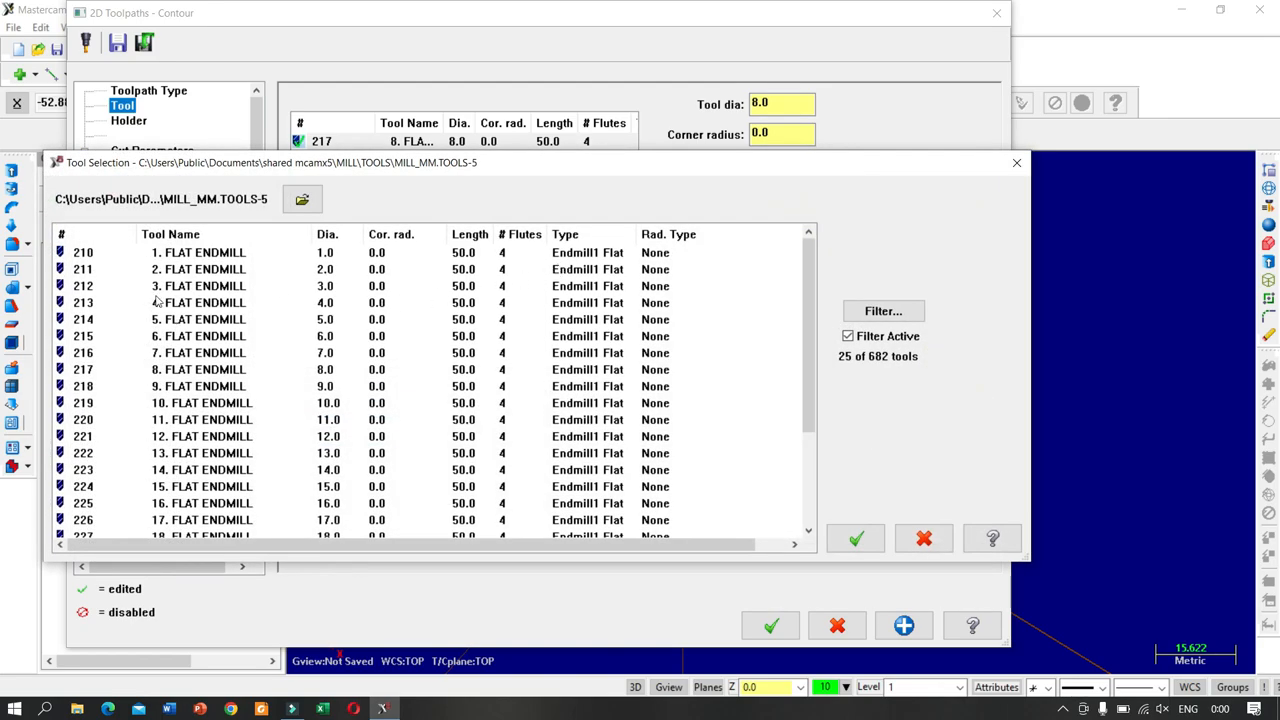
{"action": "left_click", "coordinate": [168, 338]}
{"action": "left_click", "coordinate": [855, 539]}
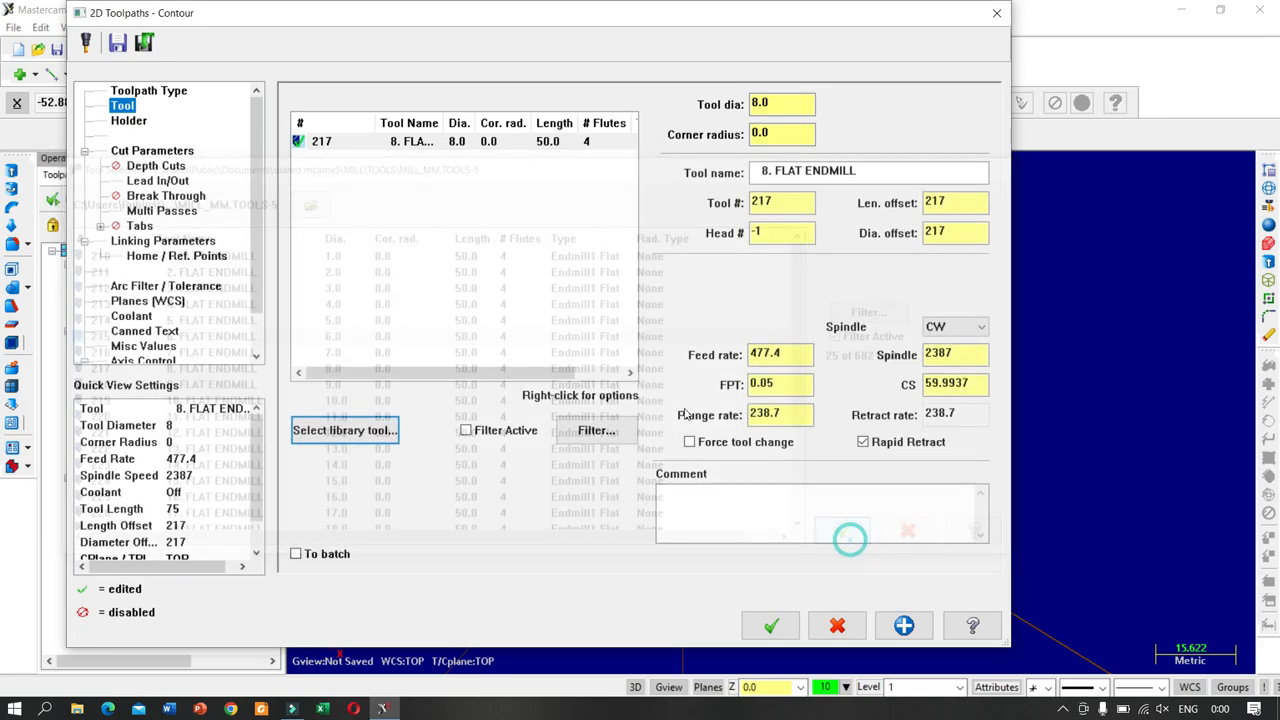
- Set the hole operation's contour type to Ramp in its cut parameters
{"action": "left_click", "coordinate": [160, 150]}
{"action": "left_click", "coordinate": [808, 139]}
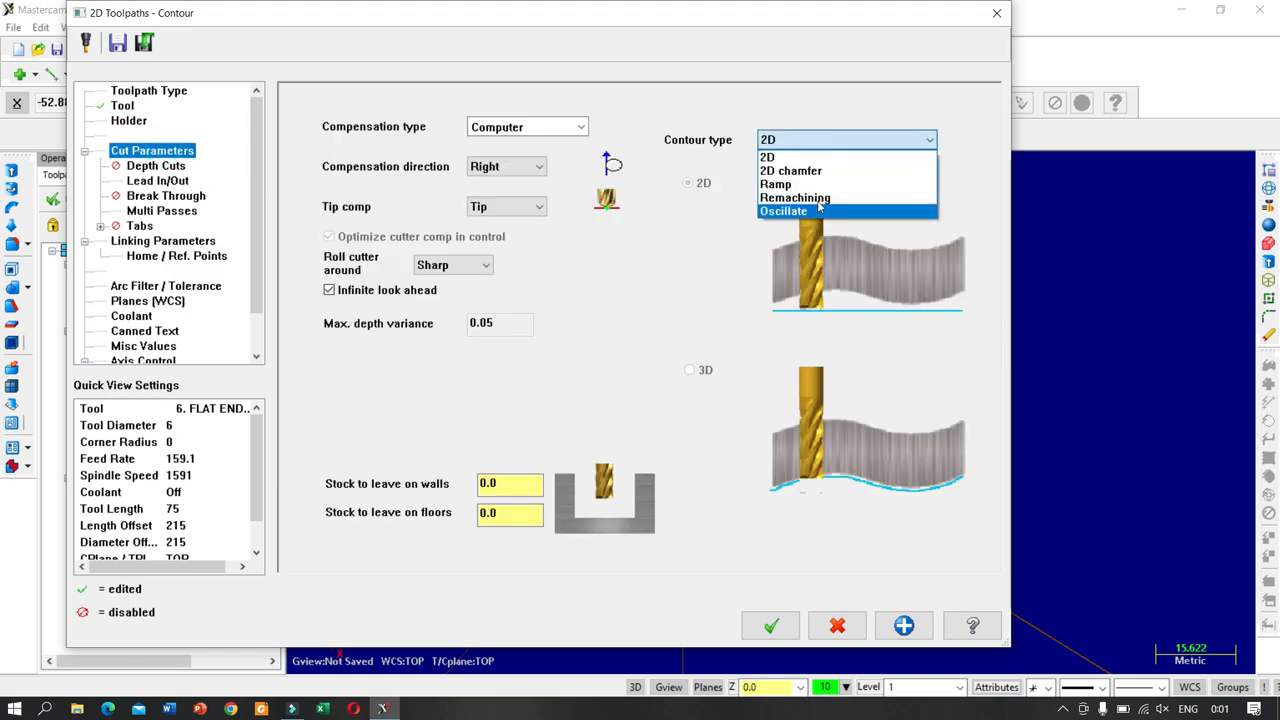
{"action": "left_click", "coordinate": [795, 185]}
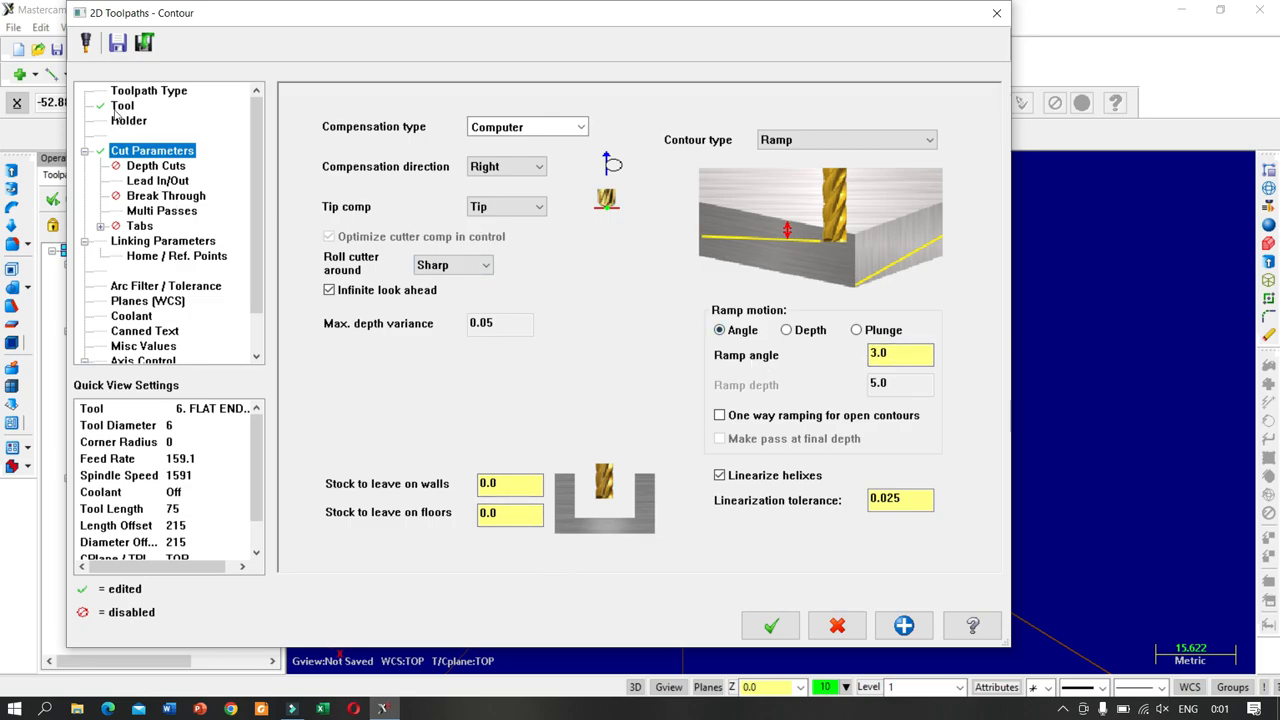
- Set the 6 mm endmill's feed rate to 150 and its plunge rate to 50
{"action": "left_click", "coordinate": [118, 107]}
{"action": "left_click", "coordinate": [800, 353]}
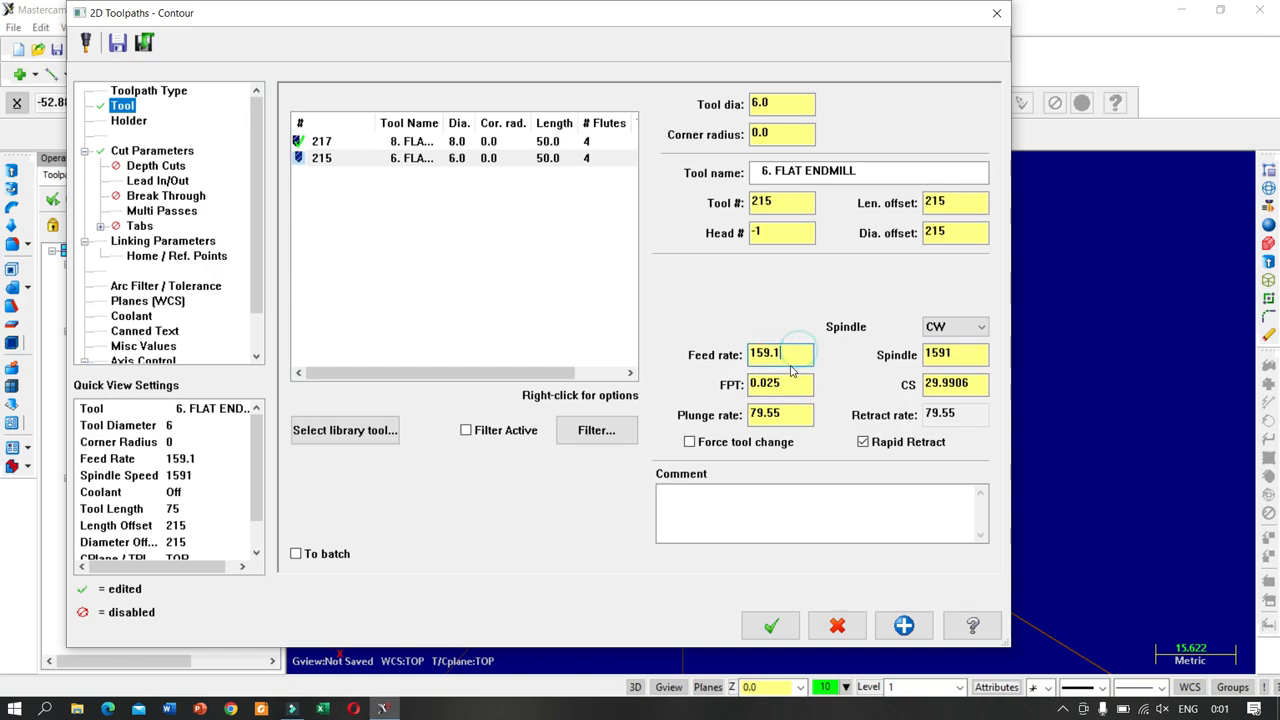
{"action": "double_click", "coordinate": [794, 355]}
{"action": "type", "text": "150"}
{"action": "key", "text": "Tab"}
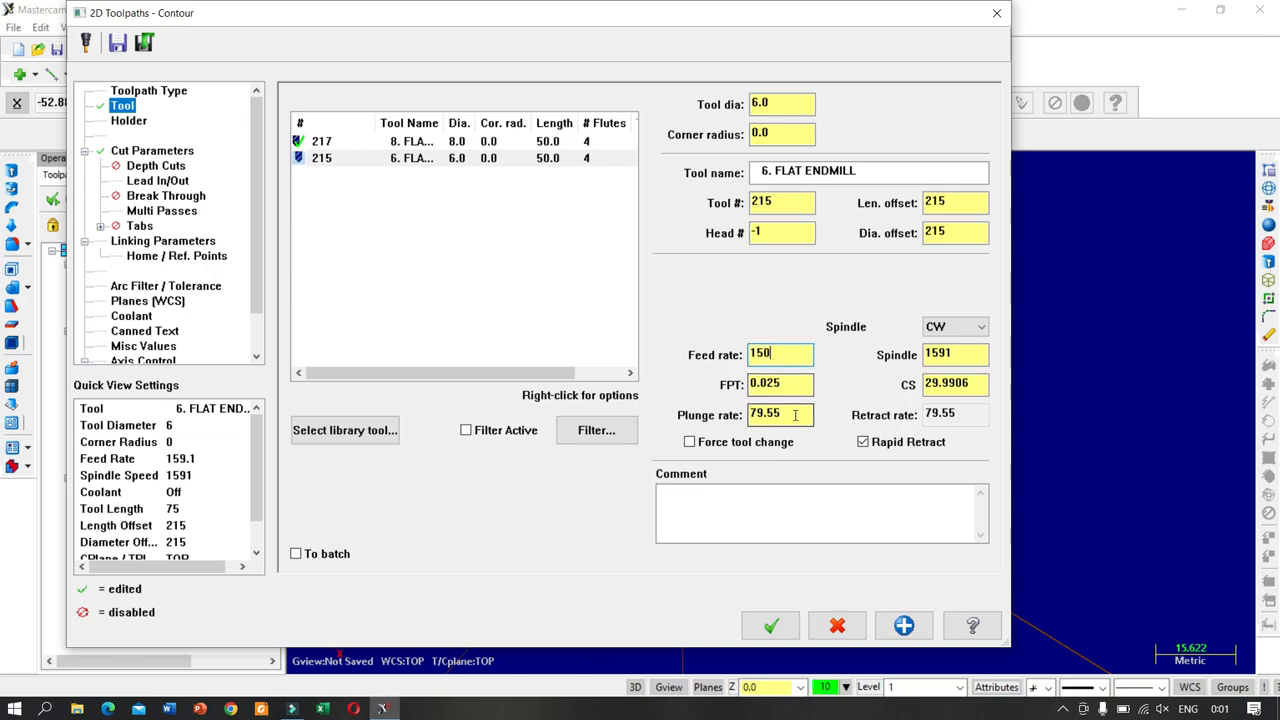
{"action": "type", "text": "5"}
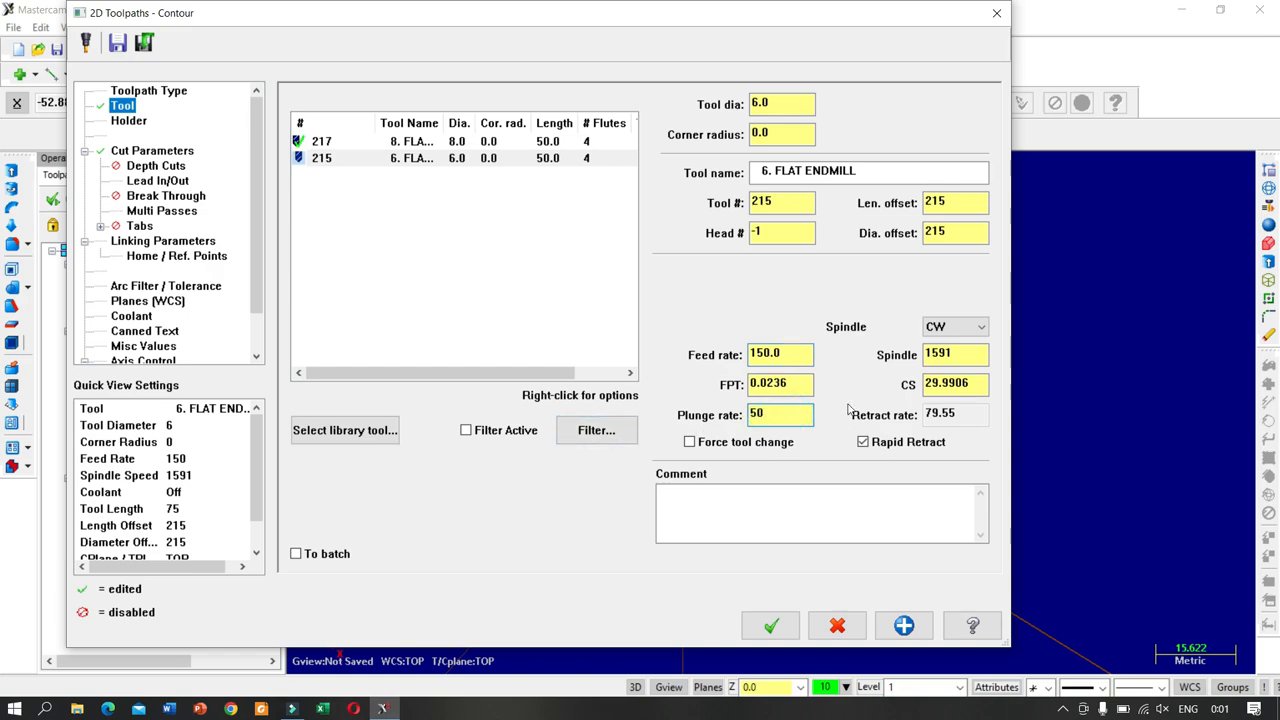
{"action": "type", "text": "0"}
{"action": "left_click", "coordinate": [957, 353]}
{"action": "left_click", "coordinate": [955, 354]}
- Disable both the lead in/out moves and the multi passes for the ramp contour
{"action": "left_click", "coordinate": [158, 181]}
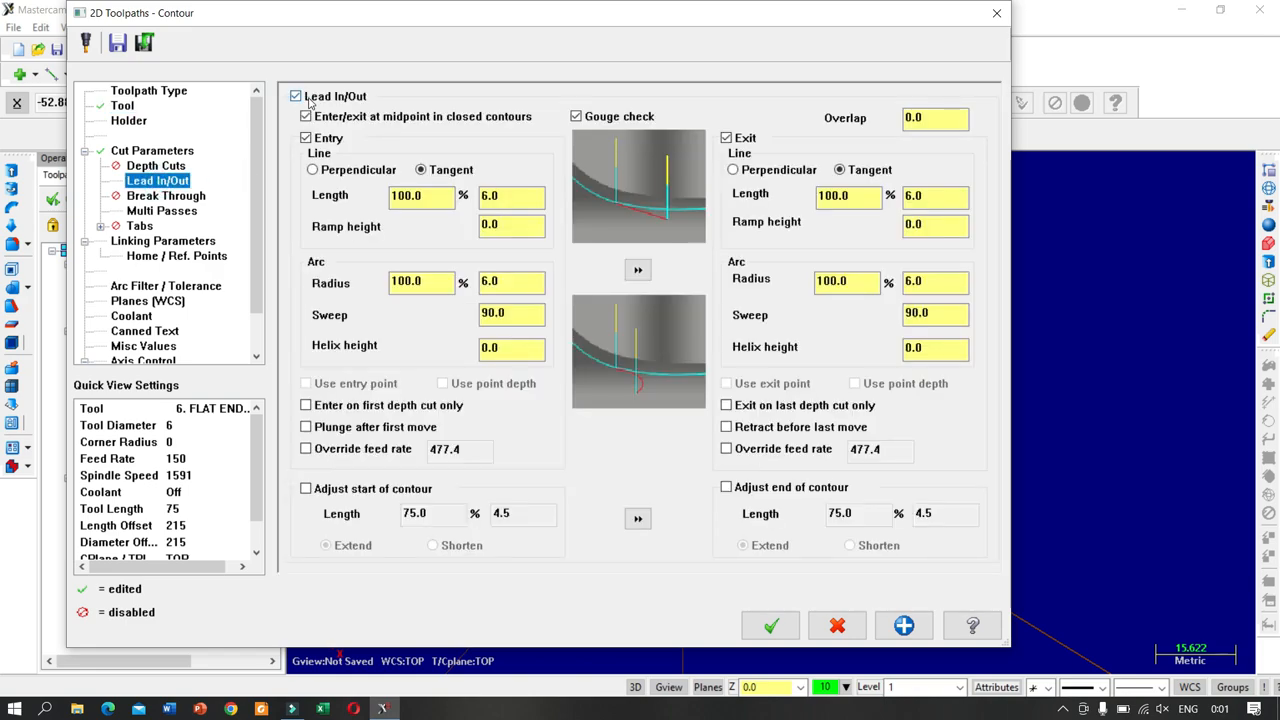
{"action": "left_click", "coordinate": [309, 98]}
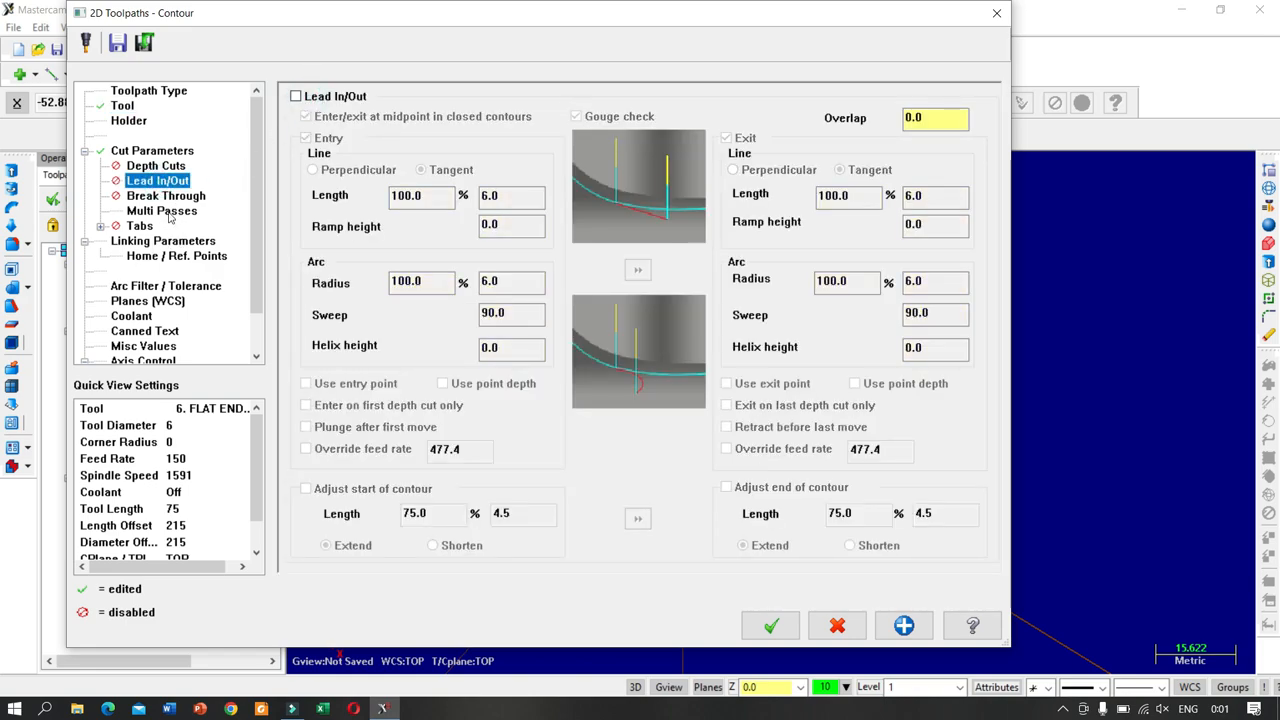
{"action": "left_click", "coordinate": [163, 212]}
{"action": "left_click", "coordinate": [316, 113]}
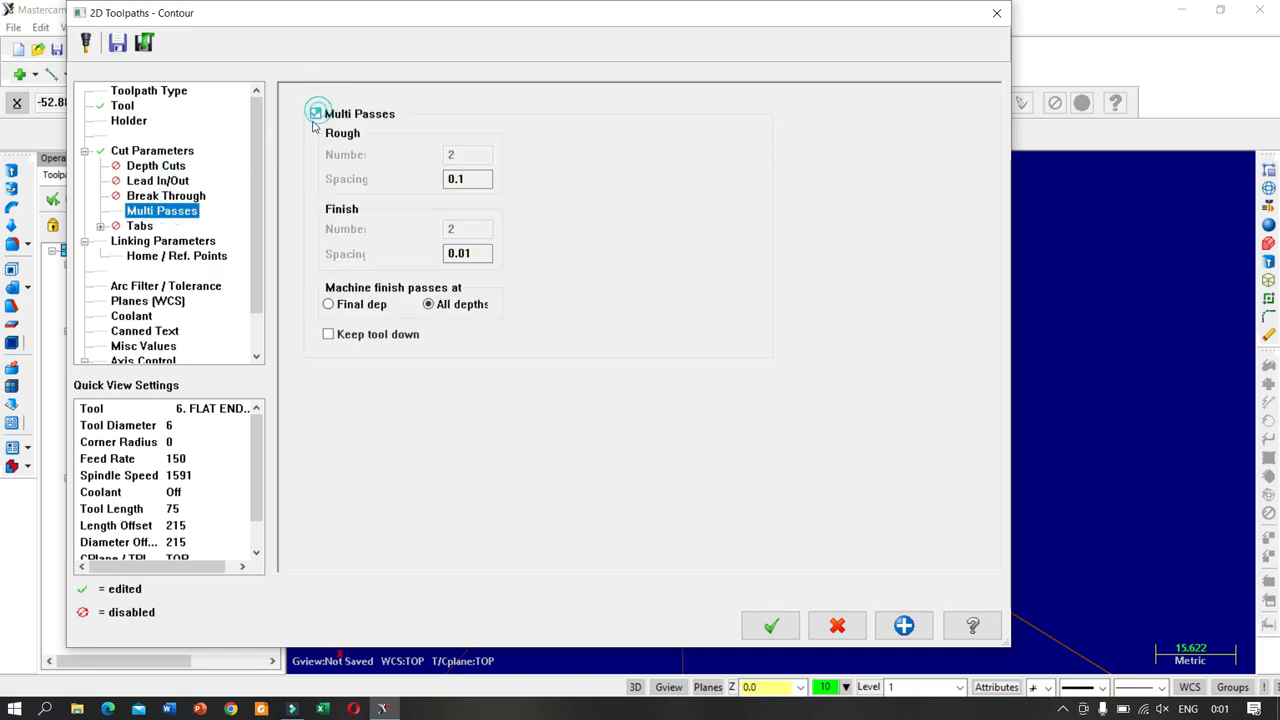
- Set the ramp contour's absolute depth to -8 with the top of stock at 0, and generate the toolpath
{"action": "left_click", "coordinate": [165, 242]}
{"action": "left_click_drag", "start_coordinate": [659, 508], "coordinate": [568, 517]}
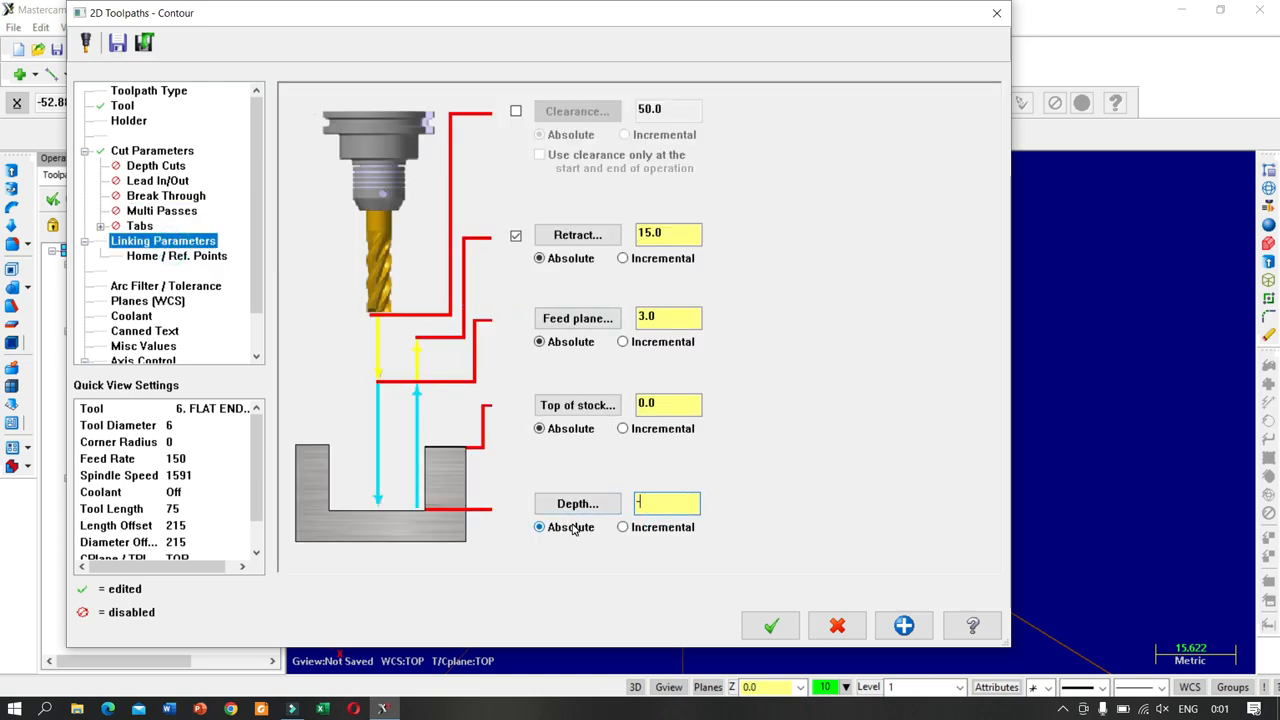
{"action": "left_click", "coordinate": [675, 403]}
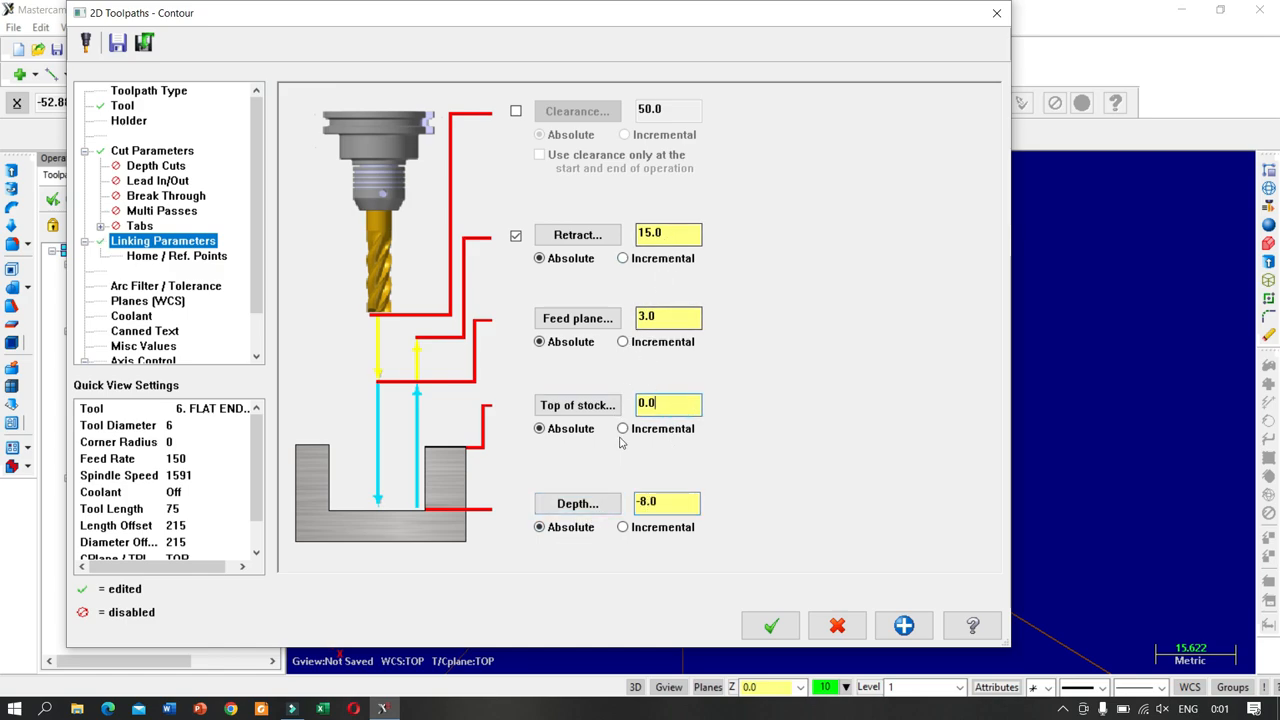
{"action": "left_click", "coordinate": [771, 628]}
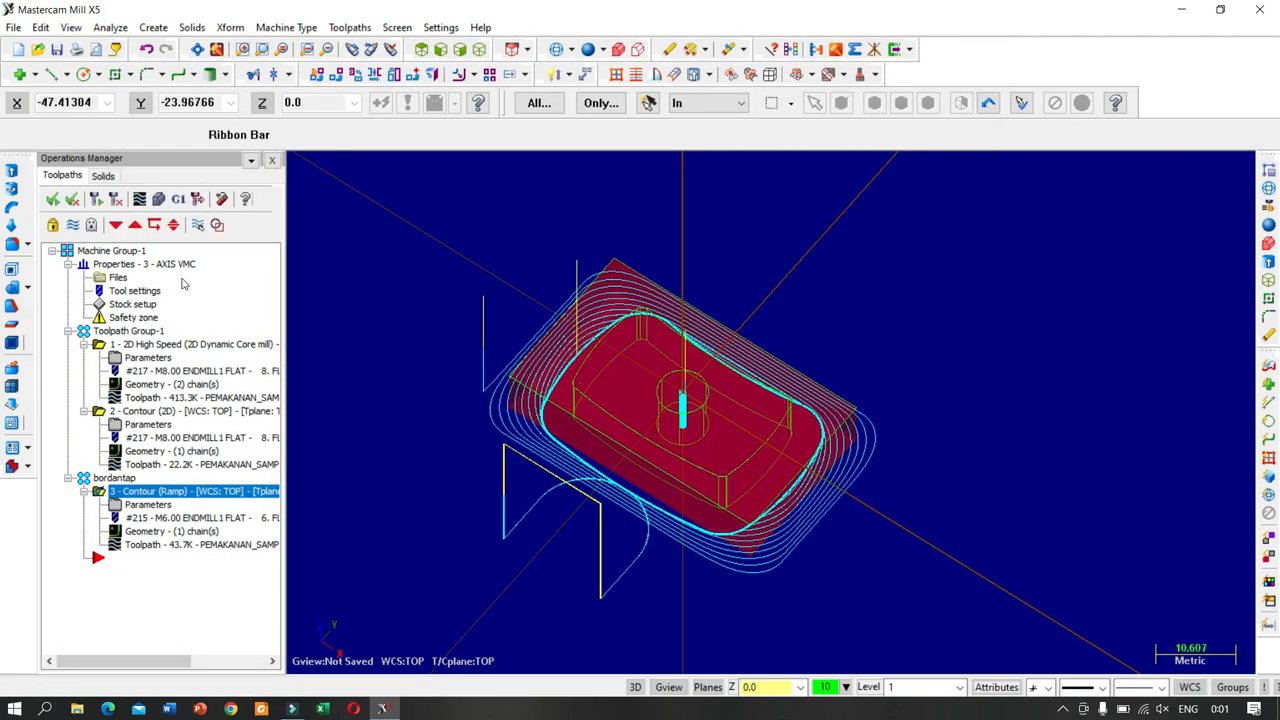
- Play the backplot of the ramp contour and examine the endmill's descent through the central hole from several angles
{"action": "left_click", "coordinate": [140, 200]}
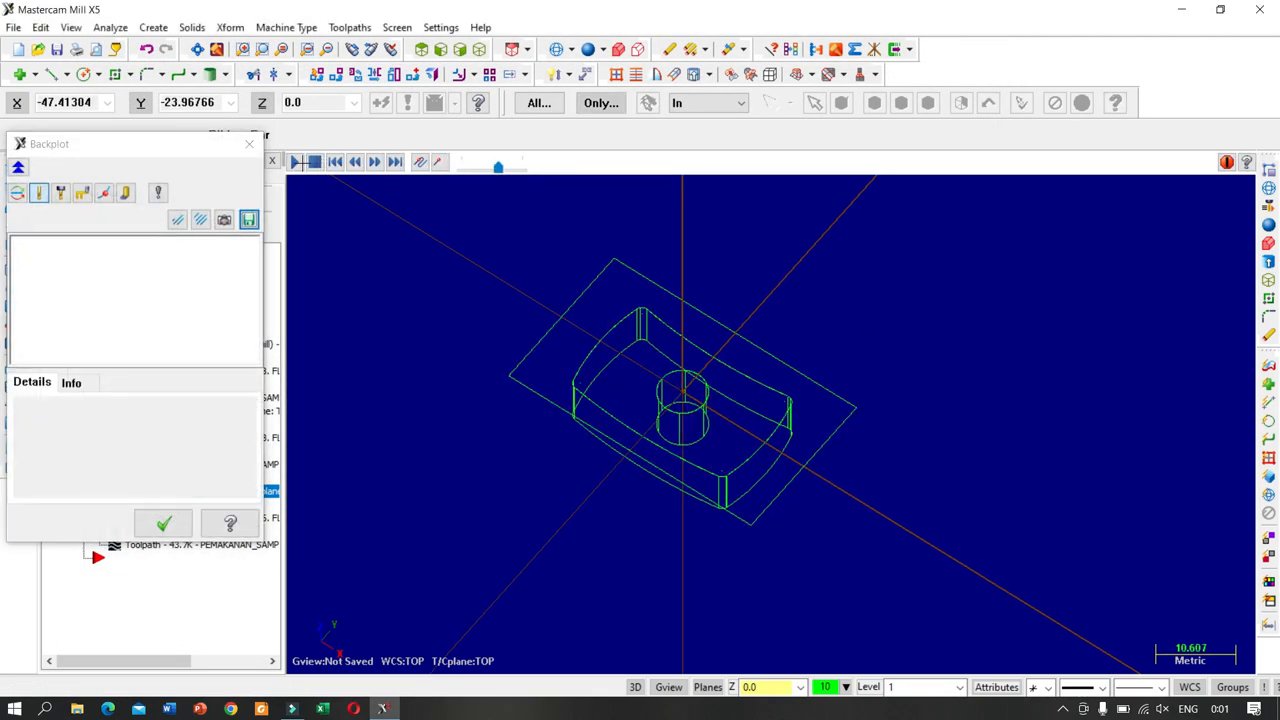
{"action": "left_click", "coordinate": [296, 165]}
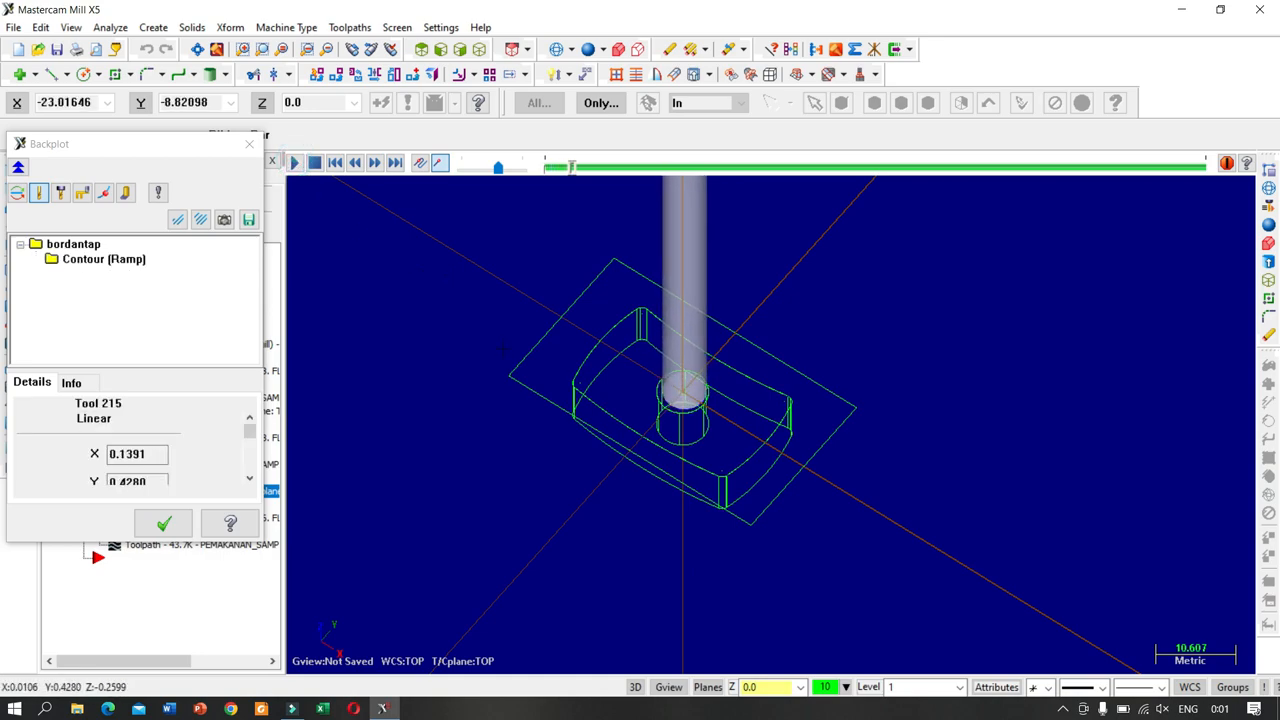
{"action": "middle_click_drag", "start_coordinate": [540, 312], "coordinate": [481, 305]}
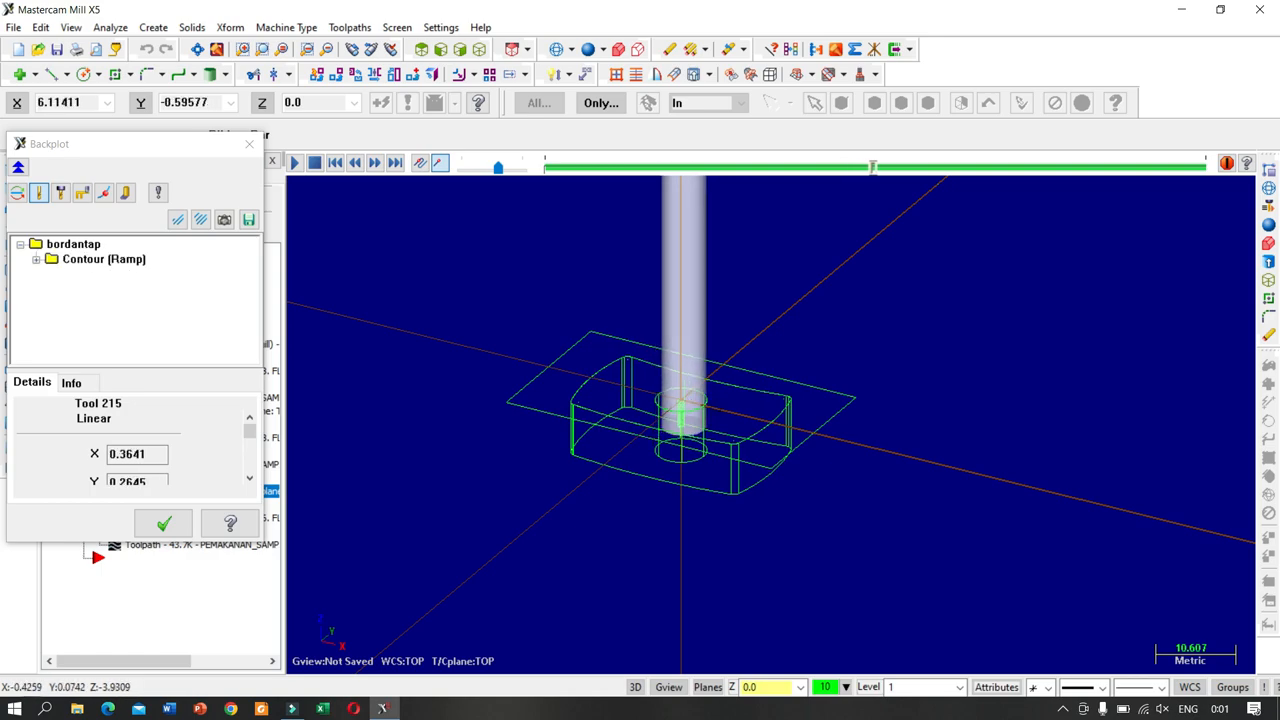
{"action": "middle_click_drag", "start_coordinate": [928, 352], "coordinate": [877, 295]}
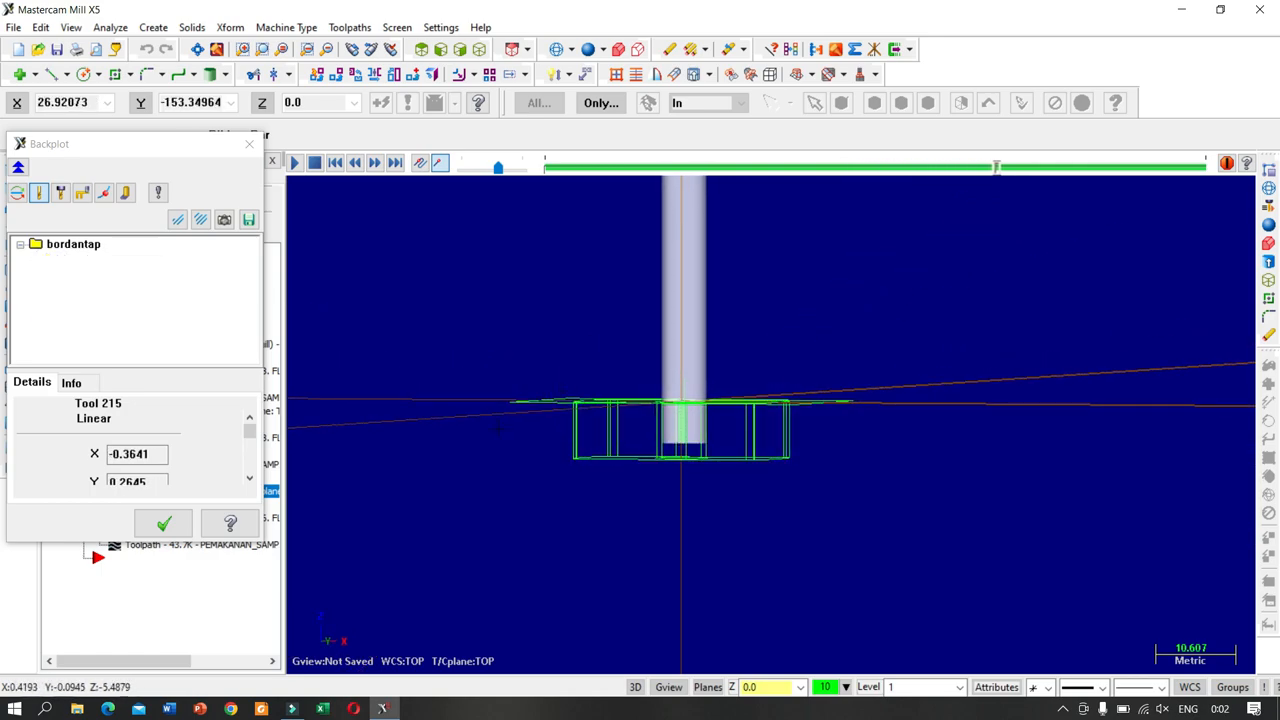
{"action": "middle_click_drag", "start_coordinate": [497, 362], "coordinate": [422, 480]}
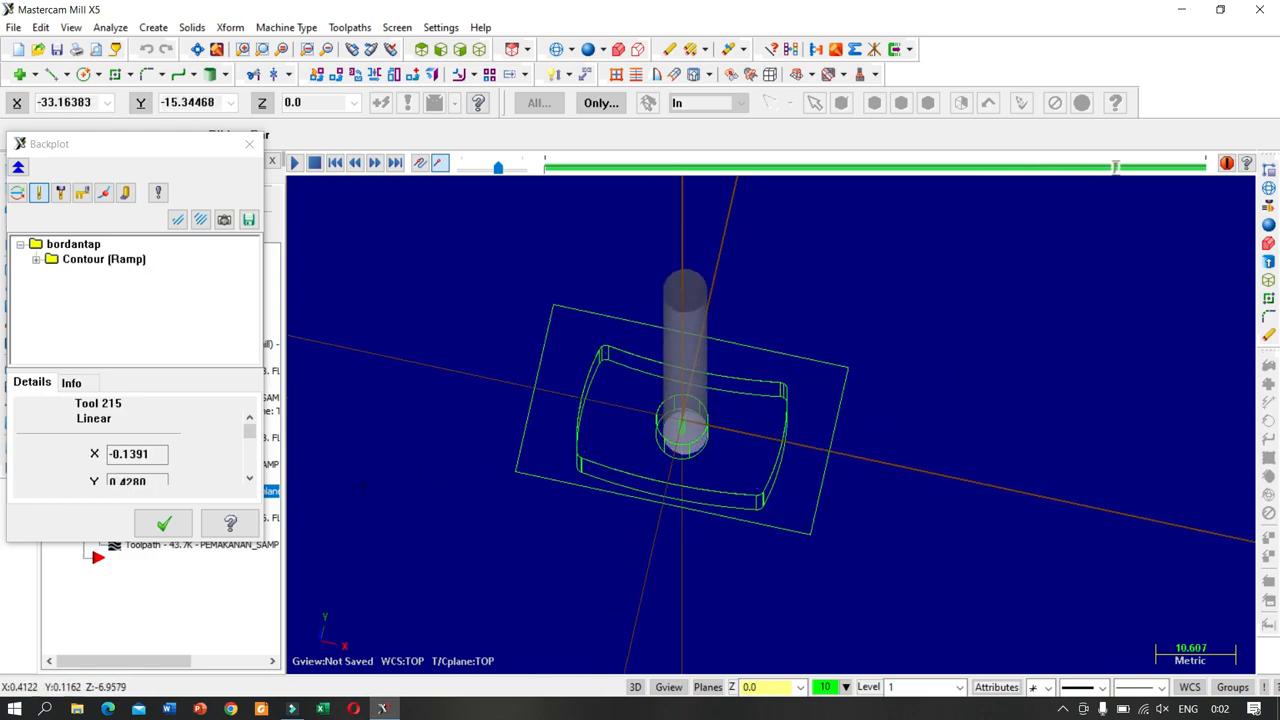
{"action": "left_click", "coordinate": [164, 523]}
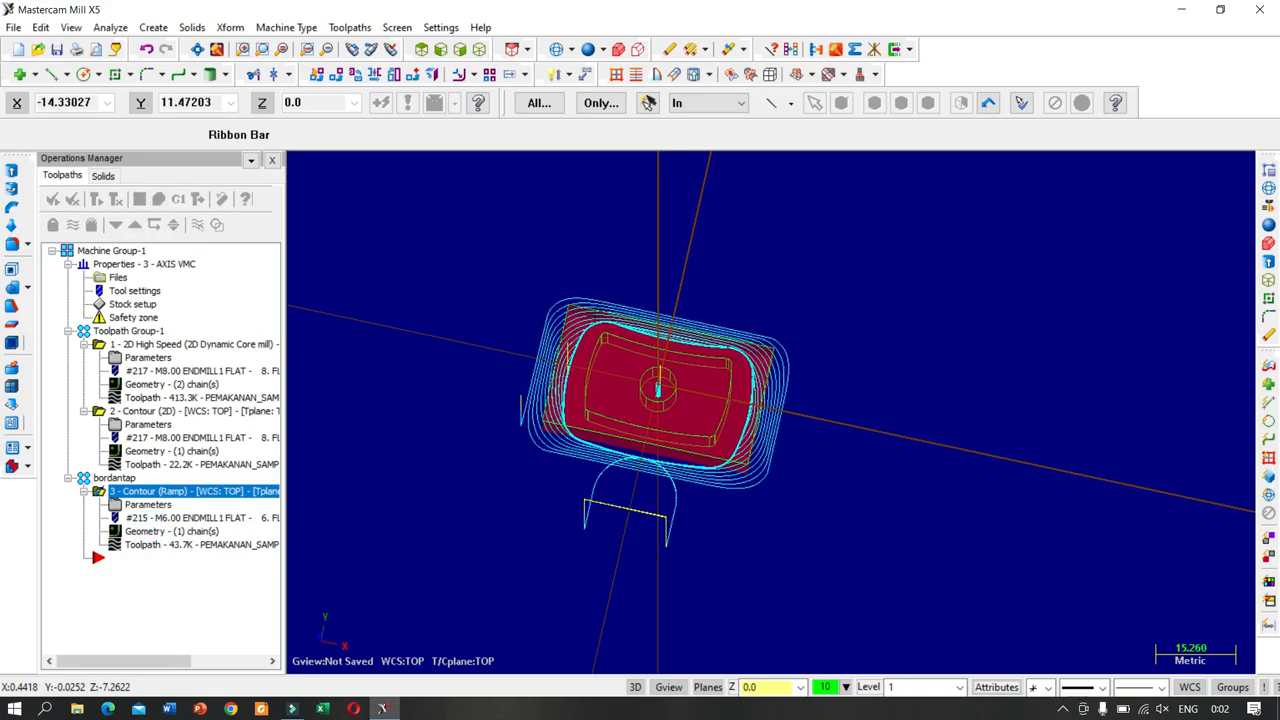
- Start a drill toolpath after the ramp contour in the bordantap group, using the central hole's centre as the drill point
{"action": "scroll", "coordinate": [600, 303], "scroll_direction": "down", "scroll_amount": 2}
{"action": "left_click", "coordinate": [133, 493]}
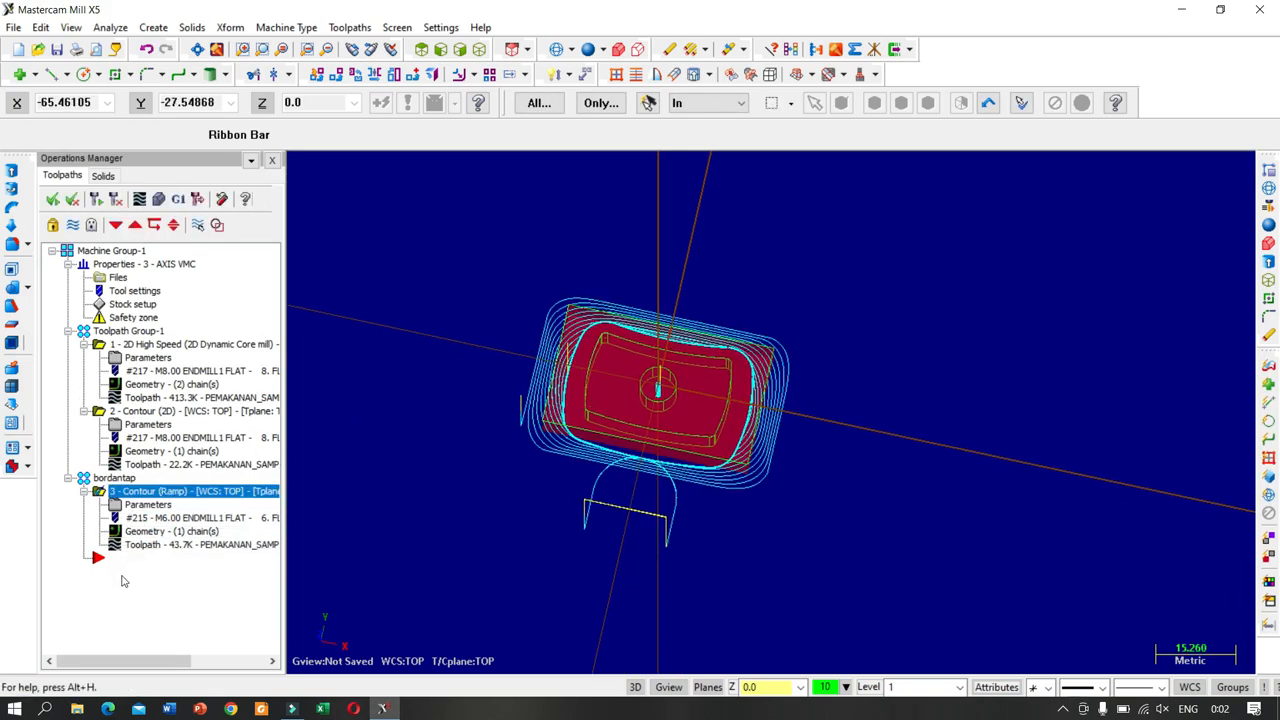
{"action": "left_click", "coordinate": [130, 558]}
{"action": "right_click", "coordinate": [155, 557]}
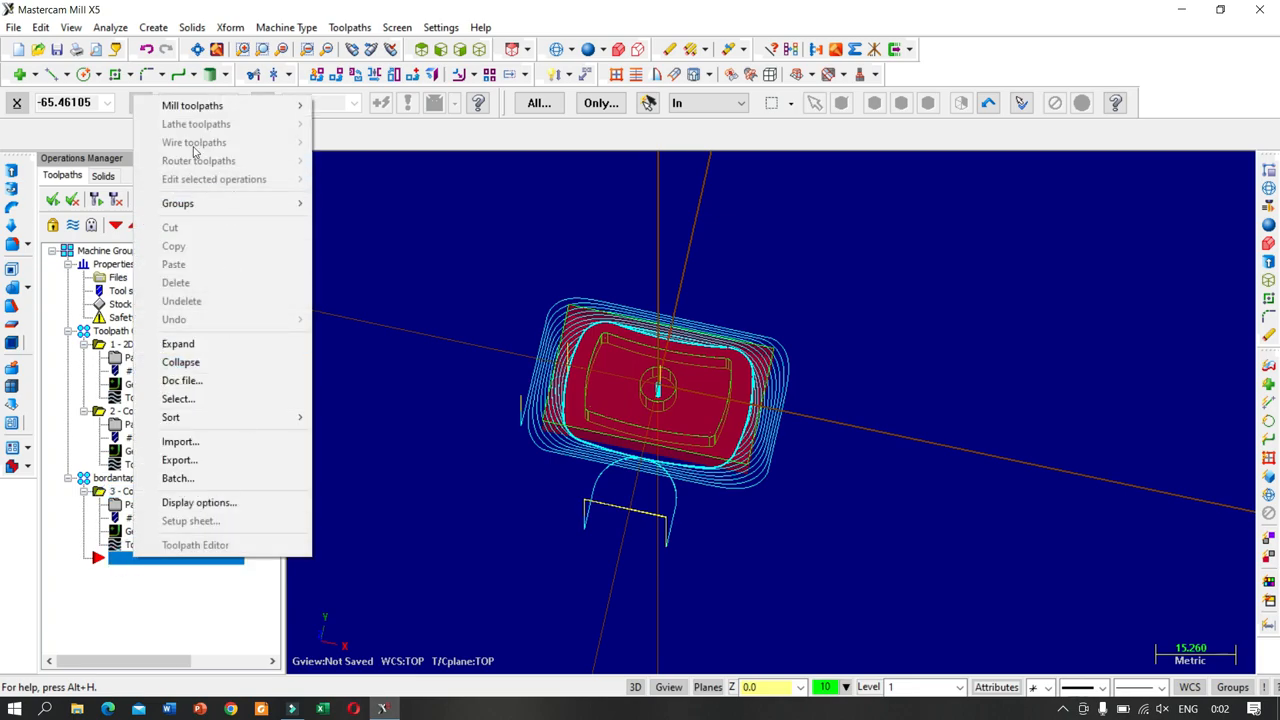
{"action": "mouse_move", "coordinate": [195, 106]}
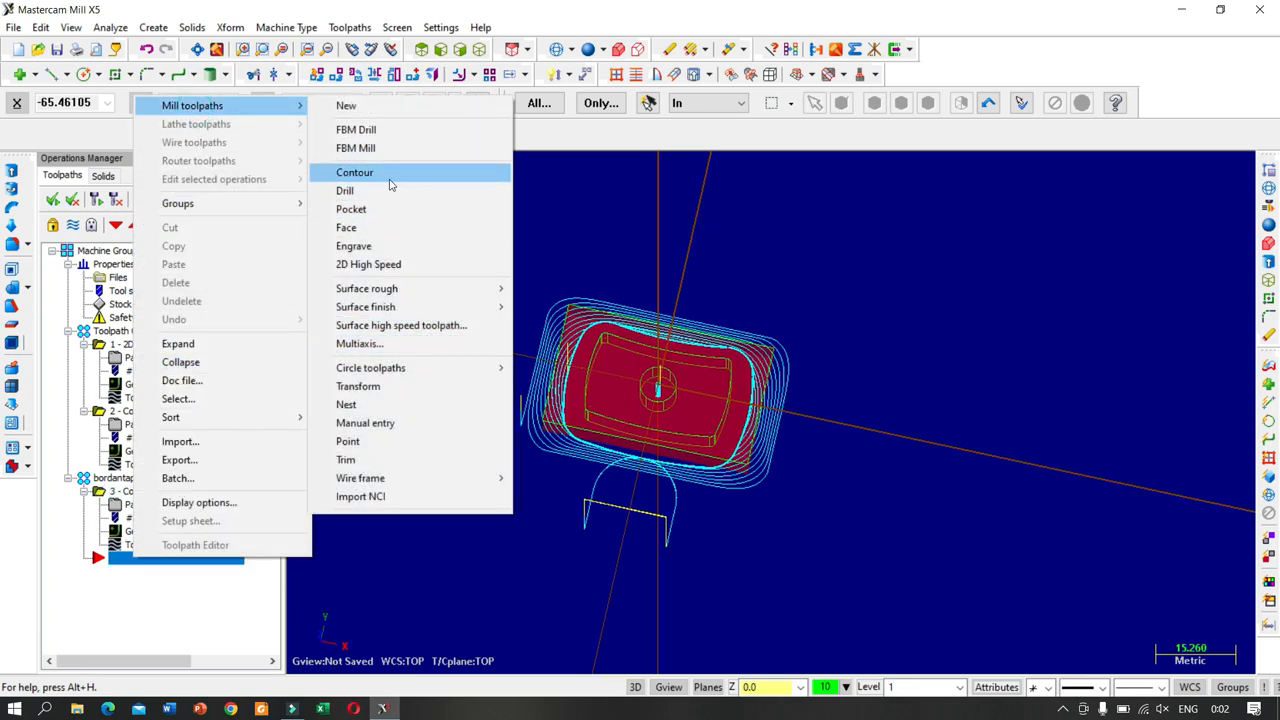
{"action": "left_click", "coordinate": [364, 192]}
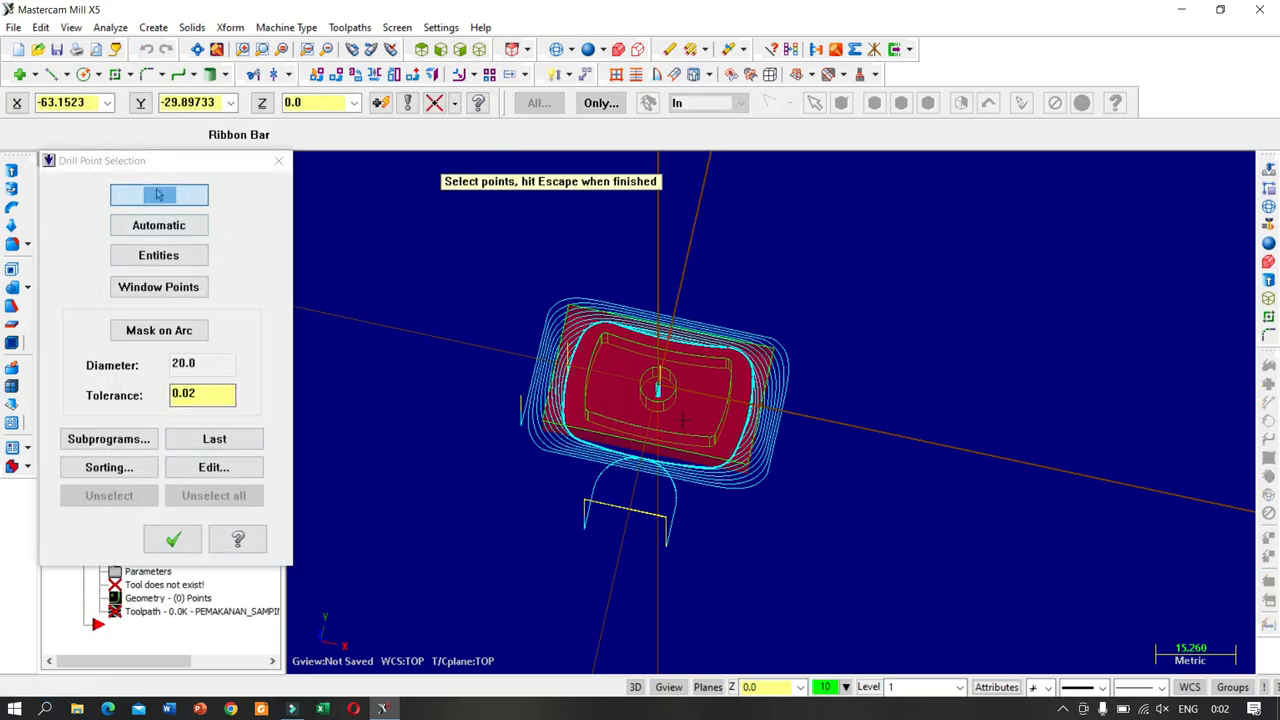
{"action": "middle_click_drag", "start_coordinate": [911, 434], "coordinate": [997, 343]}
{"action": "scroll", "coordinate": [703, 430], "scroll_direction": "up", "scroll_amount": 5}
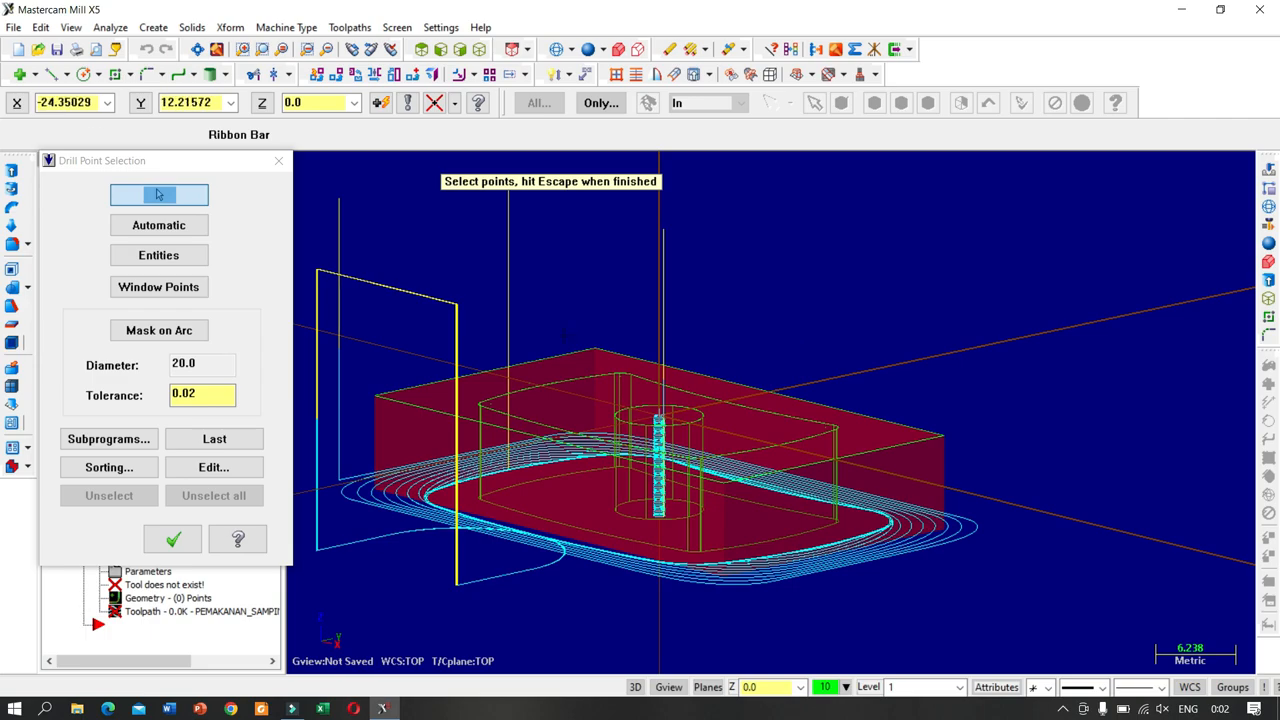
{"action": "left_click", "coordinate": [172, 541]}
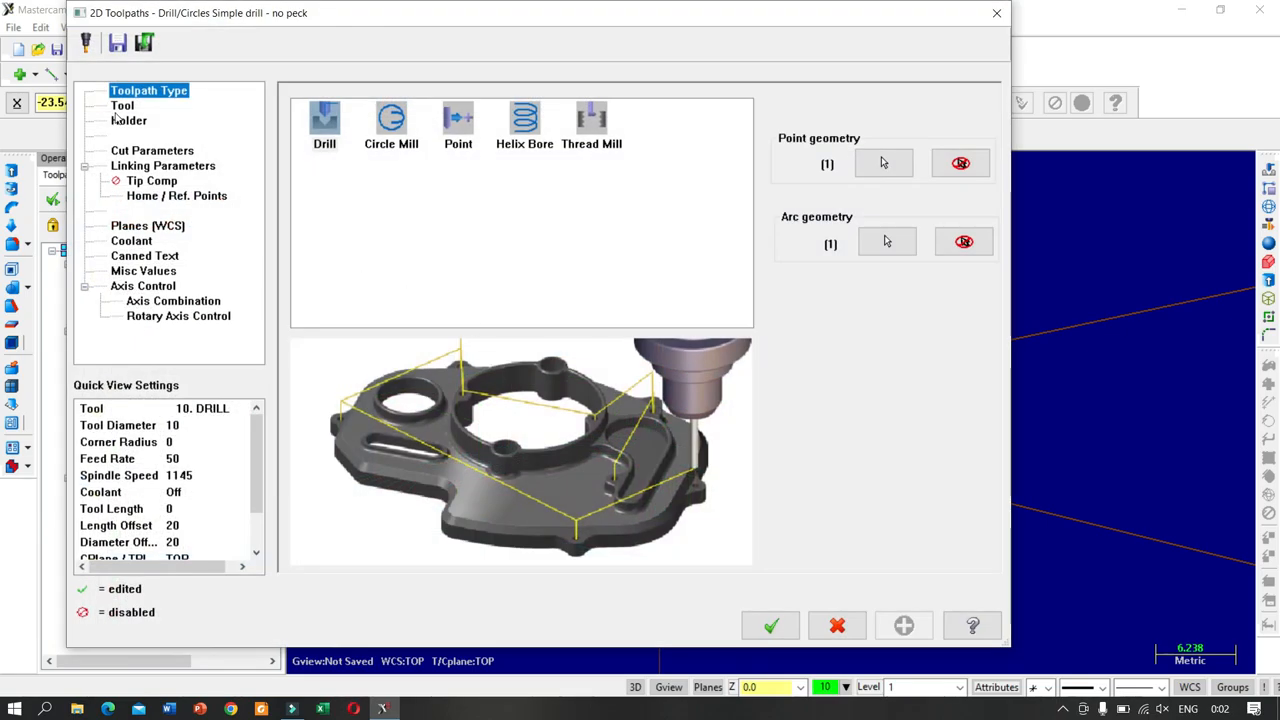
- Set the drilling operation's cycle to Tap in its cut parameters
{"action": "left_click", "coordinate": [150, 151]}
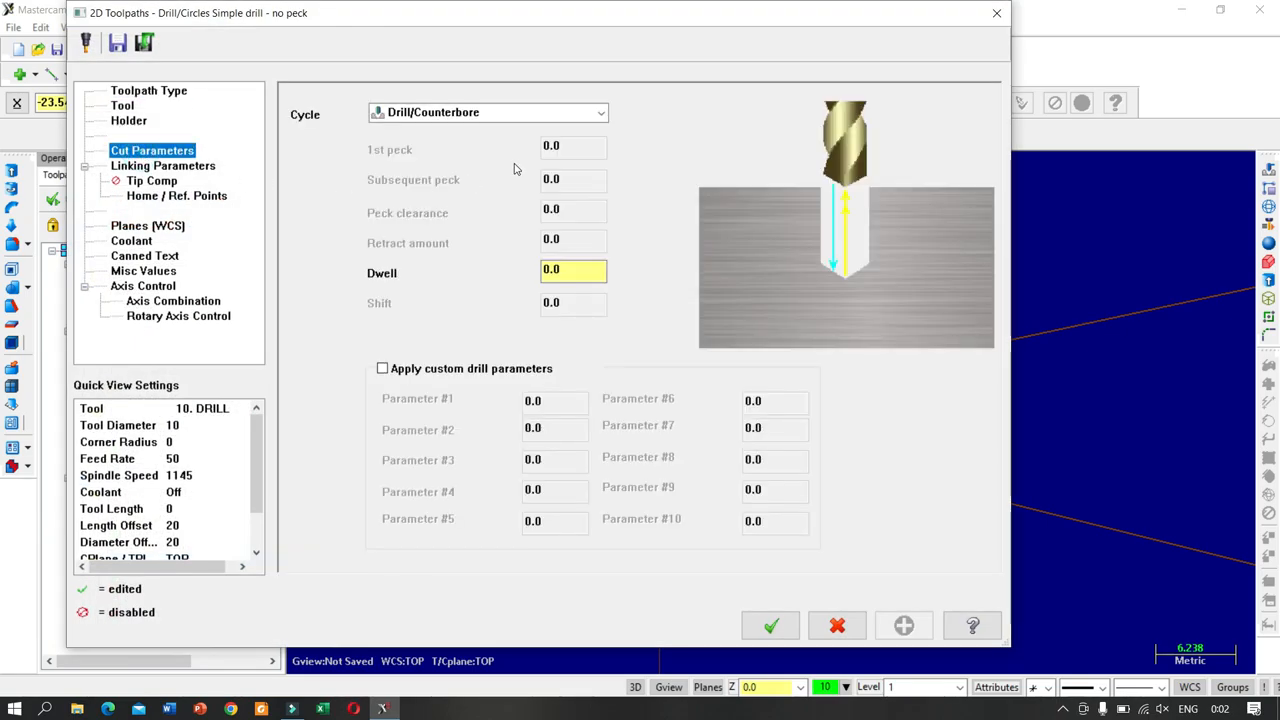
{"action": "left_click", "coordinate": [500, 117]}
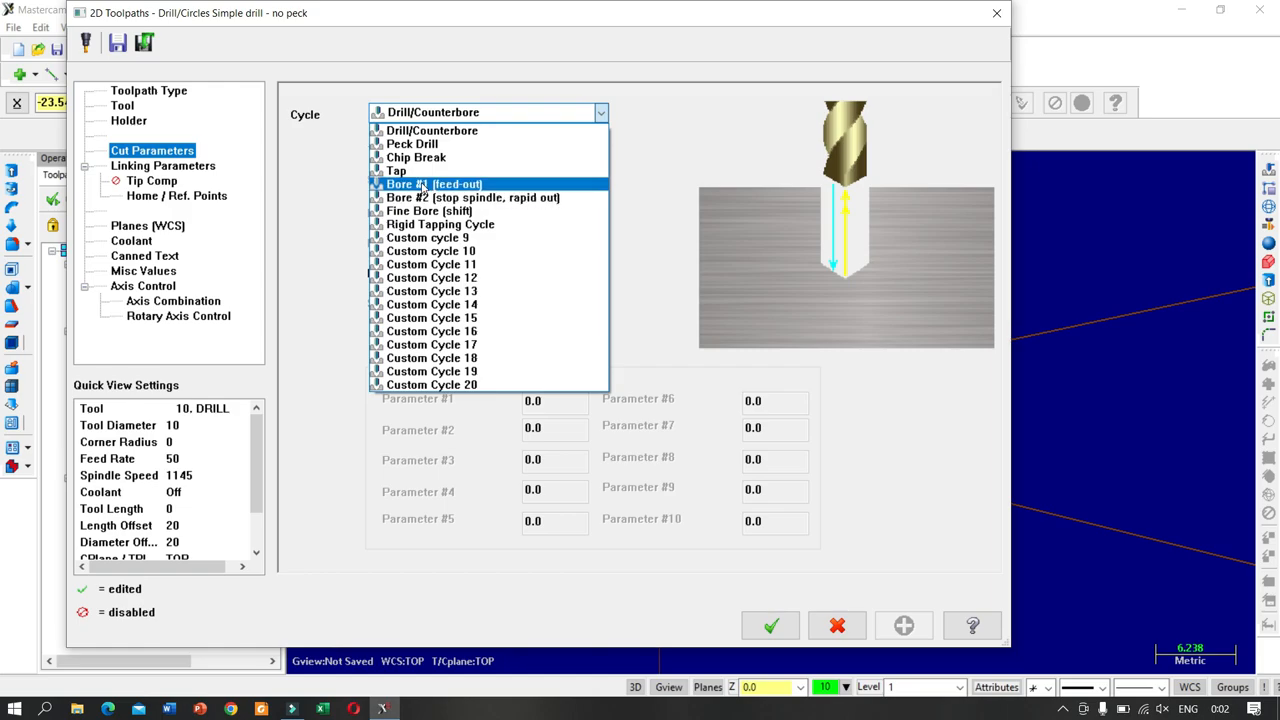
{"action": "left_click", "coordinate": [420, 184]}
{"action": "left_click", "coordinate": [440, 112]}
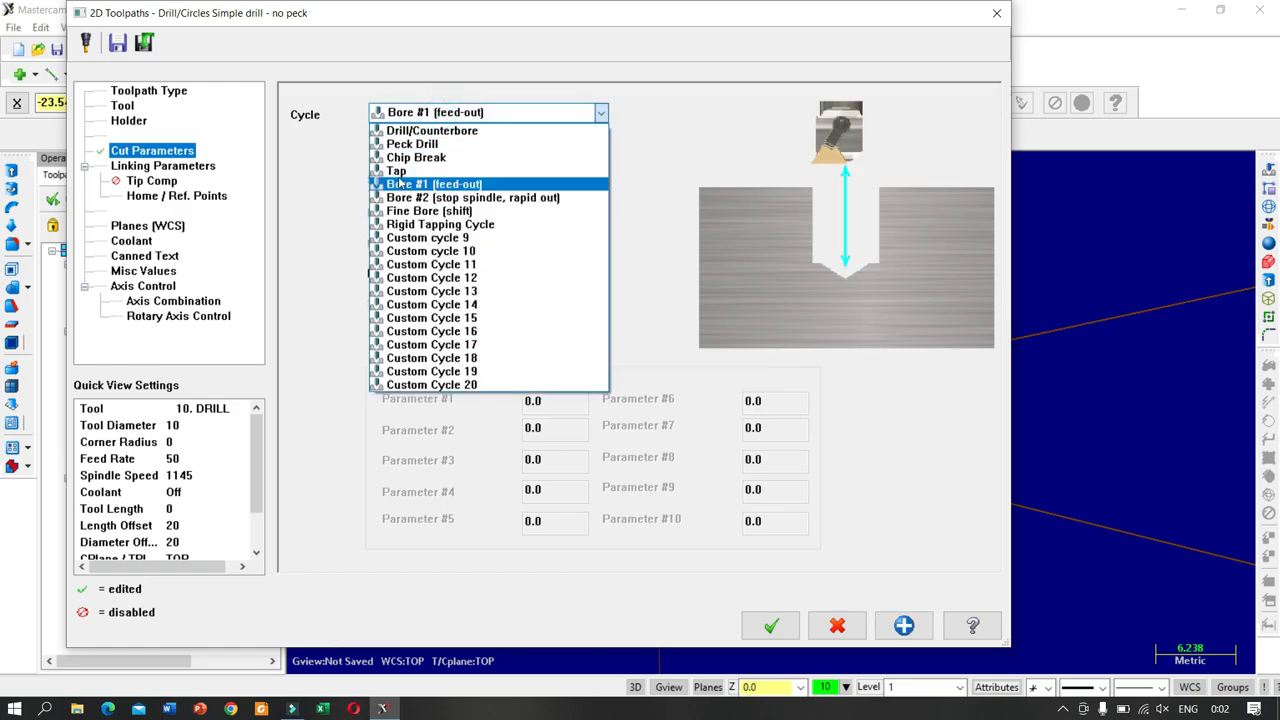
{"action": "left_click", "coordinate": [400, 171]}
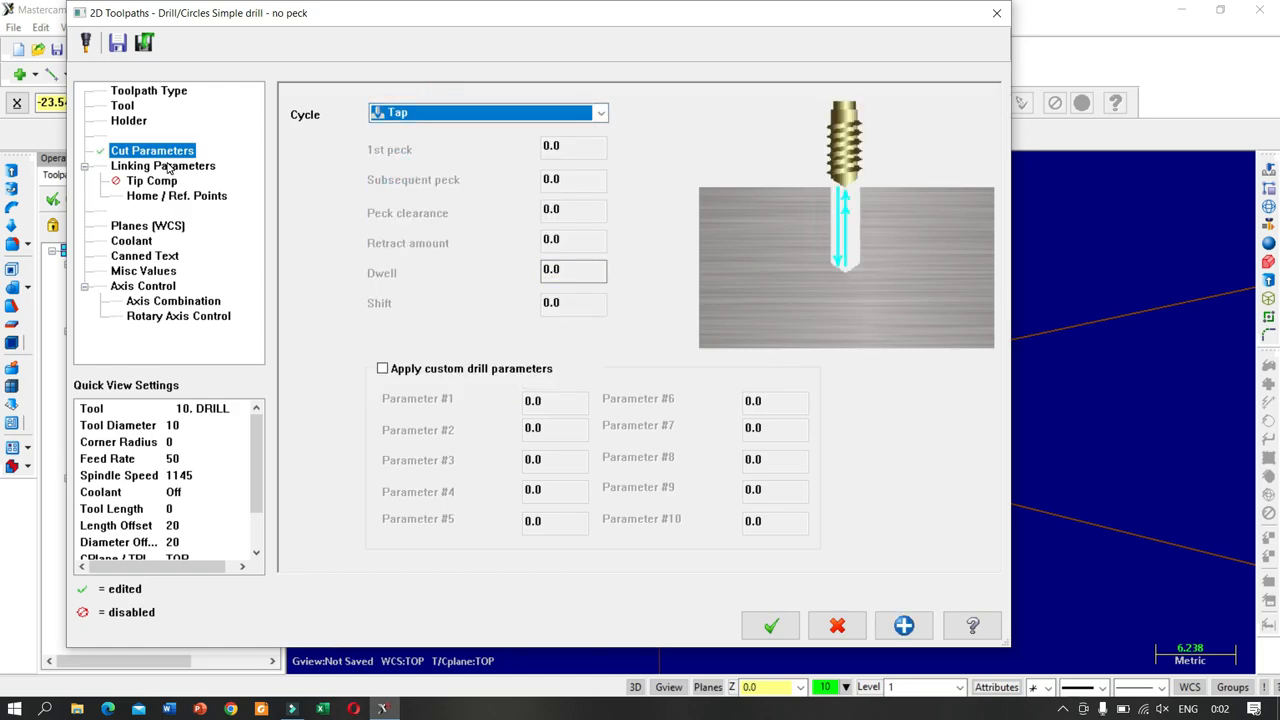
- Choose the 8.00-1.25 TAP RH from the tool library, filtered to right-hand taps, as the tapping operation's tool
{"action": "left_click", "coordinate": [124, 107]}
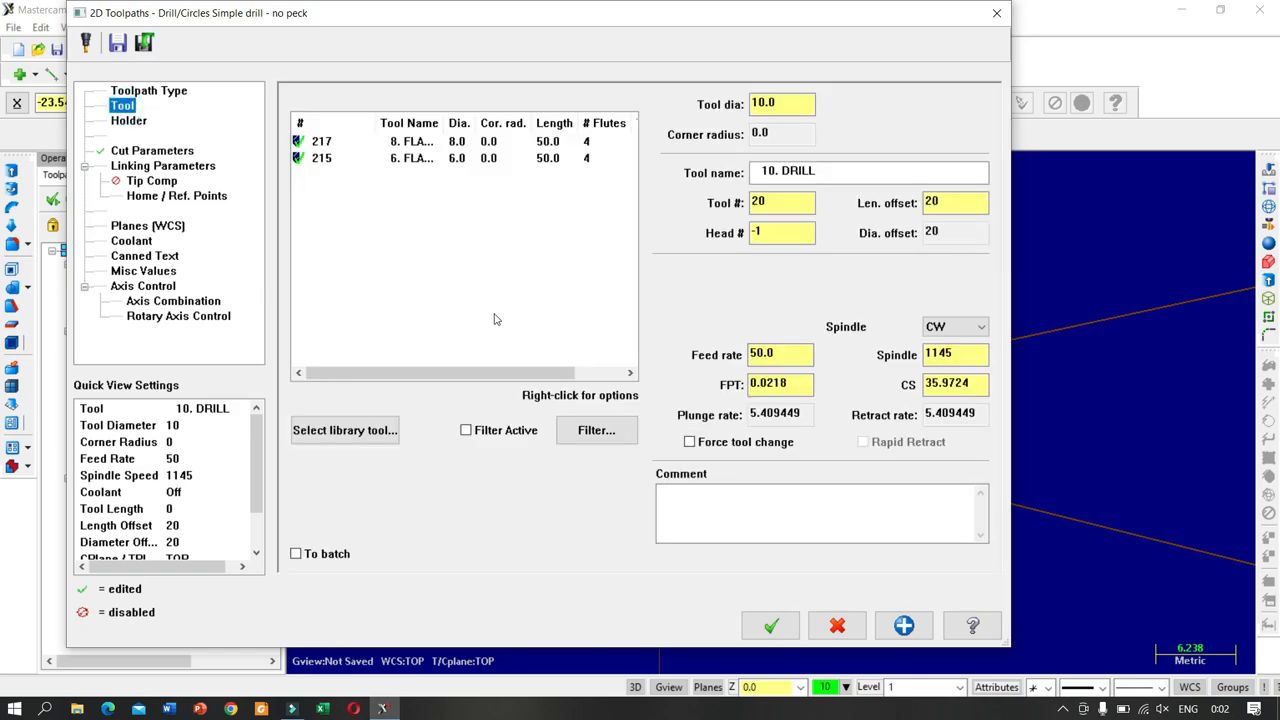
{"action": "left_click", "coordinate": [350, 430]}
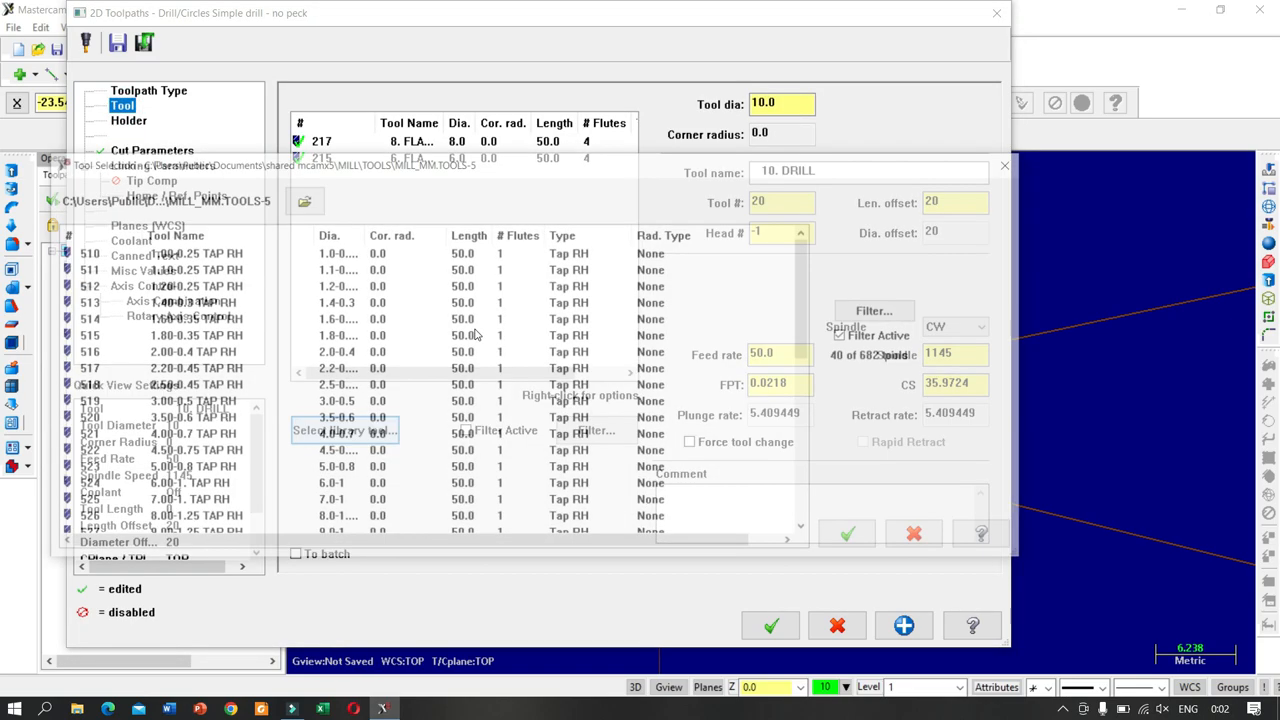
{"action": "left_click", "coordinate": [884, 312]}
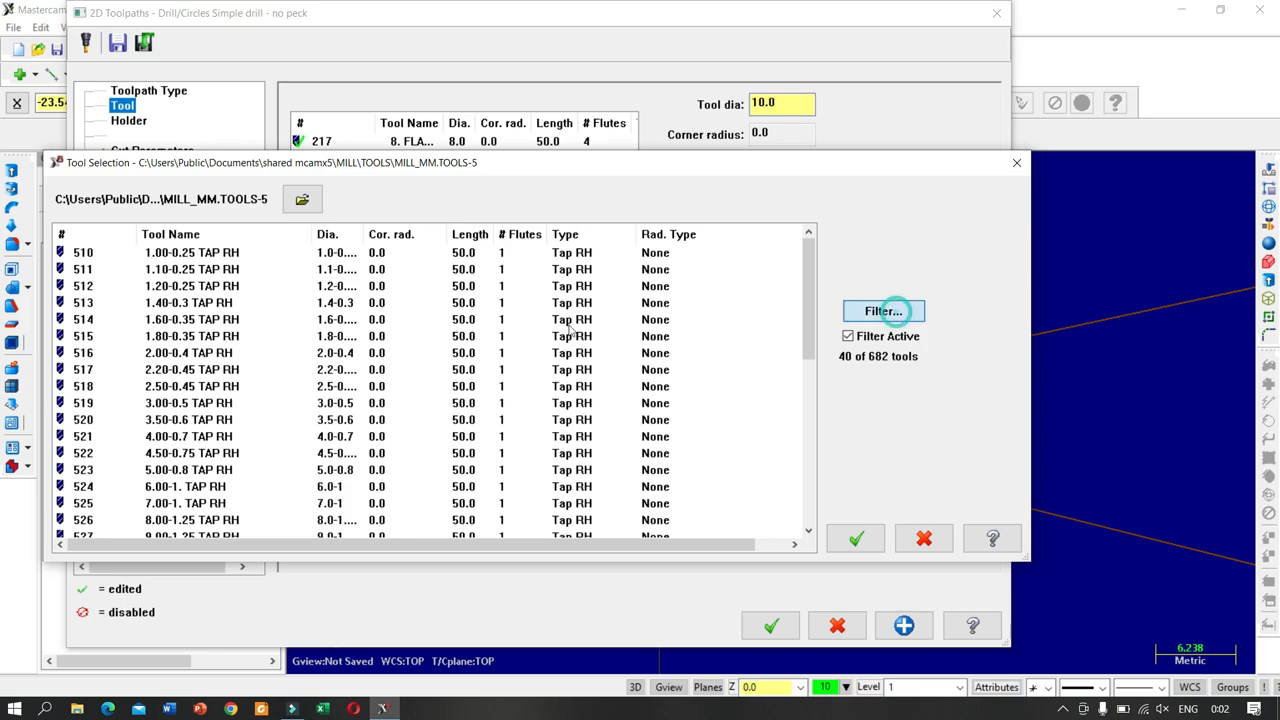
{"action": "left_click", "coordinate": [398, 280]}
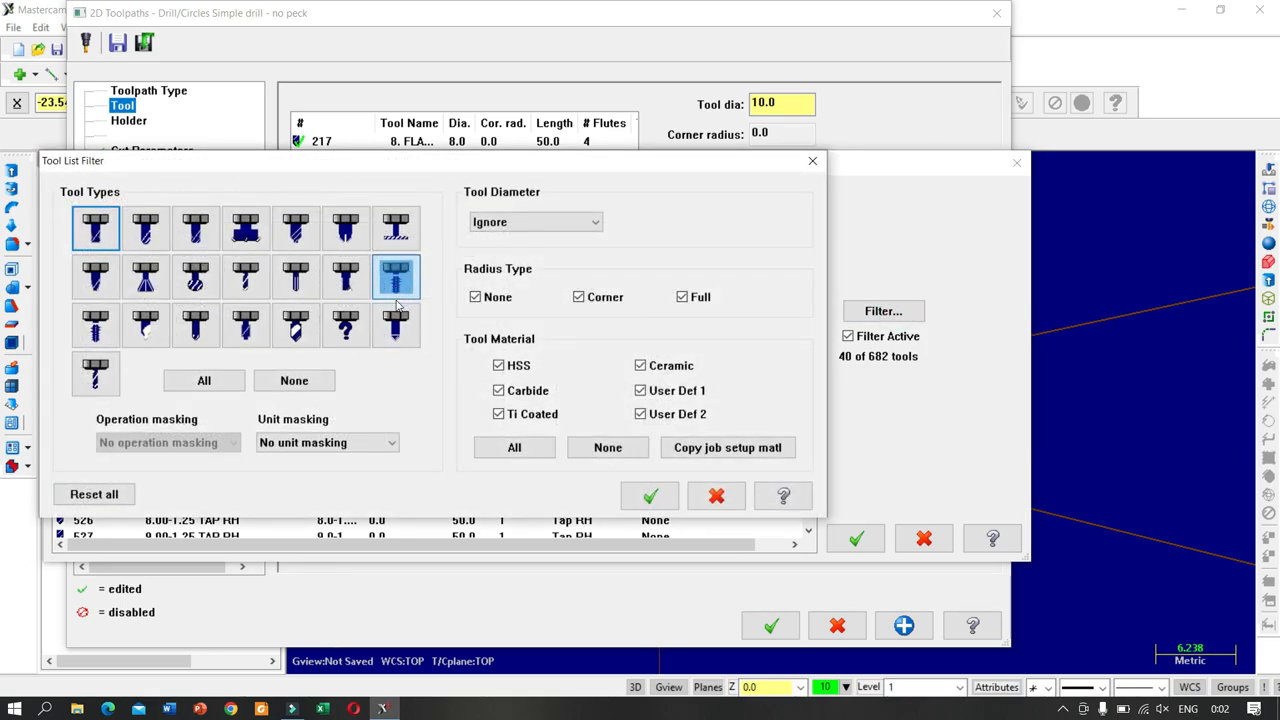
{"action": "left_click", "coordinate": [648, 496]}
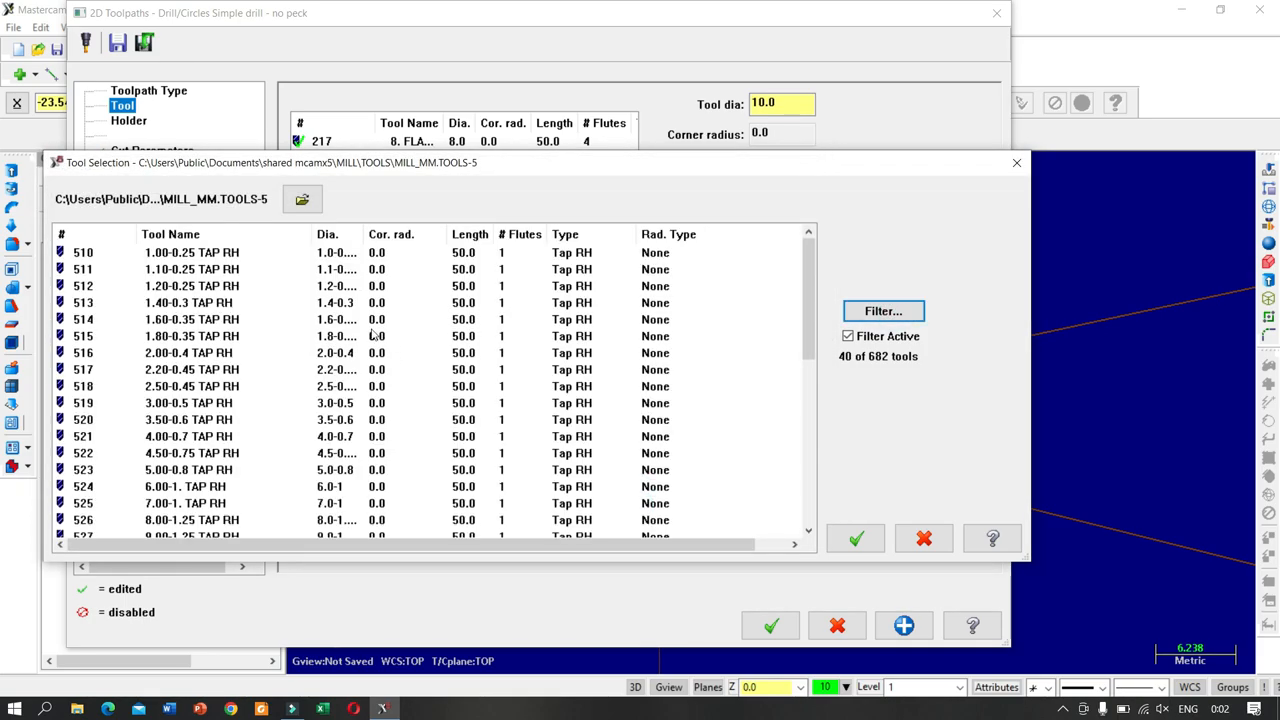
{"action": "left_click", "coordinate": [392, 455]}
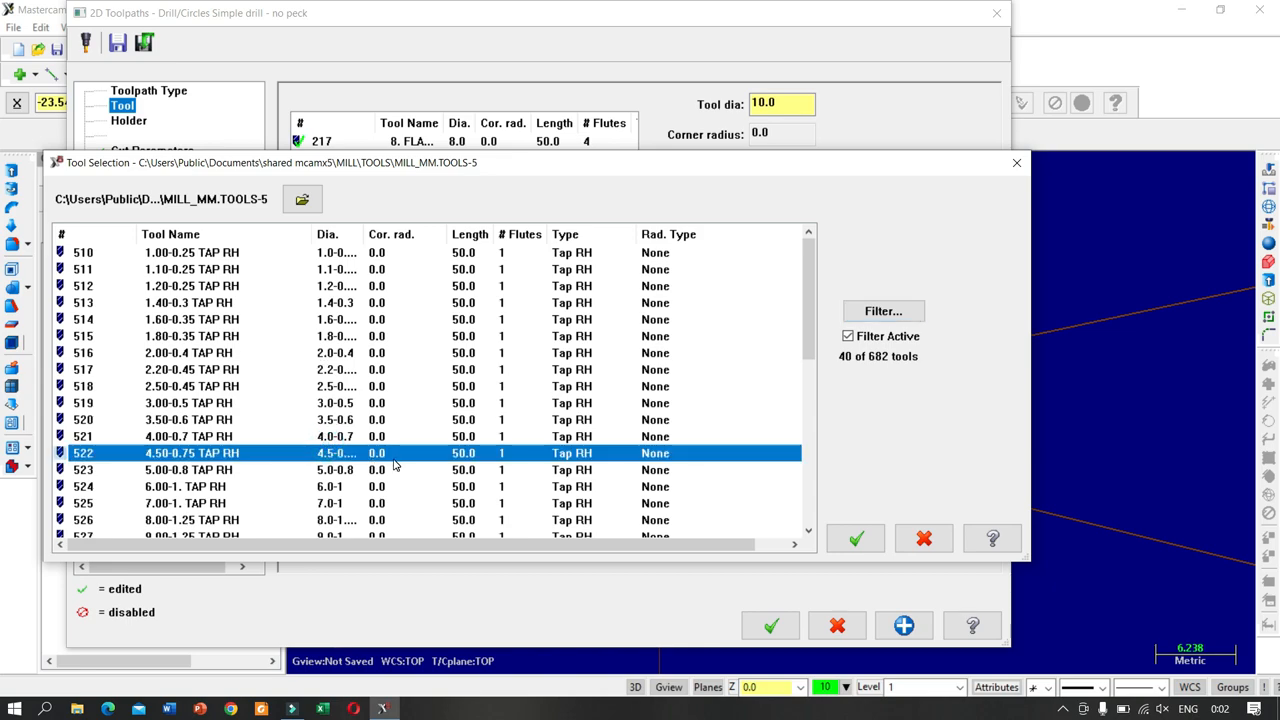
{"action": "scroll", "coordinate": [392, 456], "scroll_direction": "down", "scroll_amount": 1}
{"action": "scroll", "coordinate": [368, 456], "scroll_direction": "down", "scroll_amount": 3}
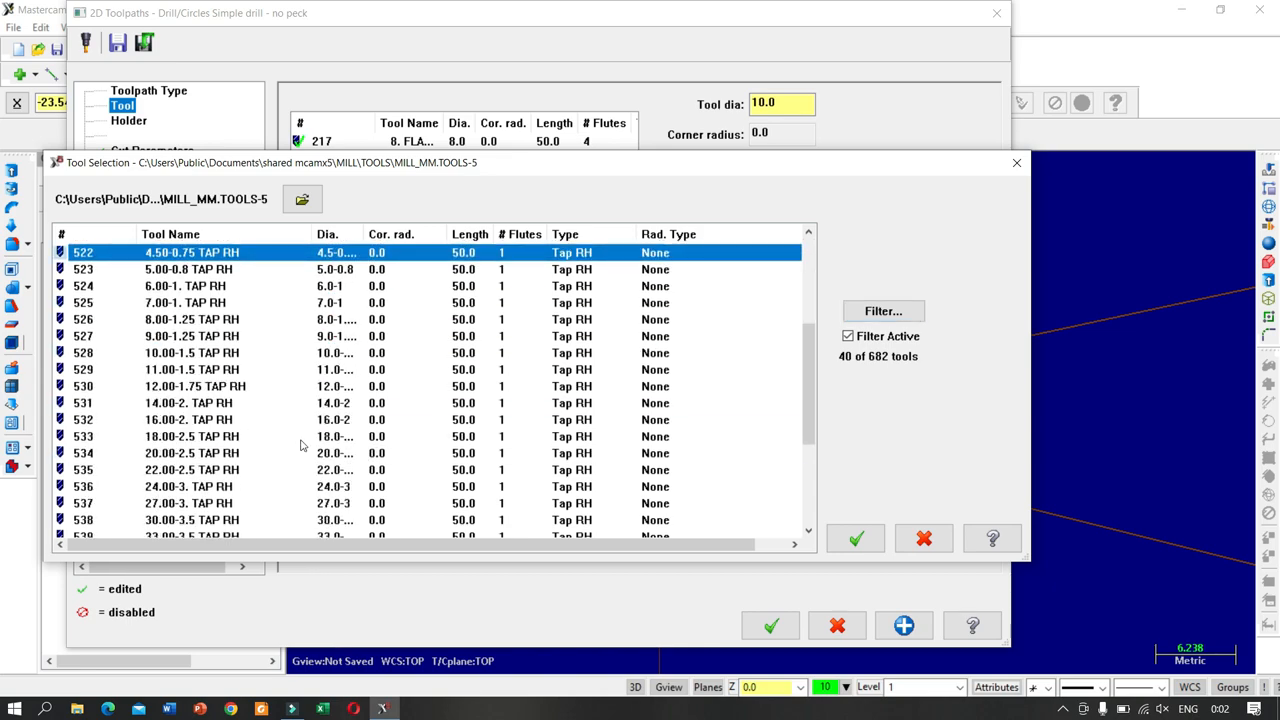
{"action": "left_click", "coordinate": [168, 319]}
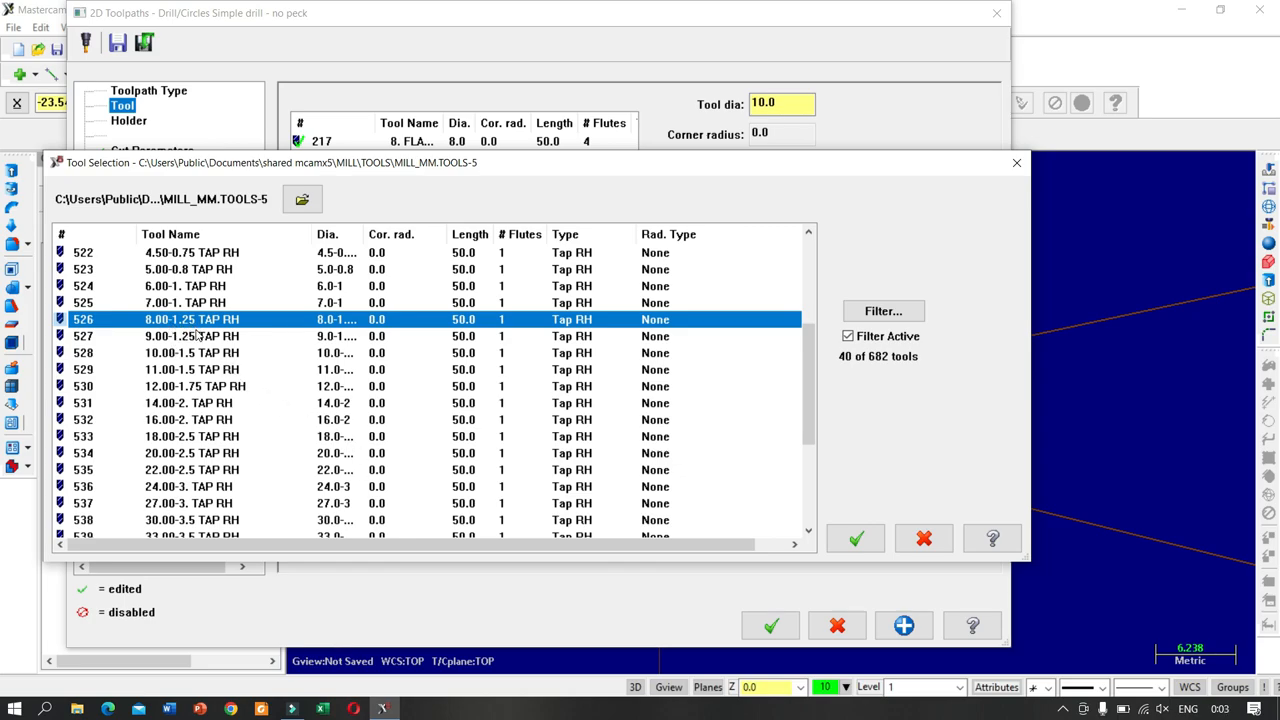
{"action": "left_click", "coordinate": [850, 539]}
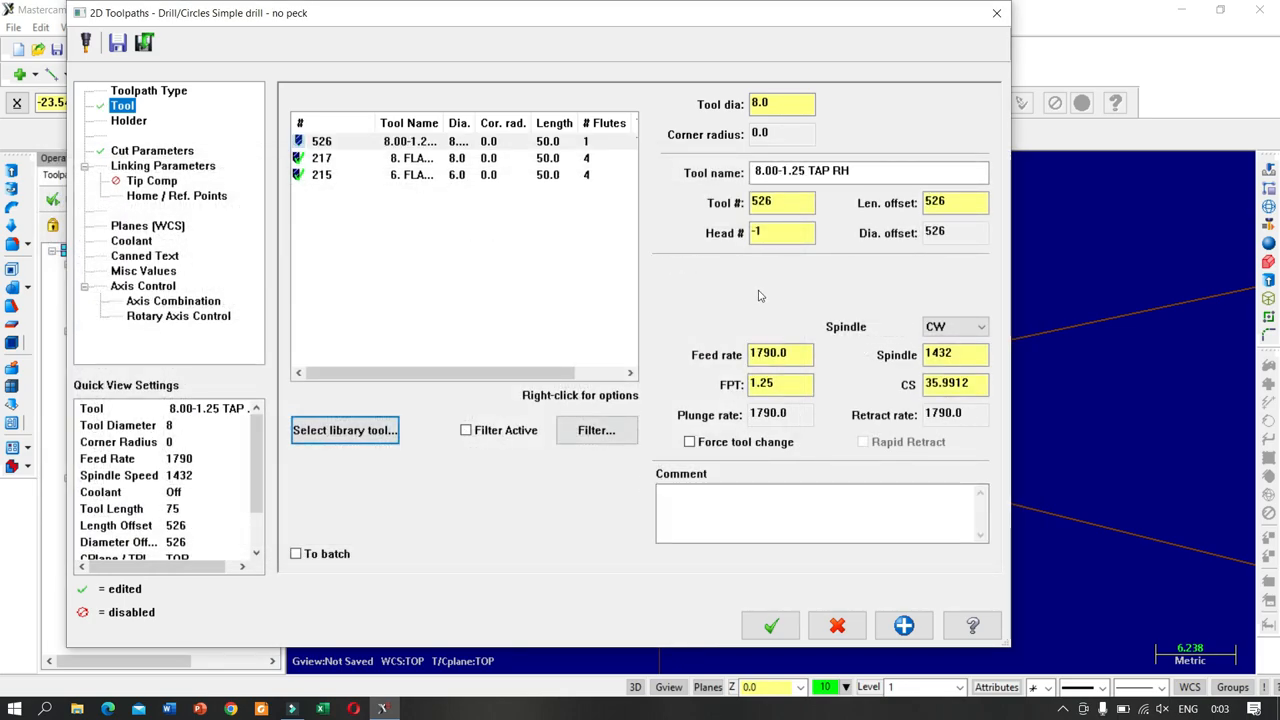
- Set the tap's spindle speed to 50 and its feed rate to 62.5
{"action": "left_click", "coordinate": [781, 352]}
{"action": "double_click", "coordinate": [930, 355]}
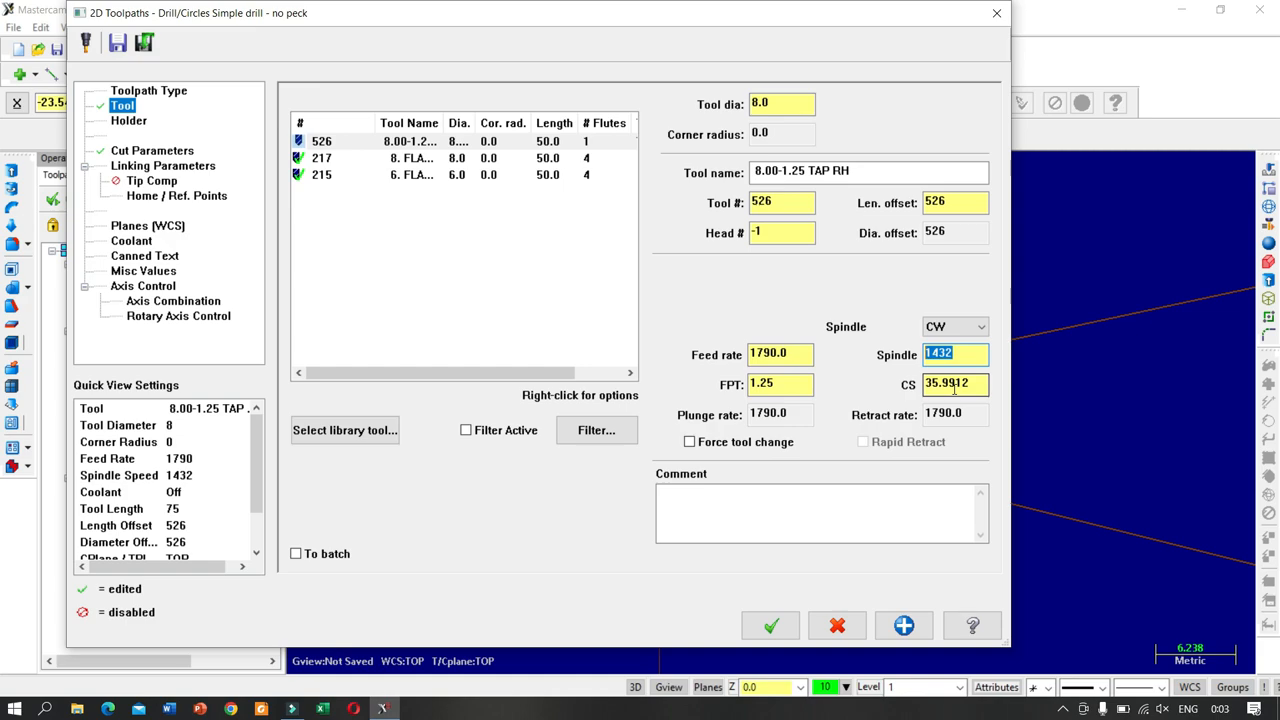
{"action": "left_click", "coordinate": [801, 384]}
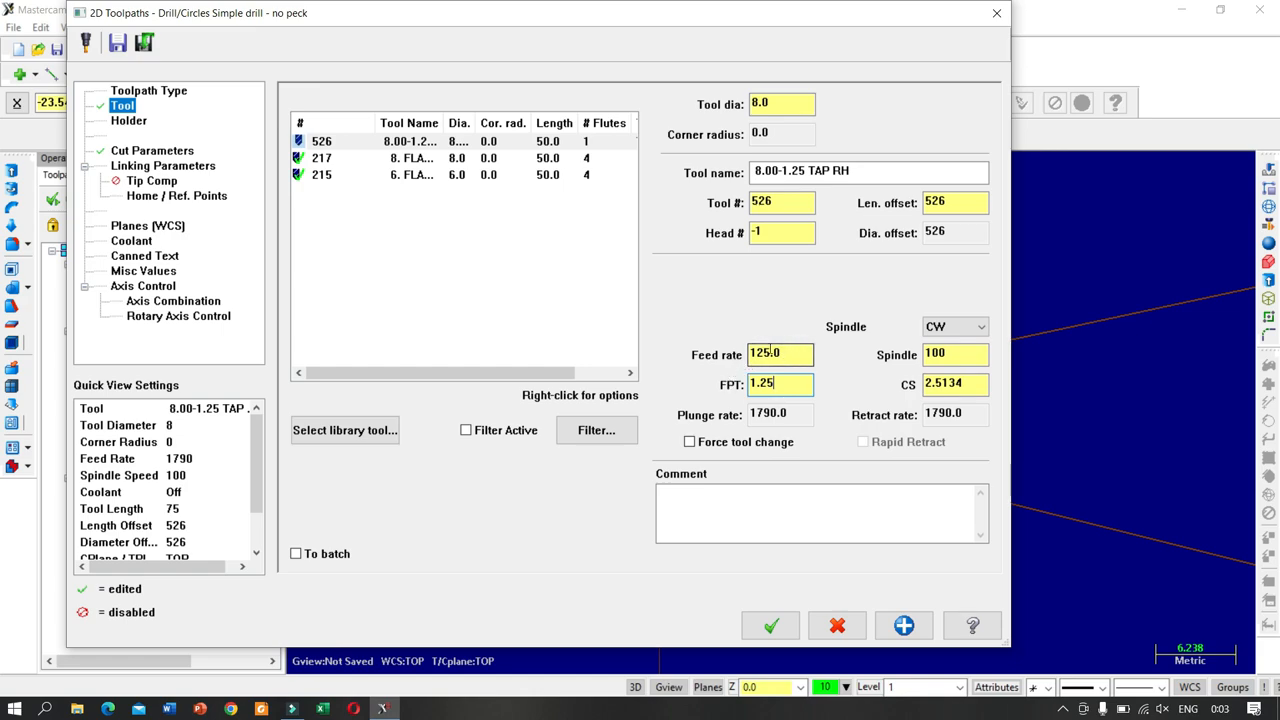
{"action": "double_click", "coordinate": [951, 358]}
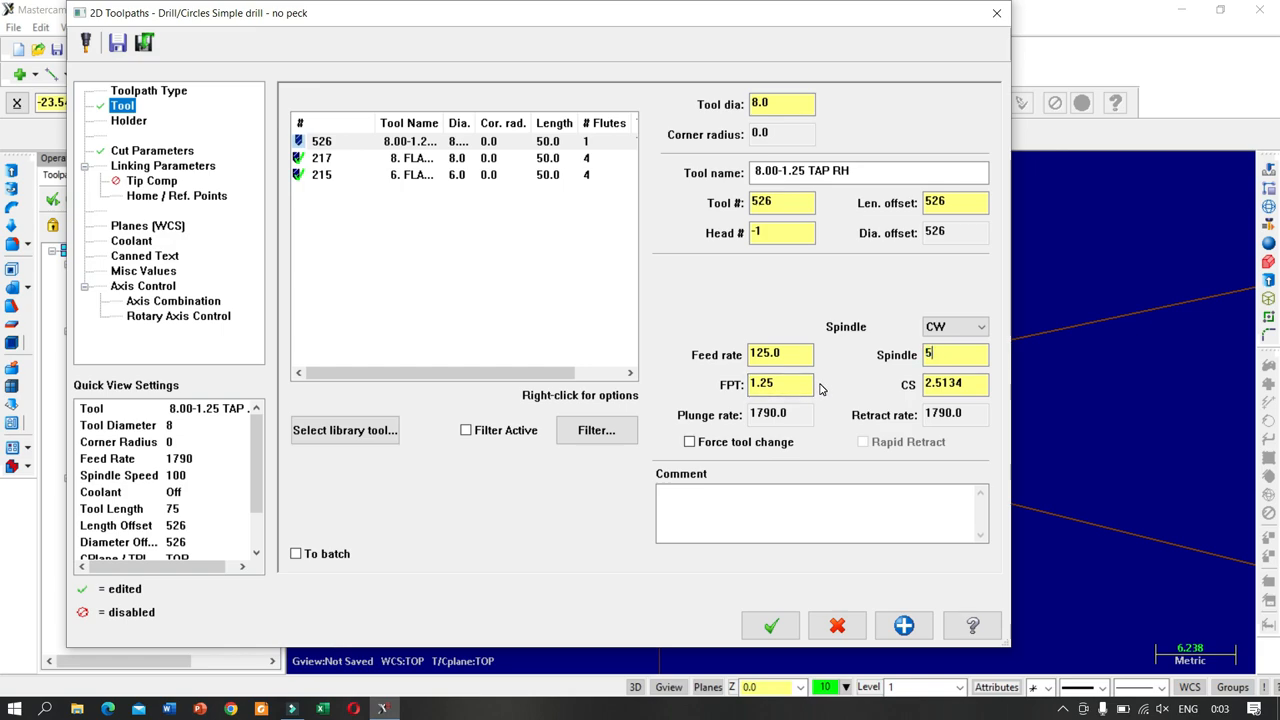
{"action": "left_click", "coordinate": [788, 354]}
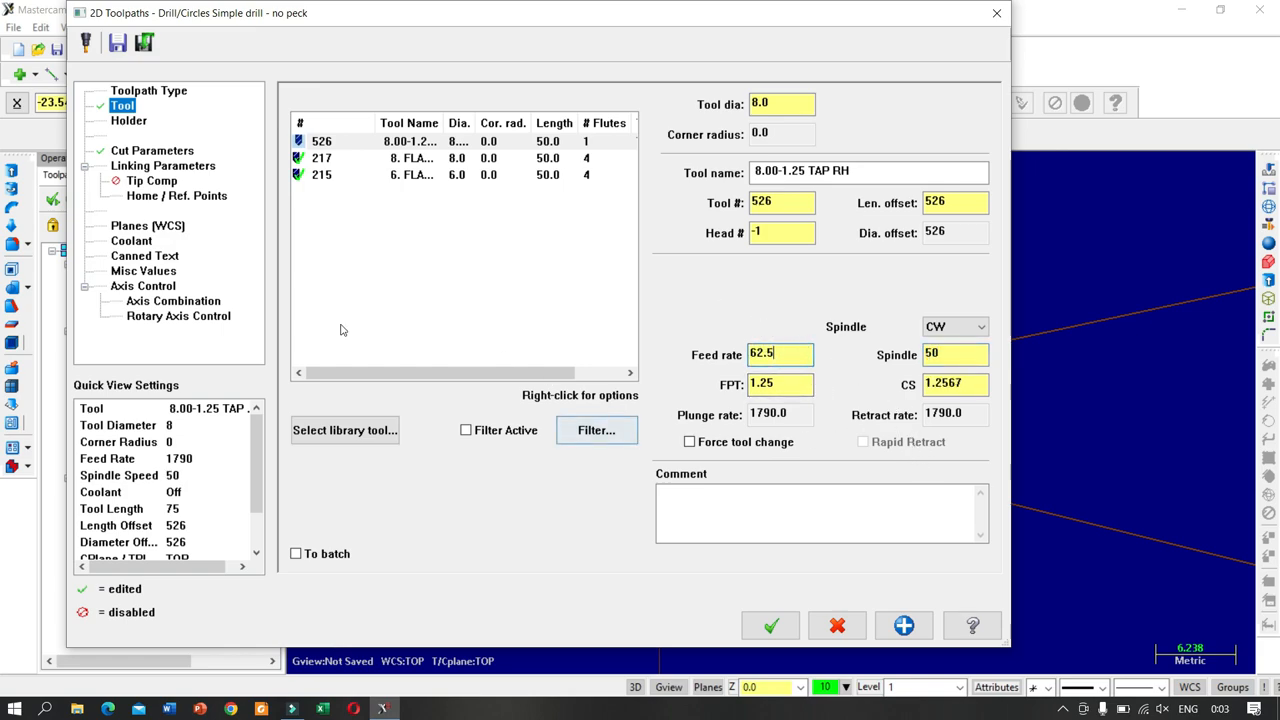
- Set the tapping depth to absolute -9 and the retract to absolute 15, with the top of stock at 0, and generate the toolpath
{"action": "left_click", "coordinate": [160, 166]}
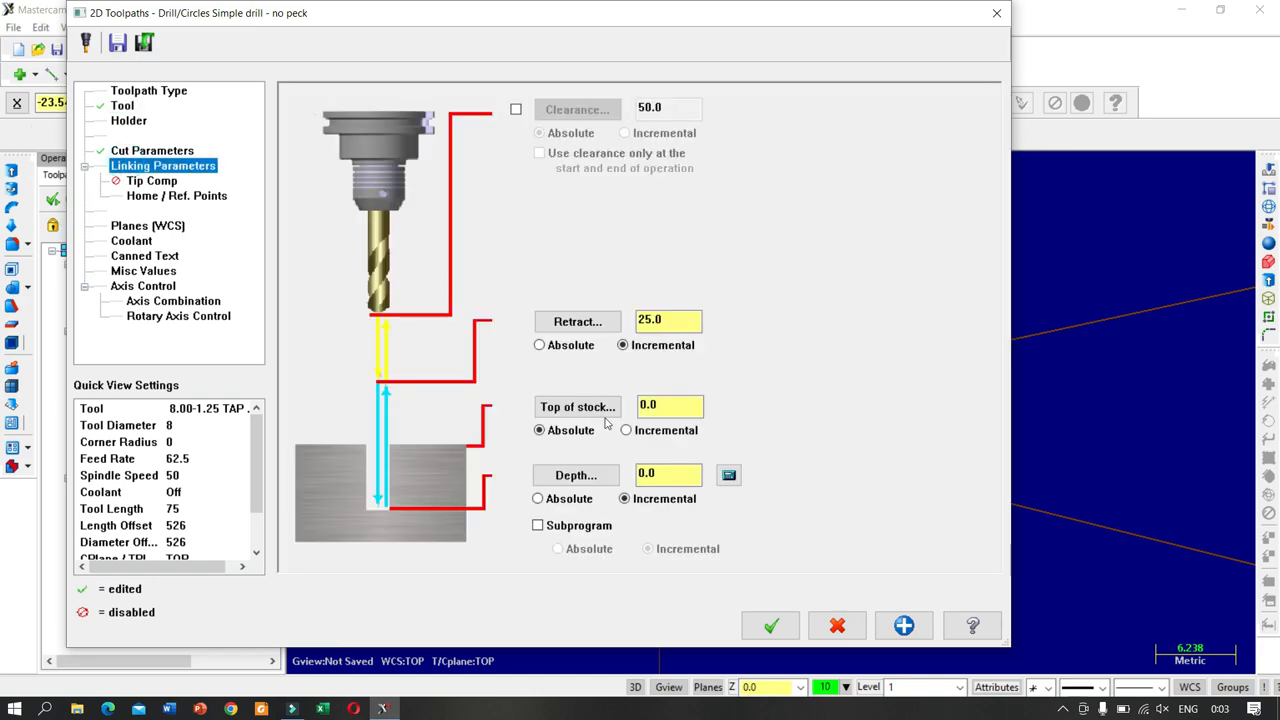
{"action": "left_click", "coordinate": [562, 503]}
{"action": "double_click", "coordinate": [688, 470]}
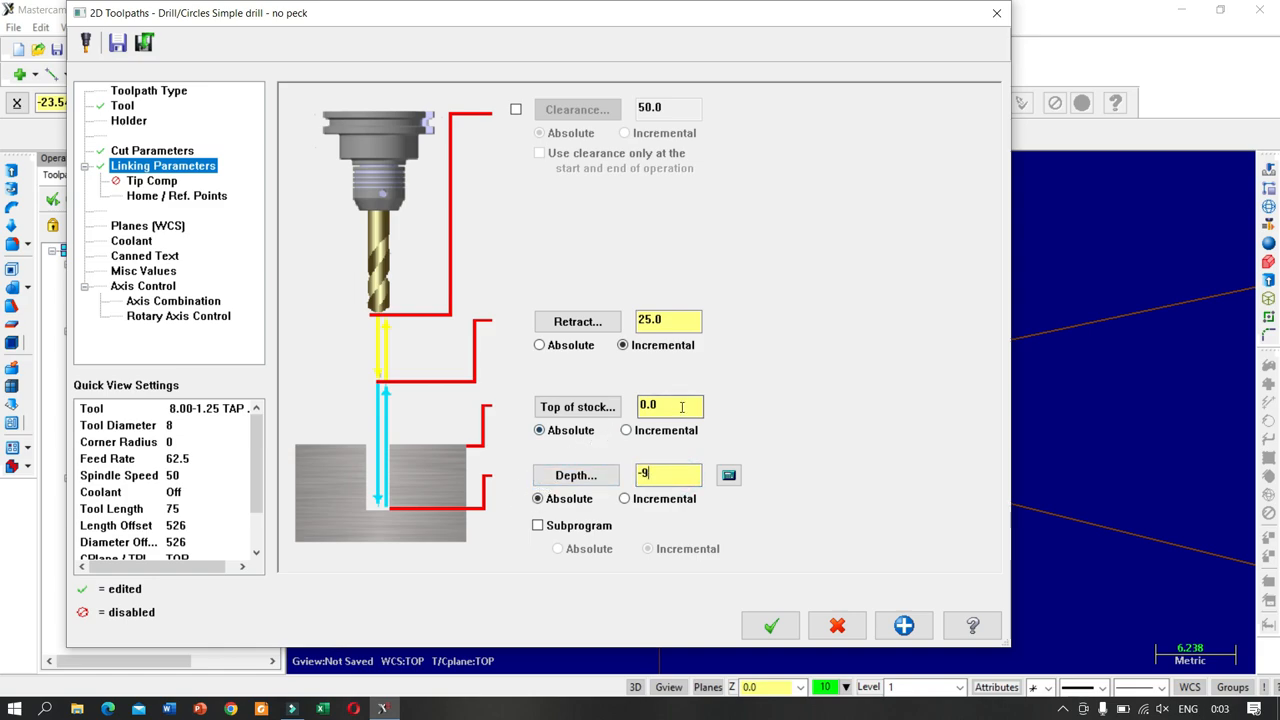
{"action": "left_click", "coordinate": [540, 345]}
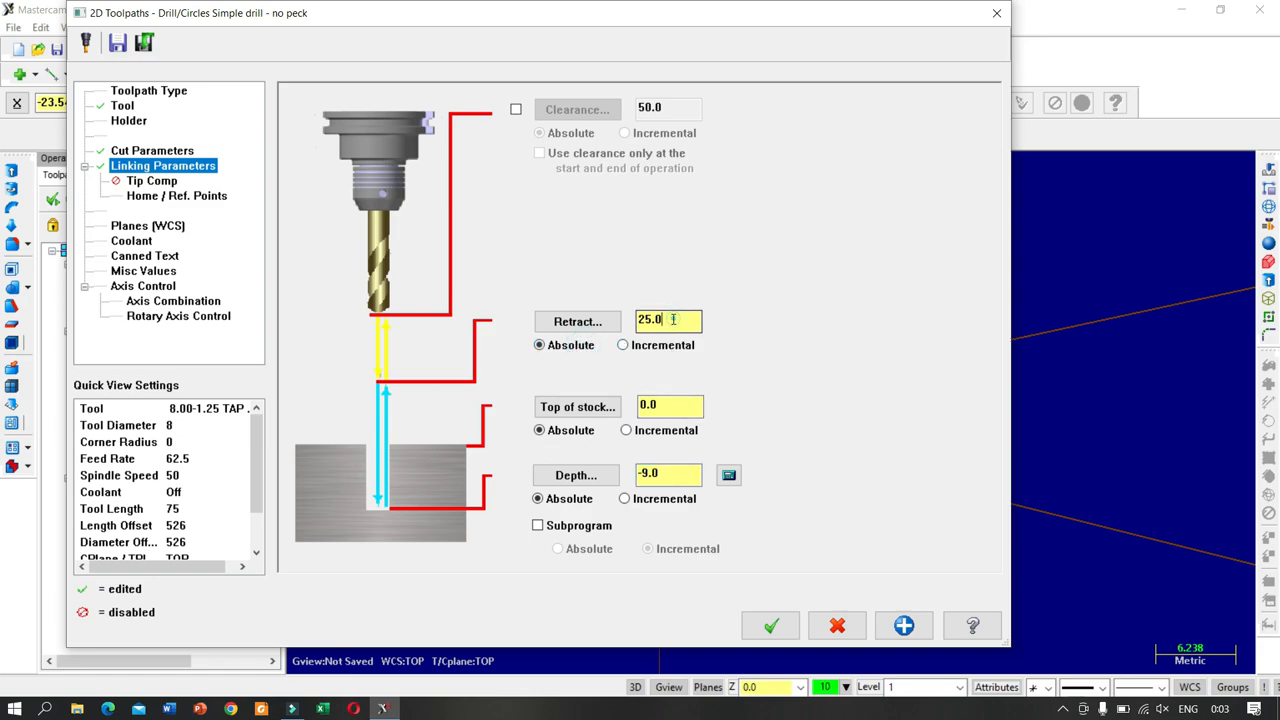
{"action": "double_click", "coordinate": [682, 413]}
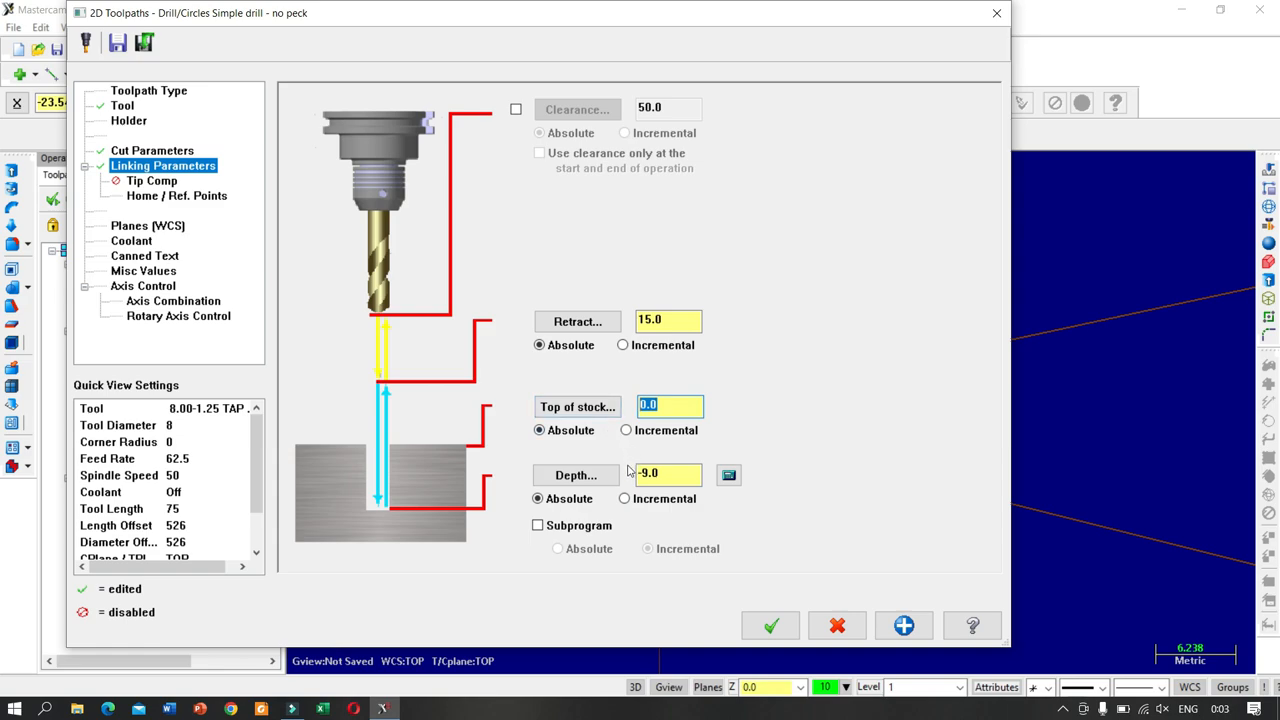
{"action": "left_click", "coordinate": [687, 484]}
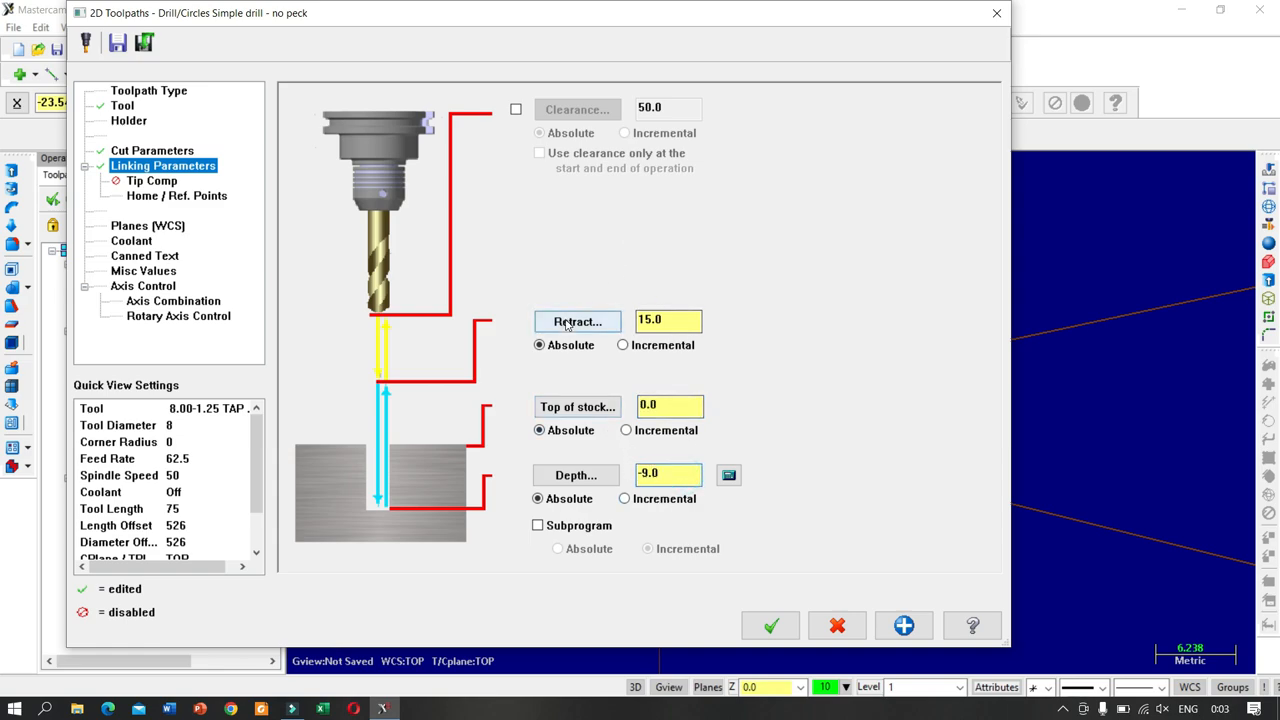
{"action": "left_click", "coordinate": [767, 628]}
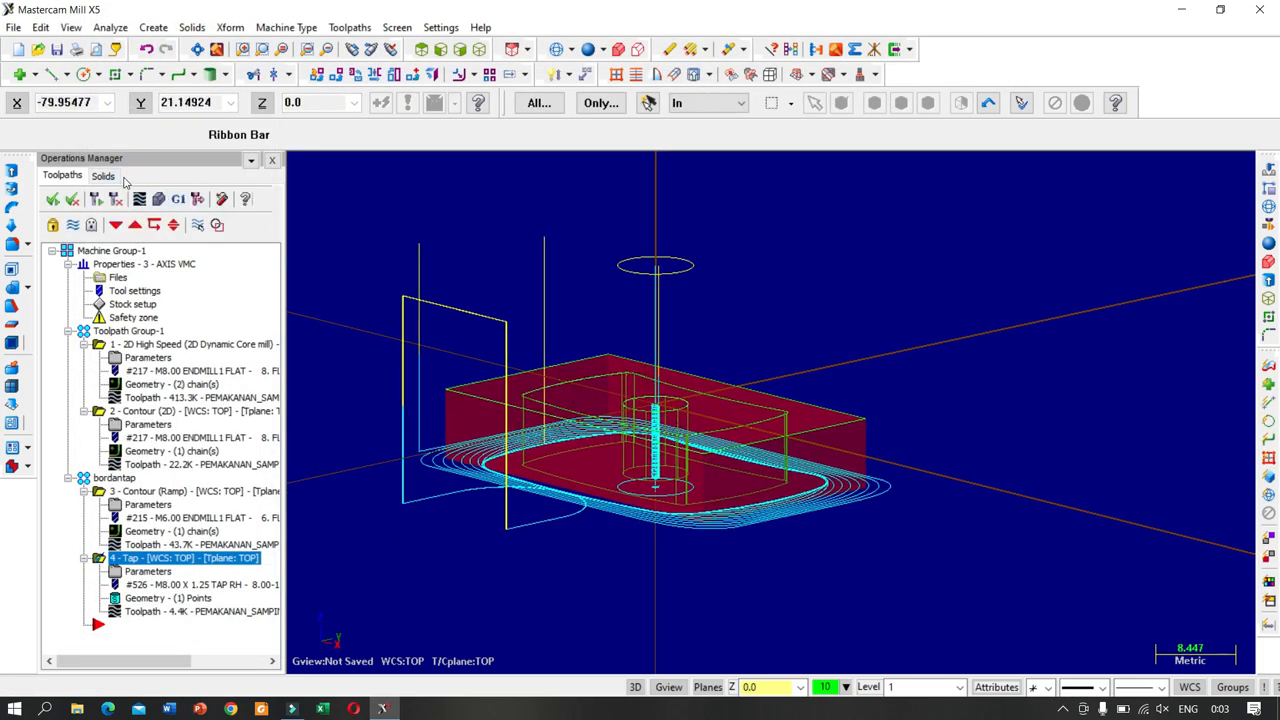
- Play the backplot of the tapping operation and examine the tap's travel through the central hole
{"action": "left_click", "coordinate": [138, 200]}
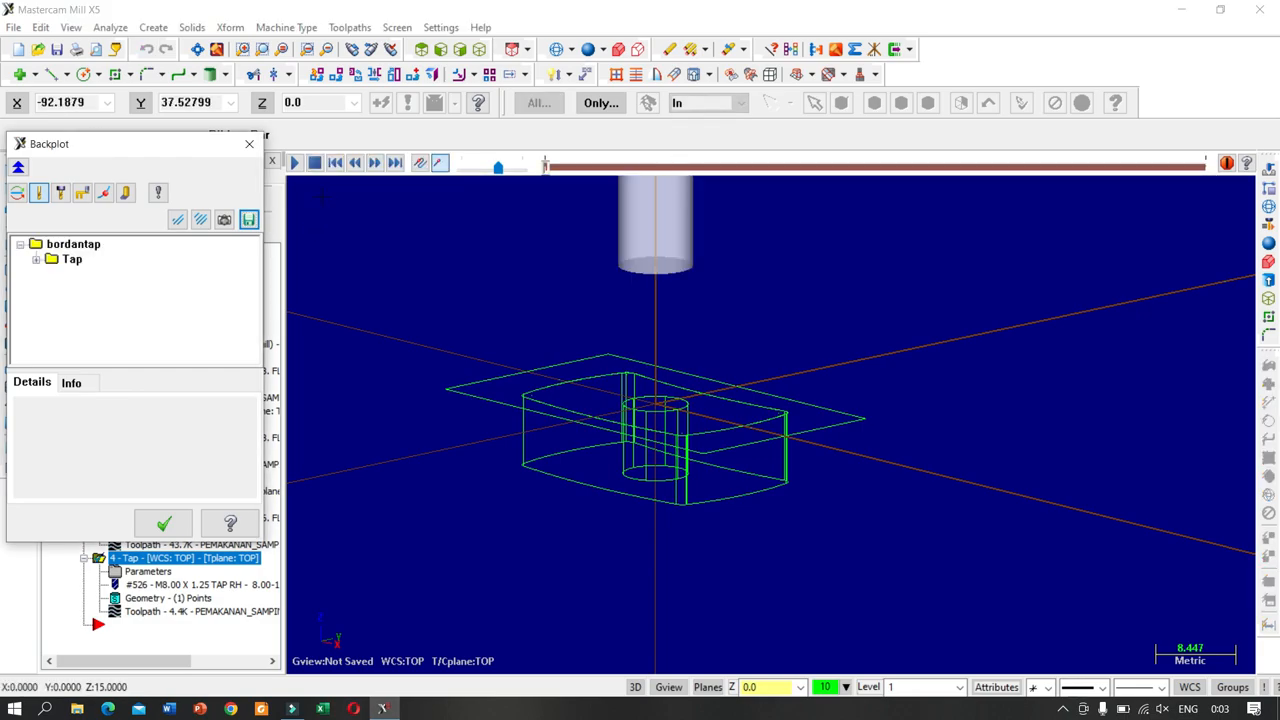
{"action": "left_click", "coordinate": [294, 163]}
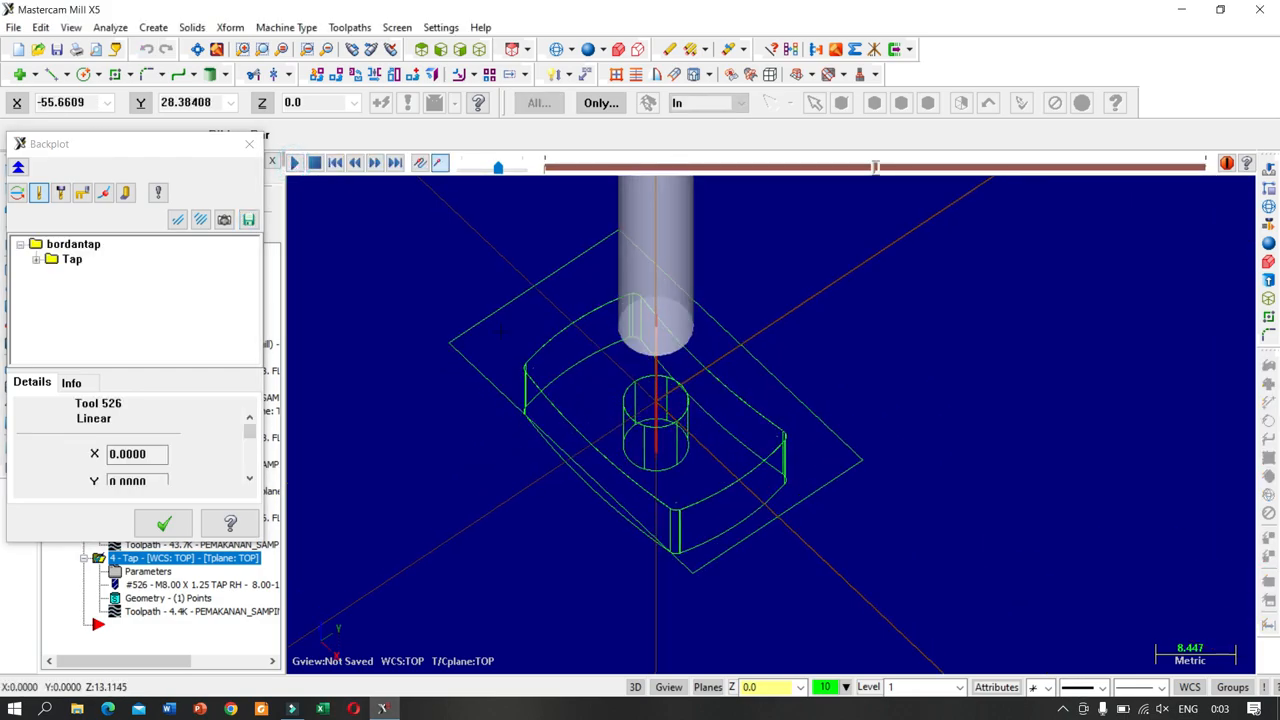
{"action": "middle_click_drag", "start_coordinate": [495, 369], "coordinate": [458, 296]}
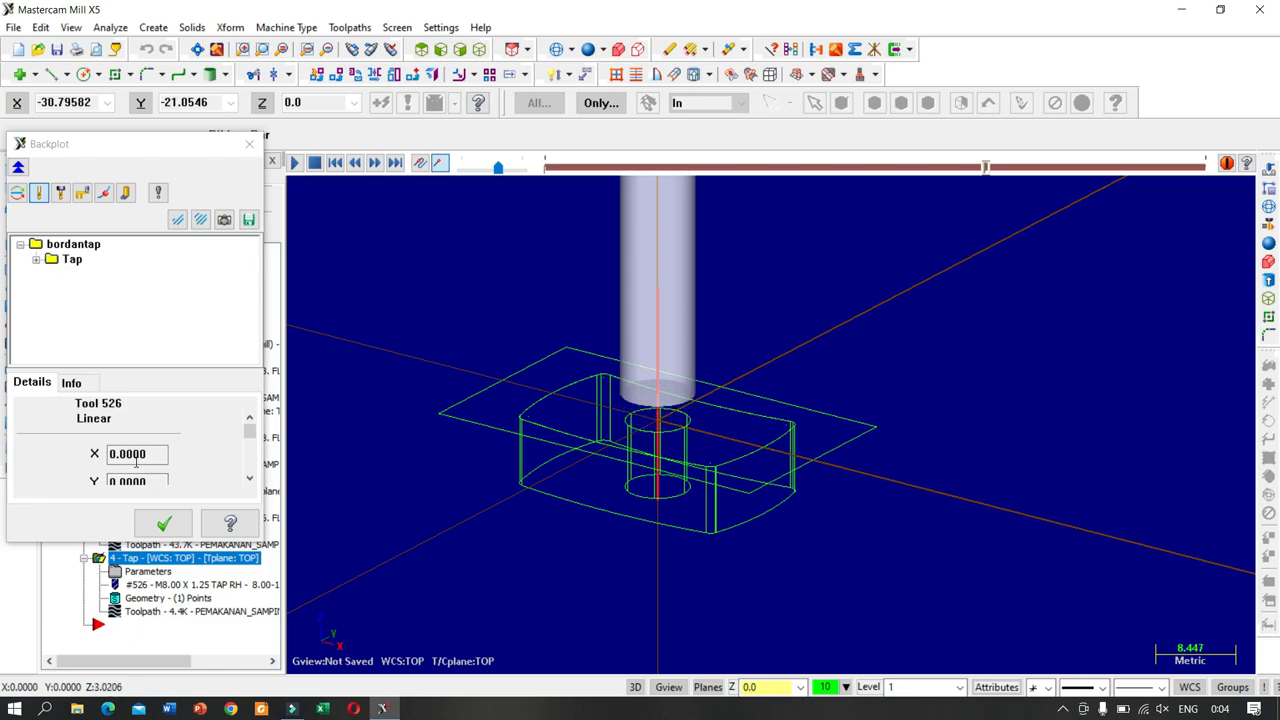
{"action": "left_click", "coordinate": [164, 524]}
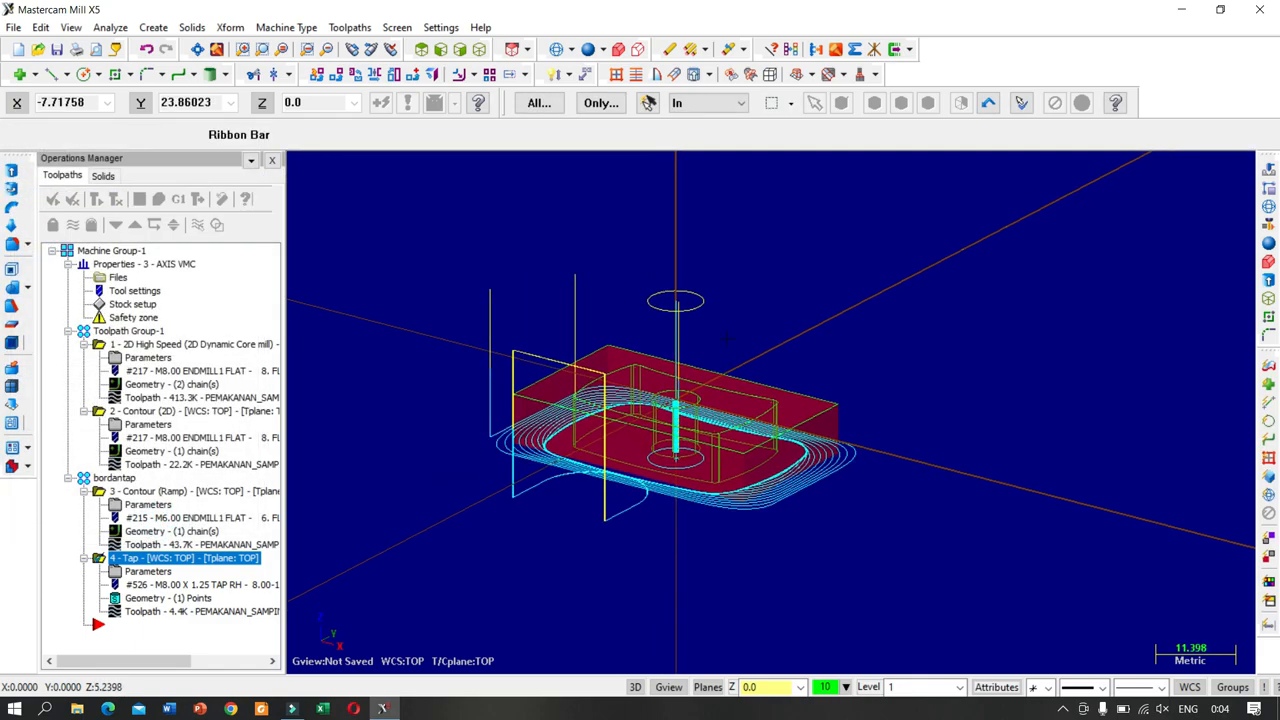
- Run the solid verification of all four operations and examine the machined part and its central hole from several angles
{"action": "scroll", "coordinate": [727, 339], "scroll_direction": "down", "scroll_amount": 1}
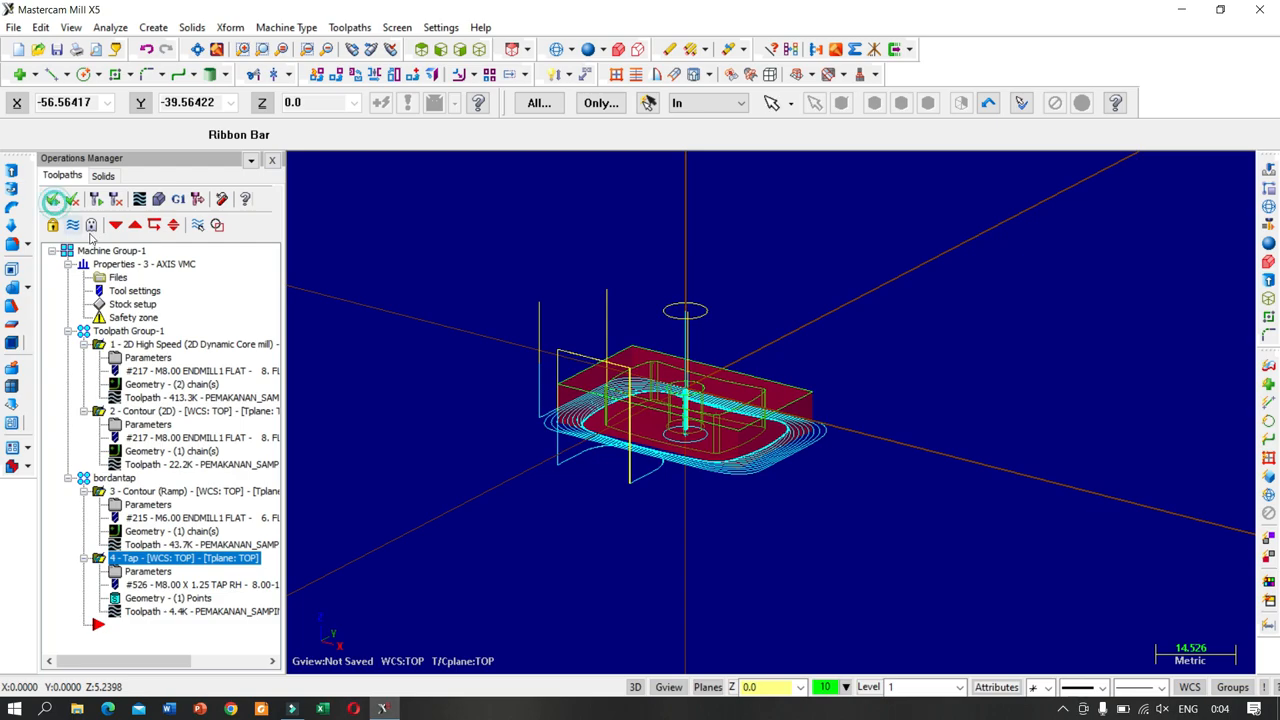
{"action": "left_click", "coordinate": [158, 198]}
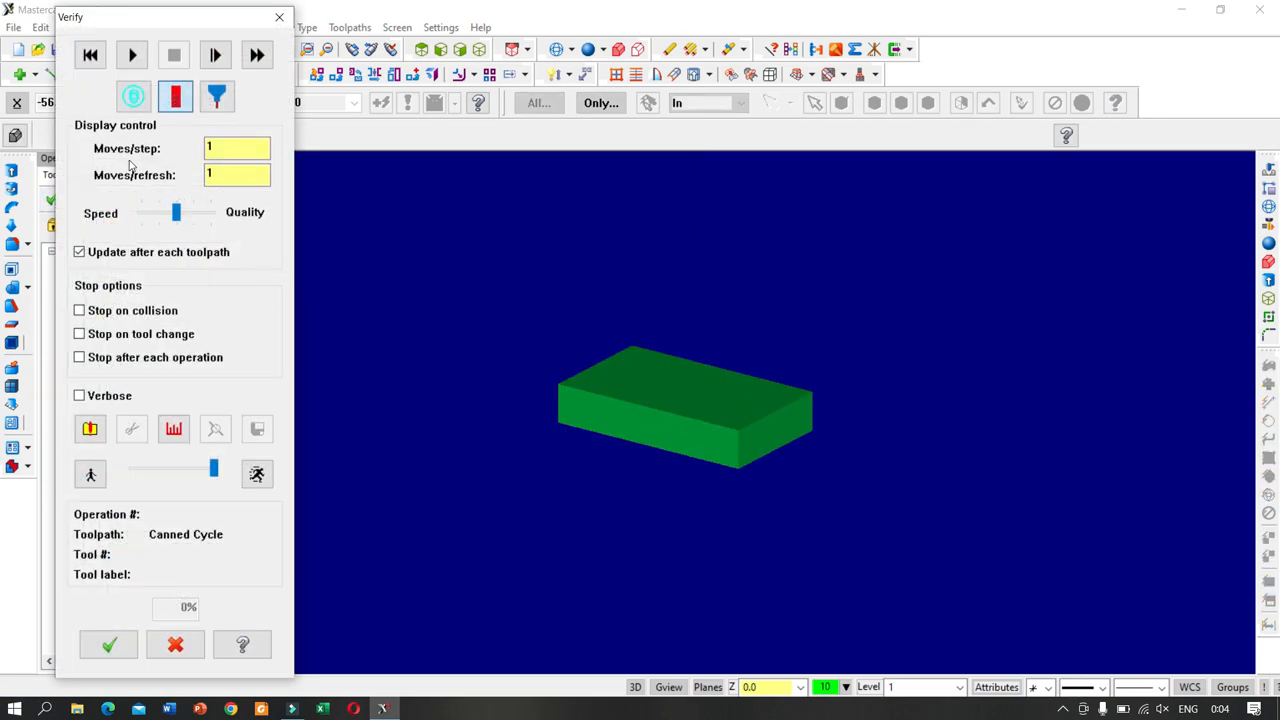
{"action": "left_click", "coordinate": [132, 55]}
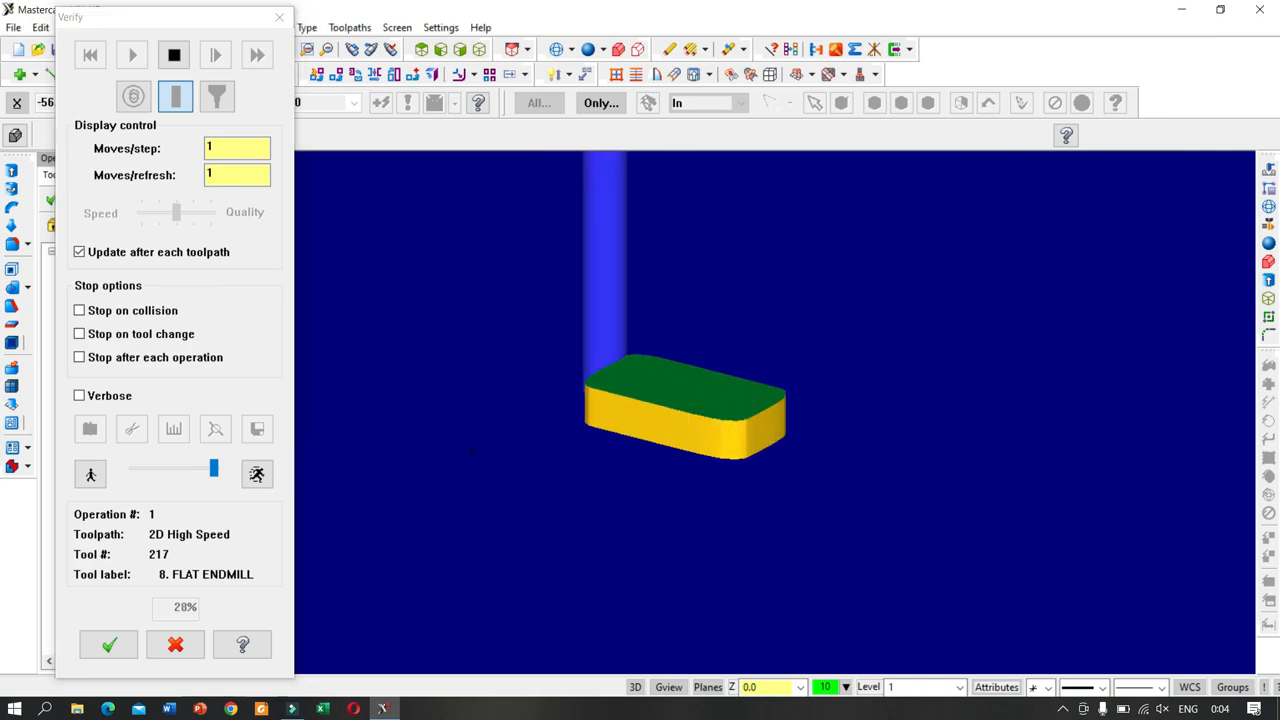
{"action": "middle_click_drag", "start_coordinate": [471, 453], "coordinate": [484, 503]}
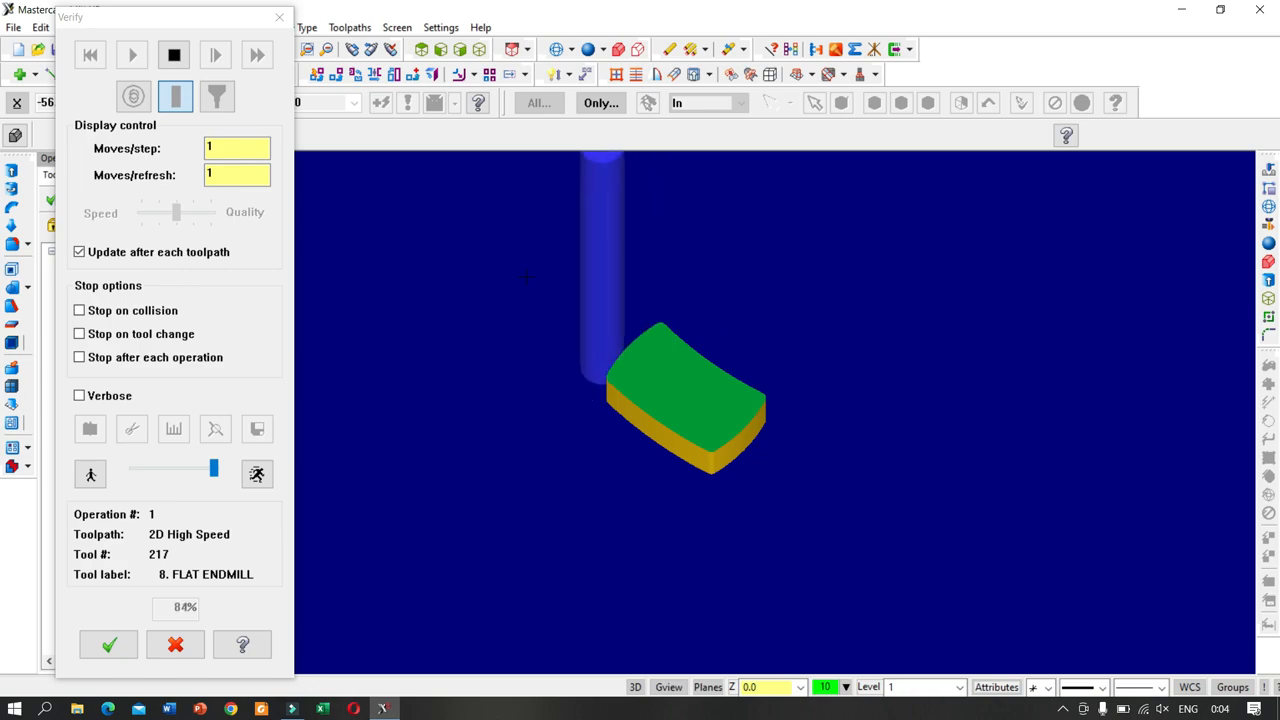
{"action": "middle_click_drag", "start_coordinate": [524, 277], "coordinate": [539, 375]}
{"action": "scroll", "coordinate": [720, 449], "scroll_direction": "up", "scroll_amount": 4}
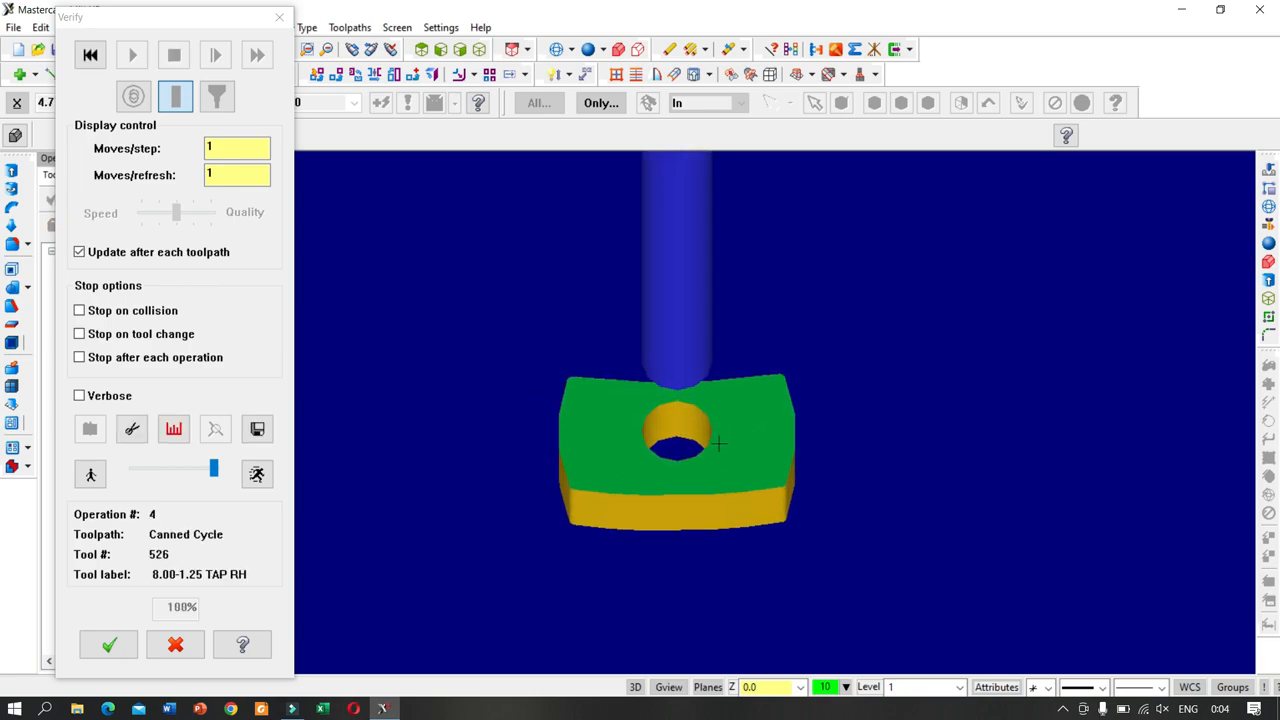
{"action": "scroll", "coordinate": [743, 326], "scroll_direction": "down", "scroll_amount": 6}
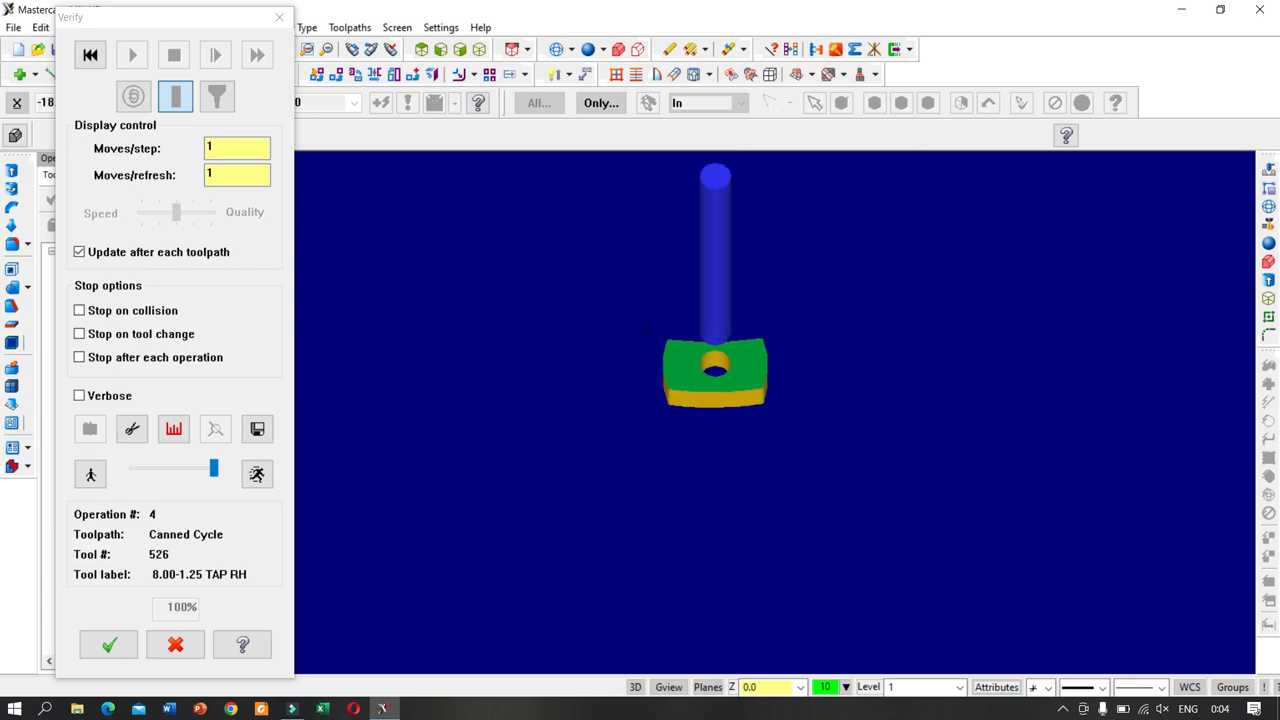
{"action": "left_click", "coordinate": [279, 17]}
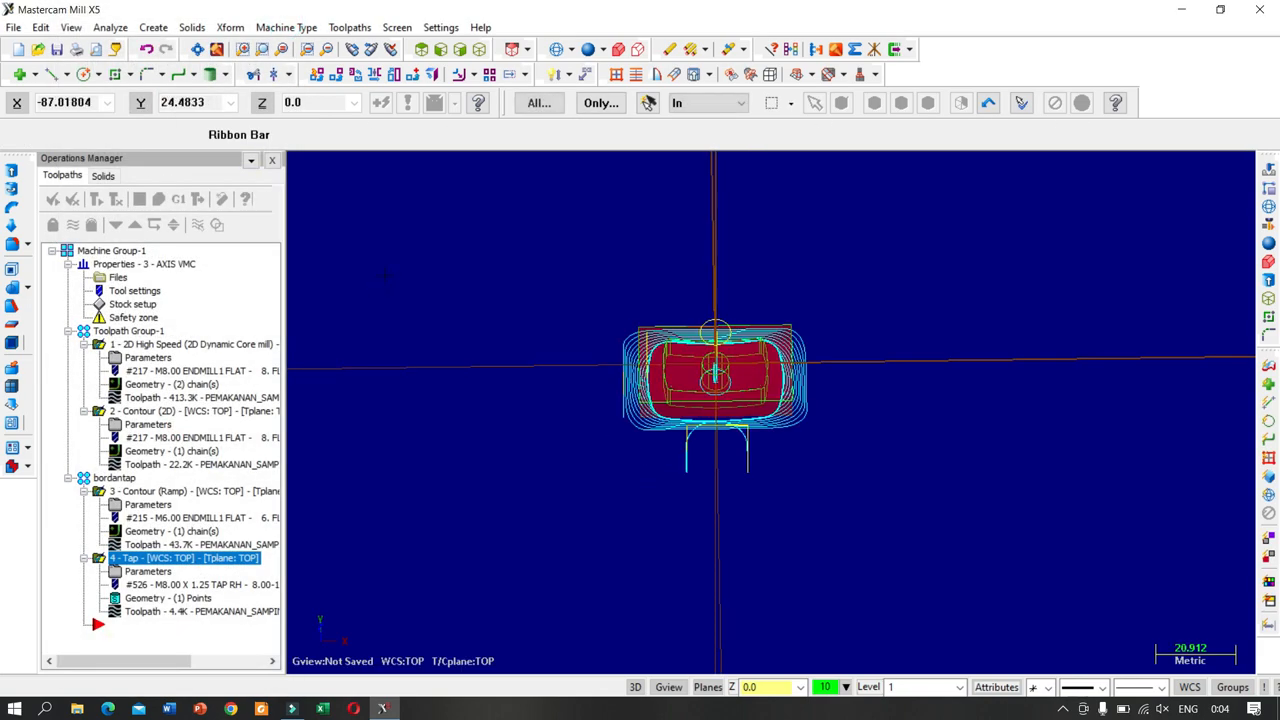
- Switch to the isometric view and select the ramp contour operation in the bordantap group
{"action": "middle_click_drag", "start_coordinate": [660, 484], "coordinate": [665, 409]}
{"action": "right_click", "coordinate": [787, 413]}
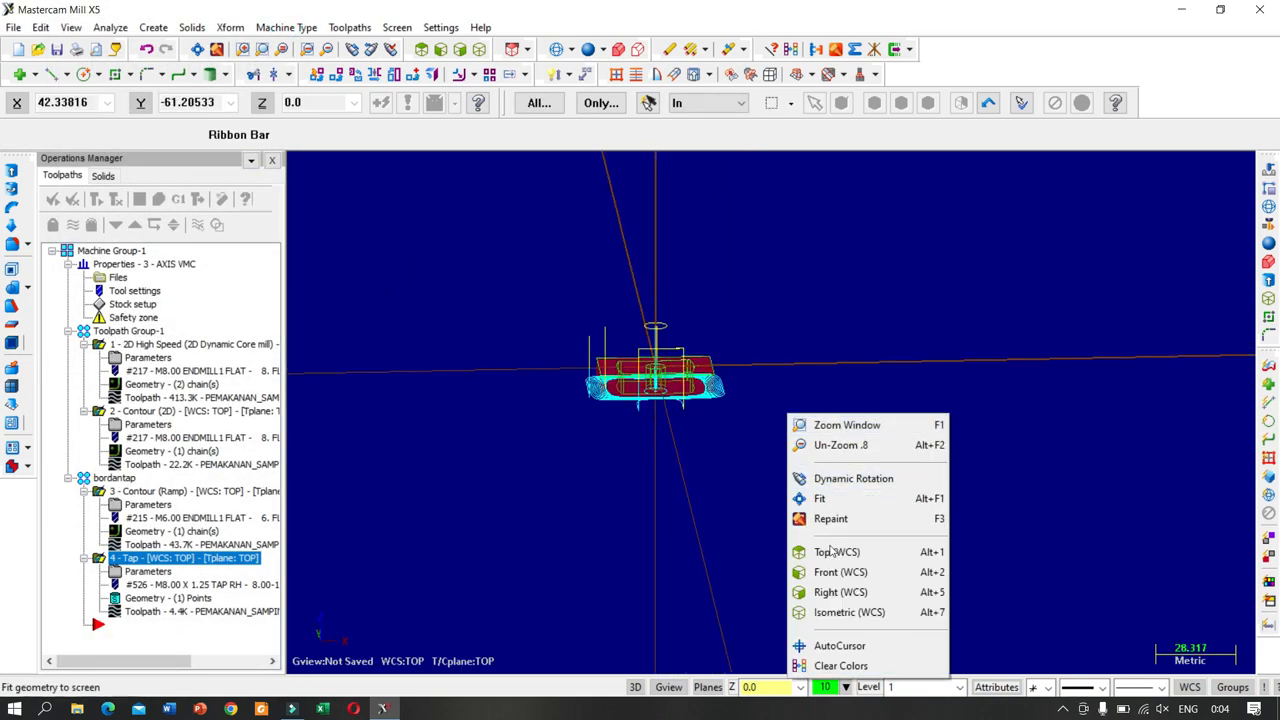
{"action": "left_click", "coordinate": [848, 612]}
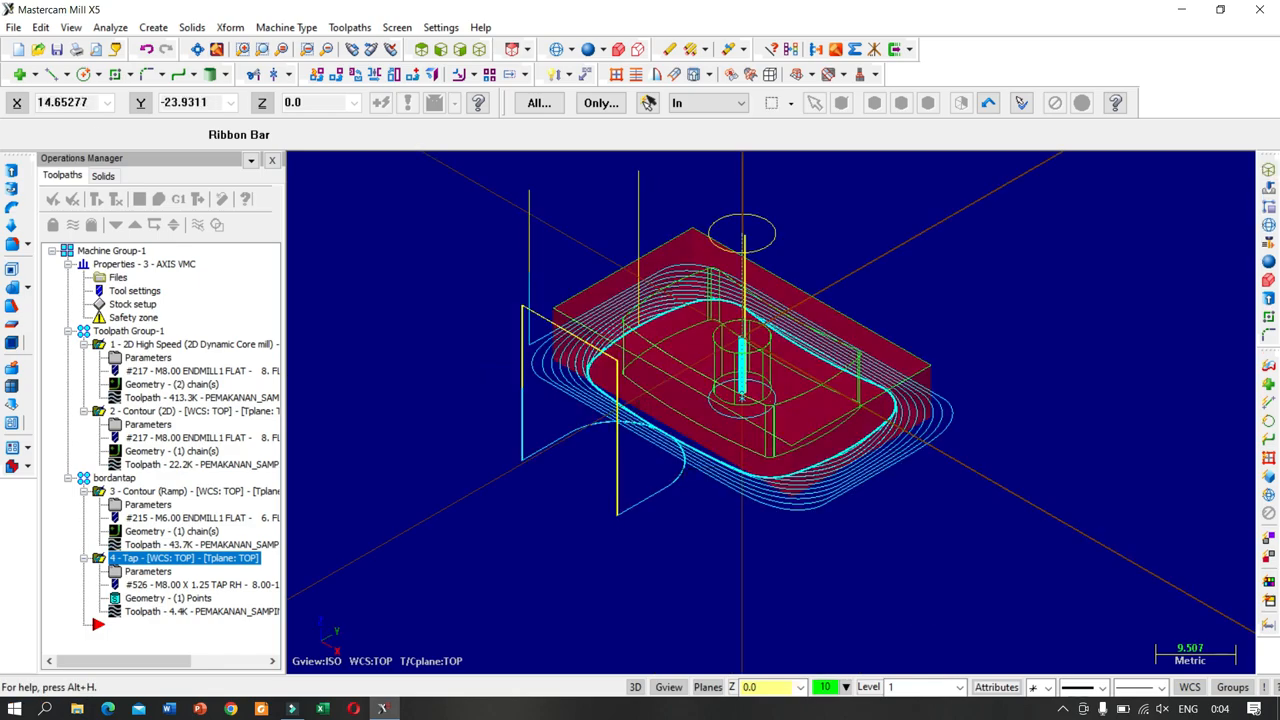
{"action": "scroll", "coordinate": [554, 397], "scroll_direction": "down", "scroll_amount": 3}
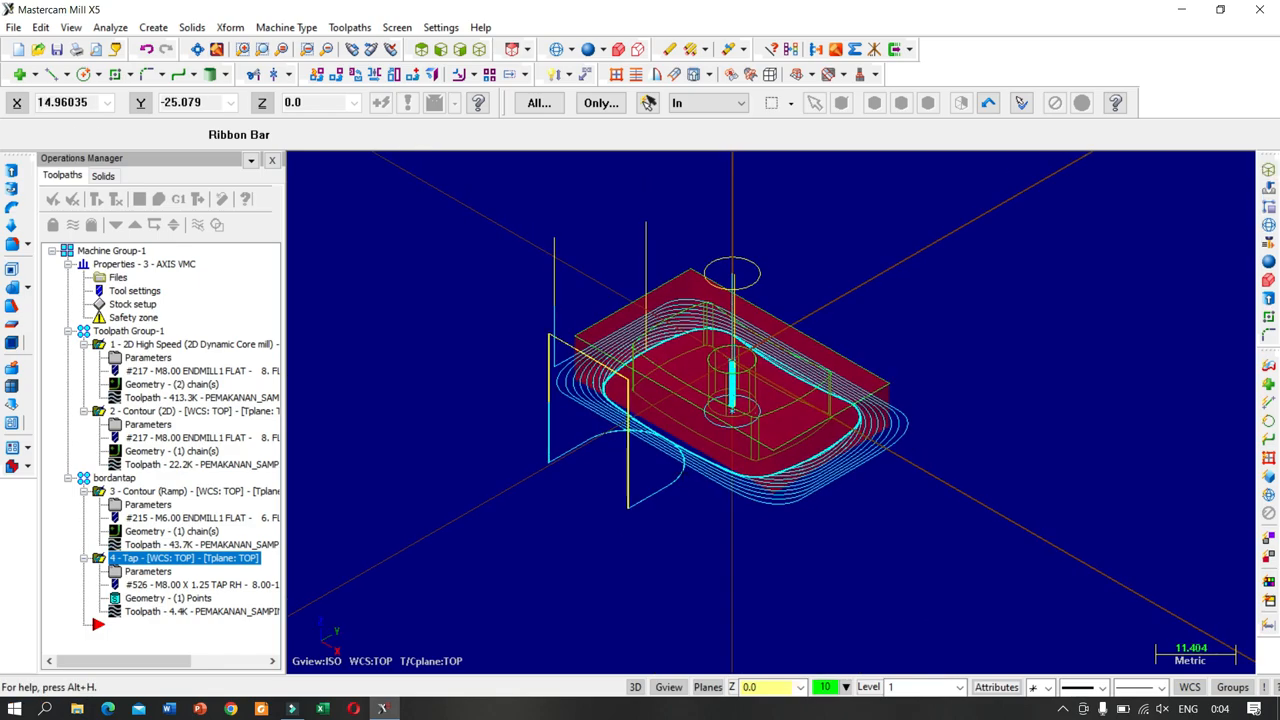
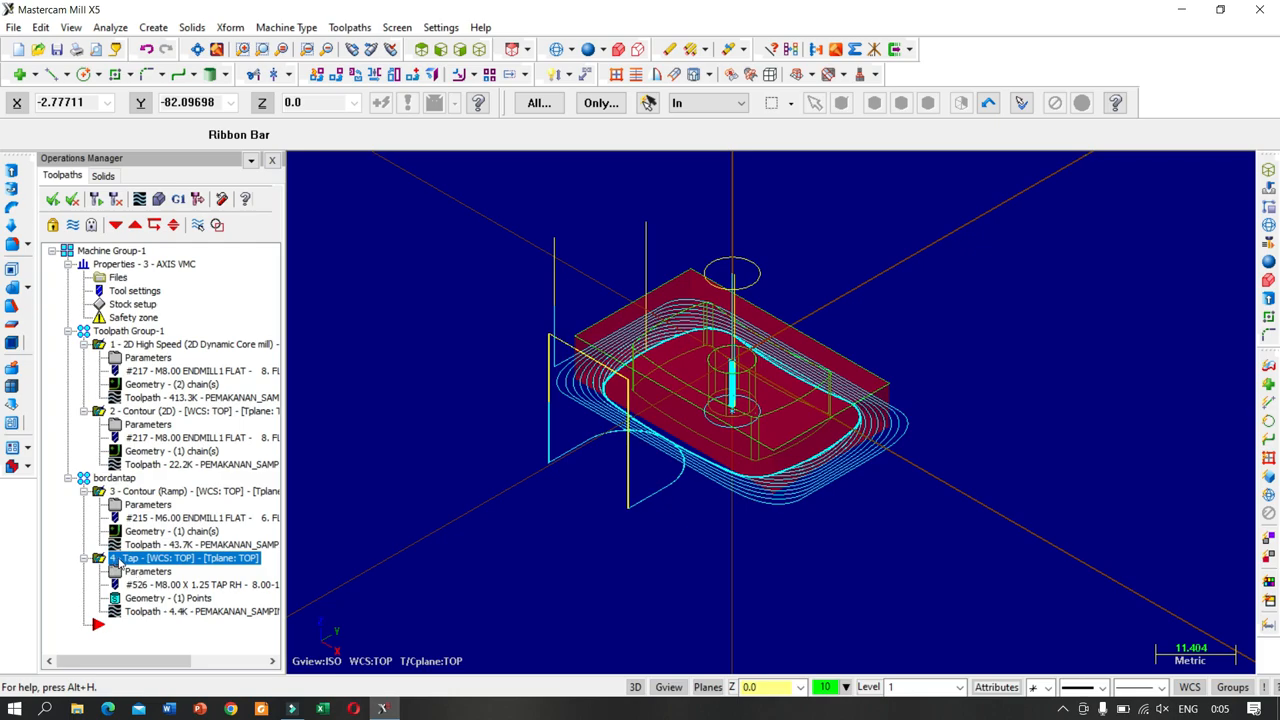
{"action": "left_click_drag", "start_coordinate": [123, 490], "coordinate": [98, 557]}
{"action": "left_click", "coordinate": [100, 492]}
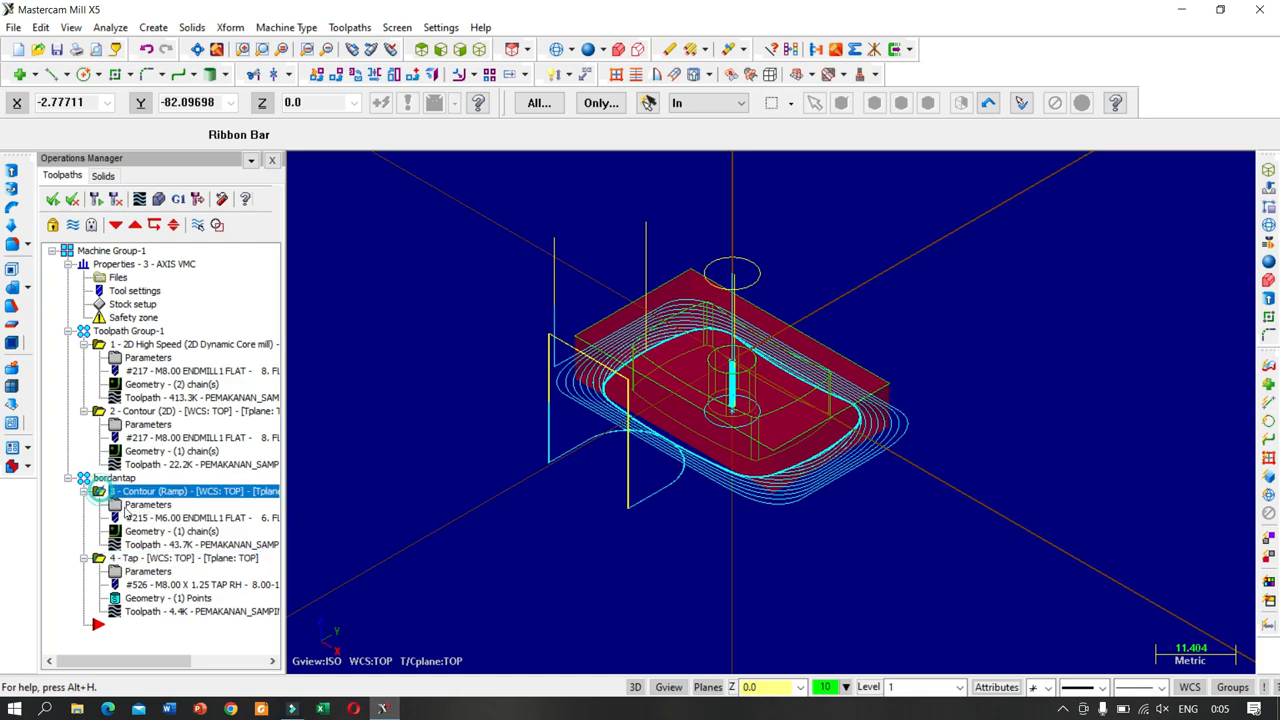
- Review how the four machining operations are divided between Toolpath Group-1 and the bordantap group
{"action": "left_click", "coordinate": [98, 557]}
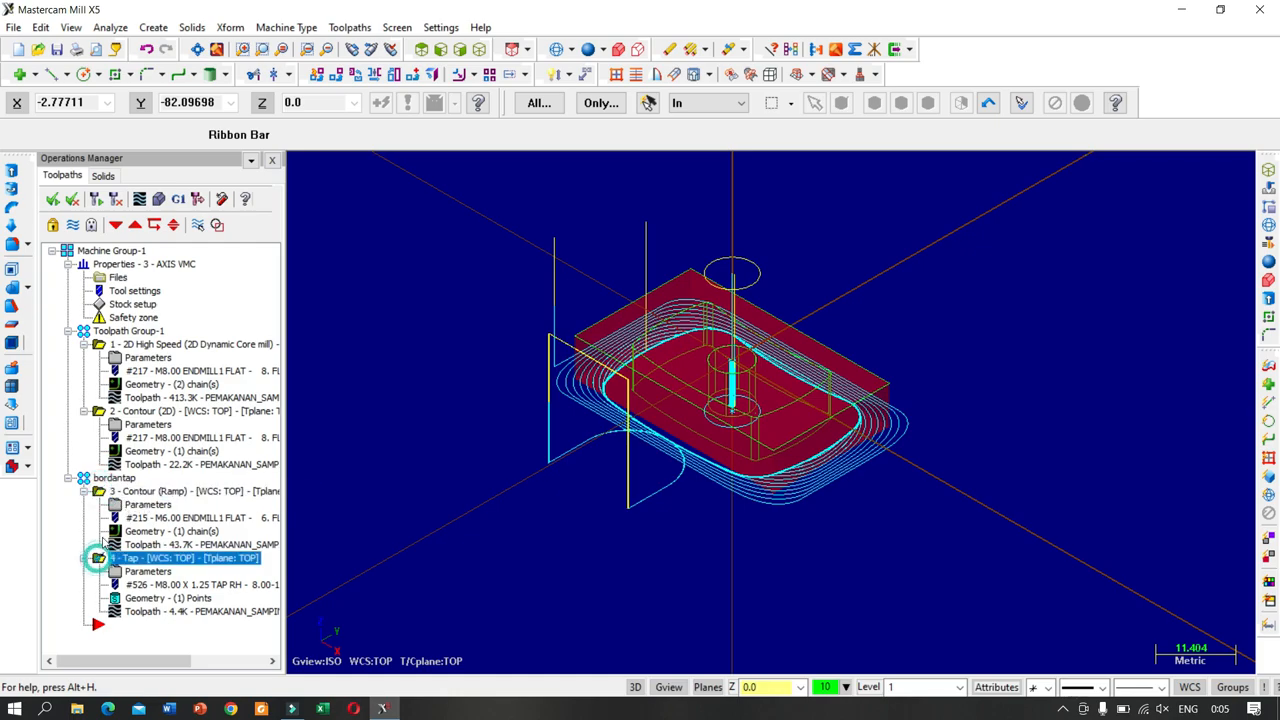
{"action": "left_click", "coordinate": [100, 490]}
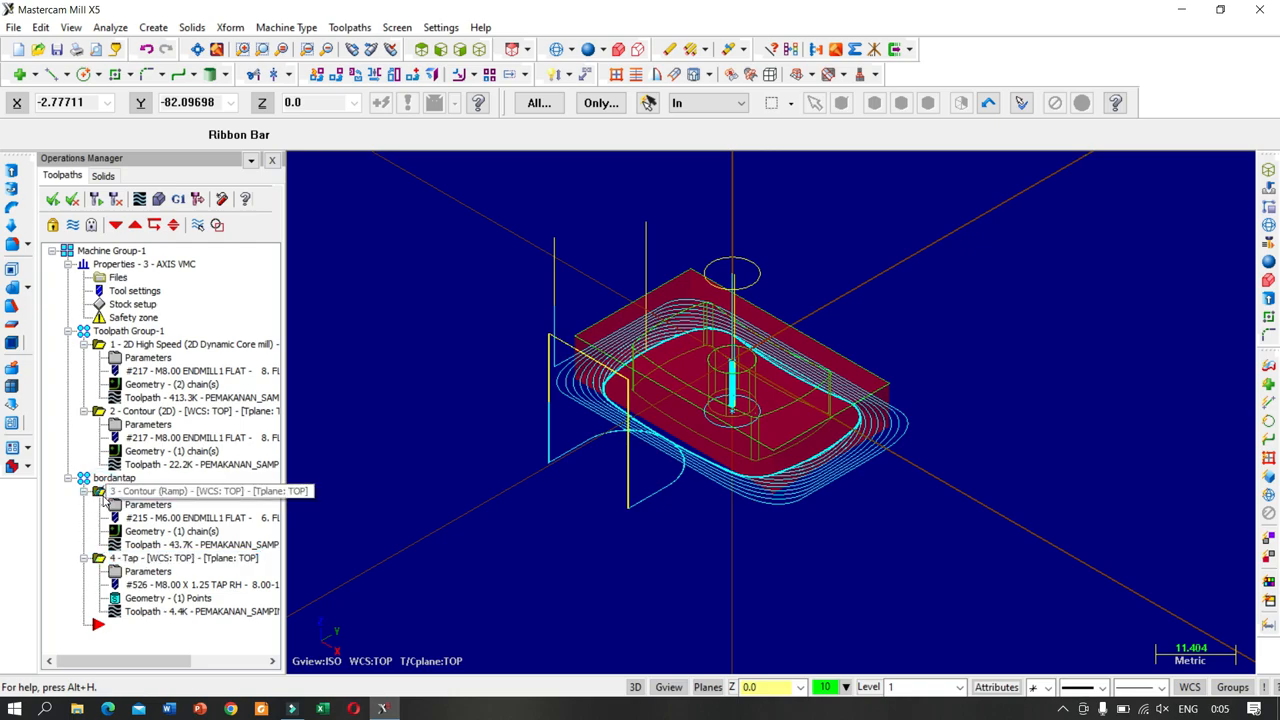
{"action": "left_click", "coordinate": [100, 559]}
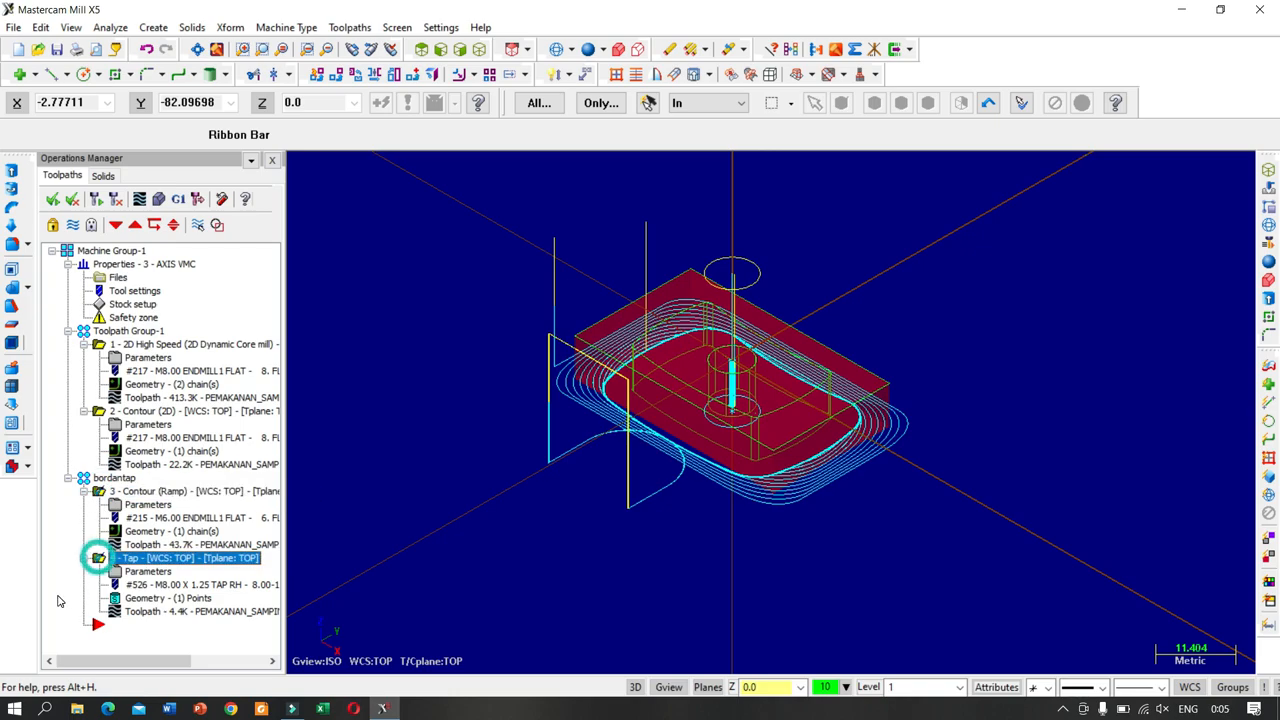
{"action": "left_click", "coordinate": [90, 479]}
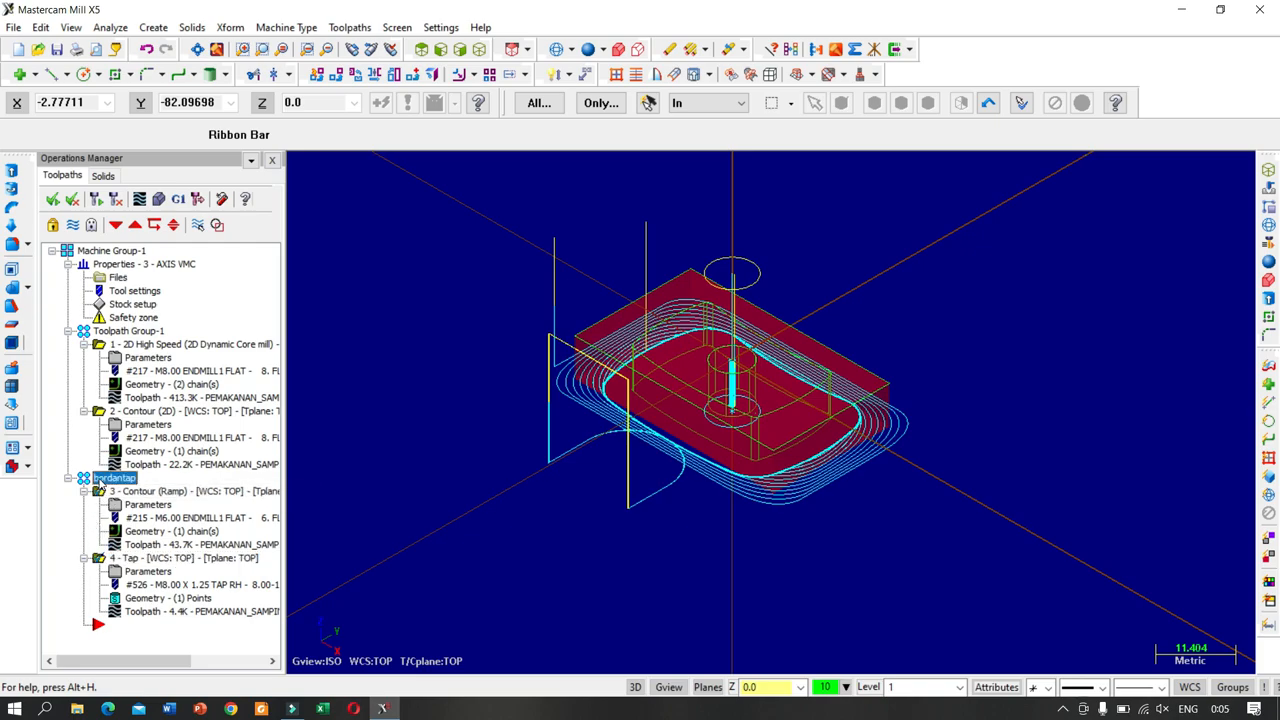
{"action": "left_click", "coordinate": [140, 332]}
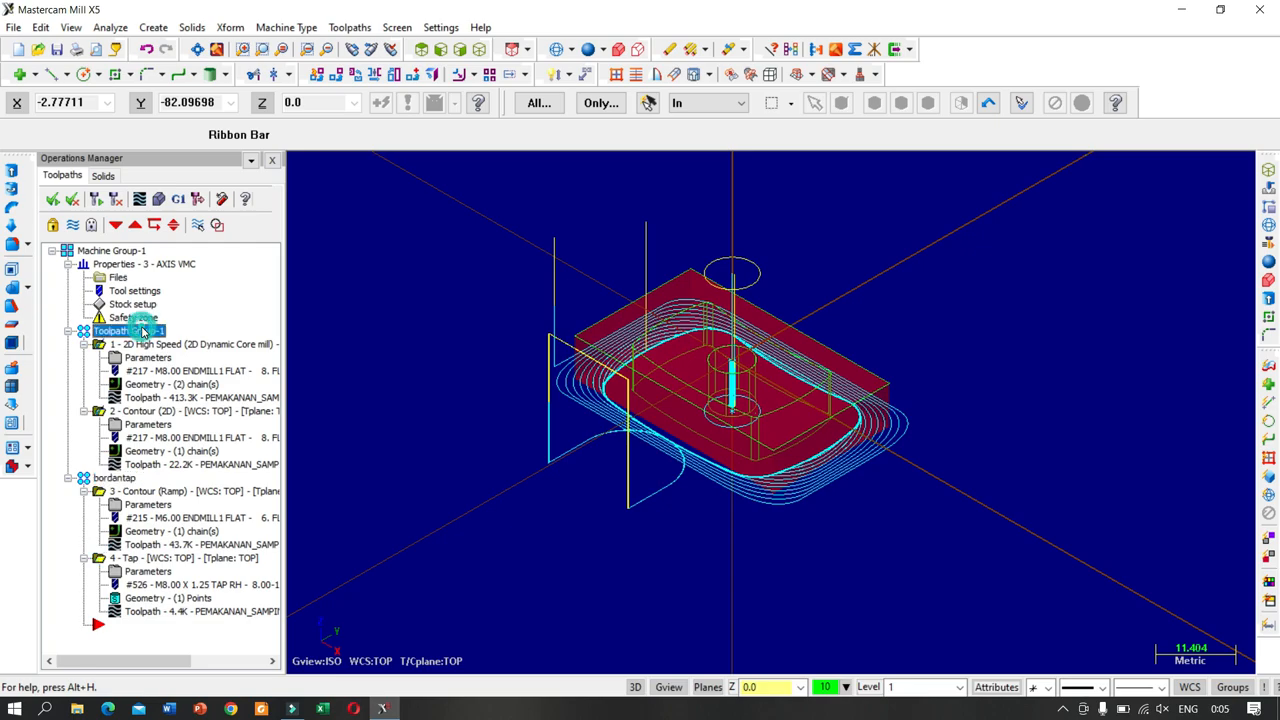
{"action": "left_click", "coordinate": [93, 479]}
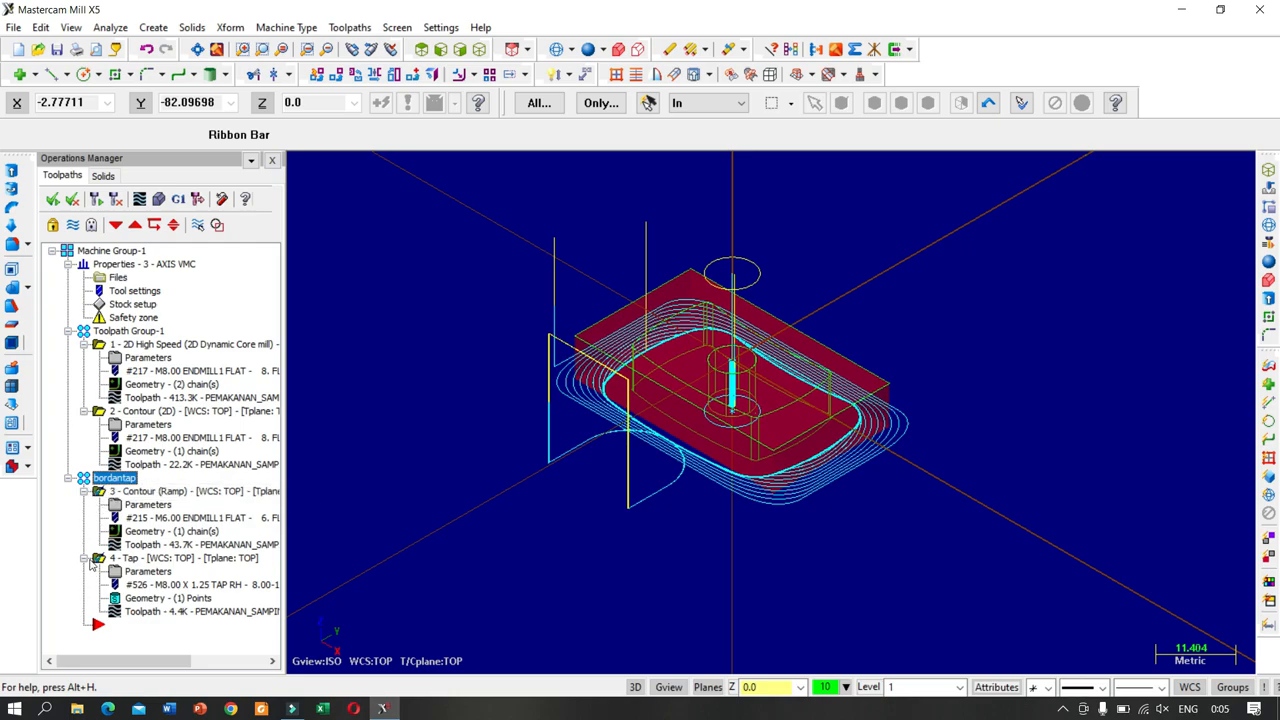
{"action": "left_click", "coordinate": [87, 251]}
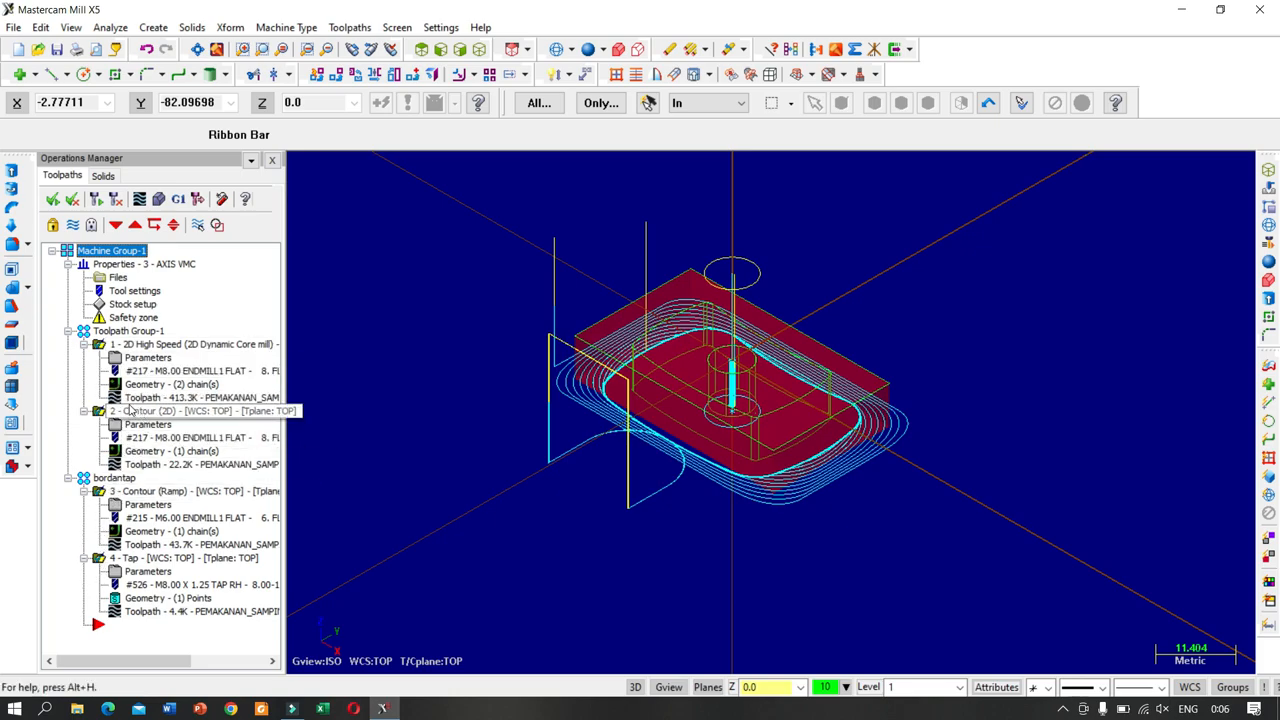
{"action": "left_click", "coordinate": [114, 332]}
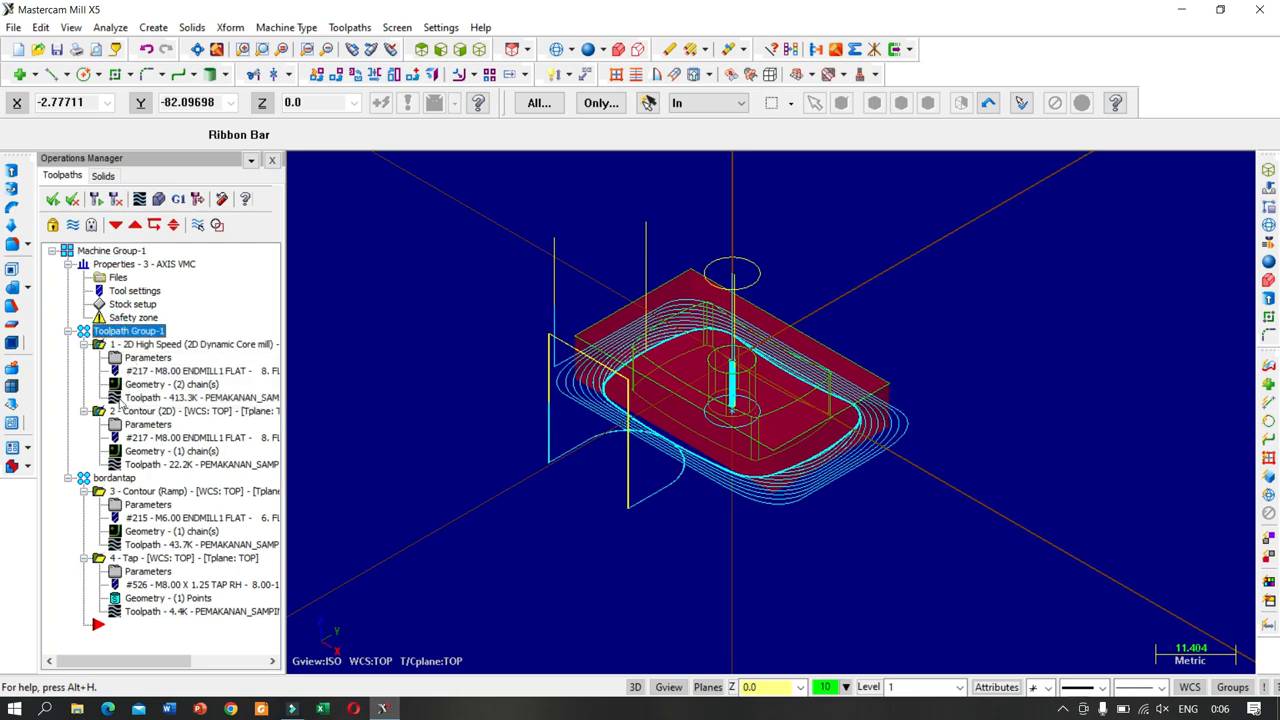
{"action": "left_click", "coordinate": [118, 491]}
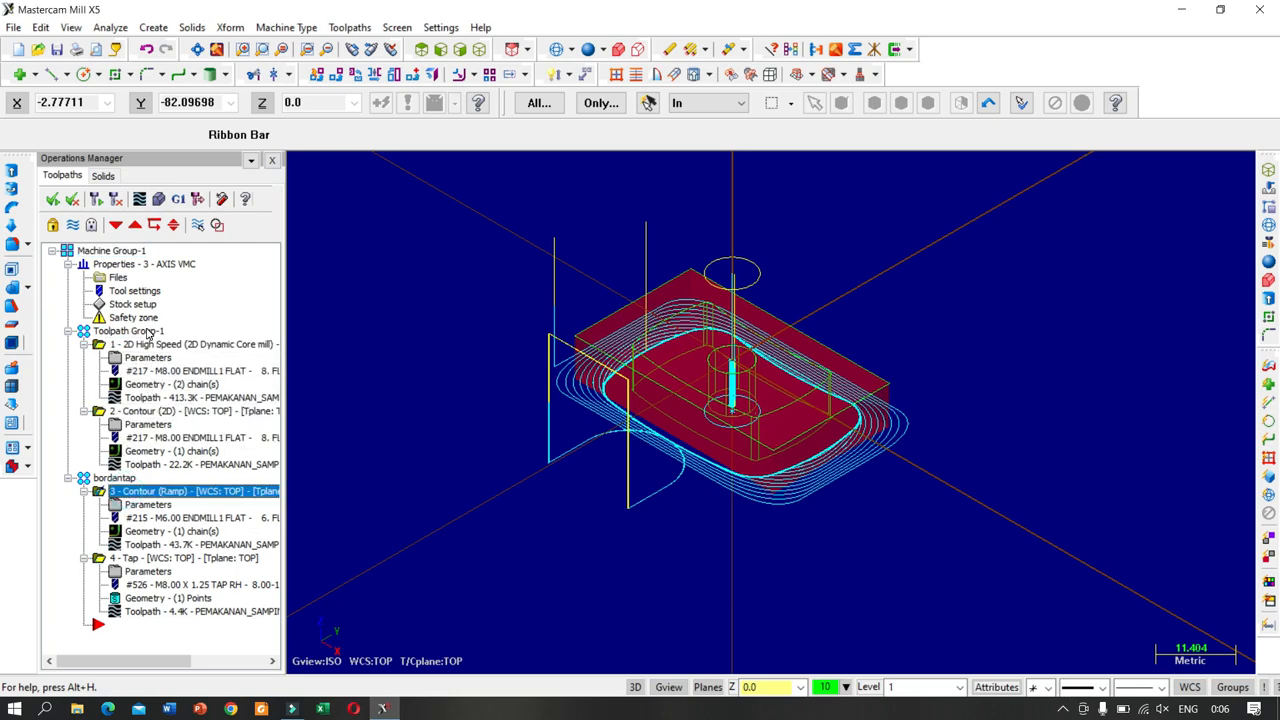
{"action": "left_click", "coordinate": [140, 345]}
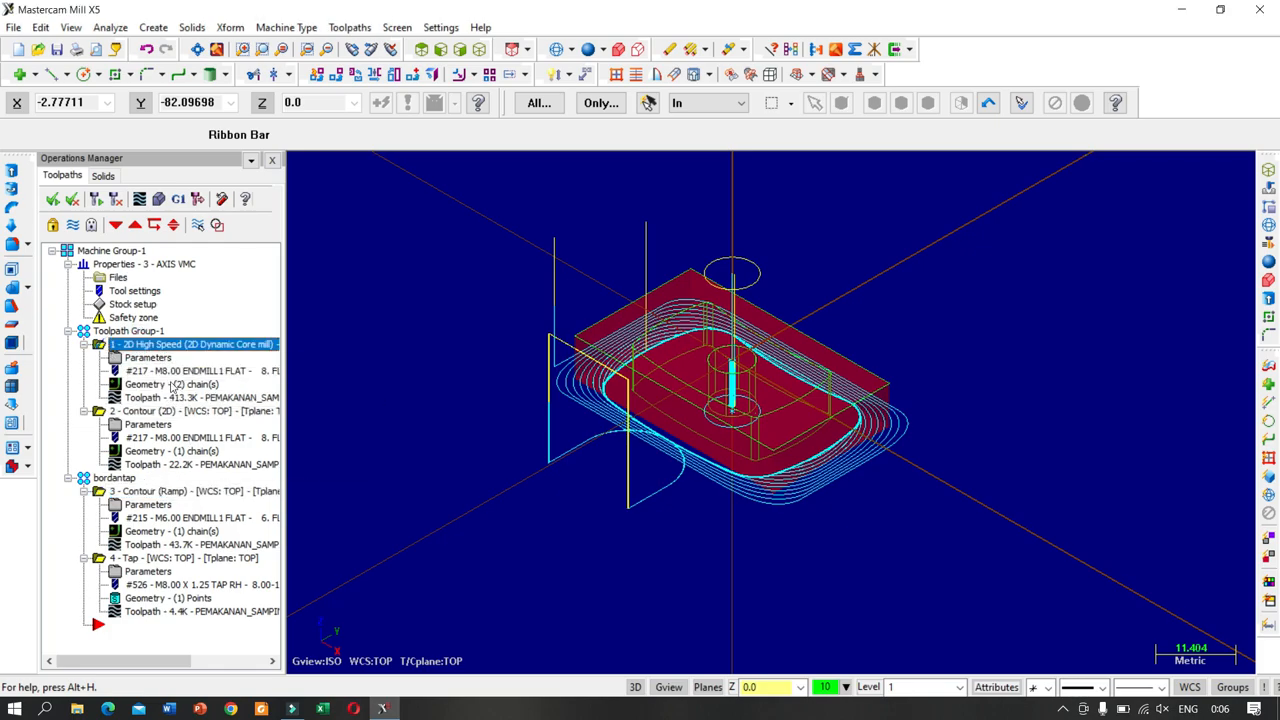
{"action": "left_click", "coordinate": [178, 198]}
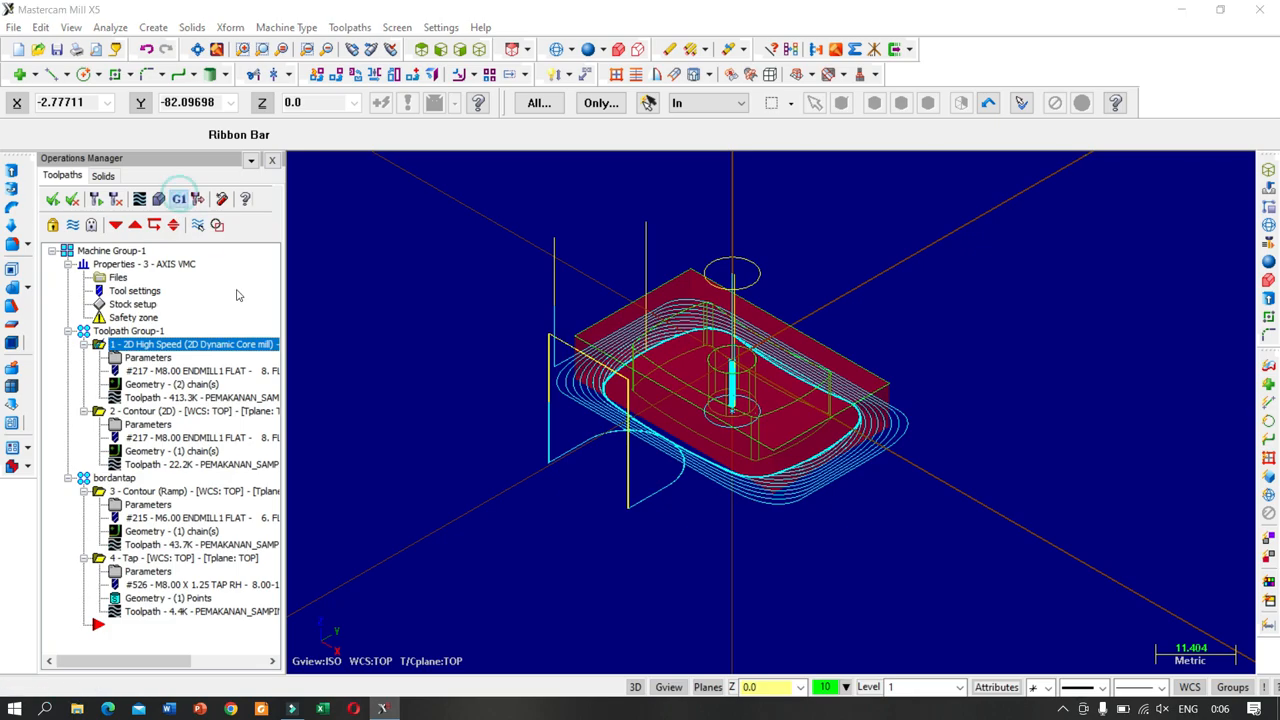
{"action": "left_click", "coordinate": [178, 529]}
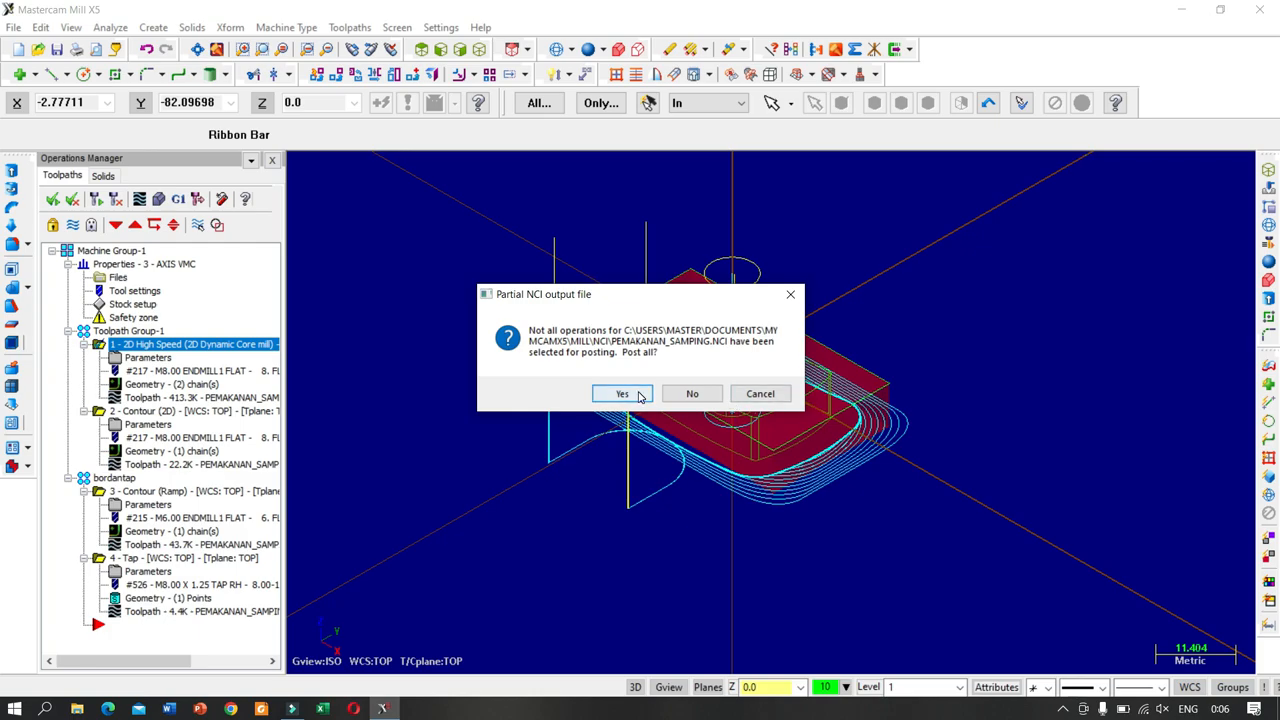
{"action": "left_click", "coordinate": [760, 393]}
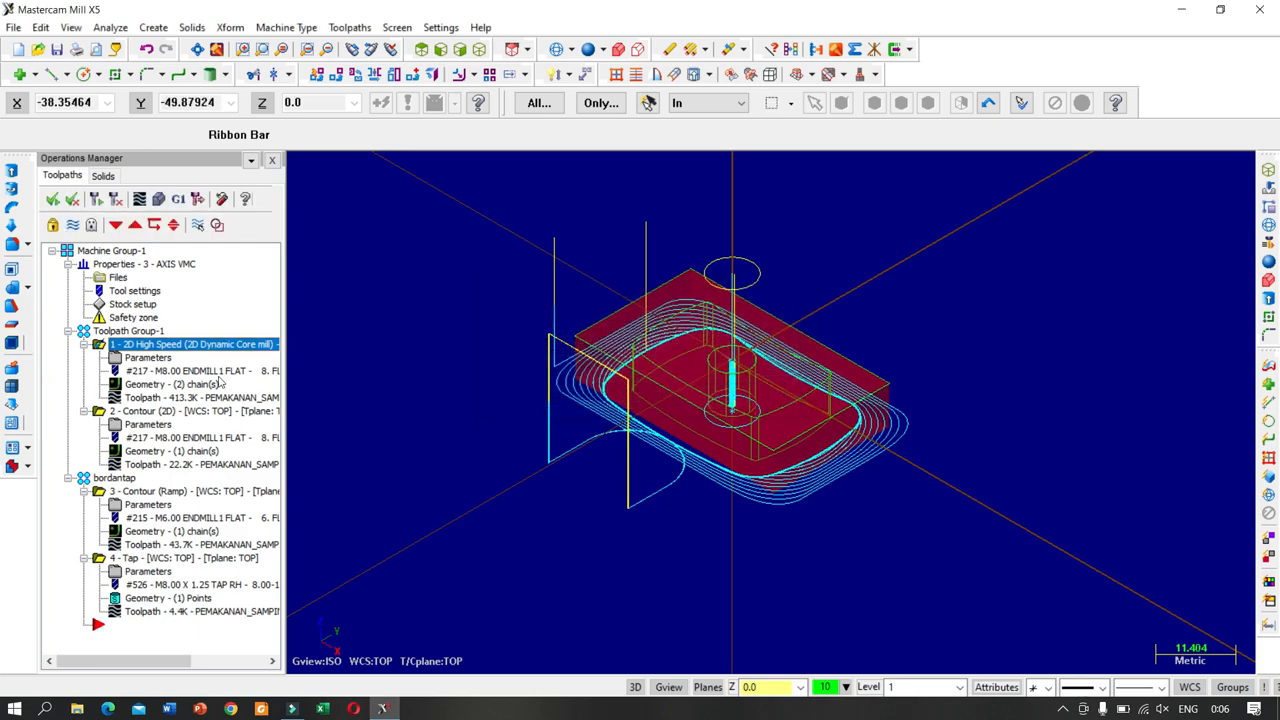
- Check the tool settings of the dynamic core mill operation and the 2D contour operation, leaving both unchanged
{"action": "left_click", "coordinate": [153, 358]}
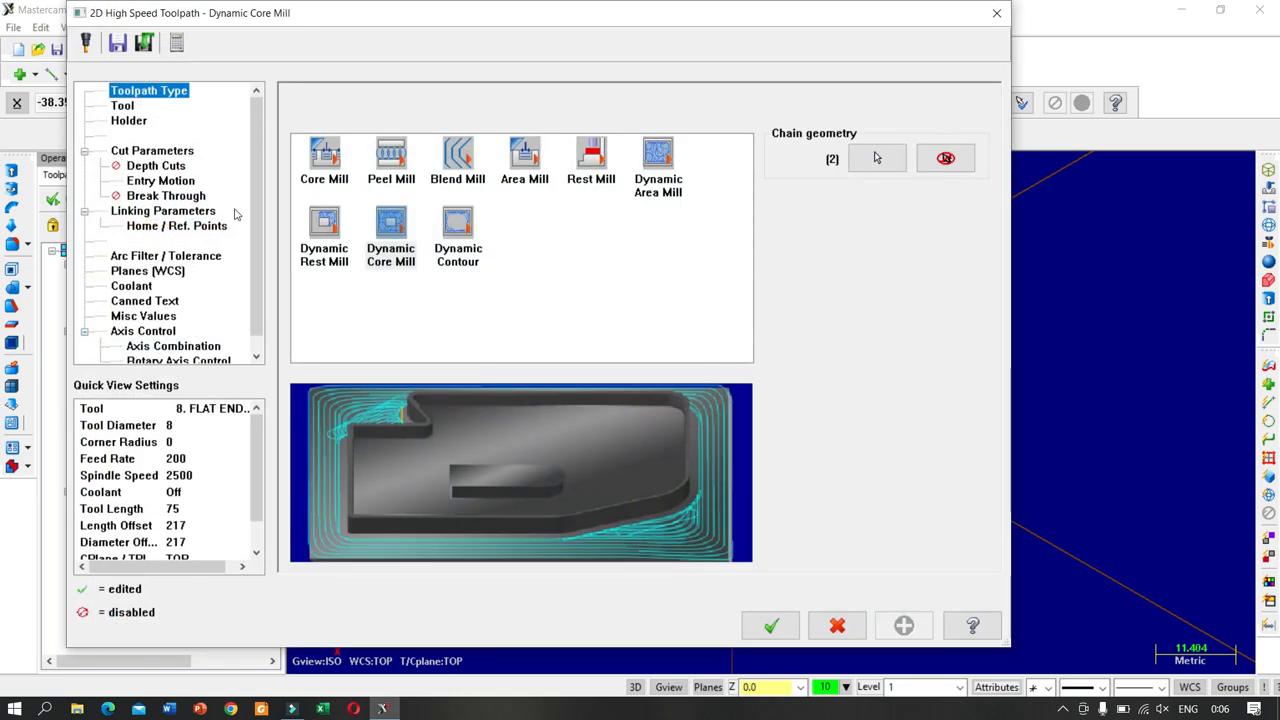
{"action": "left_click", "coordinate": [112, 106]}
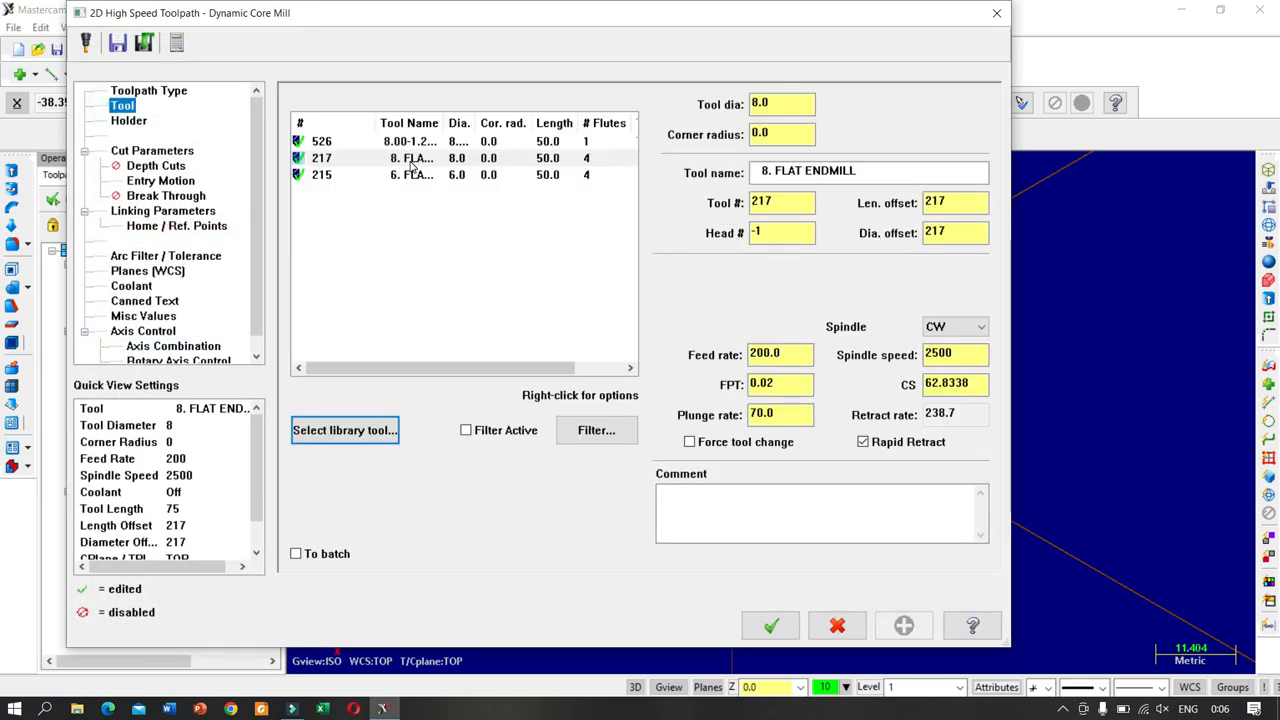
{"action": "left_click", "coordinate": [996, 12]}
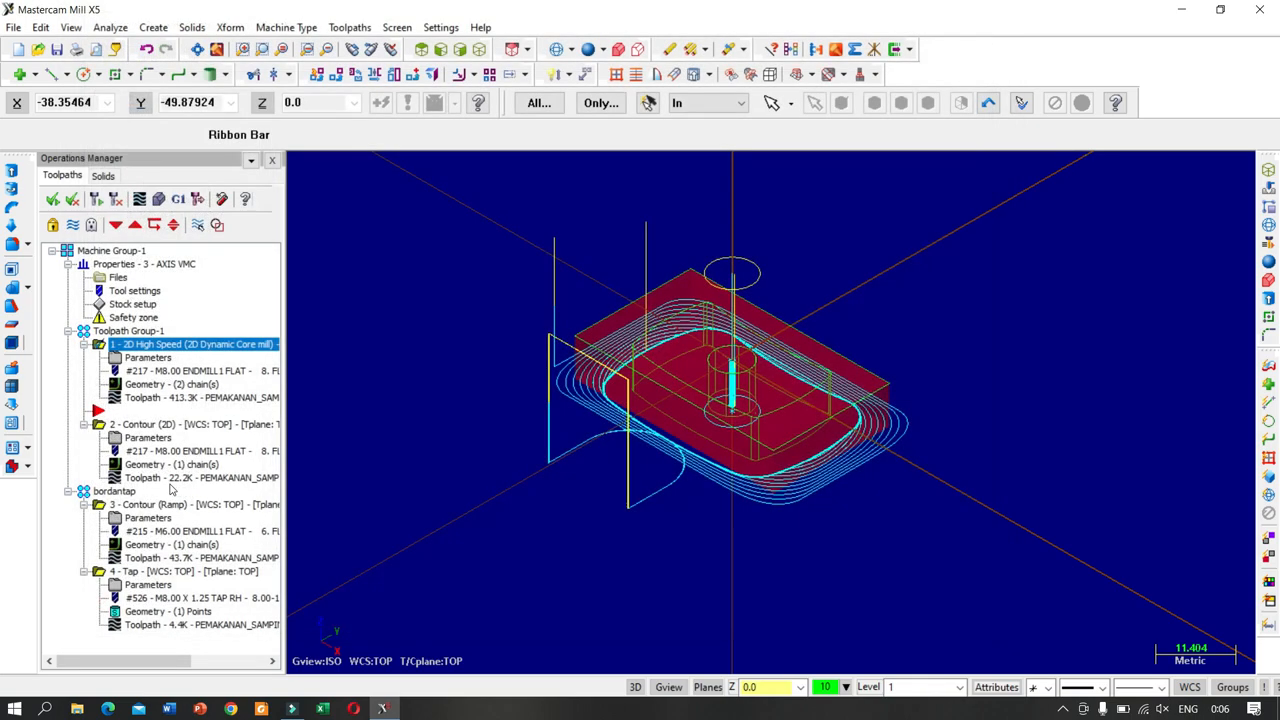
{"action": "left_click", "coordinate": [150, 440]}
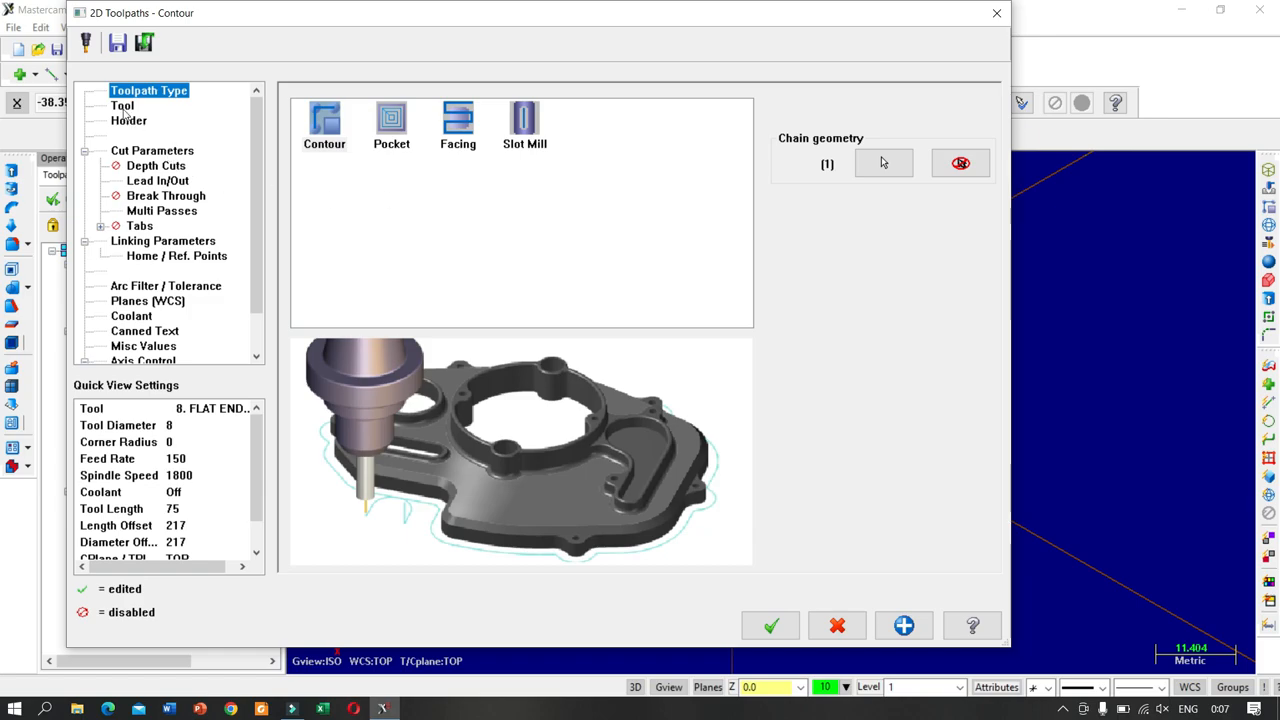
{"action": "left_click", "coordinate": [122, 105]}
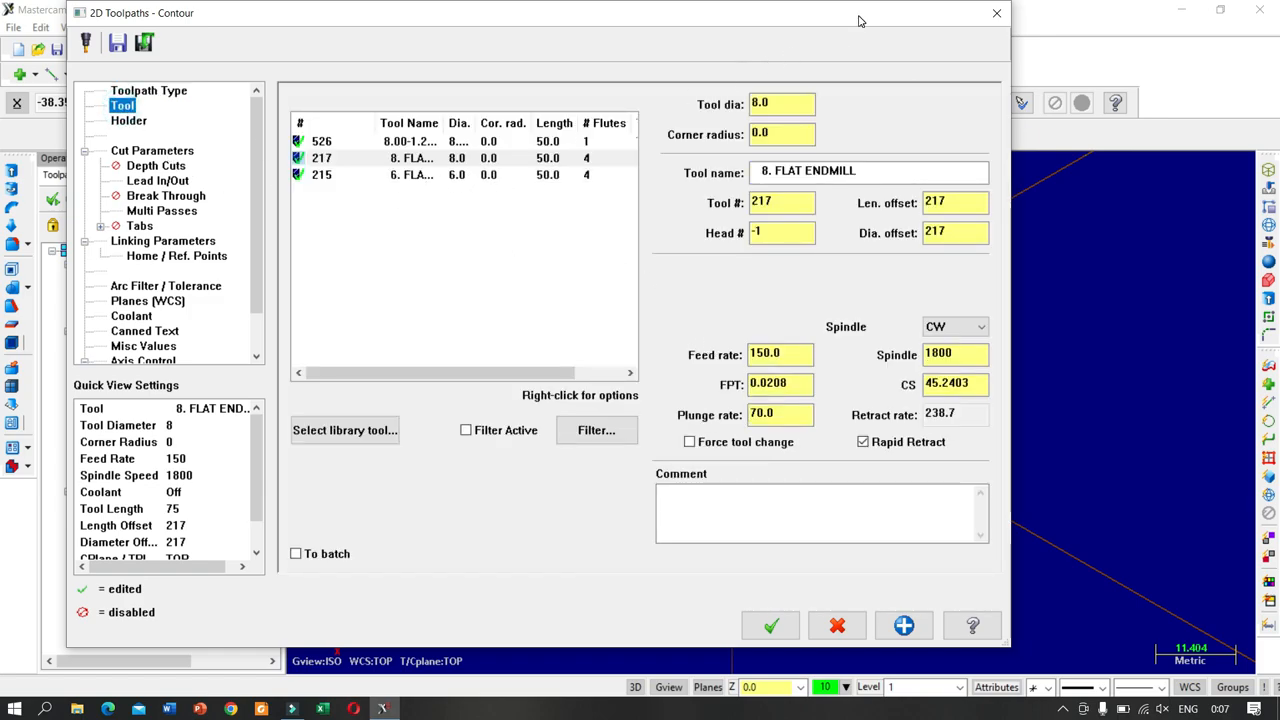
{"action": "left_click", "coordinate": [988, 17]}
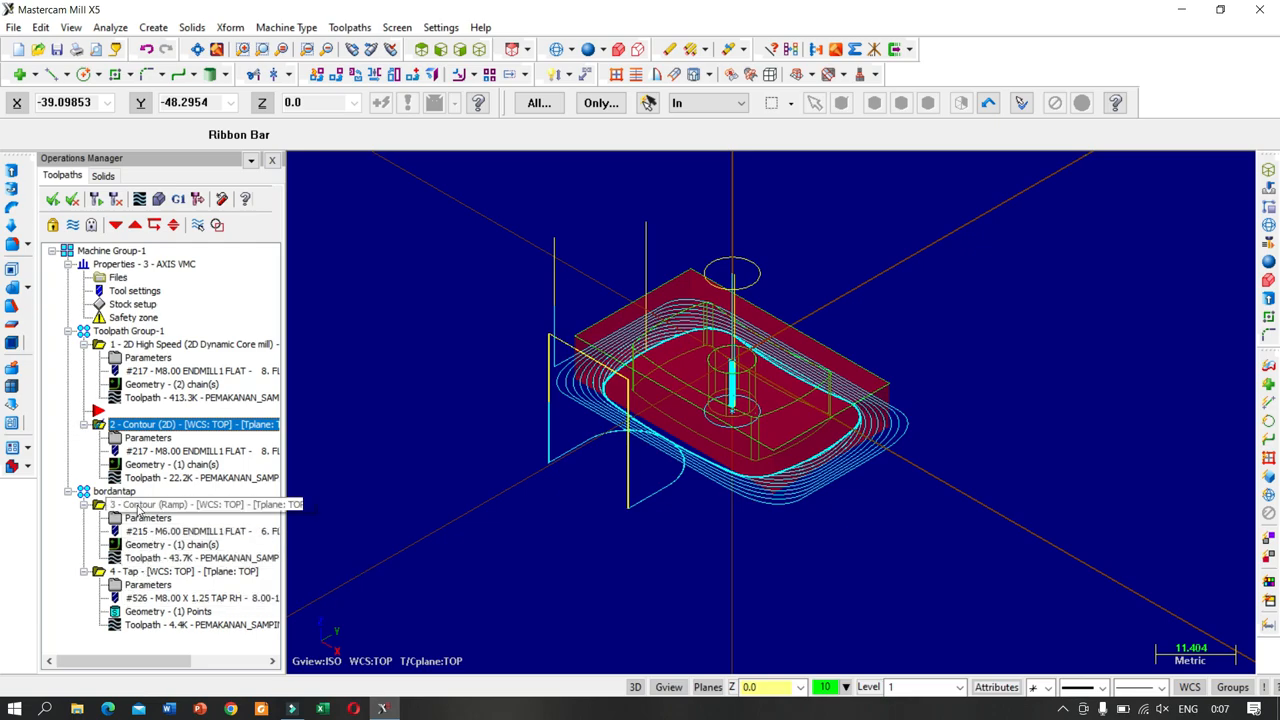
- Force a tool change in the ramp contour operation, add the comment "ganti tool diameter 6 dengan TAP 8x1.25" and regenerate its toolpath
{"action": "left_click", "coordinate": [107, 494]}
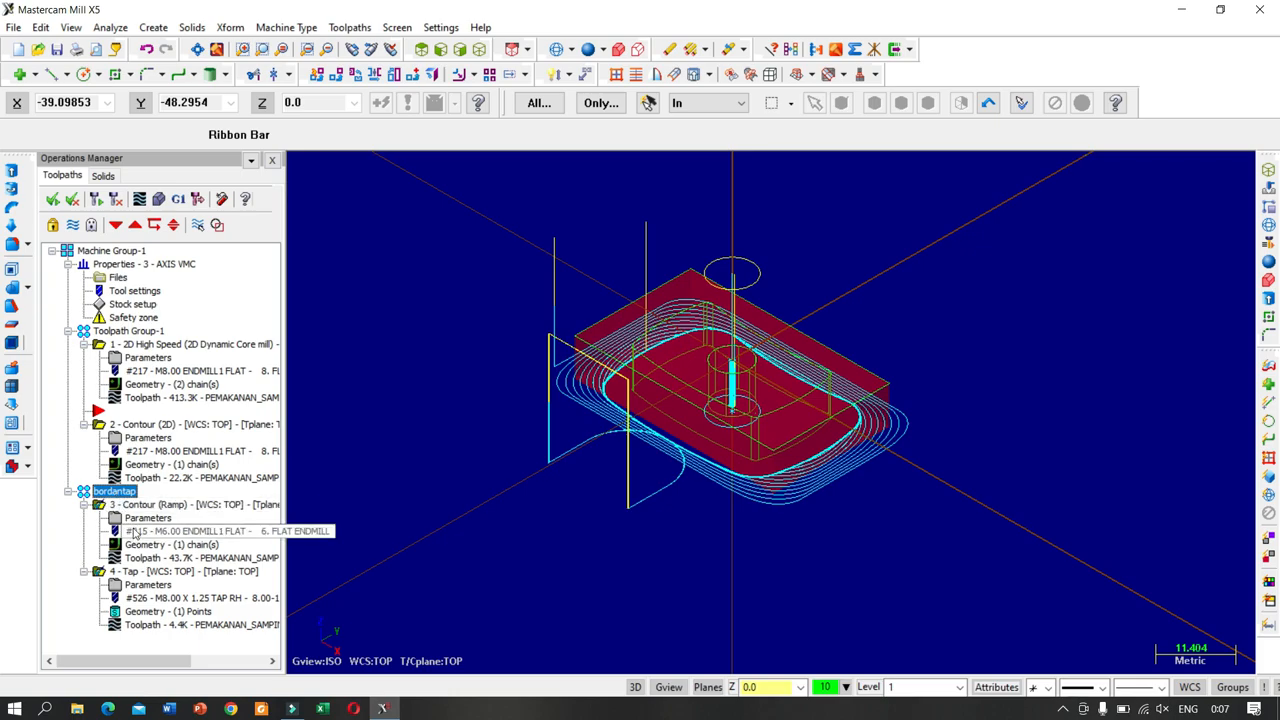
{"action": "left_click", "coordinate": [119, 503]}
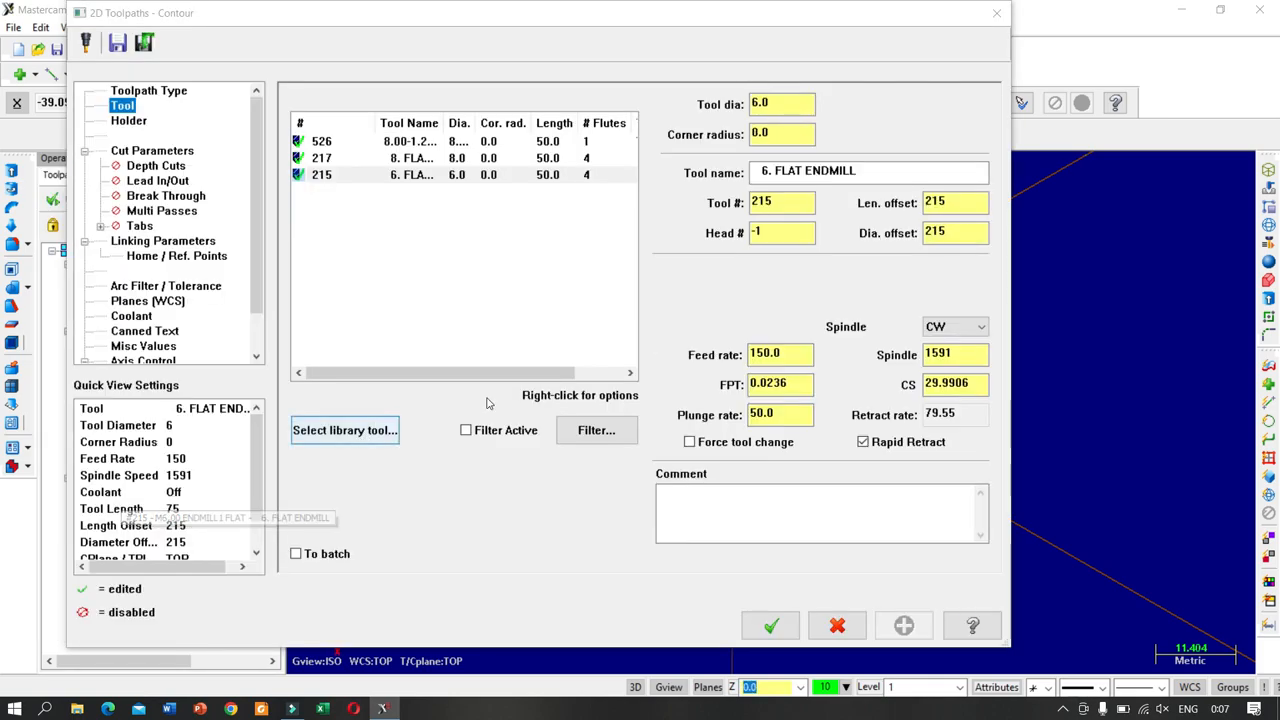
{"action": "left_click", "coordinate": [735, 442]}
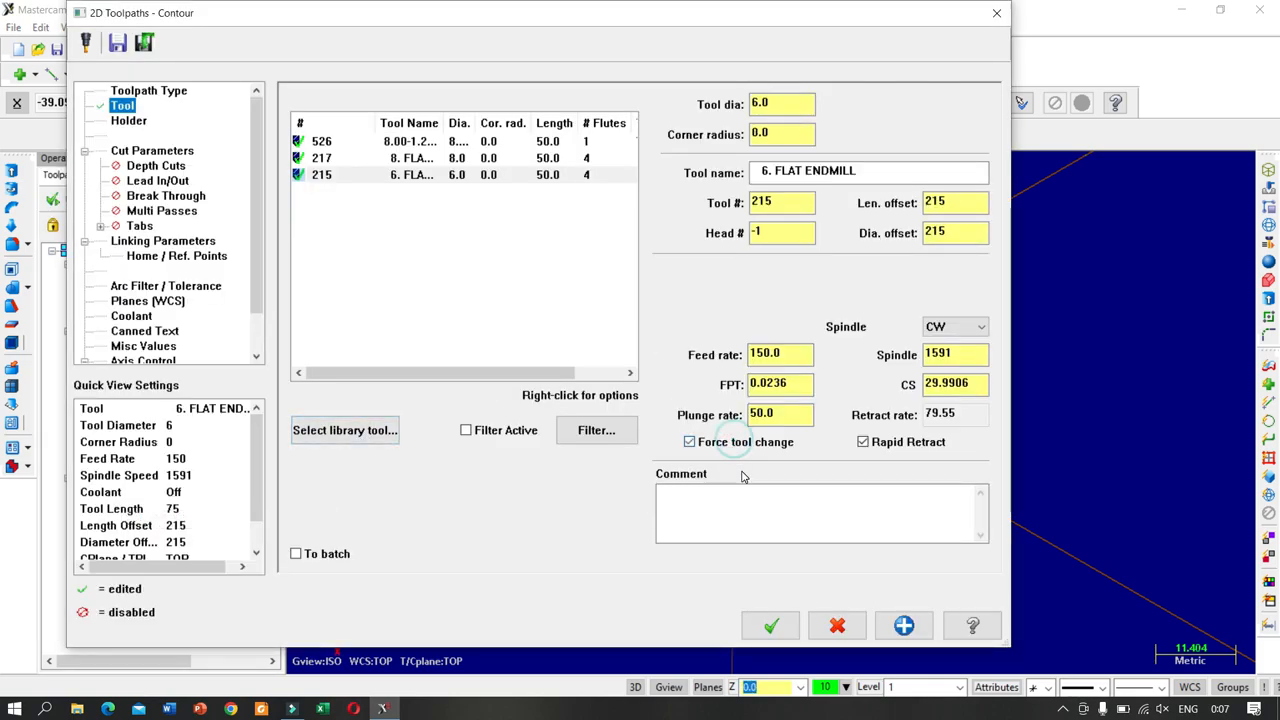
{"action": "left_click", "coordinate": [733, 503]}
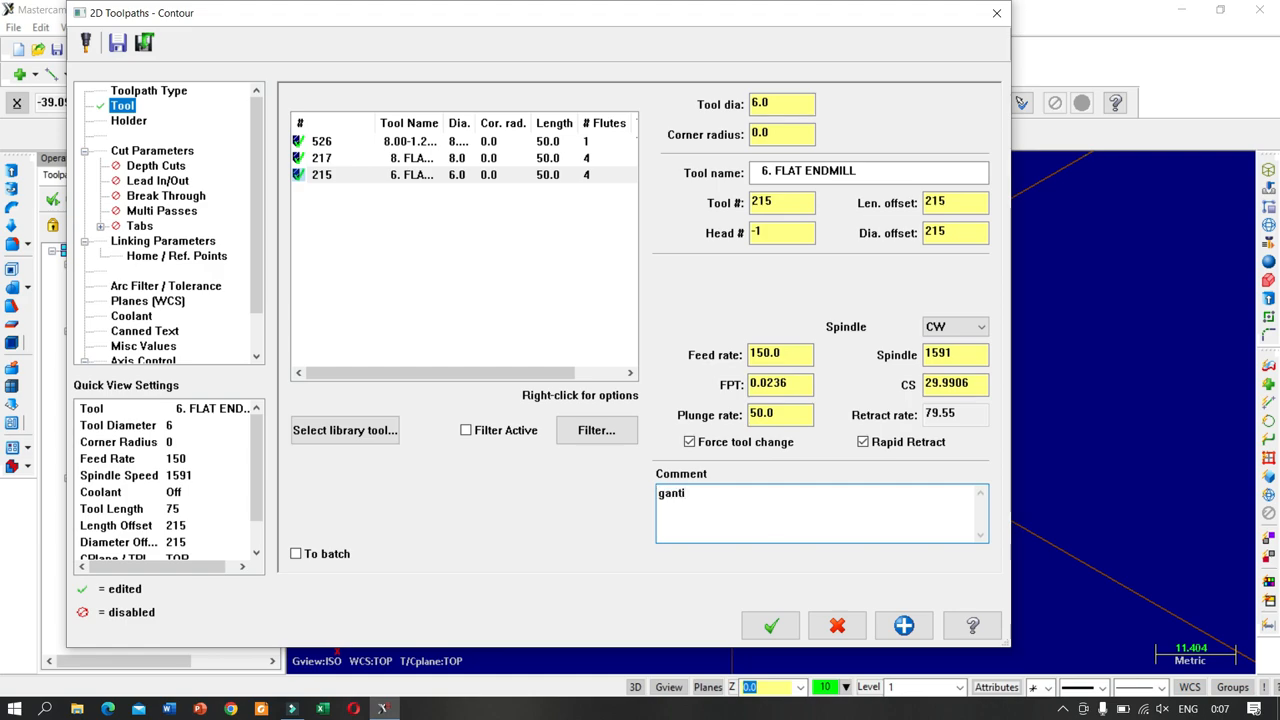
{"action": "type", "text": "ganti tool diameter"}
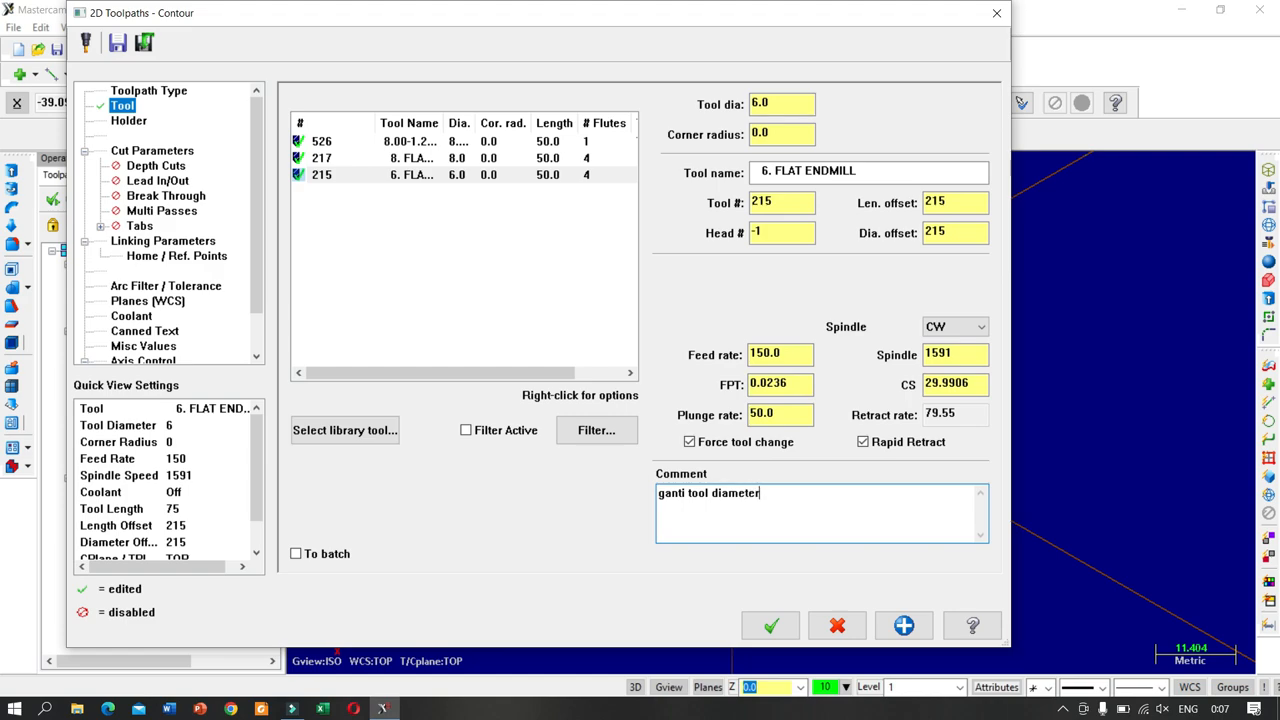
{"action": "type", "text": " 6 dengan TAP 8x1.25"}
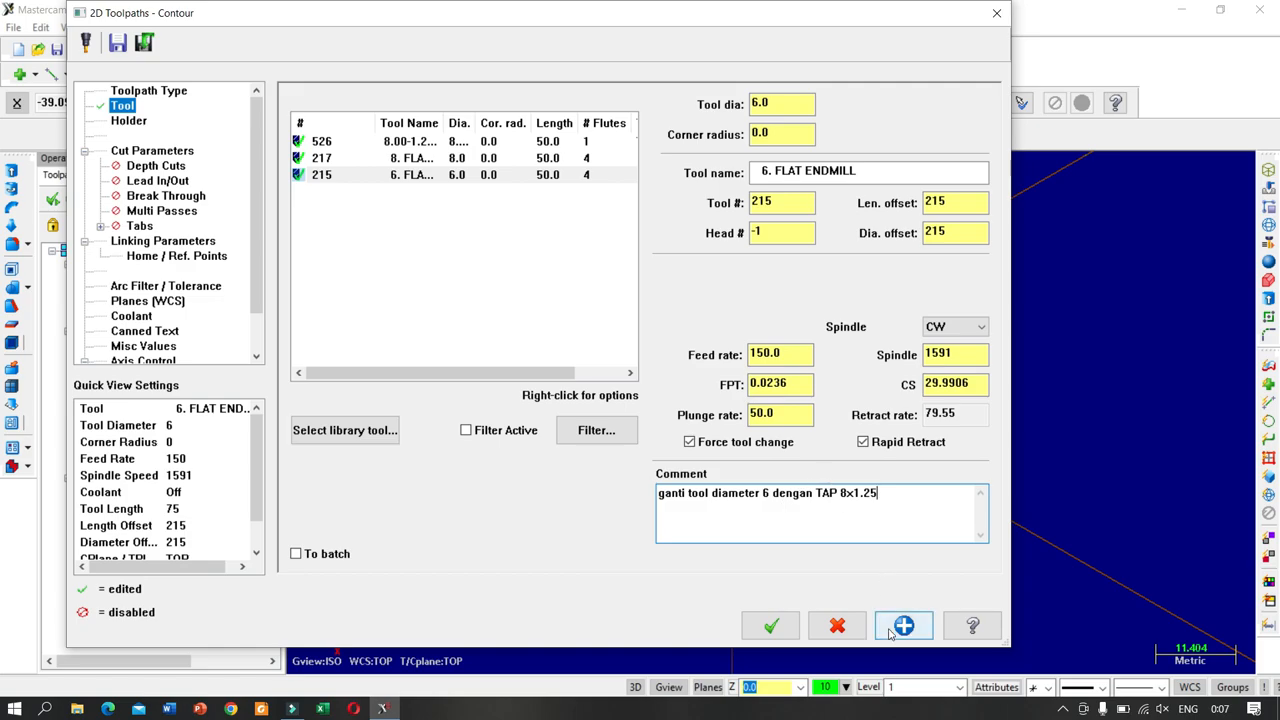
{"action": "left_click", "coordinate": [771, 625]}
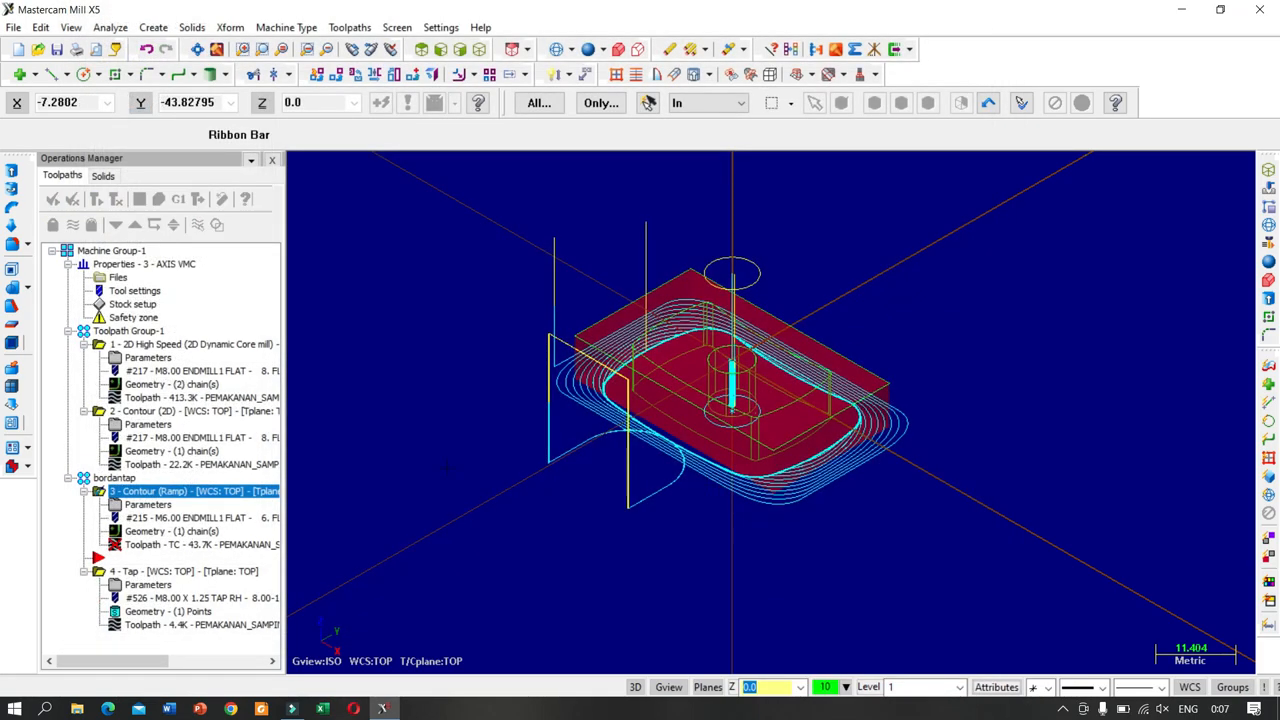
{"action": "left_click", "coordinate": [110, 201]}
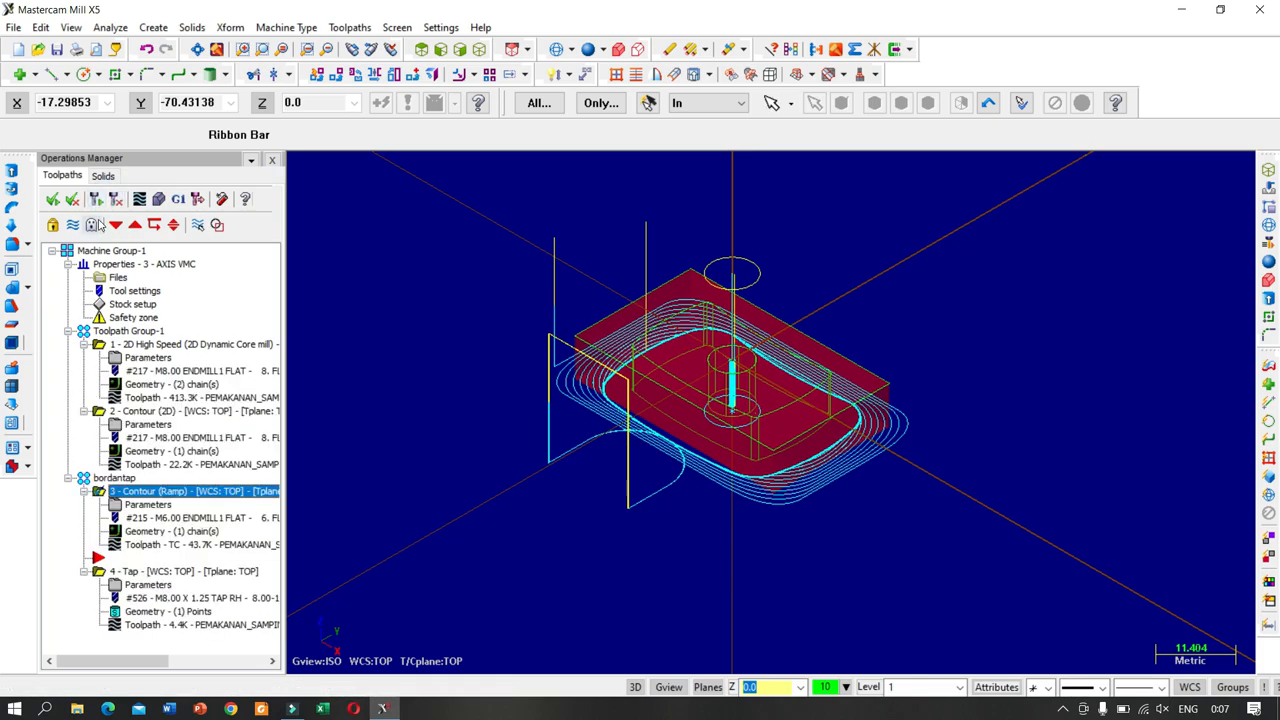
- Post only the bordantap group's operations and save the result as the NC file PEMAKANAN_SAMPING in the NC folder
{"action": "left_click", "coordinate": [112, 478]}
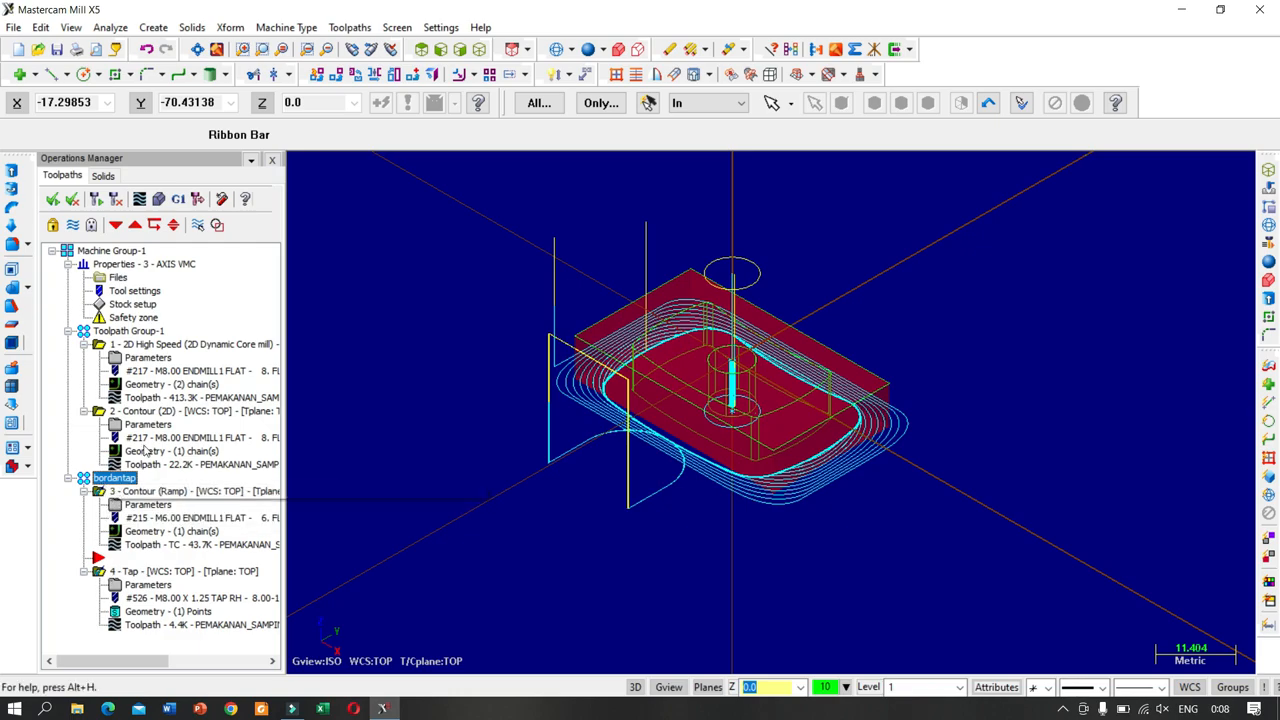
{"action": "left_click", "coordinate": [178, 199]}
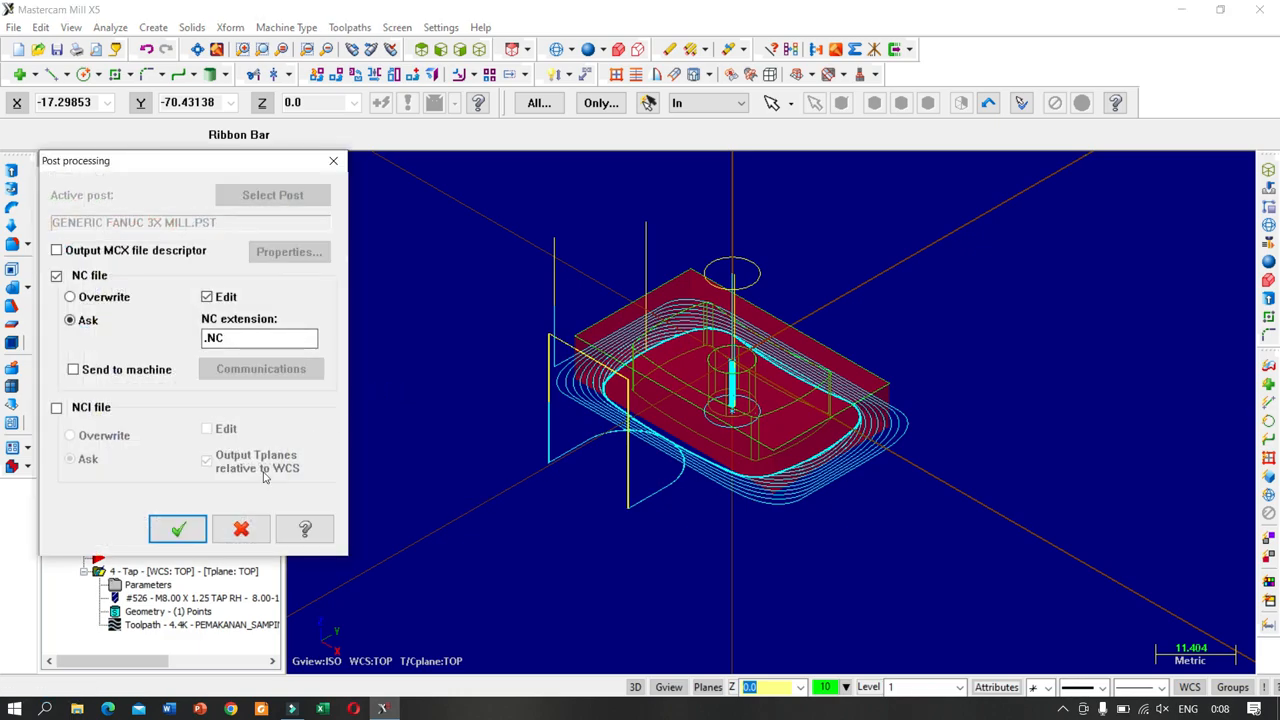
{"action": "left_click", "coordinate": [178, 530]}
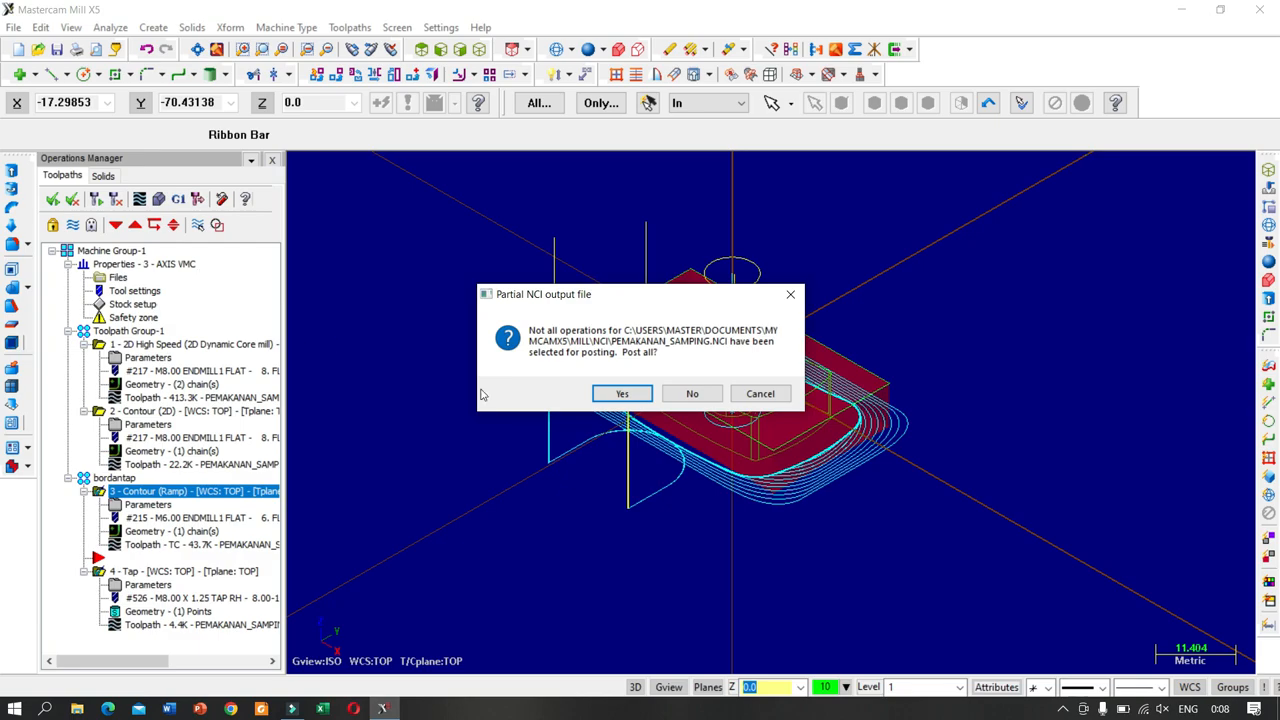
{"action": "left_click", "coordinate": [692, 393]}
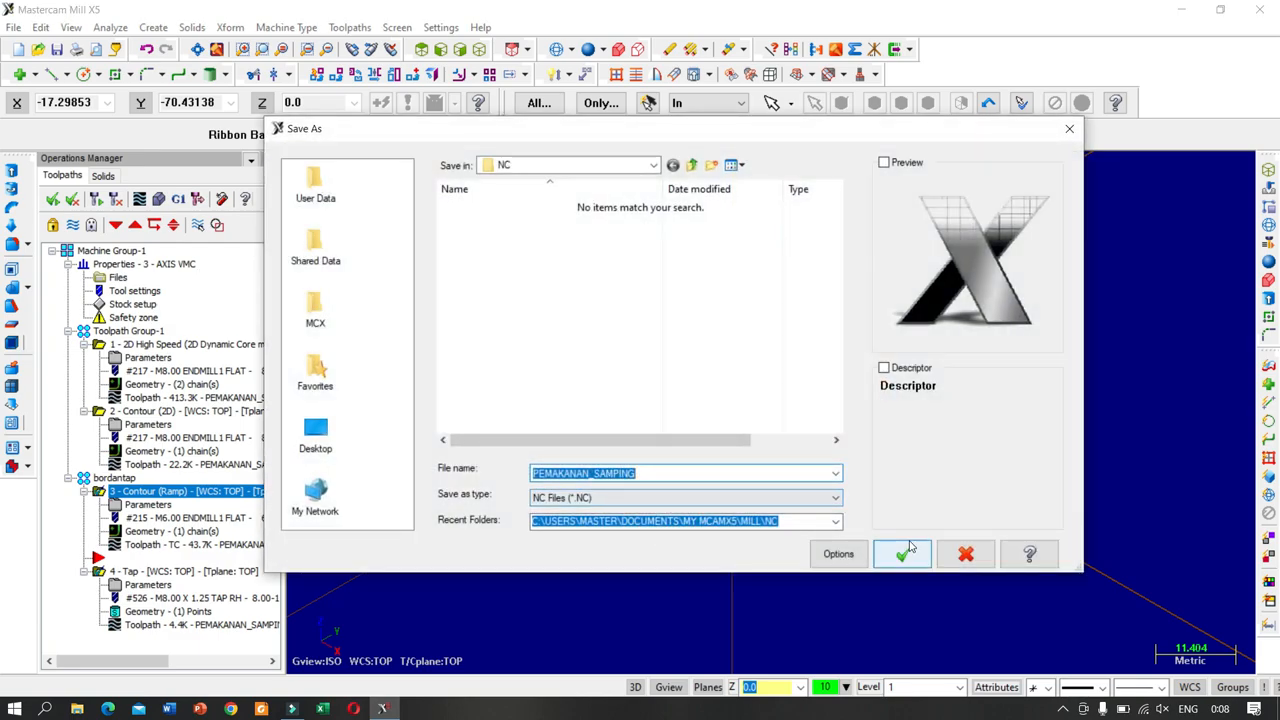
{"action": "left_click", "coordinate": [903, 556]}
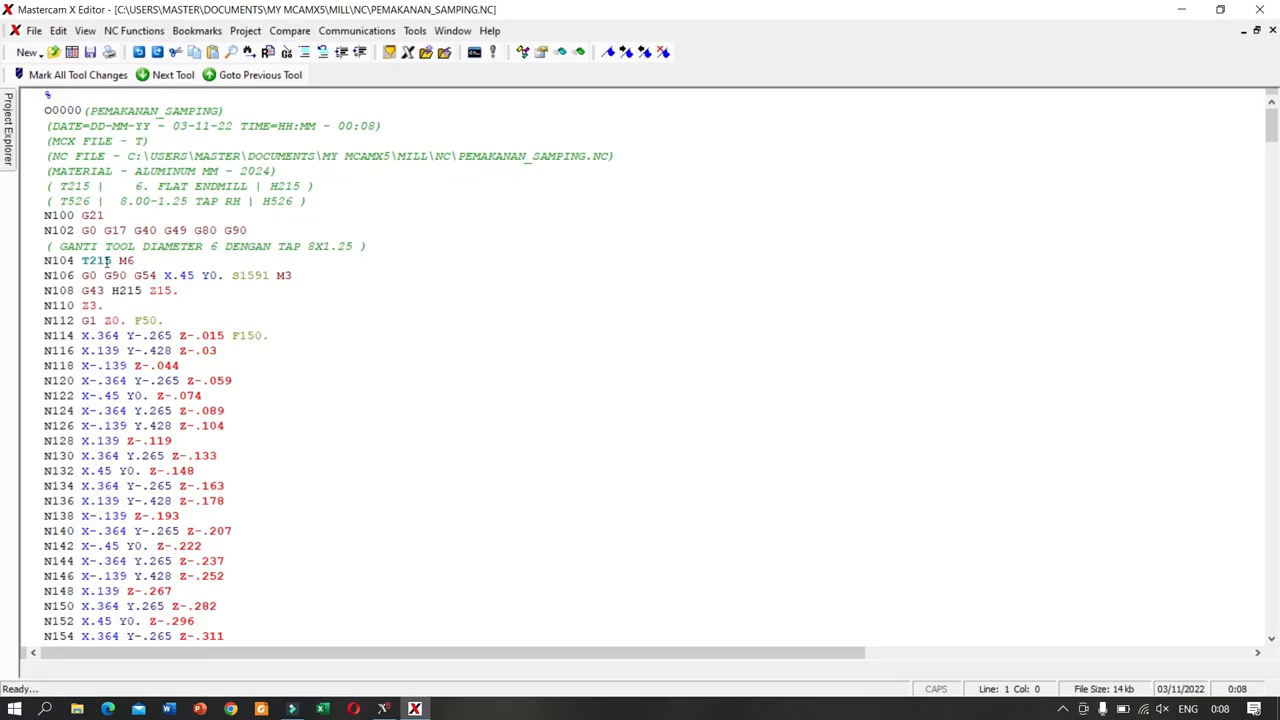
- Step through the tool changes in the posted NC program and highlight the tap's tool call T526
{"action": "left_click", "coordinate": [171, 80]}
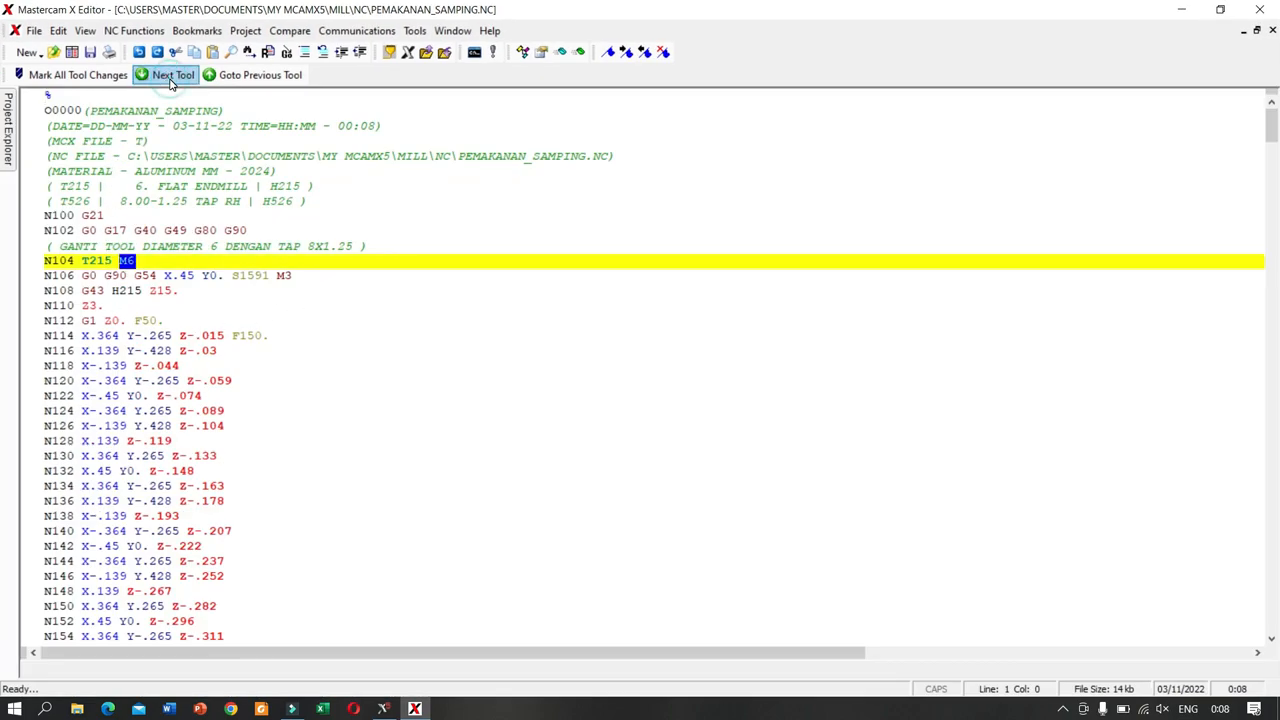
{"action": "left_click", "coordinate": [171, 80]}
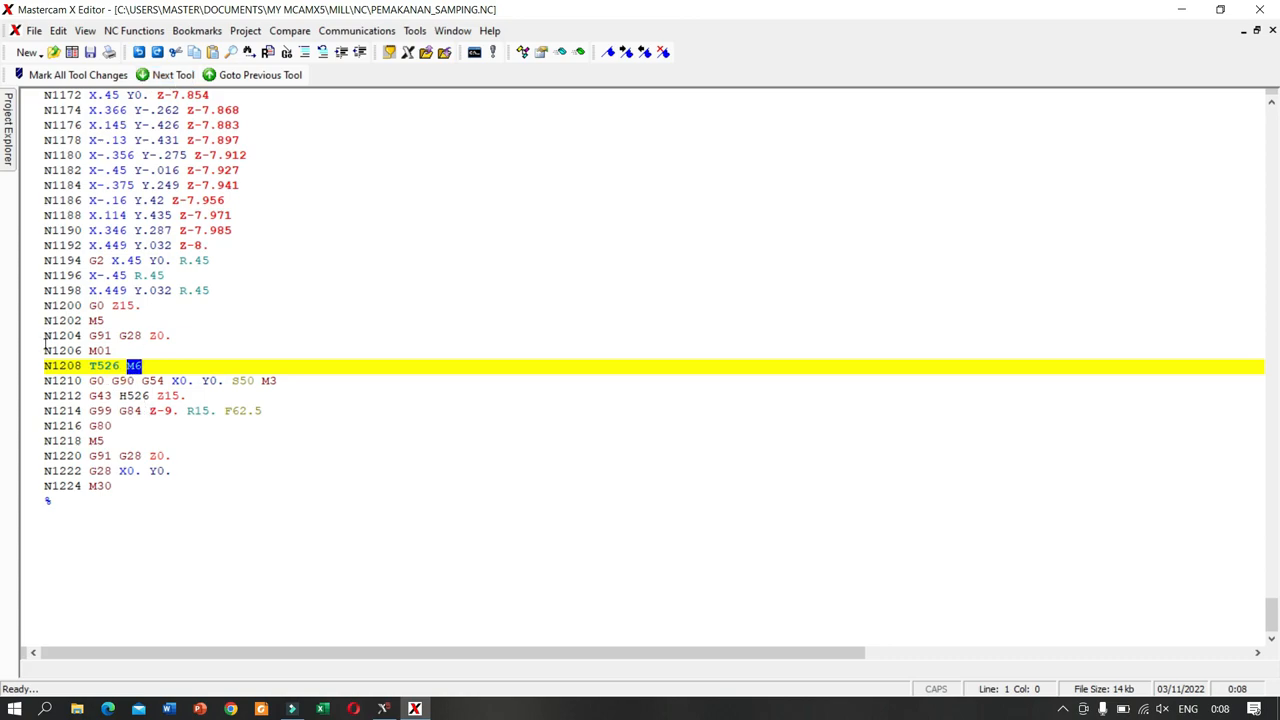
{"action": "left_click_drag", "start_coordinate": [91, 365], "coordinate": [121, 369]}
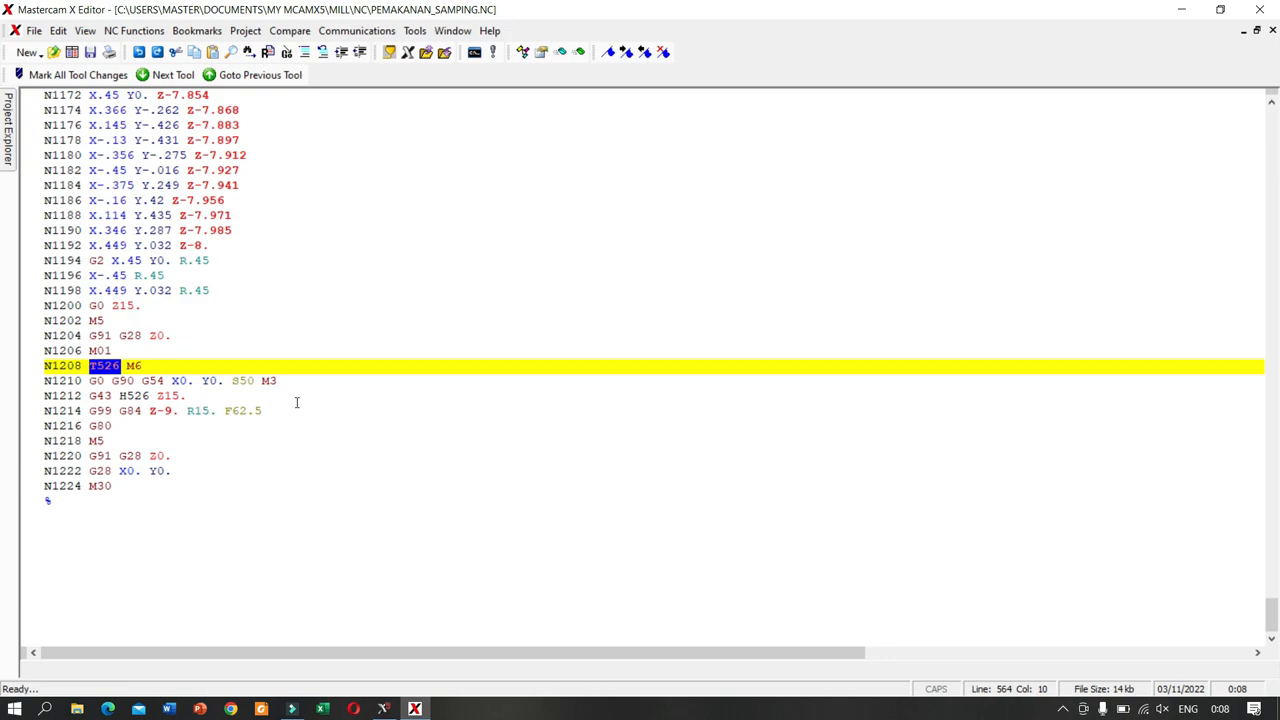
- Return to the start of the NC program and highlight the first tool call and spindle start blocks, N104 to N106
{"action": "scroll", "coordinate": [301, 403], "scroll_direction": "up", "scroll_amount": 20}
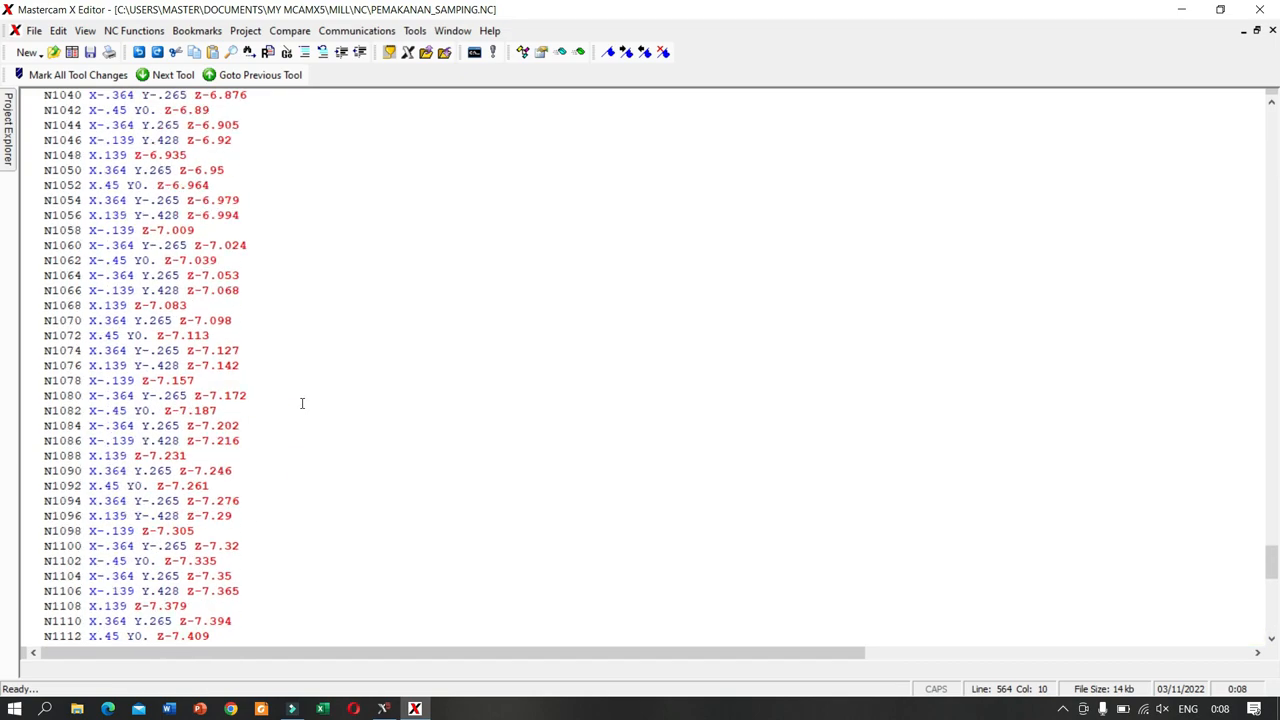
{"action": "scroll", "coordinate": [301, 403], "scroll_direction": "up", "scroll_amount": 20}
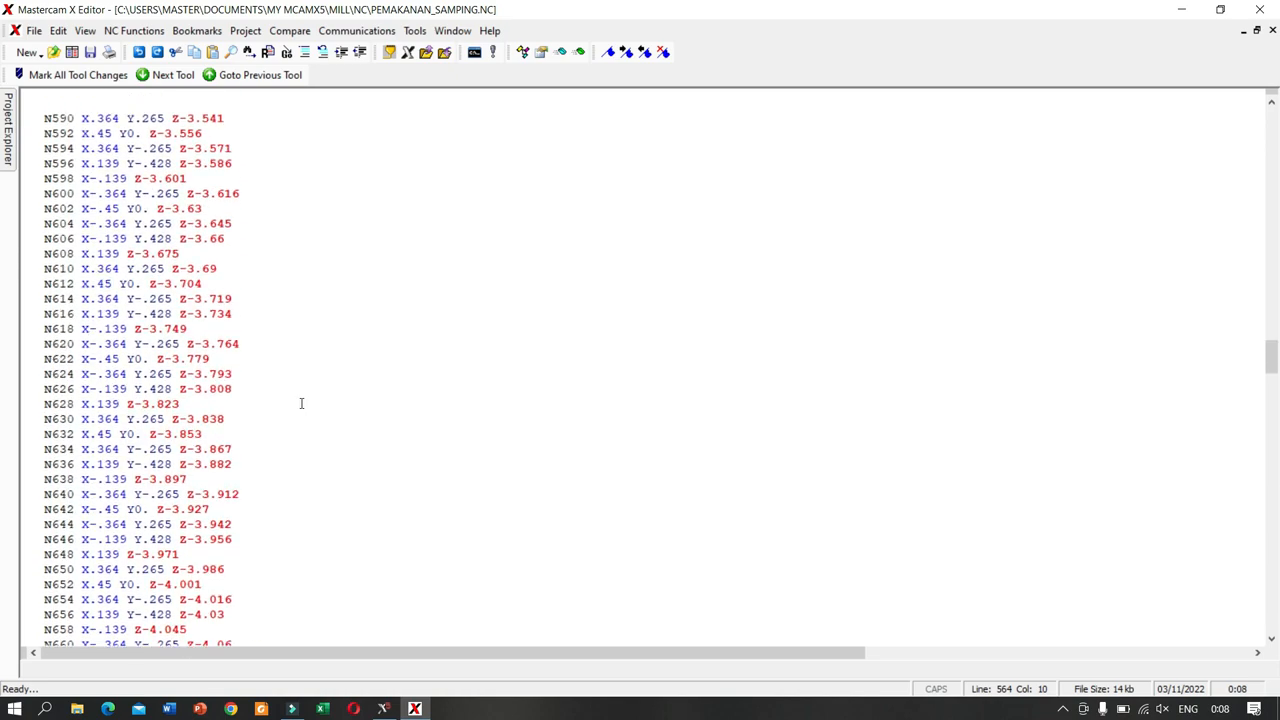
{"action": "scroll", "coordinate": [301, 403], "scroll_direction": "up", "scroll_amount": 20}
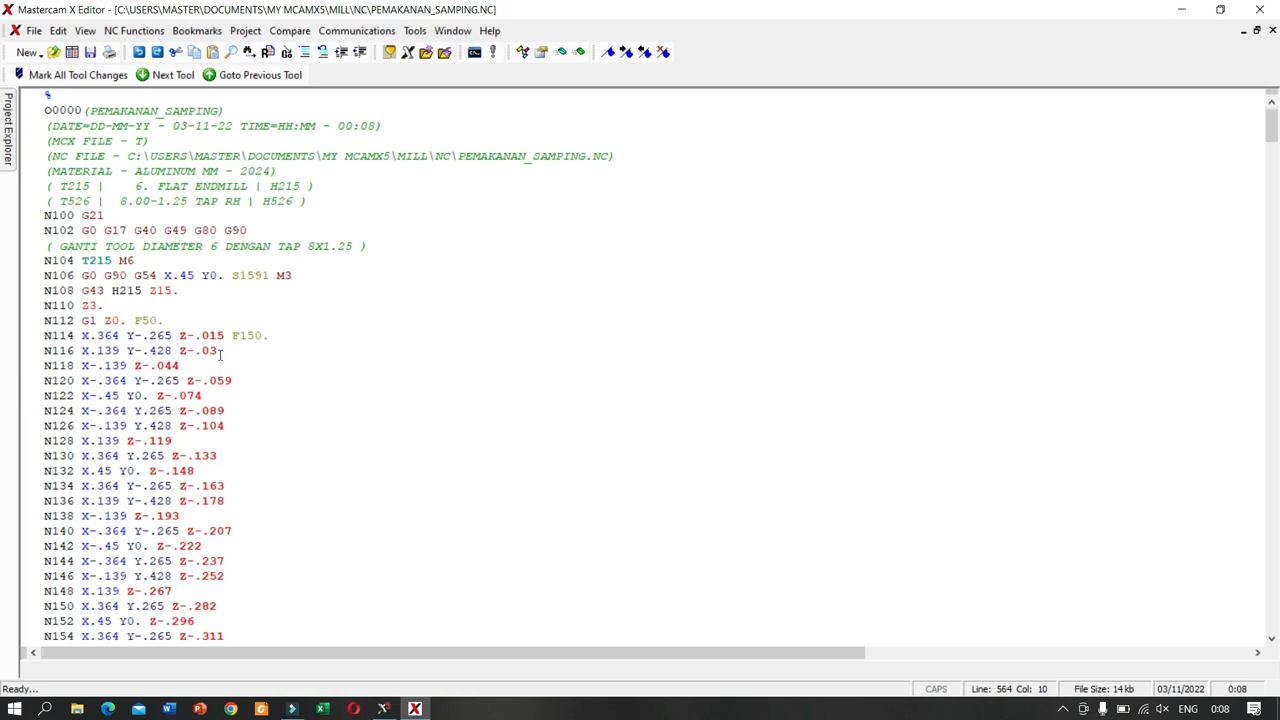
{"action": "left_click", "coordinate": [112, 262]}
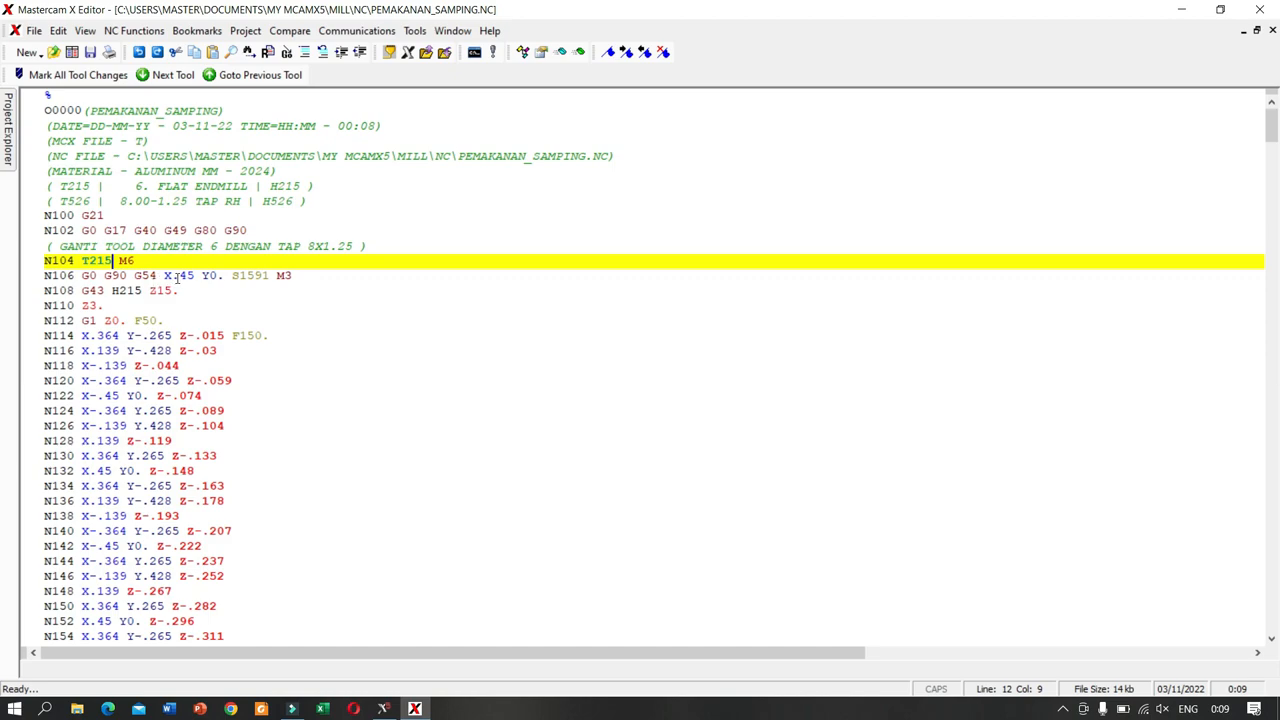
{"action": "left_click", "coordinate": [176, 277]}
{"action": "left_click", "coordinate": [137, 270]}
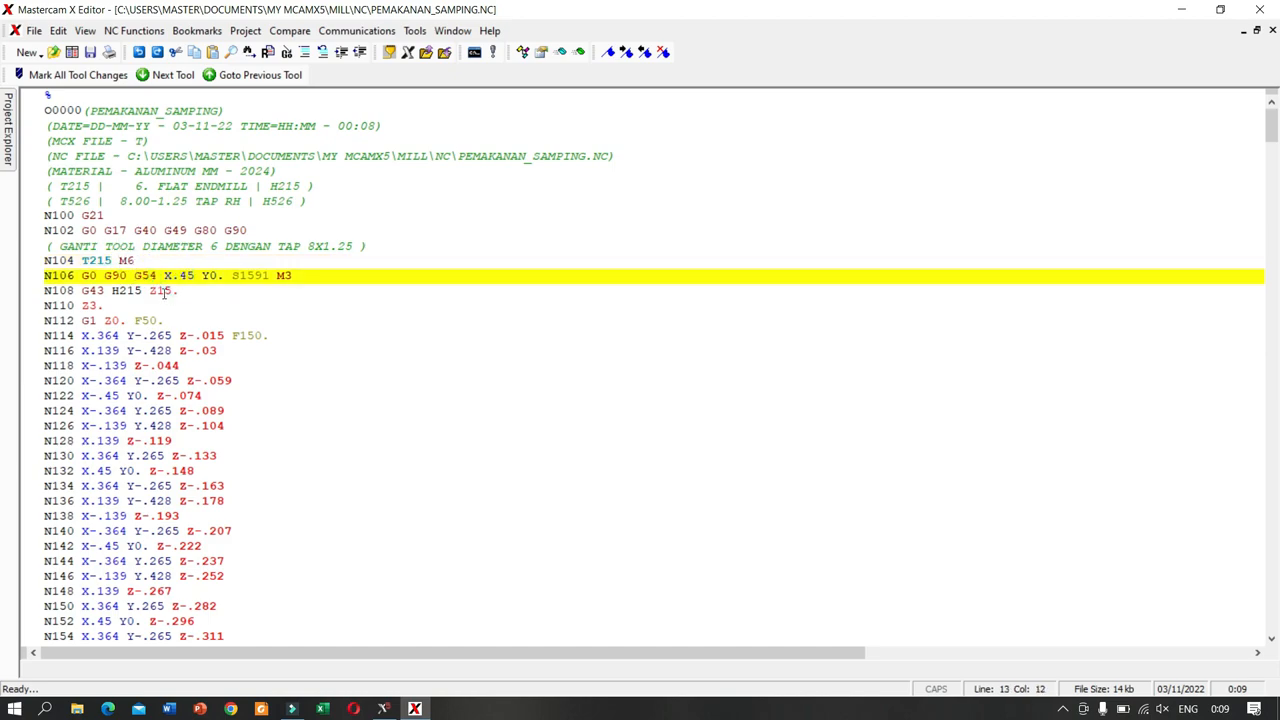
{"action": "left_click_drag", "start_coordinate": [84, 260], "coordinate": [296, 281]}
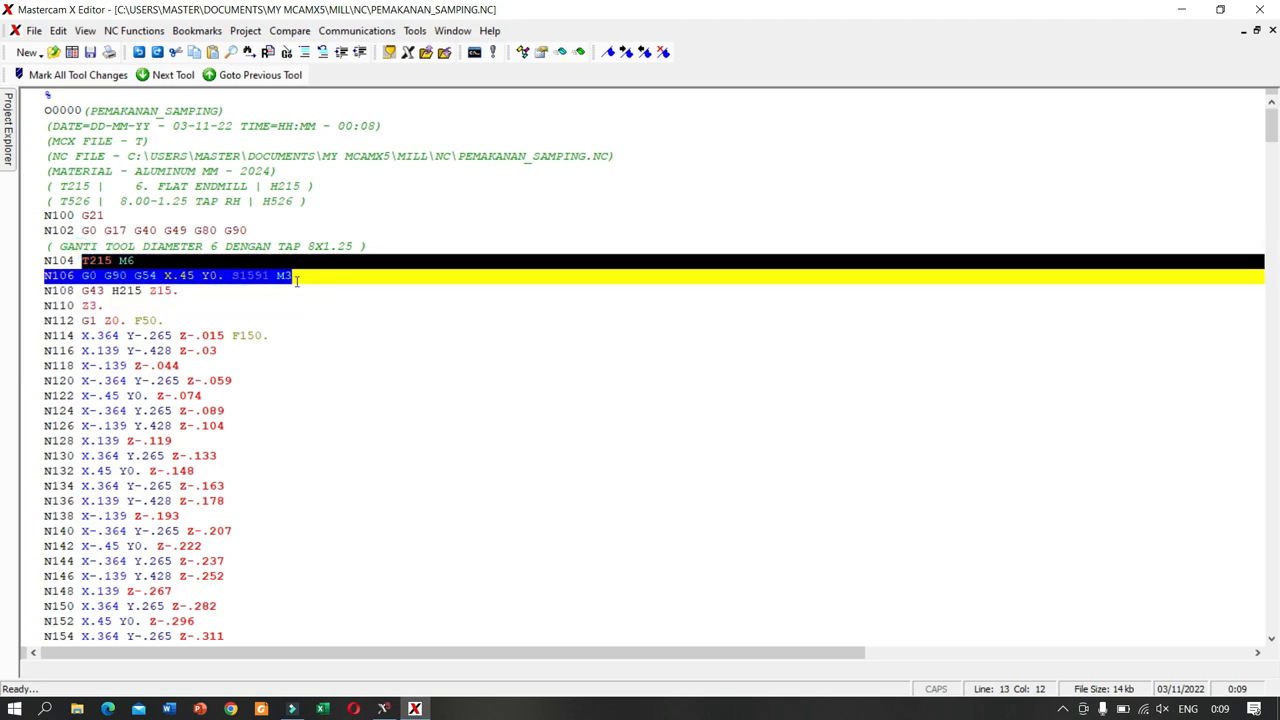
- Switch between Mastercam Mill and the NC editor to review the available mill machine definitions alongside block N106
{"action": "left_click", "coordinate": [383, 708]}
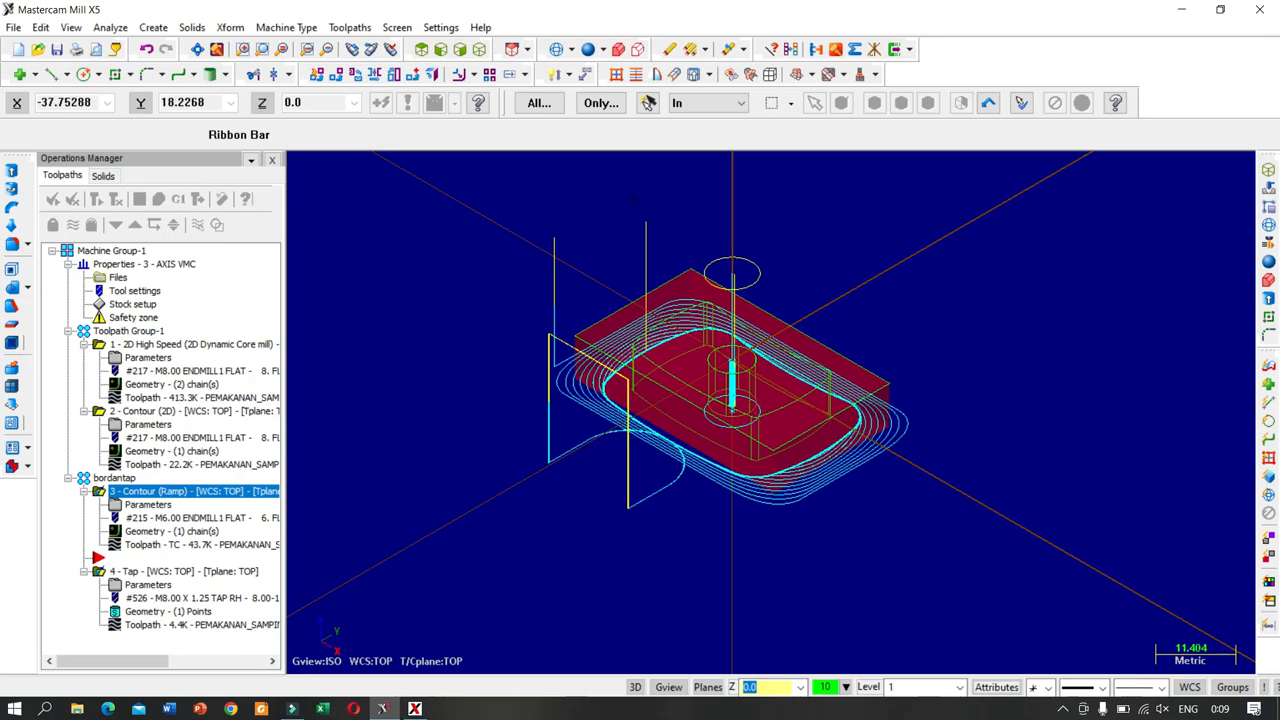
{"action": "left_click", "coordinate": [290, 28]}
{"action": "mouse_move", "coordinate": [320, 47]}
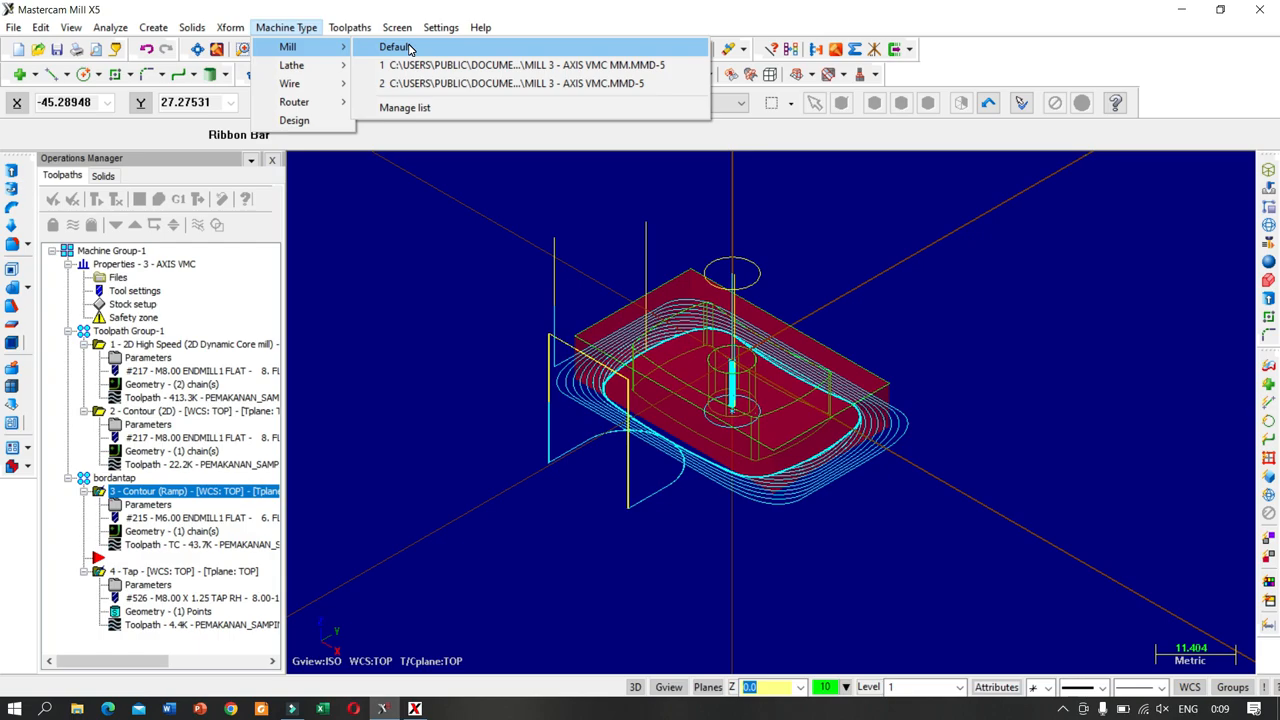
{"action": "left_click", "coordinate": [413, 710]}
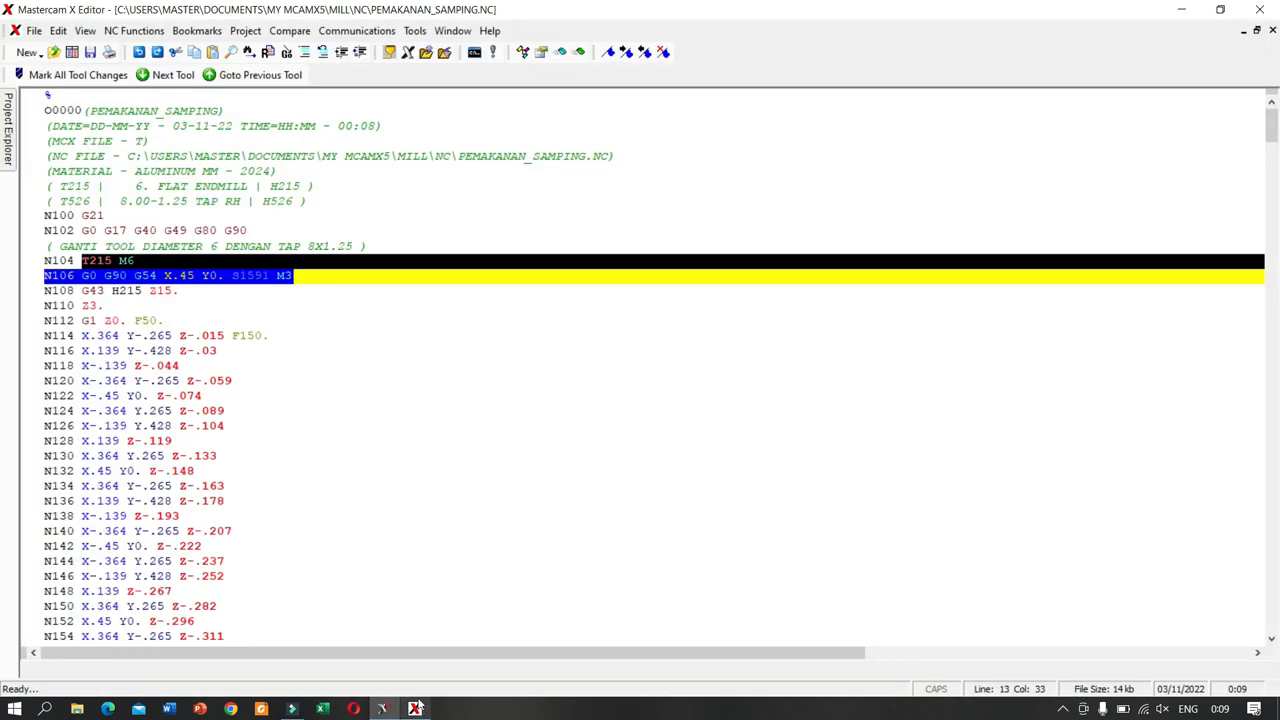
{"action": "left_click", "coordinate": [325, 234]}
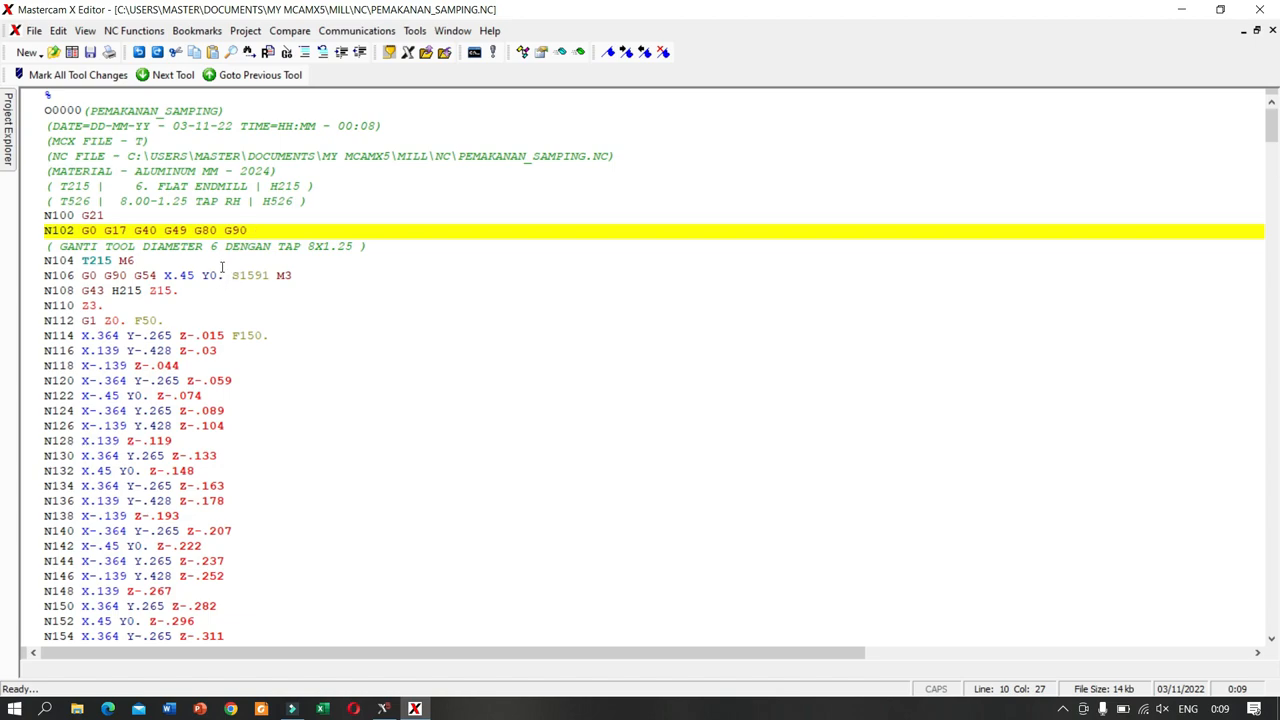
{"action": "mouse_move", "coordinate": [224, 276]}
{"action": "left_mouse_down"}
{"action": "mouse_move", "coordinate": [255, 280]}
{"action": "mouse_move", "coordinate": [228, 288]}
{"action": "left_mouse_up"}
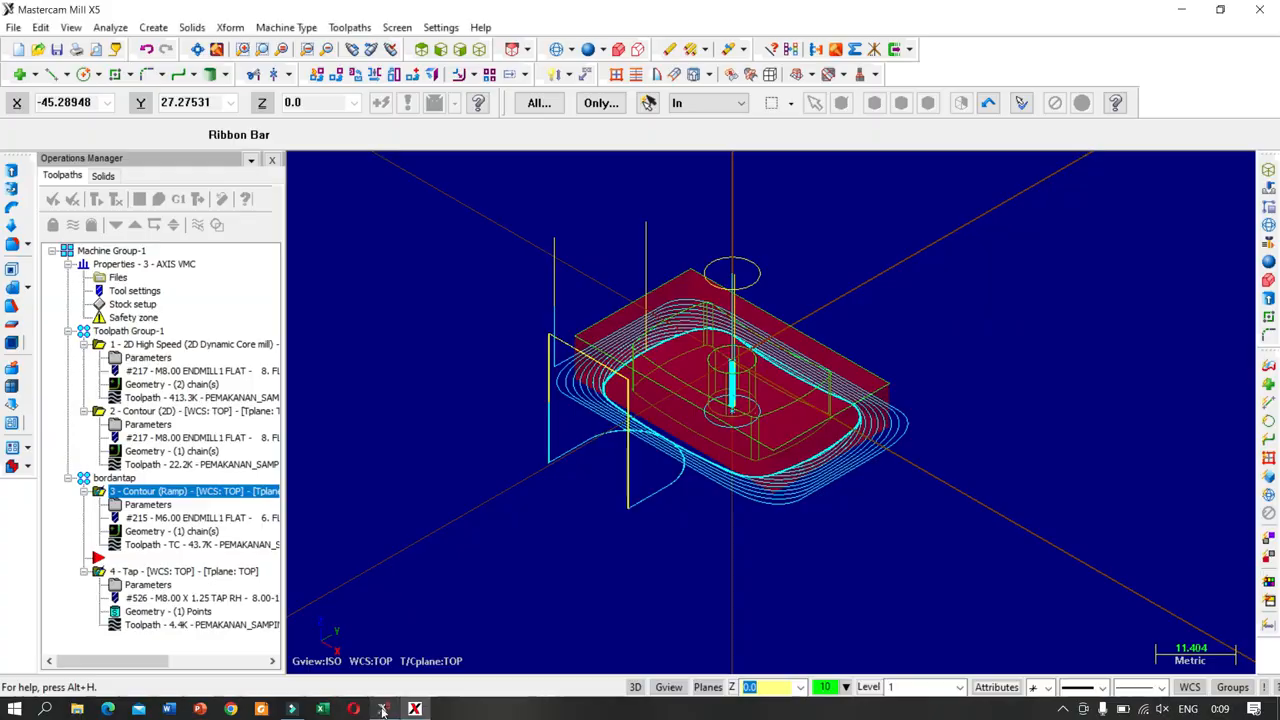
{"action": "left_click", "coordinate": [384, 708]}
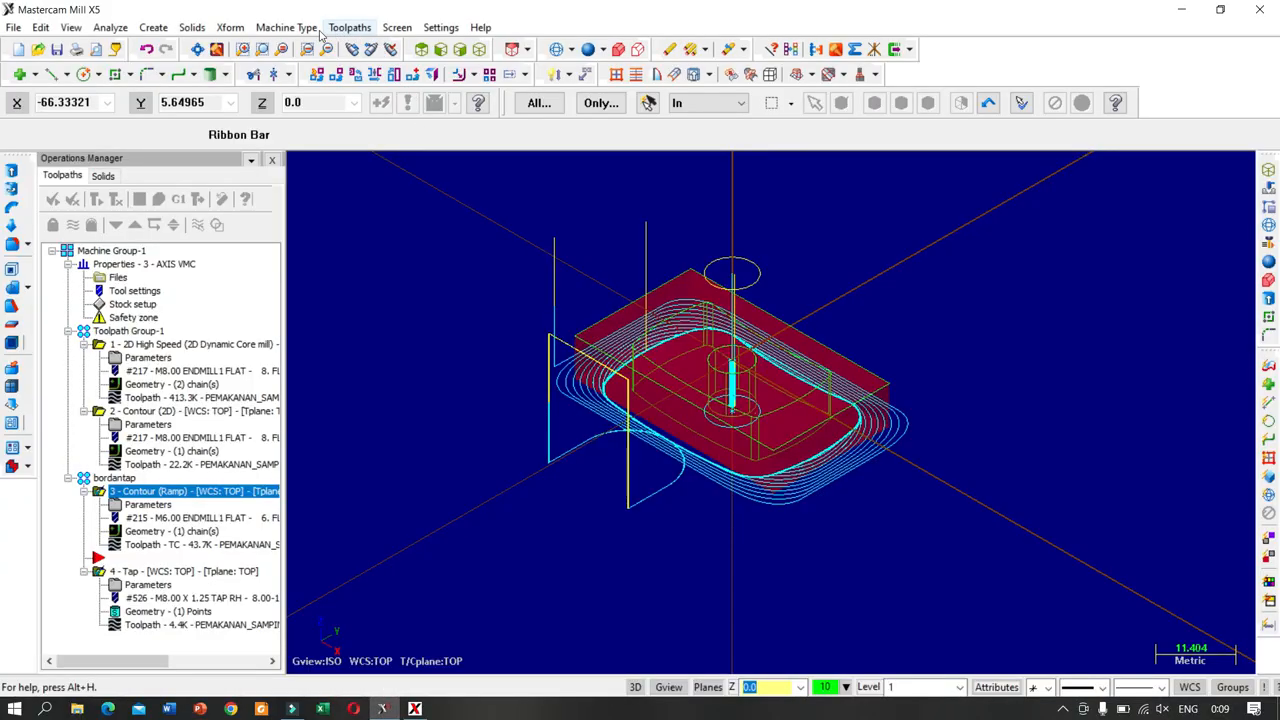
{"action": "left_click", "coordinate": [286, 27]}
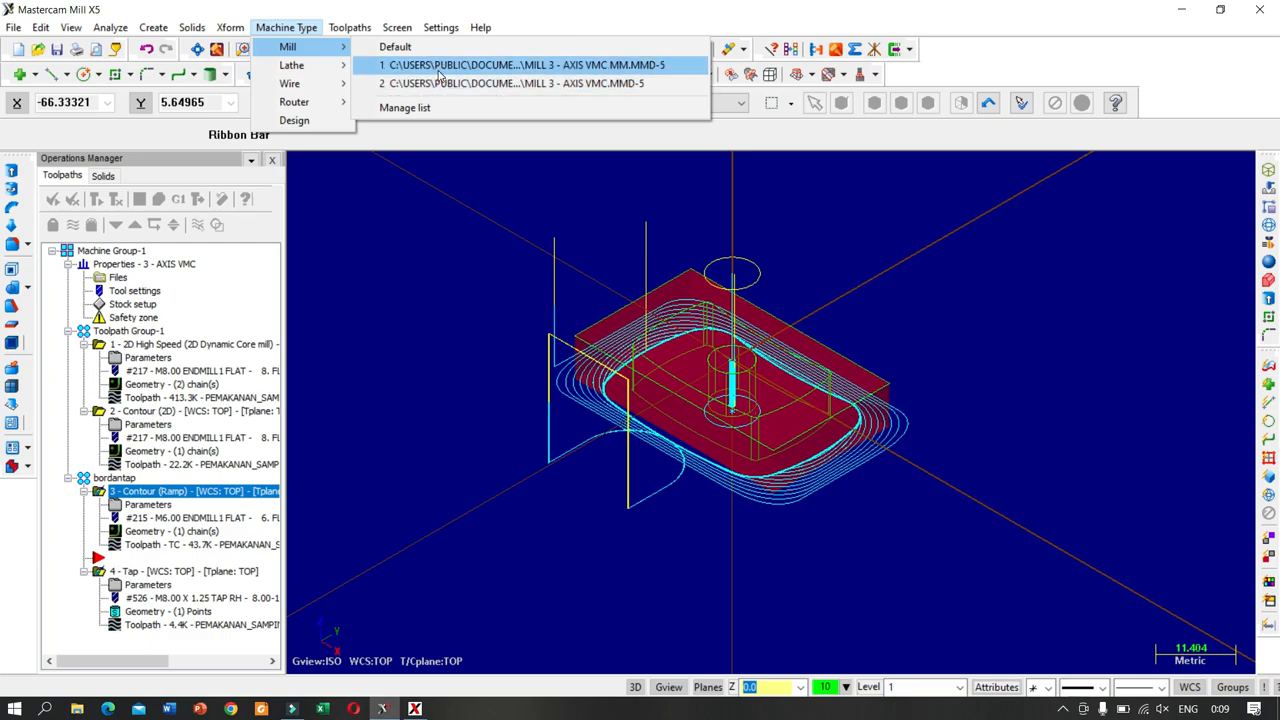
{"action": "left_click", "coordinate": [414, 708]}
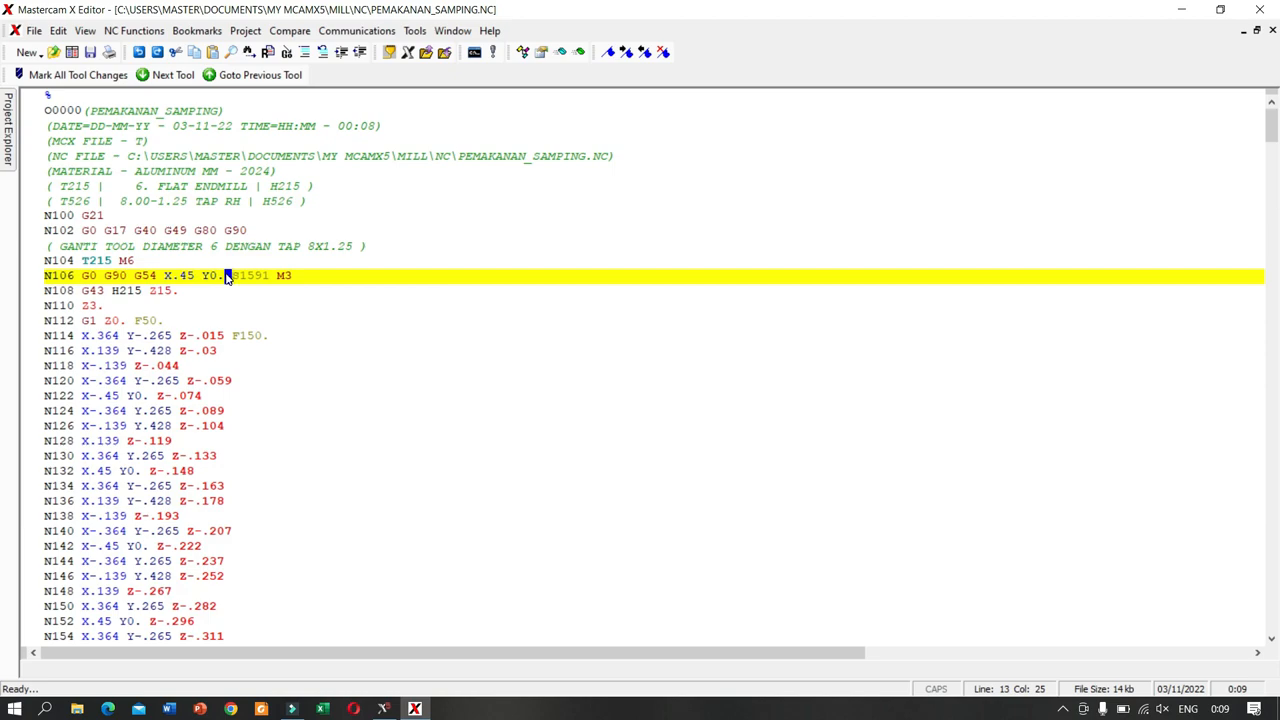
- In Mastercam Mill, open the mill machine definition management and examine the available 3-, 4- and 5-axis definitions
{"action": "left_click", "coordinate": [385, 709]}
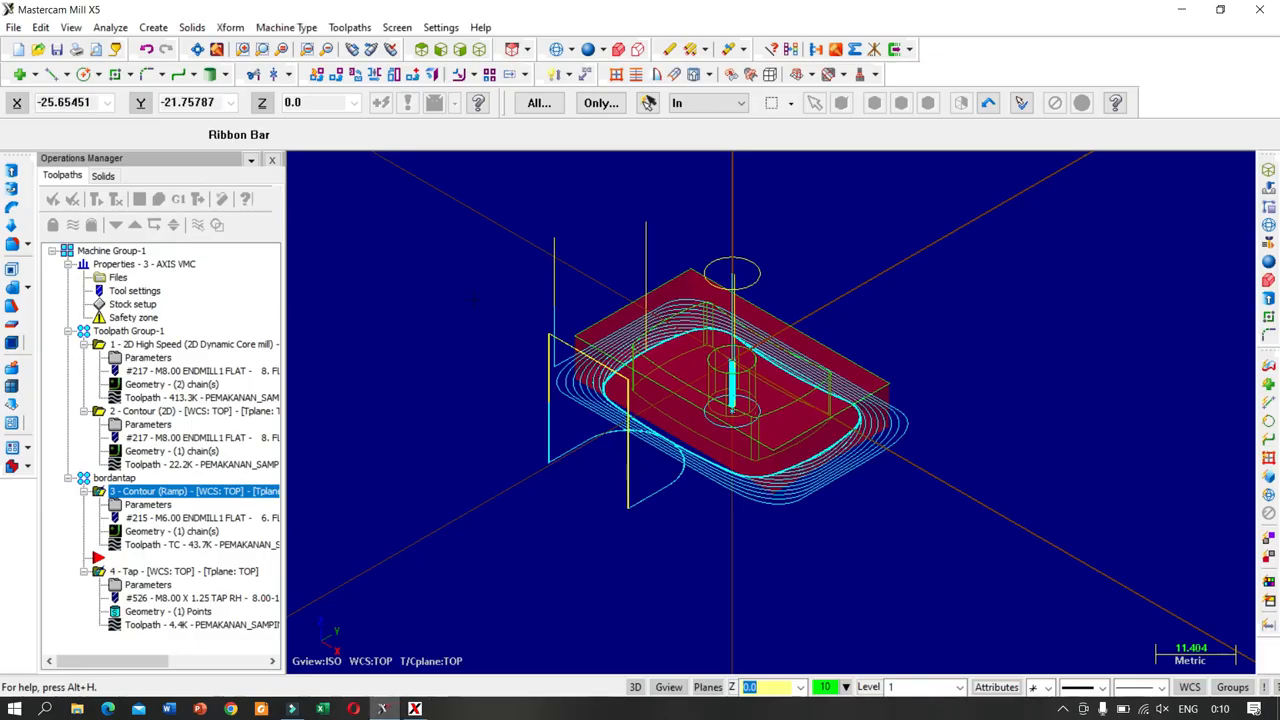
{"action": "left_click", "coordinate": [286, 27]}
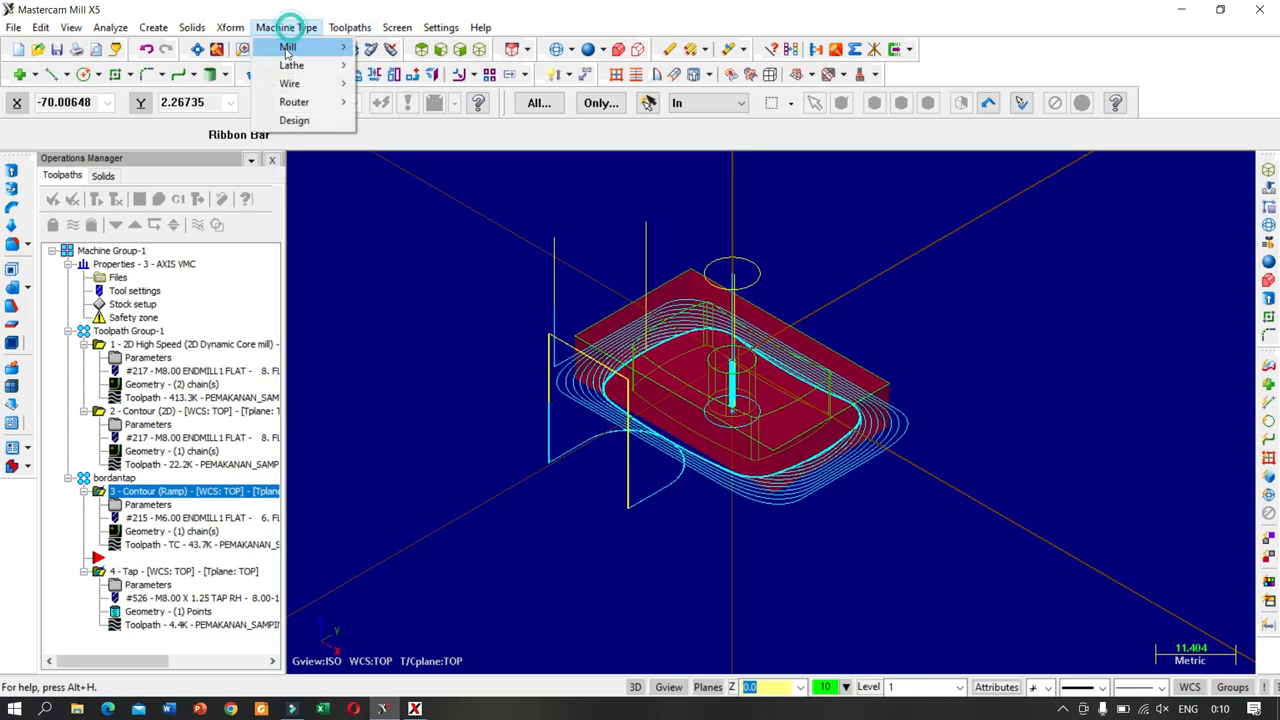
{"action": "mouse_move", "coordinate": [287, 52]}
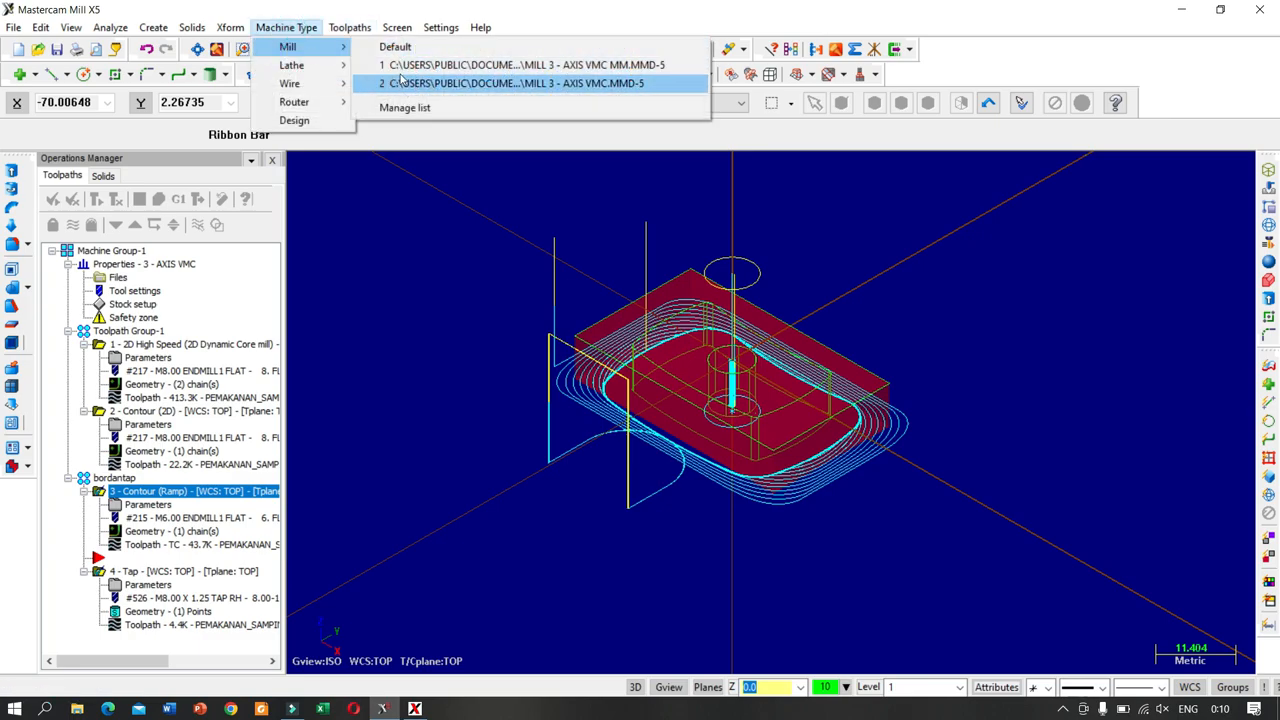
{"action": "left_click", "coordinate": [405, 107]}
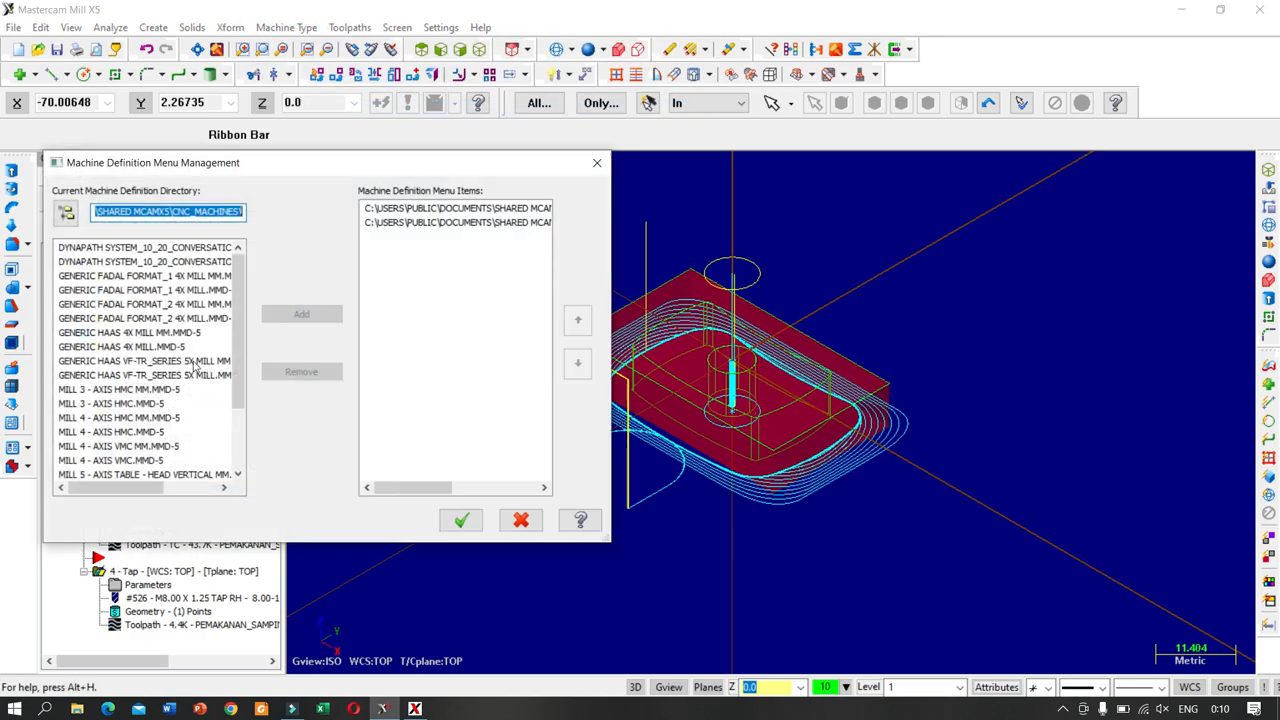
{"action": "mouse_move", "coordinate": [240, 285]}
{"action": "left_mouse_down"}
{"action": "mouse_move", "coordinate": [239, 332]}
{"action": "mouse_move", "coordinate": [239, 283]}
{"action": "mouse_move", "coordinate": [237, 307]}
{"action": "left_mouse_up"}
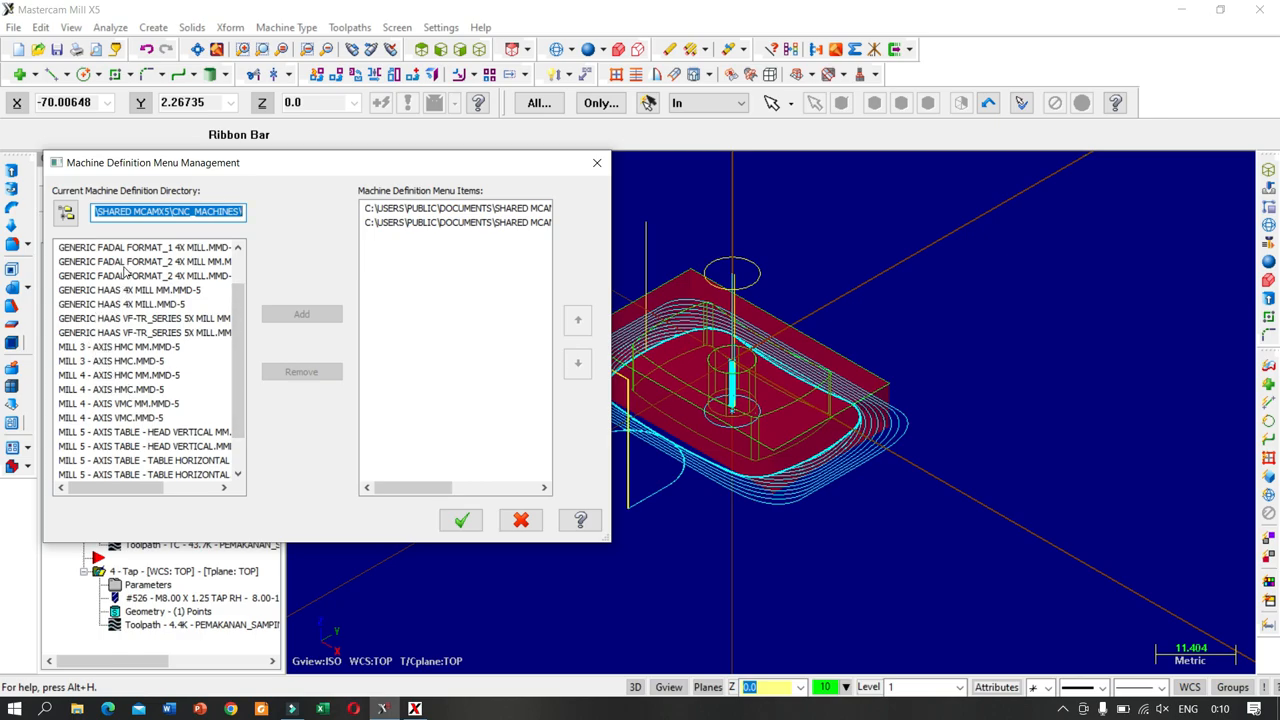
{"action": "left_click_drag", "start_coordinate": [239, 313], "coordinate": [249, 283]}
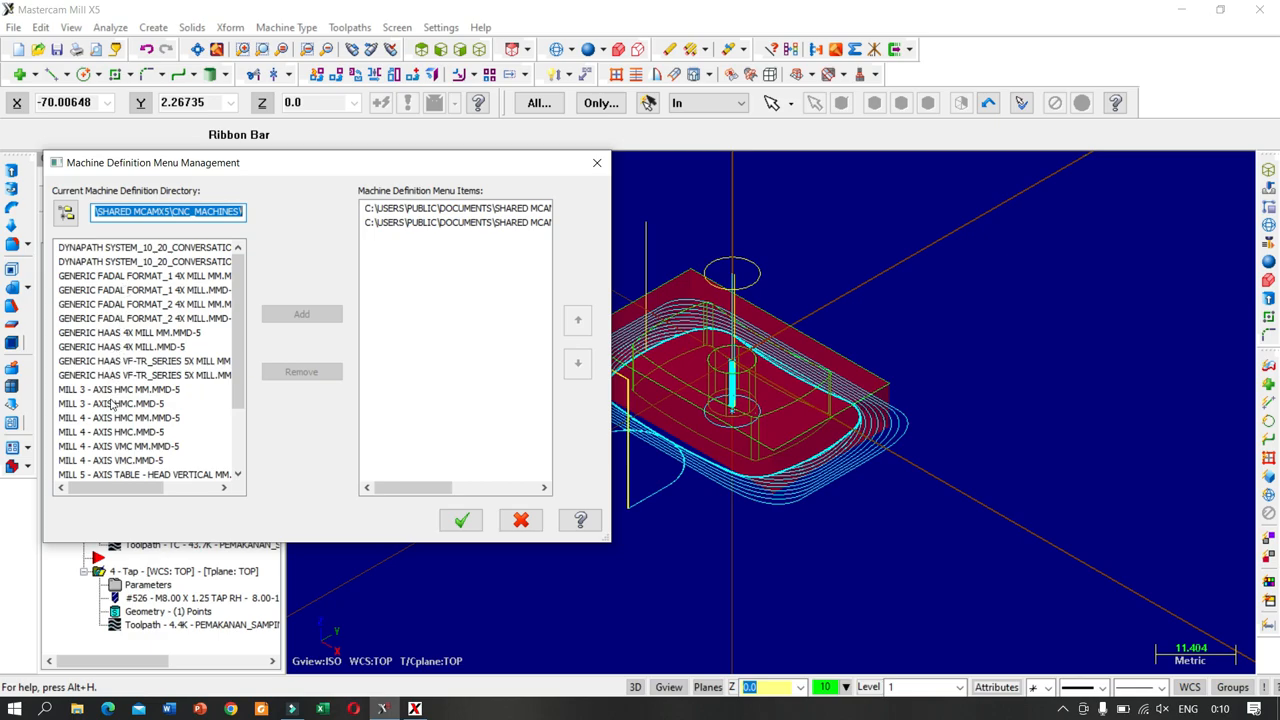
{"action": "left_click", "coordinate": [145, 460]}
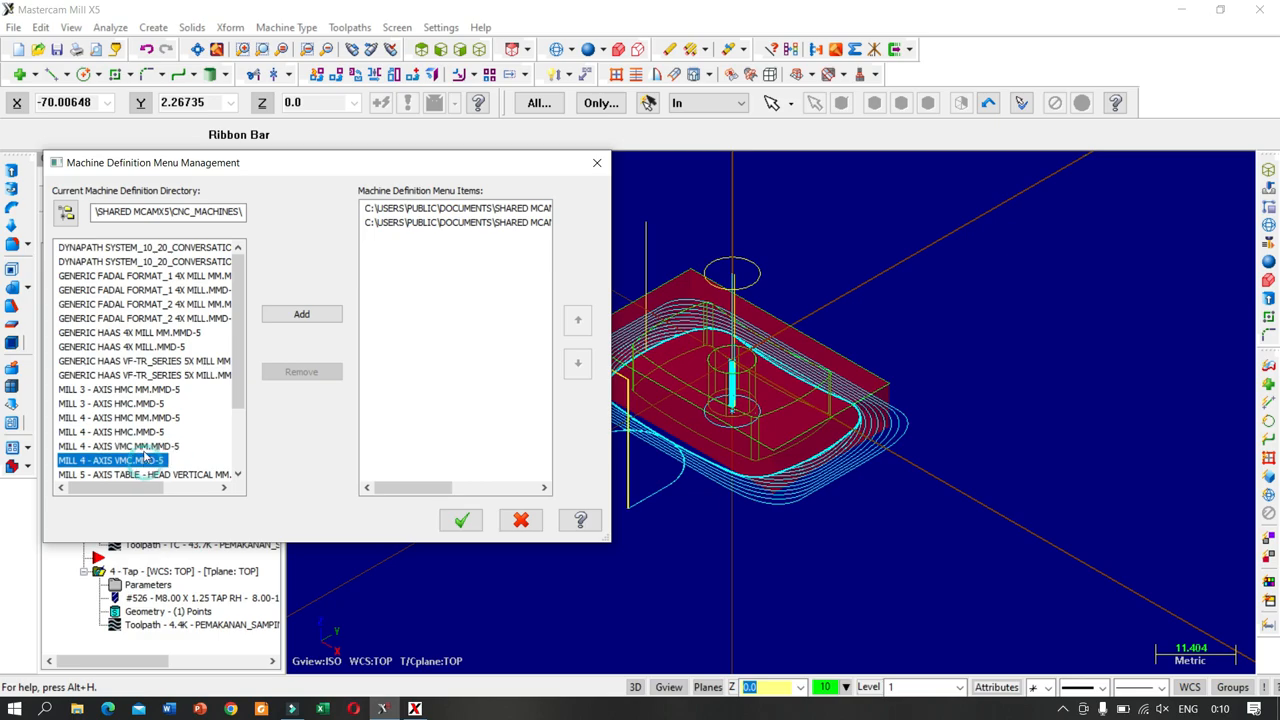
{"action": "scroll", "coordinate": [186, 432], "scroll_direction": "down", "scroll_amount": 1}
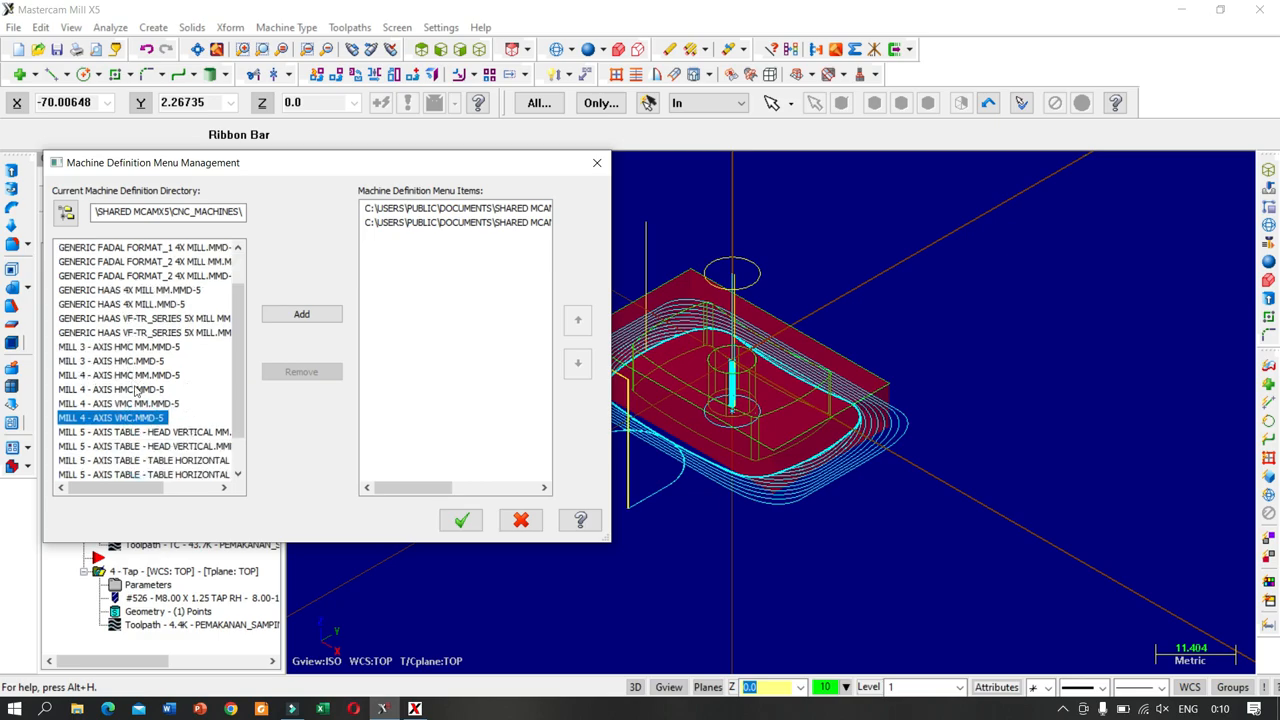
{"action": "scroll", "coordinate": [135, 384], "scroll_direction": "down", "scroll_amount": 1}
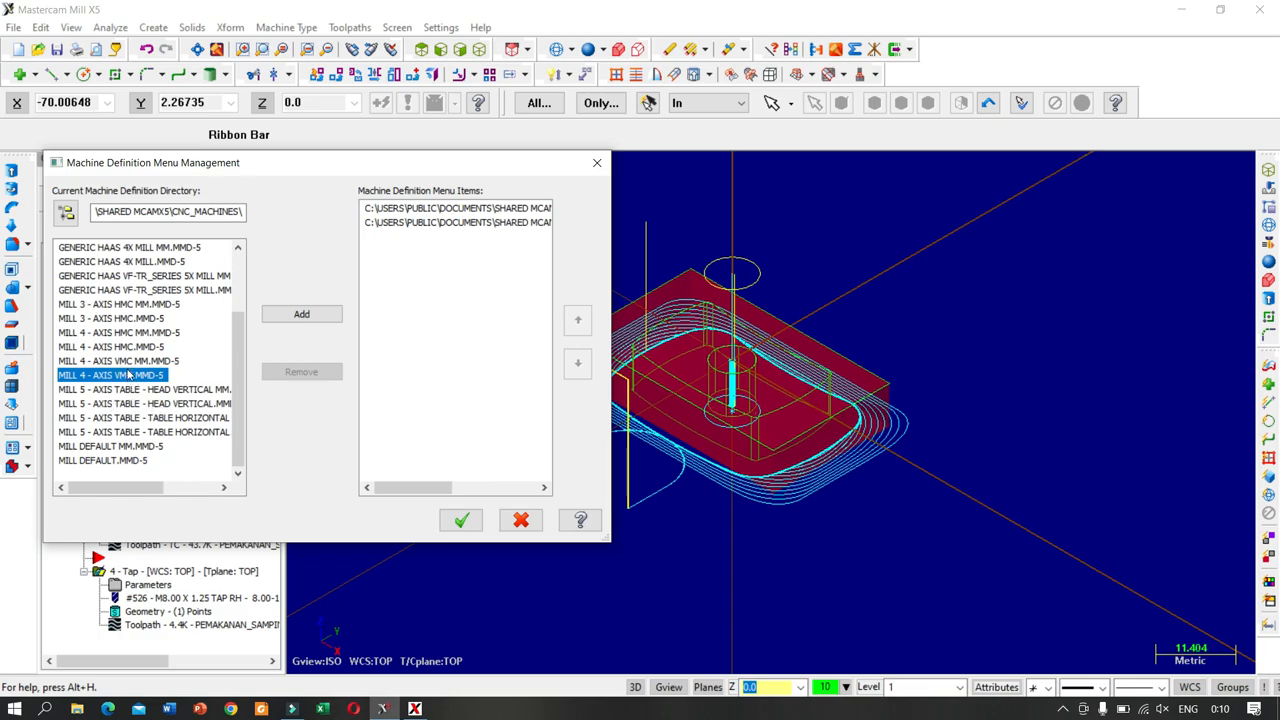
{"action": "left_click", "coordinate": [112, 318]}
{"action": "left_click", "coordinate": [115, 304]}
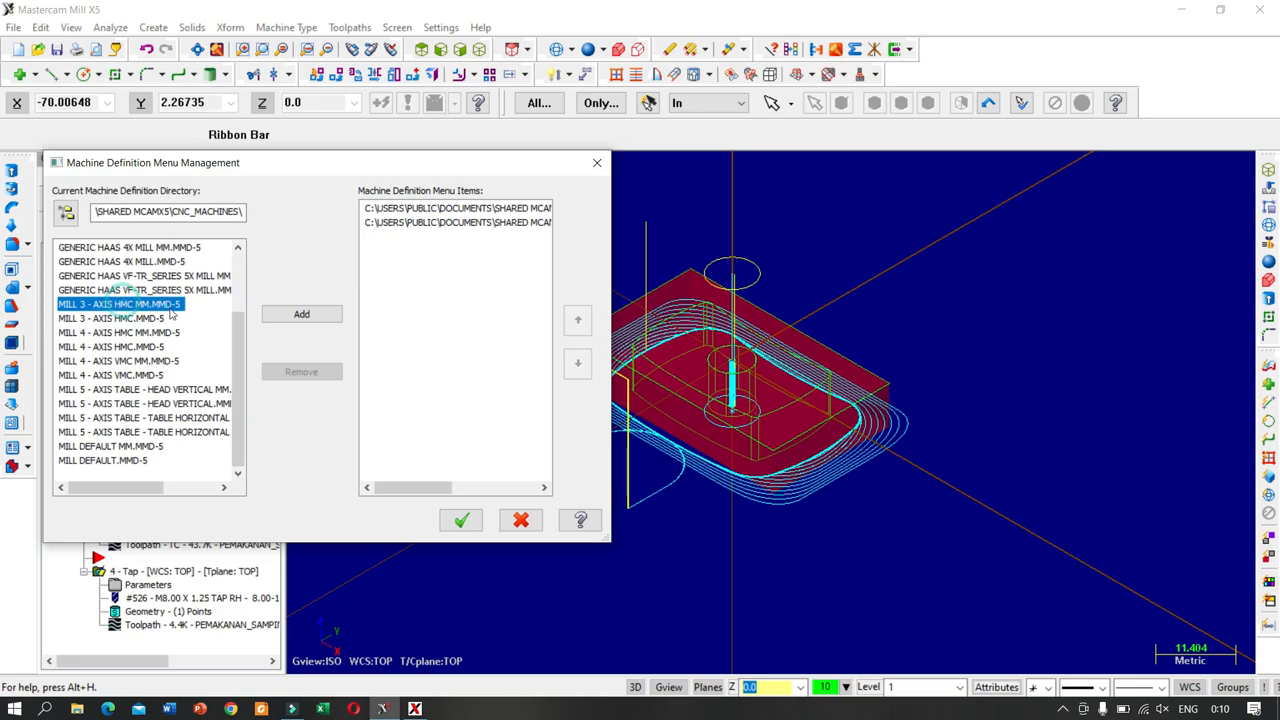
- Try to remove the second machine definition from the mill machine menu items
{"action": "left_click", "coordinate": [417, 210]}
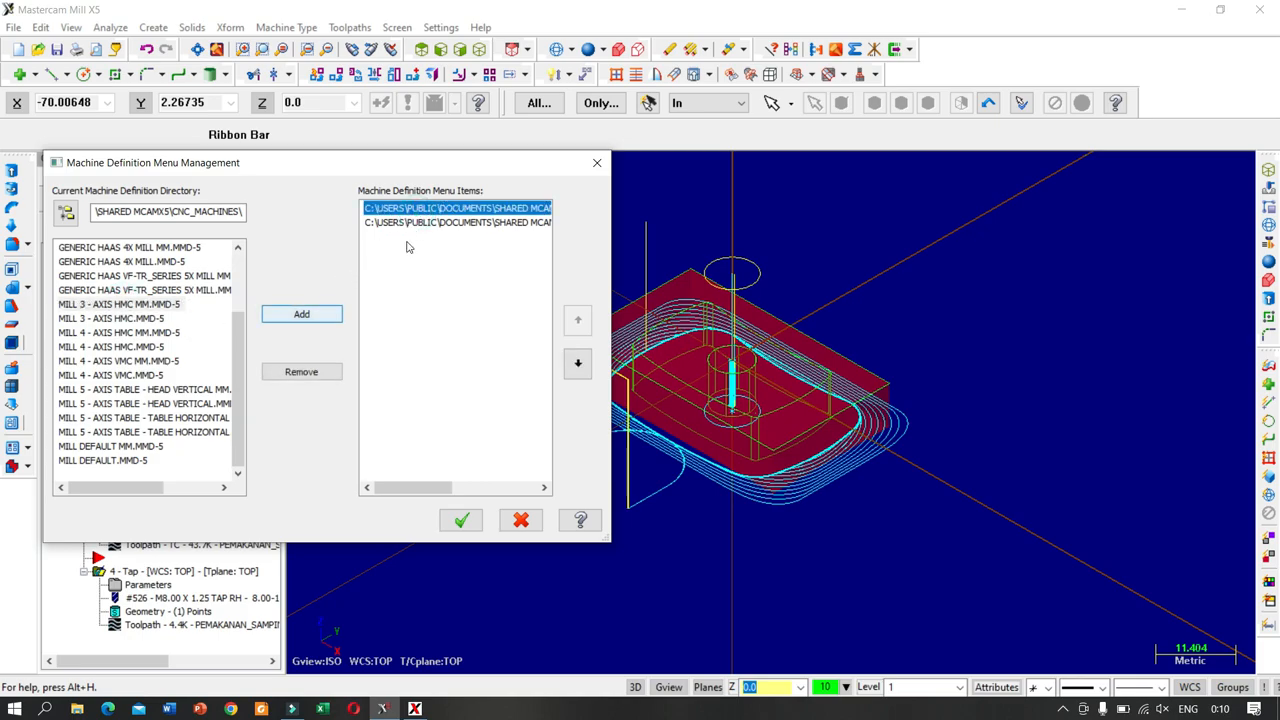
{"action": "left_click", "coordinate": [417, 222]}
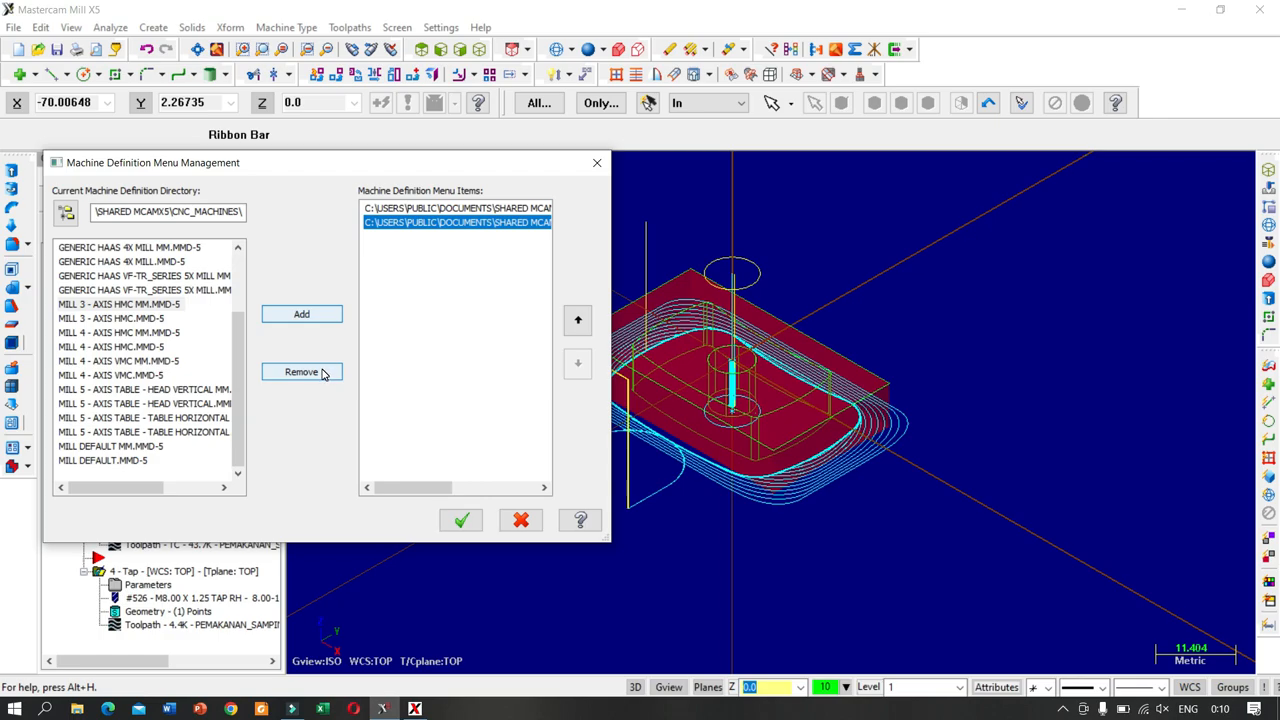
{"action": "left_click", "coordinate": [321, 372]}
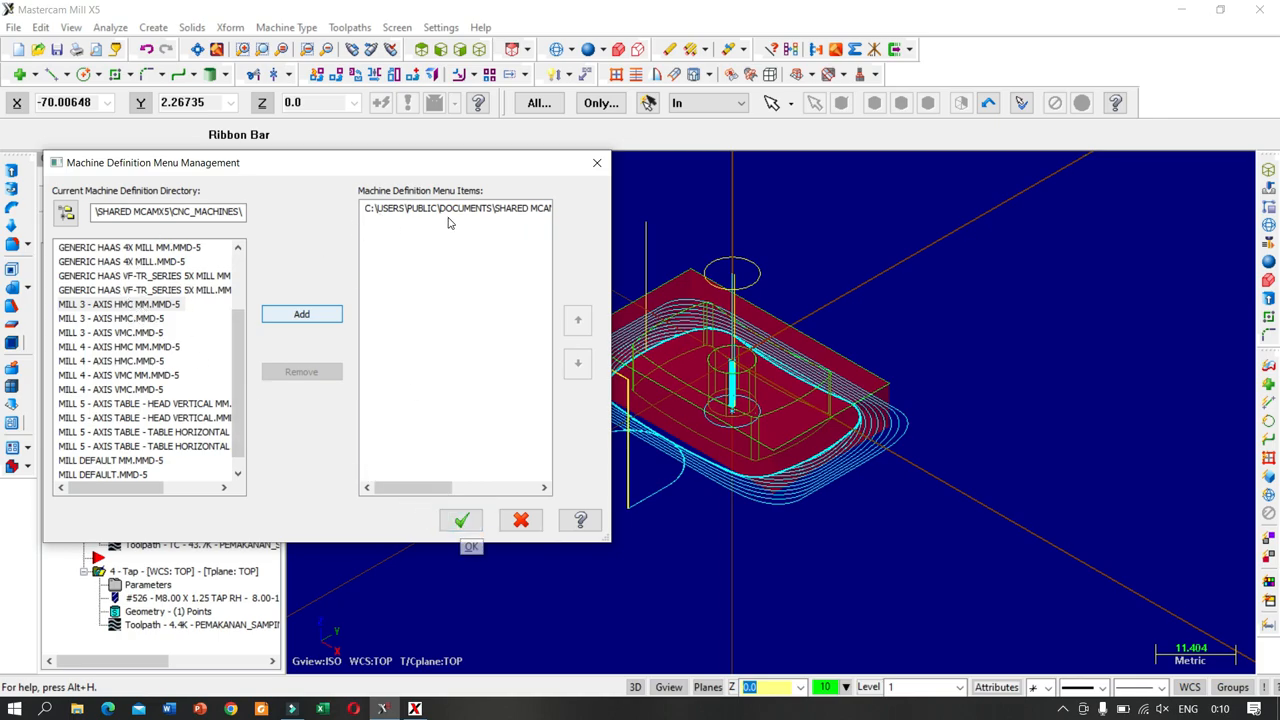
{"action": "left_click", "coordinate": [522, 521]}
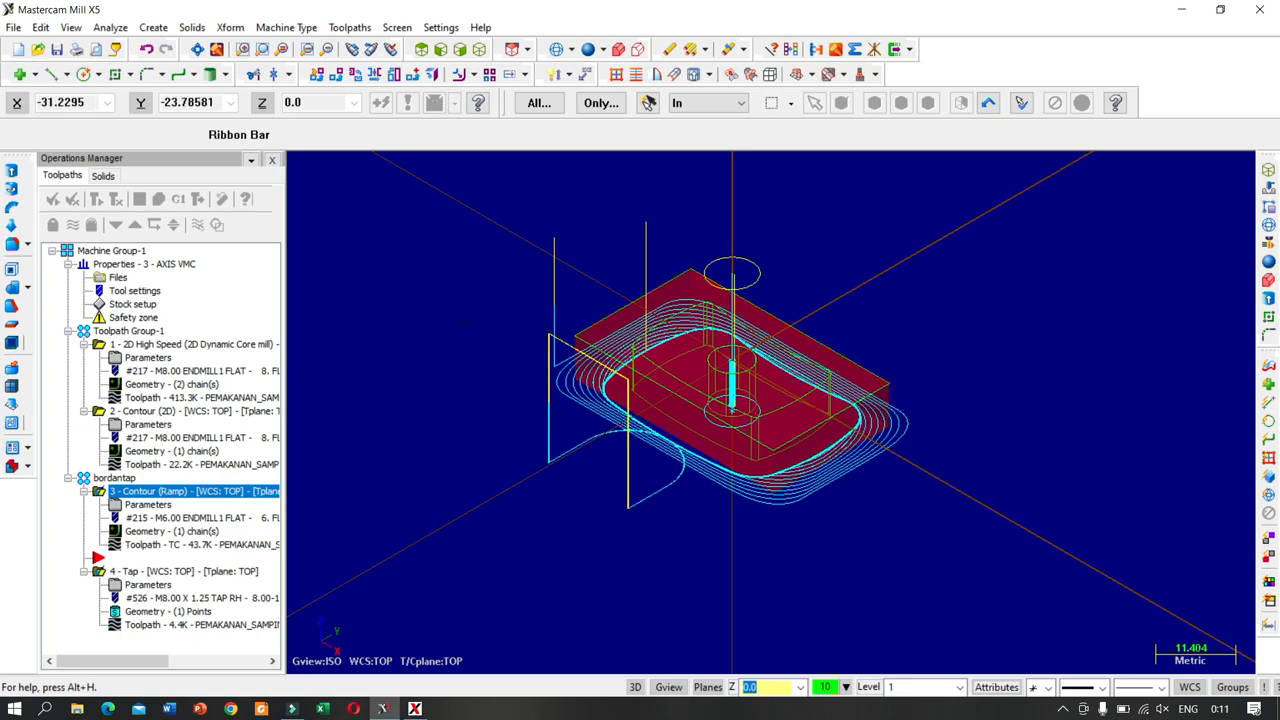
- Recheck which 3-axis VMC machine definitions are offered for milling
{"action": "left_click", "coordinate": [296, 30]}
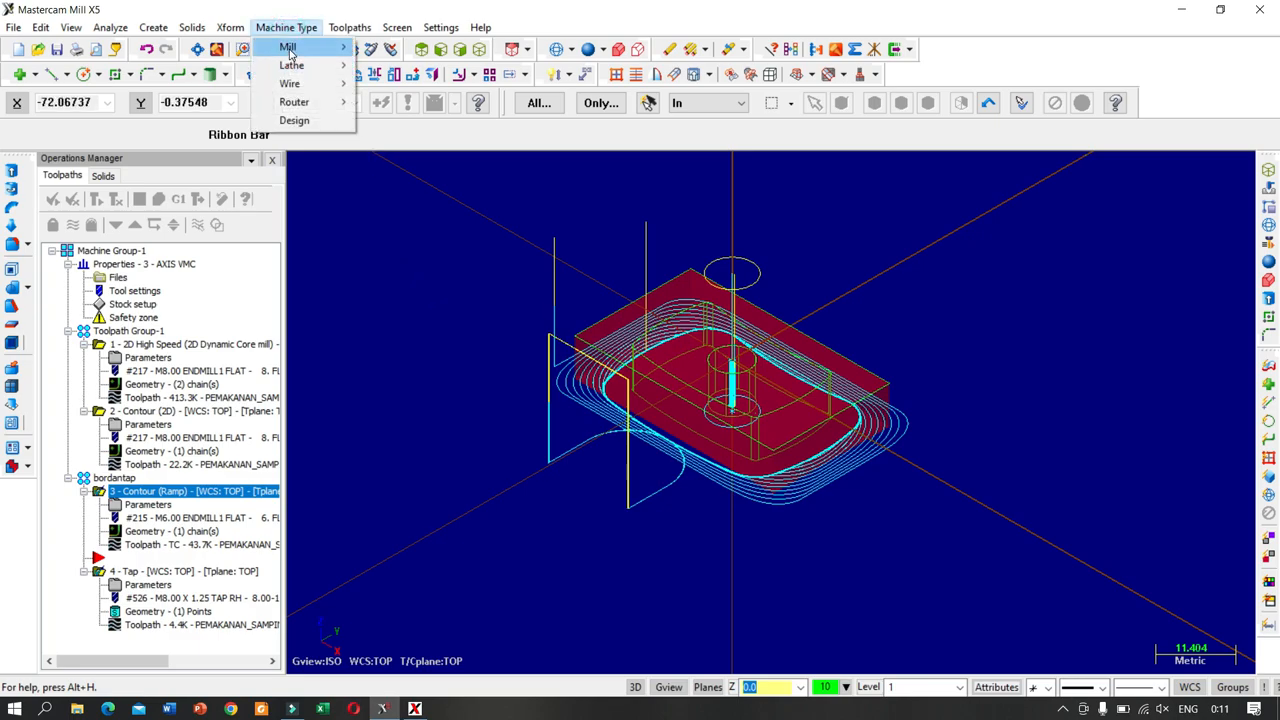
{"action": "mouse_move", "coordinate": [330, 47]}
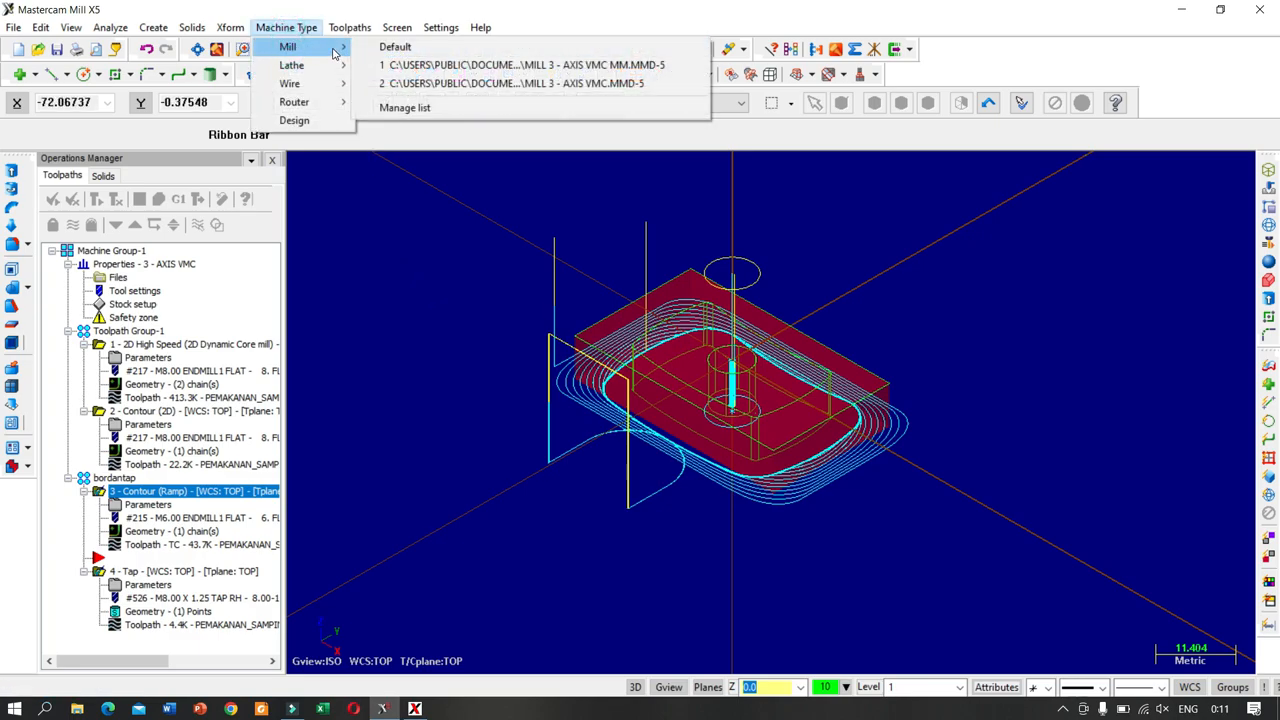
{"action": "left_click", "coordinate": [492, 83]}
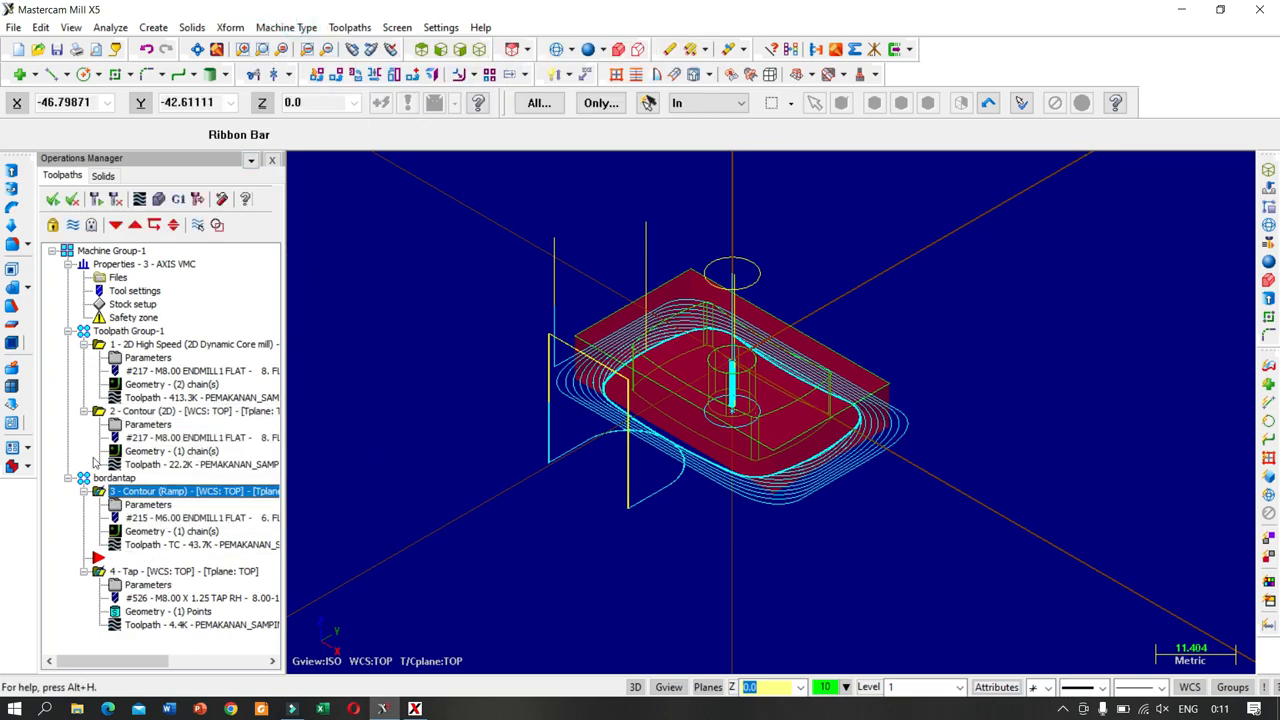
- Review the program structure by selecting the machine group, both toolpath groups and the core mill, contour and tap operations in turn
{"action": "left_click", "coordinate": [130, 345]}
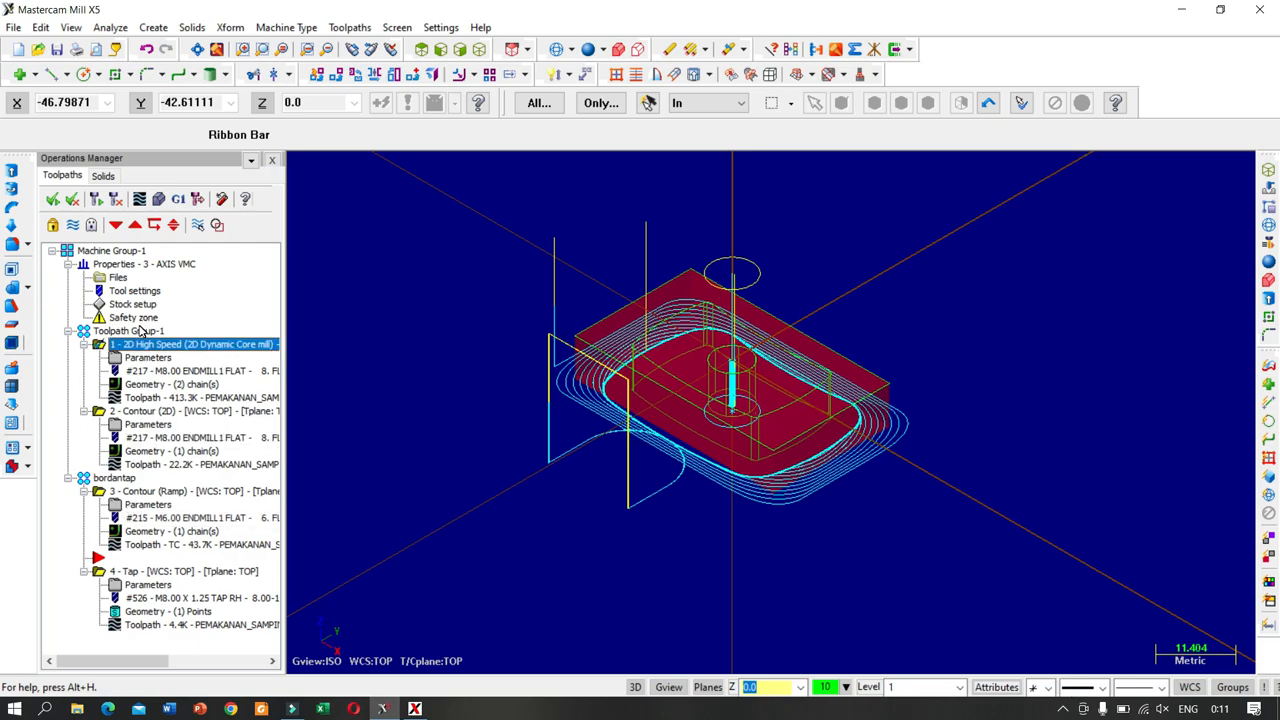
{"action": "left_click", "coordinate": [88, 331]}
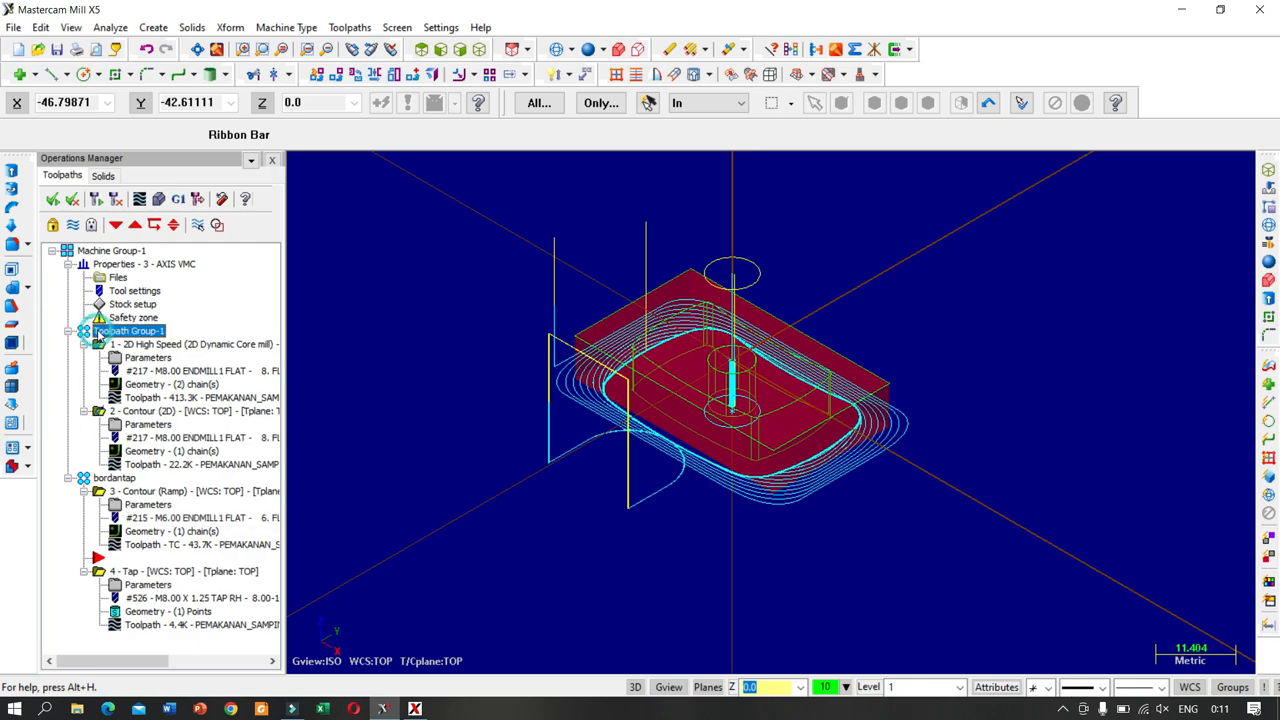
{"action": "left_click", "coordinate": [116, 479]}
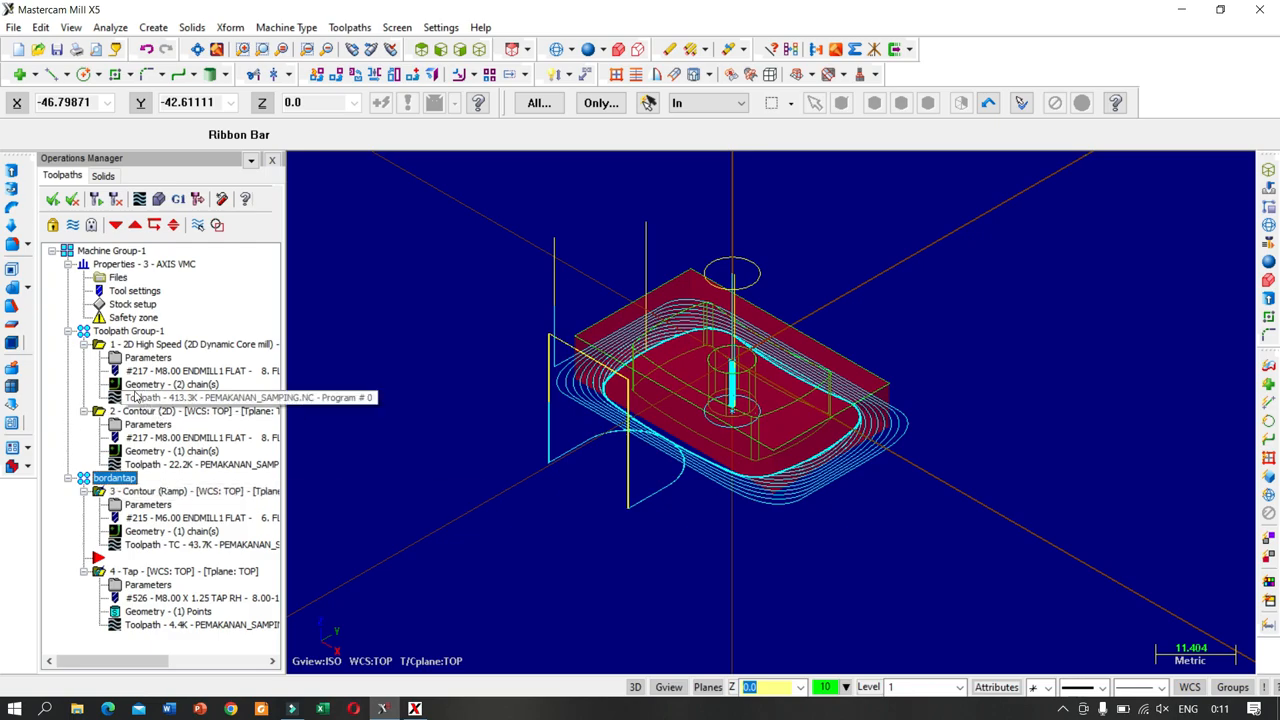
{"action": "left_click", "coordinate": [118, 251]}
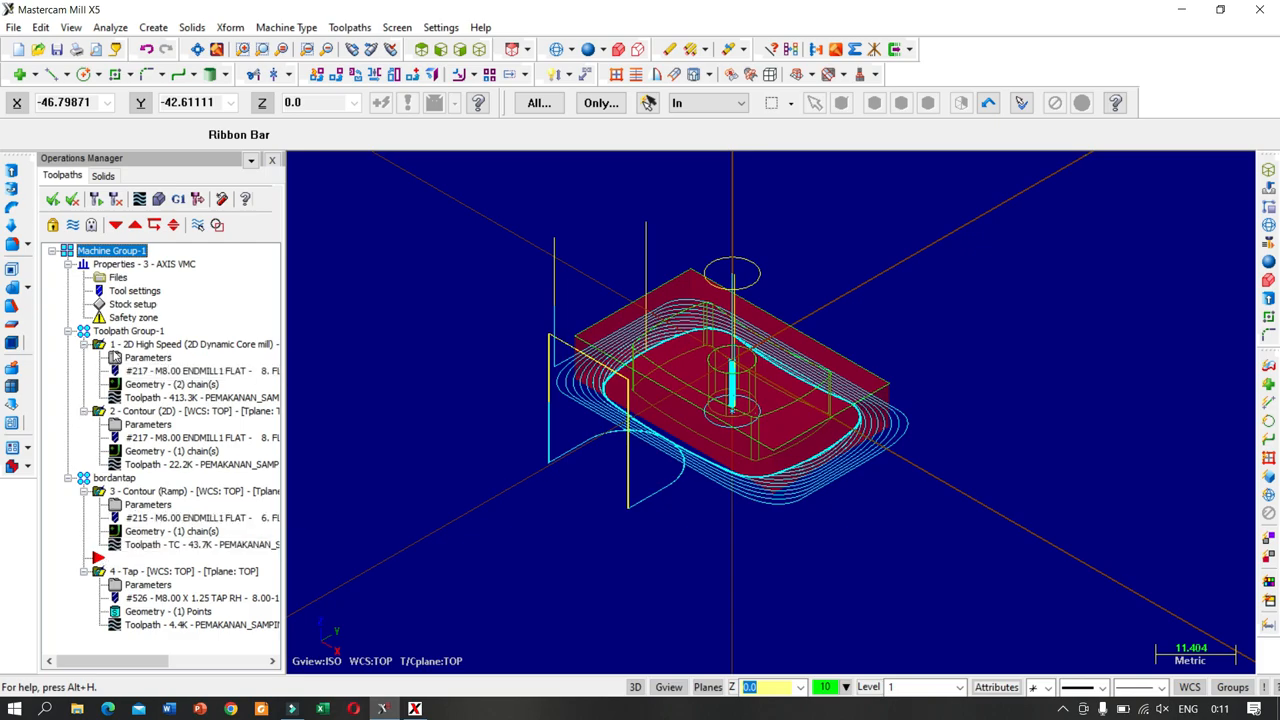
{"action": "left_click", "coordinate": [112, 345]}
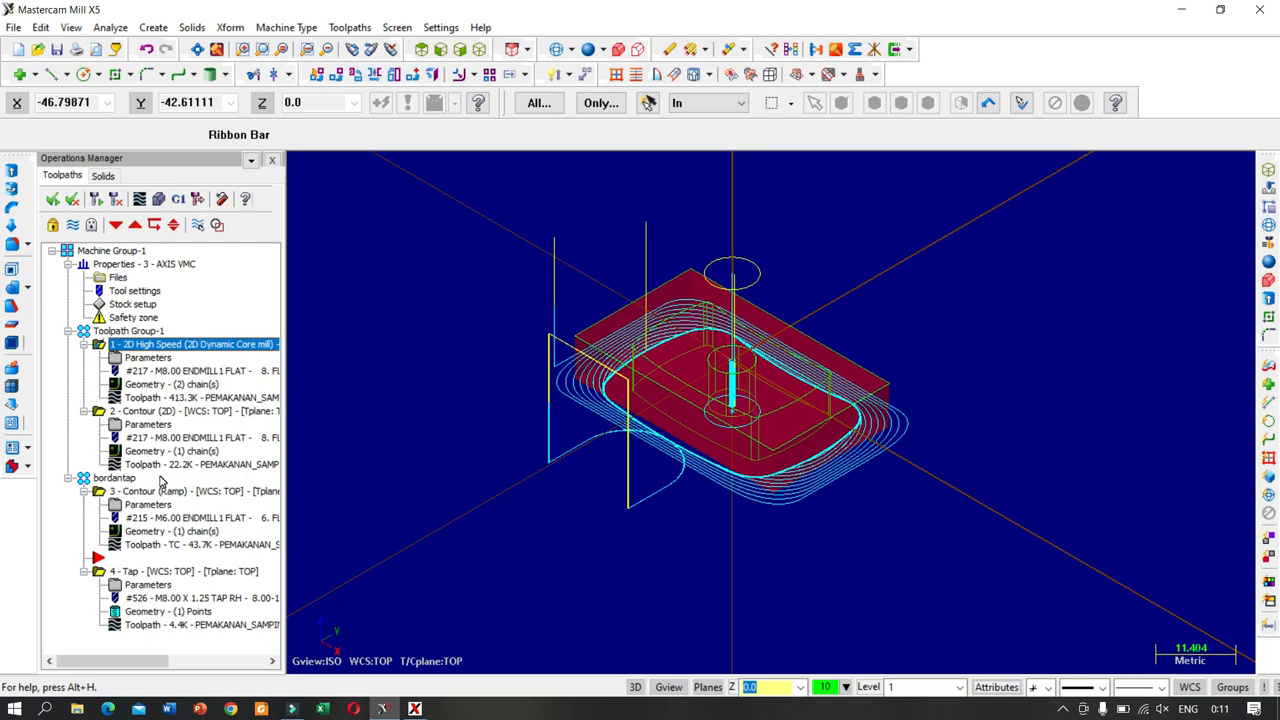
{"action": "left_click", "coordinate": [98, 493]}
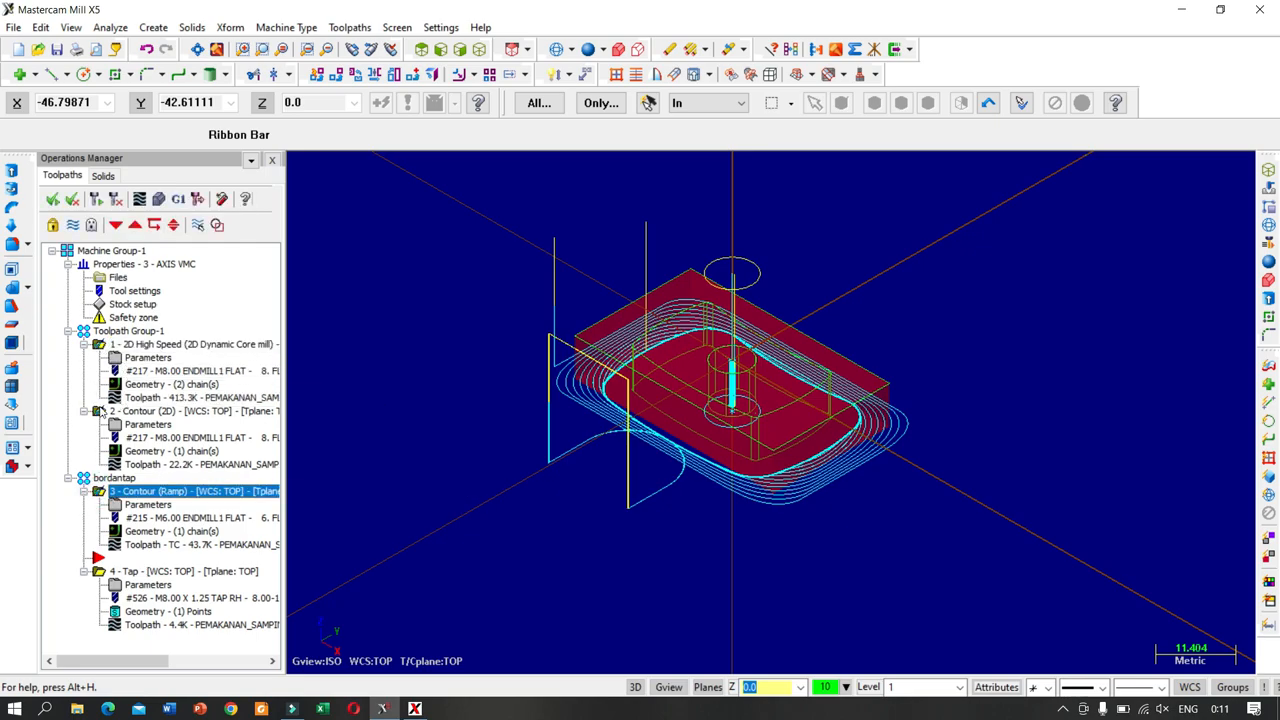
{"action": "left_click", "coordinate": [103, 345]}
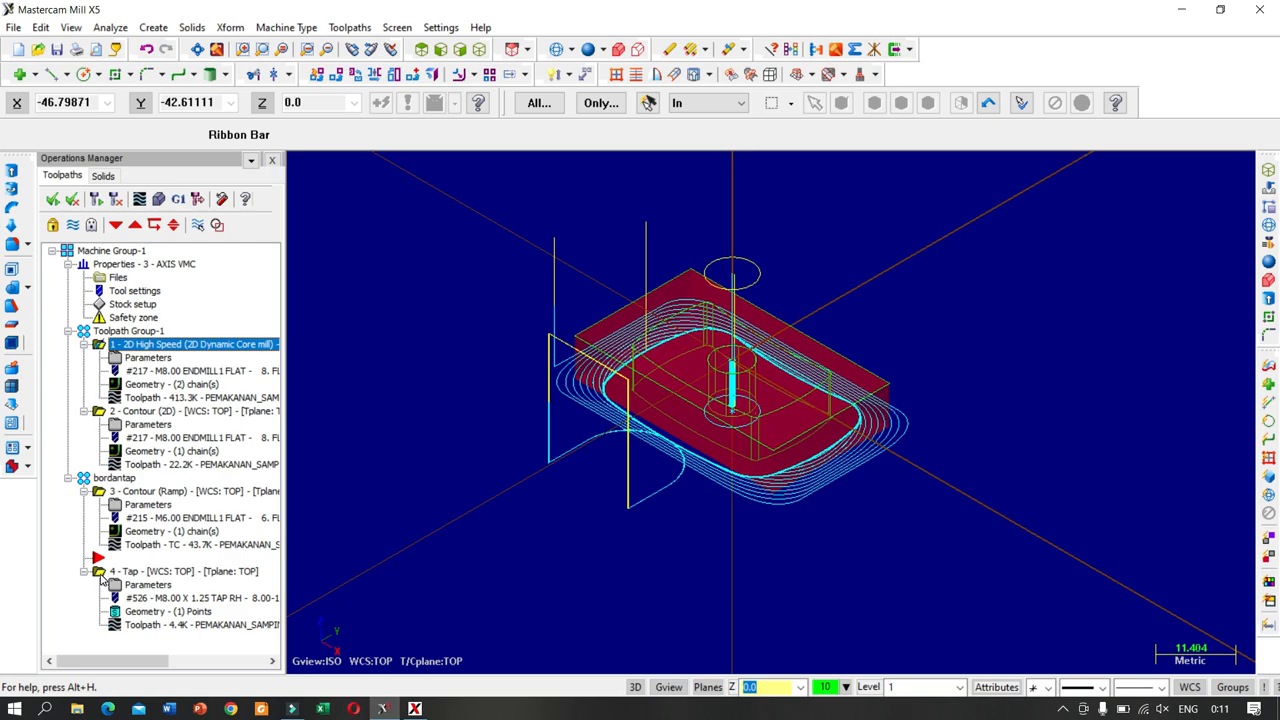
{"action": "left_click", "coordinate": [101, 577]}
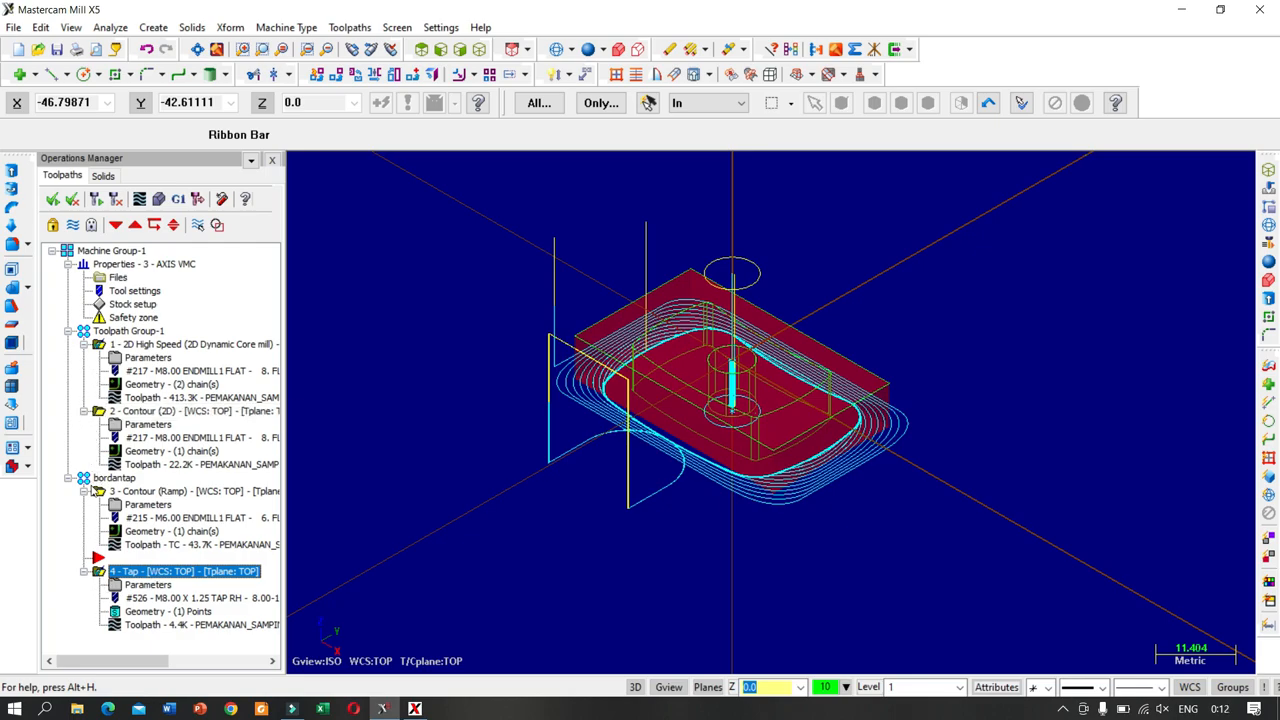
{"action": "left_click", "coordinate": [99, 413]}
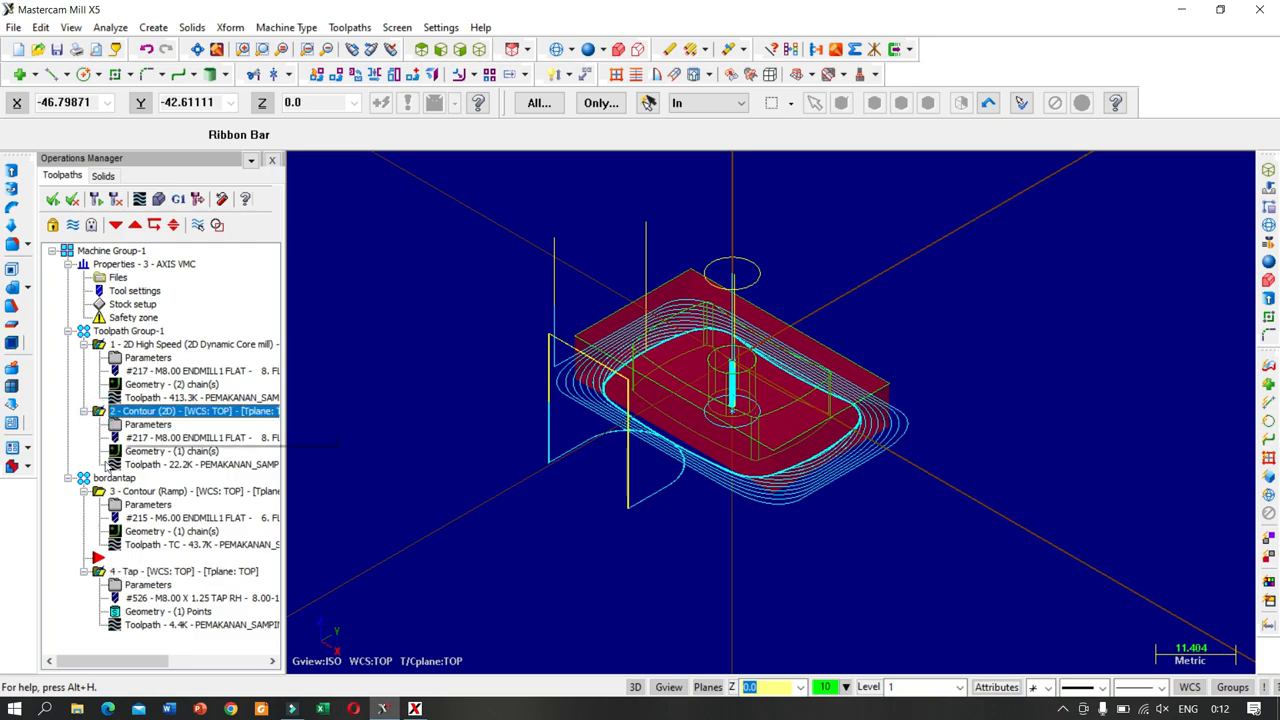